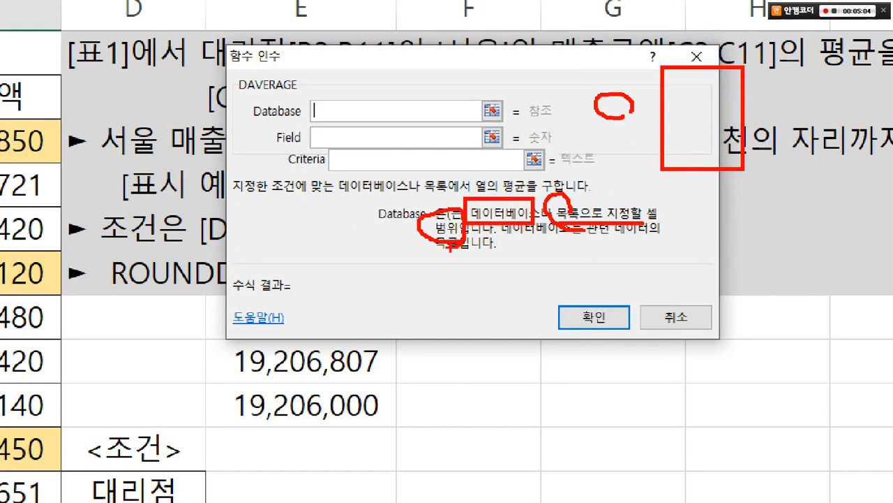
{"action": "left_click_drag", "start_coordinate": [497, 183], "coordinate": [513, 165]}
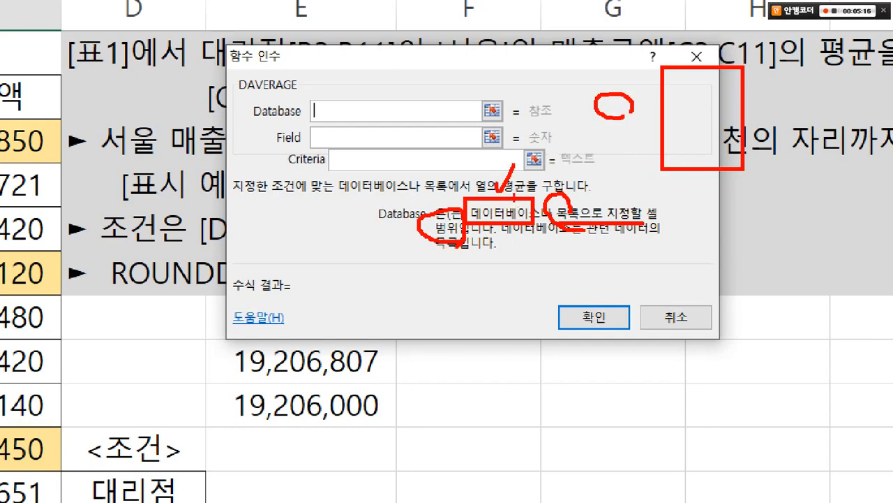
{"action": "mouse_move", "coordinate": [514, 197]}
{"action": "left_mouse_down"}
{"action": "mouse_move", "coordinate": [509, 183]}
{"action": "mouse_move", "coordinate": [437, 198]}
{"action": "mouse_move", "coordinate": [439, 212]}
{"action": "mouse_move", "coordinate": [452, 212]}
{"action": "left_mouse_up"}
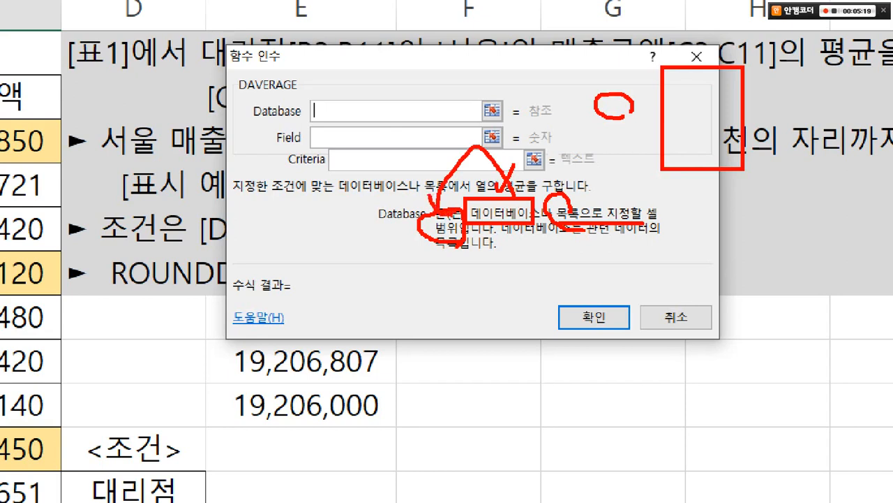
{"action": "key", "text": "Escape"}
{"action": "key", "text": "ctrl+2"}
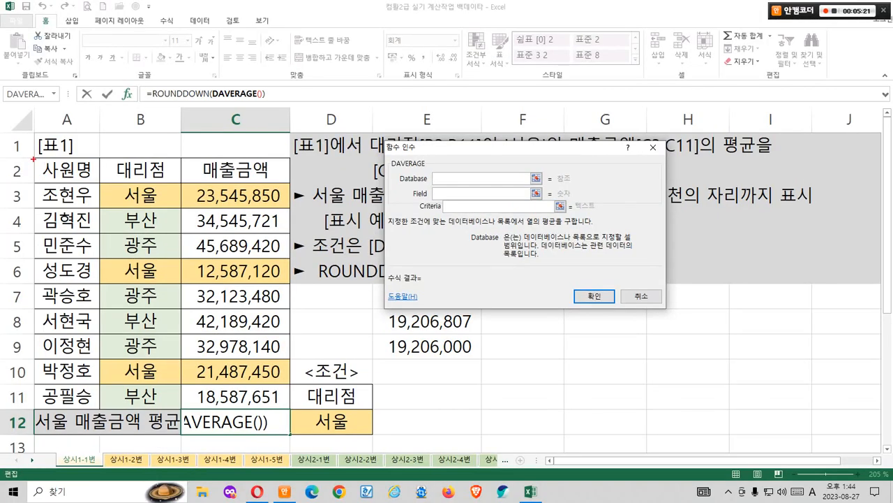
{"action": "mouse_move", "coordinate": [33, 158]}
{"action": "left_mouse_down"}
{"action": "mouse_move", "coordinate": [225, 225]}
{"action": "mouse_move", "coordinate": [283, 364]}
{"action": "mouse_move", "coordinate": [287, 406]}
{"action": "left_mouse_up"}
{"action": "key", "text": "Escape"}
Step: Set the Database argument of DAVERAGE to the whole table with its headings, A2:C11, and move to the Field argument
{"action": "left_click_drag", "start_coordinate": [67, 170], "coordinate": [236, 395]}
{"action": "left_click", "coordinate": [502, 193]}
{"action": "key", "text": "ctrl+1"}
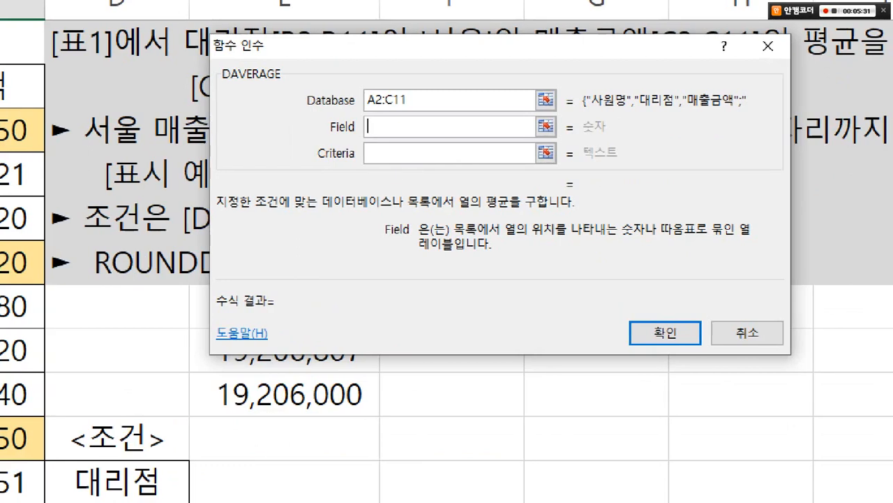
{"action": "left_click", "coordinate": [434, 185]}
{"action": "left_click_drag", "start_coordinate": [370, 129], "coordinate": [342, 210]}
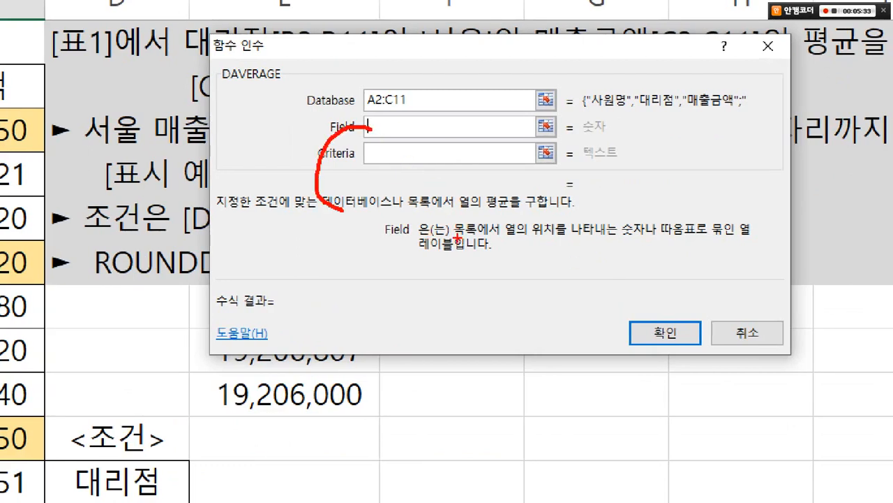
{"action": "mouse_move", "coordinate": [457, 241]}
{"action": "left_mouse_down"}
{"action": "mouse_move", "coordinate": [593, 237]}
{"action": "mouse_move", "coordinate": [637, 246]}
{"action": "left_mouse_up"}
{"action": "key", "text": "Escape"}
{"action": "key", "text": "ctrl+2"}
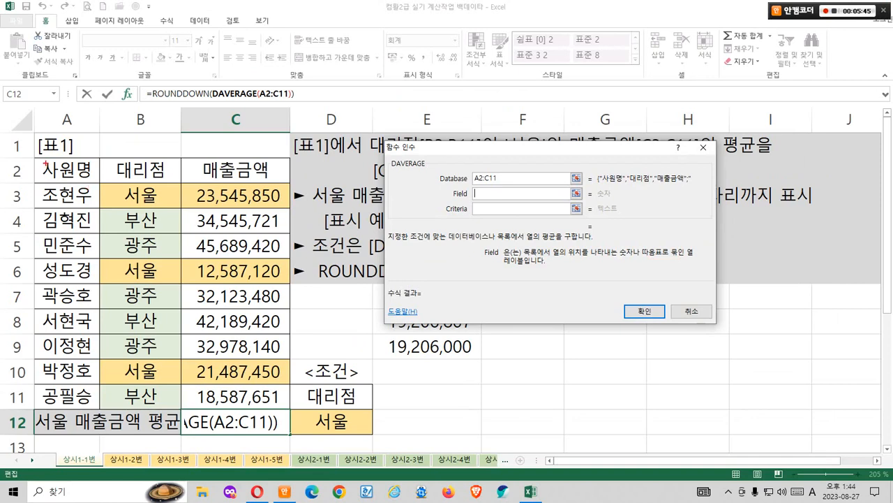
{"action": "mouse_move", "coordinate": [38, 160]}
{"action": "left_mouse_down"}
{"action": "mouse_move", "coordinate": [94, 182]}
{"action": "mouse_move", "coordinate": [154, 166]}
{"action": "mouse_move", "coordinate": [162, 178]}
{"action": "mouse_move", "coordinate": [262, 171]}
{"action": "mouse_move", "coordinate": [266, 184]}
{"action": "left_mouse_up"}
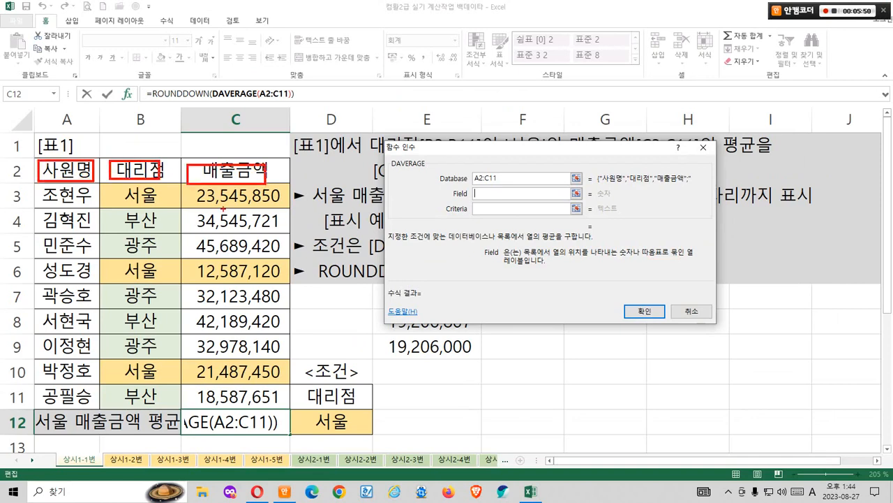
{"action": "left_click_drag", "start_coordinate": [78, 201], "coordinate": [67, 227]}
{"action": "mouse_move", "coordinate": [129, 206]}
{"action": "left_mouse_down"}
{"action": "mouse_move", "coordinate": [167, 222]}
{"action": "mouse_move", "coordinate": [208, 206]}
{"action": "mouse_move", "coordinate": [234, 222]}
{"action": "left_mouse_up"}
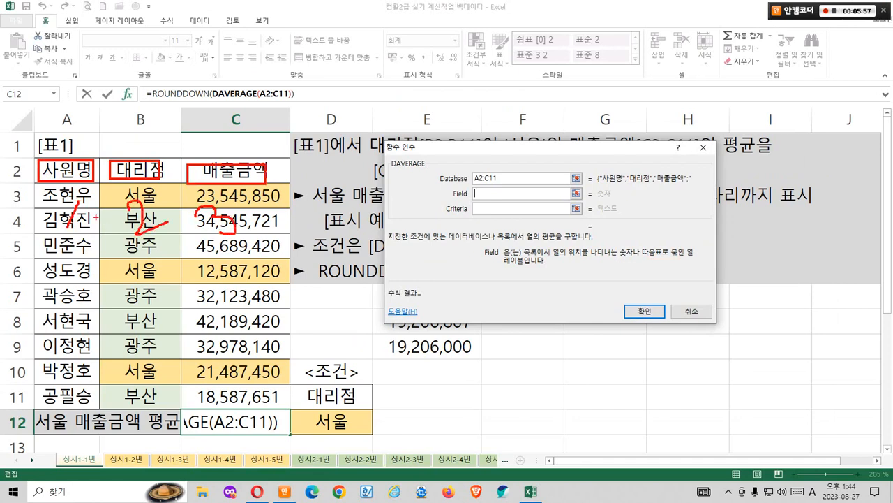
{"action": "left_click_drag", "start_coordinate": [77, 143], "coordinate": [23, 296]}
{"action": "left_click_drag", "start_coordinate": [32, 149], "coordinate": [78, 260]}
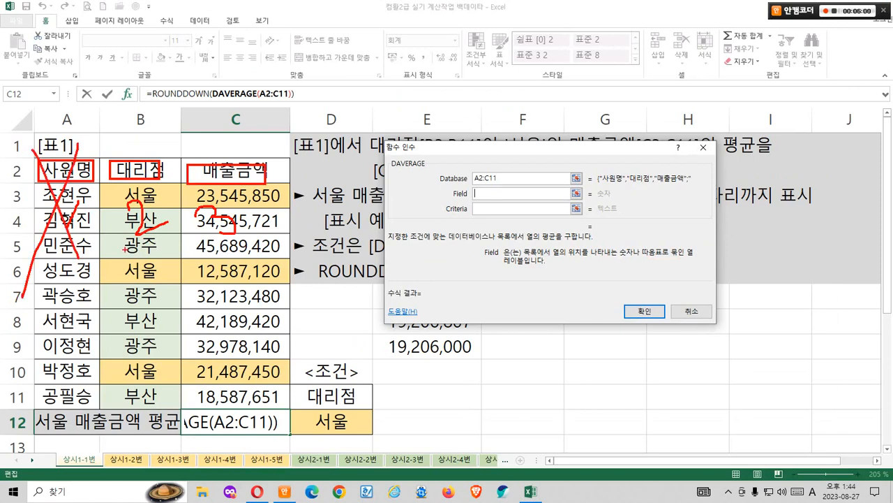
{"action": "mouse_move", "coordinate": [473, 199]}
{"action": "left_mouse_down"}
{"action": "mouse_move", "coordinate": [536, 161]}
{"action": "mouse_move", "coordinate": [570, 159]}
{"action": "left_mouse_up"}
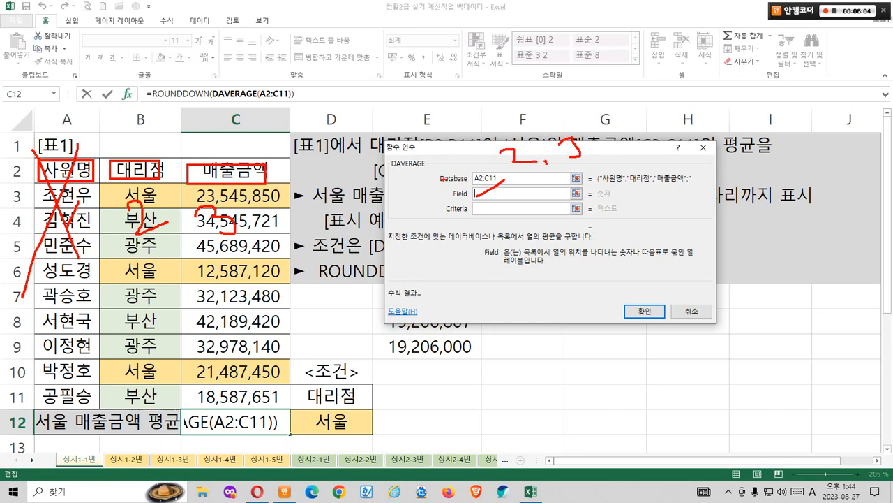
{"action": "mouse_move", "coordinate": [441, 178]}
{"action": "left_mouse_down"}
{"action": "mouse_move", "coordinate": [412, 183]}
{"action": "mouse_move", "coordinate": [428, 132]}
{"action": "mouse_move", "coordinate": [442, 173]}
{"action": "left_mouse_up"}
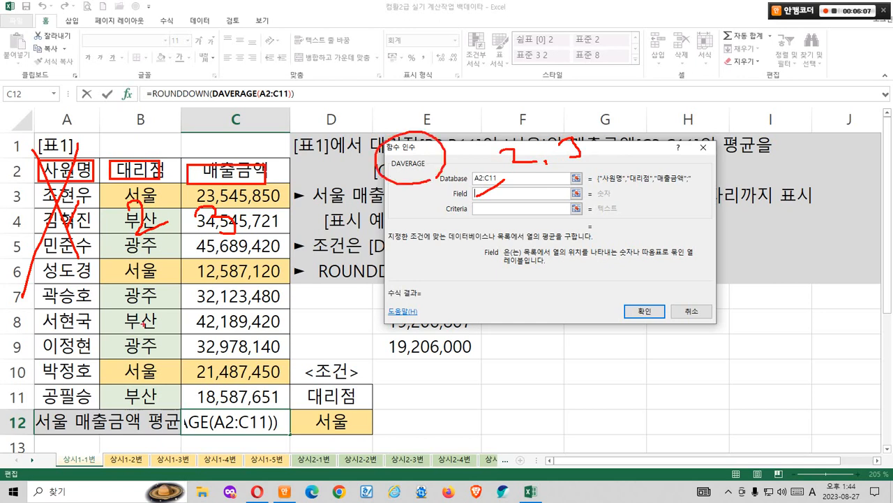
{"action": "left_click_drag", "start_coordinate": [160, 266], "coordinate": [112, 337]}
{"action": "left_click_drag", "start_coordinate": [123, 296], "coordinate": [146, 328]}
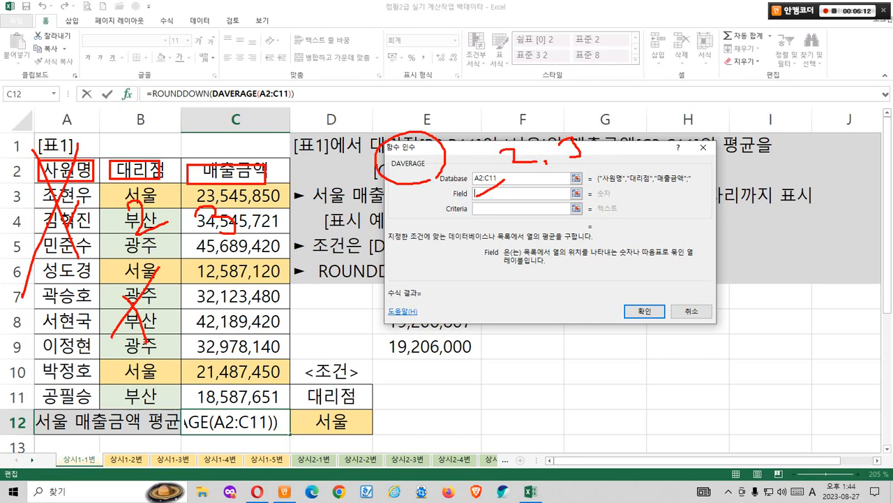
{"action": "mouse_move", "coordinate": [242, 244]}
{"action": "left_mouse_down"}
{"action": "mouse_move", "coordinate": [211, 245]}
{"action": "mouse_move", "coordinate": [271, 174]}
{"action": "mouse_move", "coordinate": [246, 230]}
{"action": "left_mouse_up"}
Step: Set the Field argument of DAVERAGE to 3, the 매출금액 column, and move to the Criteria argument
{"action": "key", "text": "Escape"}
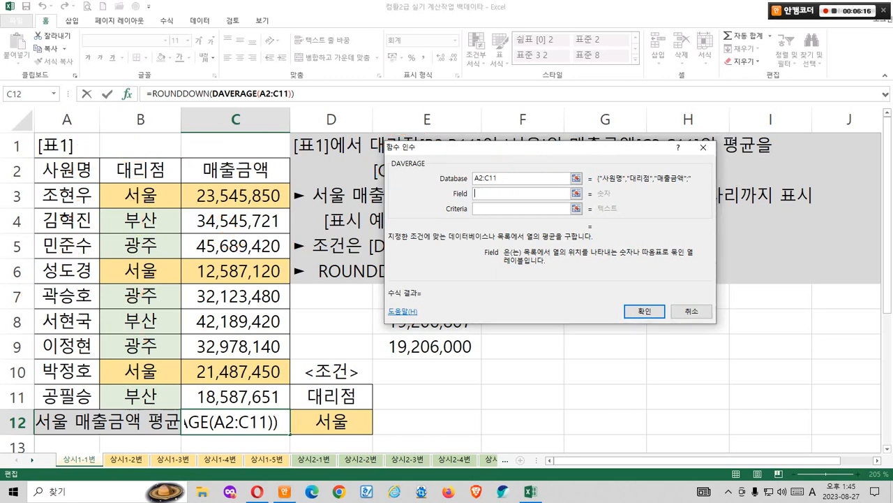
{"action": "type", "text": "3"}
{"action": "key", "text": "Tab"}
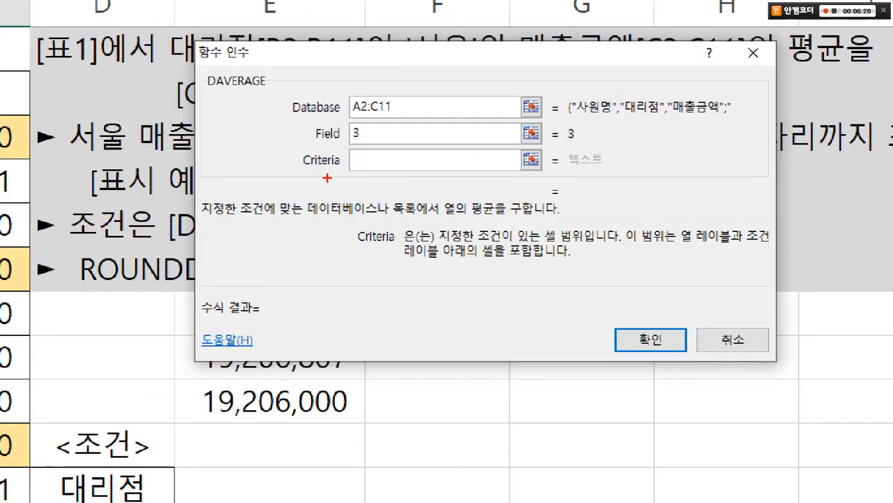
{"action": "mouse_move", "coordinate": [353, 165]}
{"action": "left_mouse_down"}
{"action": "mouse_move", "coordinate": [311, 203]}
{"action": "mouse_move", "coordinate": [333, 231]}
{"action": "left_mouse_up"}
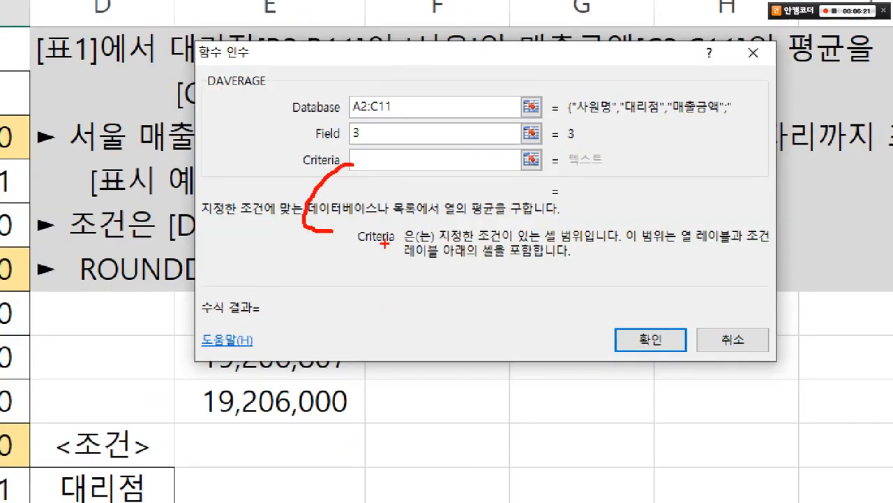
{"action": "mouse_move", "coordinate": [460, 245]}
{"action": "left_mouse_down"}
{"action": "mouse_move", "coordinate": [609, 248]}
{"action": "mouse_move", "coordinate": [547, 216]}
{"action": "mouse_move", "coordinate": [585, 247]}
{"action": "left_mouse_up"}
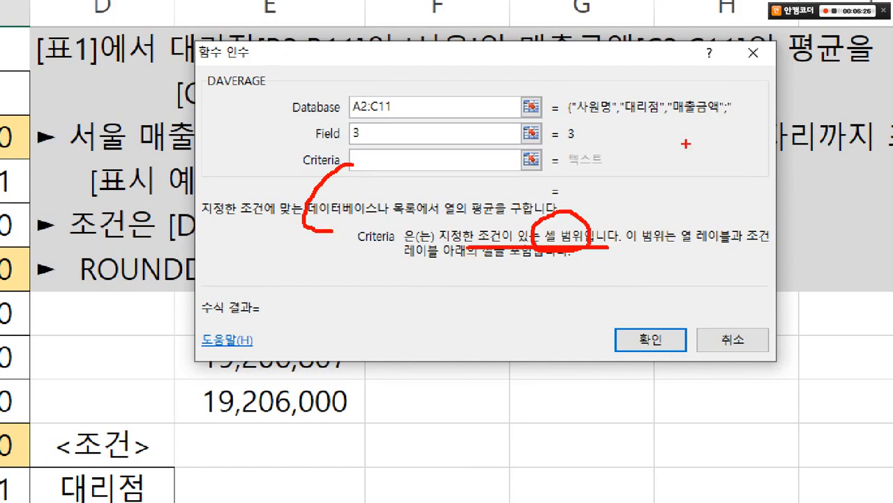
{"action": "left_click_drag", "start_coordinate": [685, 67], "coordinate": [764, 169]}
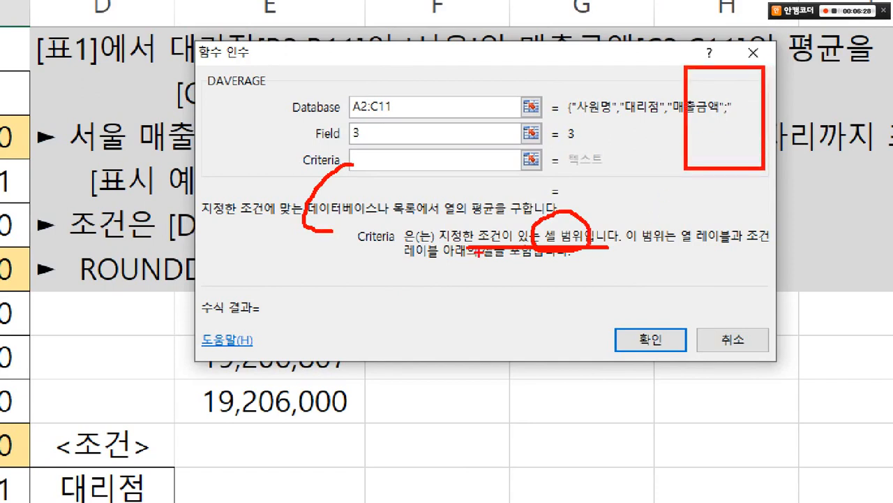
{"action": "mouse_move", "coordinate": [488, 251]}
{"action": "left_mouse_down"}
{"action": "mouse_move", "coordinate": [474, 252]}
{"action": "mouse_move", "coordinate": [499, 207]}
{"action": "mouse_move", "coordinate": [507, 244]}
{"action": "left_mouse_up"}
{"action": "mouse_move", "coordinate": [497, 209]}
{"action": "left_mouse_down"}
{"action": "mouse_move", "coordinate": [549, 189]}
{"action": "mouse_move", "coordinate": [552, 209]}
{"action": "left_mouse_up"}
{"action": "left_click_drag", "start_coordinate": [632, 253], "coordinate": [658, 255]}
{"action": "mouse_move", "coordinate": [632, 208]}
{"action": "left_mouse_down"}
{"action": "mouse_move", "coordinate": [656, 251]}
{"action": "mouse_move", "coordinate": [727, 252]}
{"action": "mouse_move", "coordinate": [721, 230]}
{"action": "left_mouse_up"}
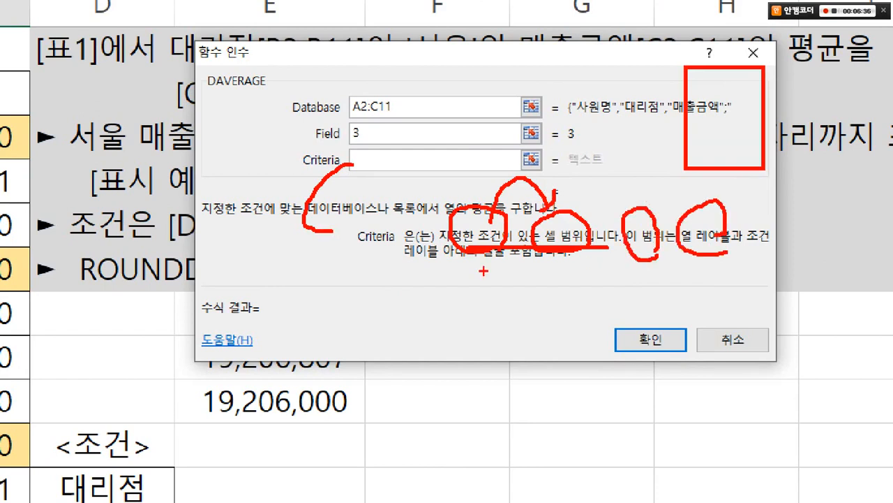
{"action": "mouse_move", "coordinate": [477, 269]}
{"action": "left_mouse_down"}
{"action": "mouse_move", "coordinate": [427, 241]}
{"action": "mouse_move", "coordinate": [482, 278]}
{"action": "left_mouse_up"}
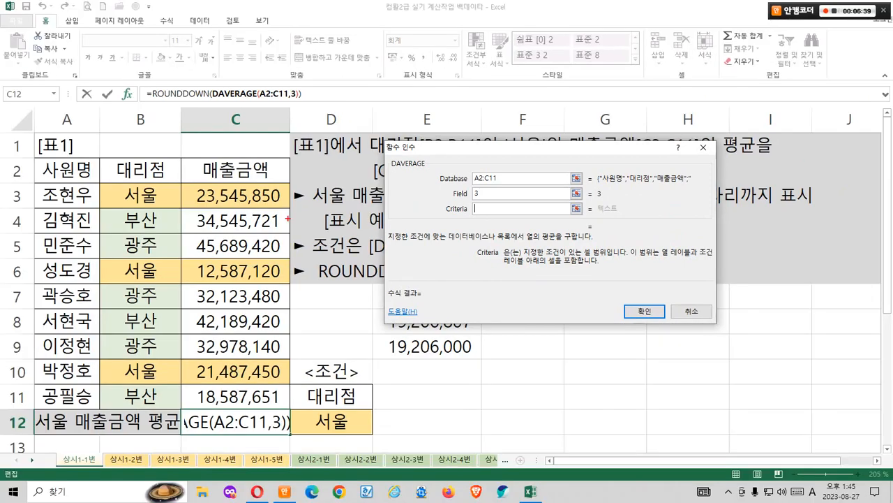
{"action": "mouse_move", "coordinate": [38, 161]}
{"action": "left_mouse_down"}
{"action": "mouse_move", "coordinate": [85, 173]}
{"action": "mouse_move", "coordinate": [93, 206]}
{"action": "left_mouse_up"}
{"action": "mouse_move", "coordinate": [110, 160]}
{"action": "left_mouse_down"}
{"action": "mouse_move", "coordinate": [160, 199]}
{"action": "mouse_move", "coordinate": [110, 202]}
{"action": "left_mouse_up"}
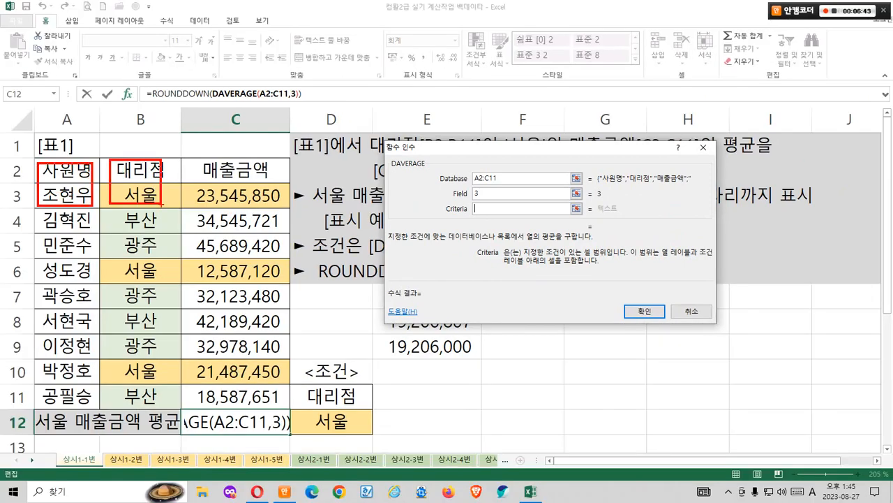
{"action": "left_click_drag", "start_coordinate": [194, 162], "coordinate": [197, 203]}
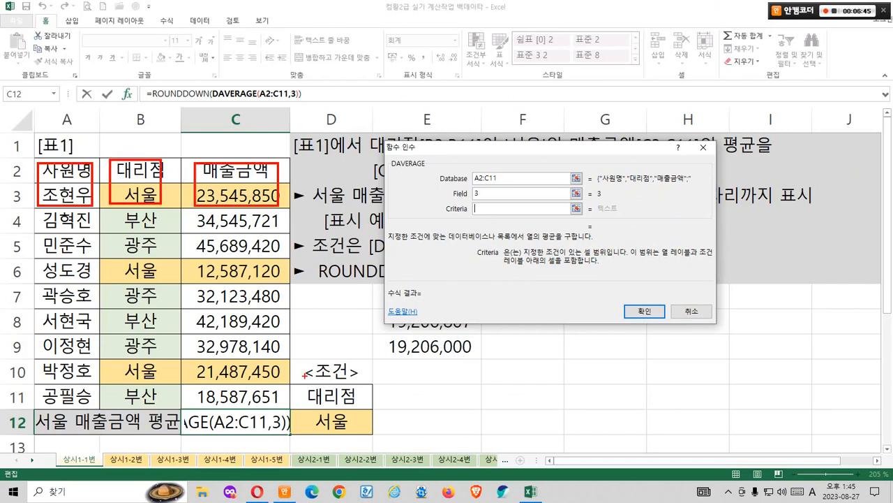
{"action": "mouse_move", "coordinate": [297, 385]}
{"action": "left_mouse_down"}
{"action": "mouse_move", "coordinate": [356, 384]}
{"action": "mouse_move", "coordinate": [298, 428]}
{"action": "left_mouse_up"}
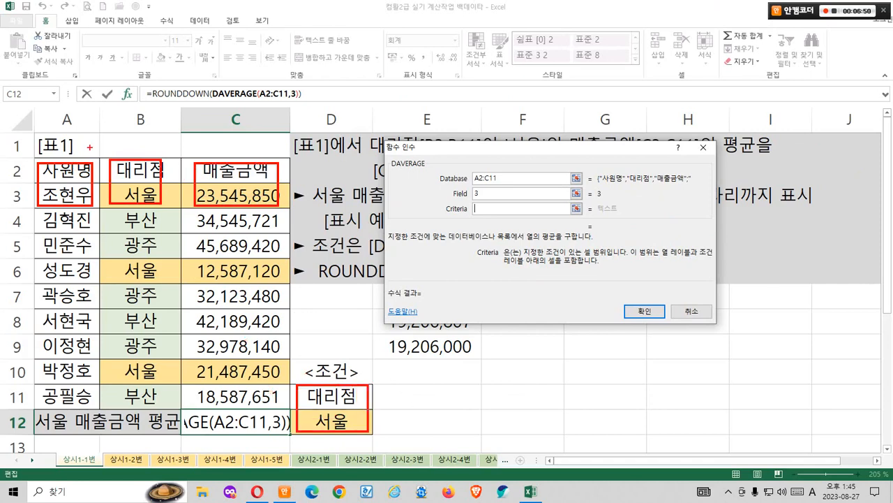
{"action": "left_click_drag", "start_coordinate": [90, 147], "coordinate": [59, 204]}
{"action": "left_click_drag", "start_coordinate": [40, 137], "coordinate": [84, 242]}
{"action": "left_click_drag", "start_coordinate": [257, 111], "coordinate": [223, 204]}
{"action": "left_click_drag", "start_coordinate": [226, 151], "coordinate": [259, 205]}
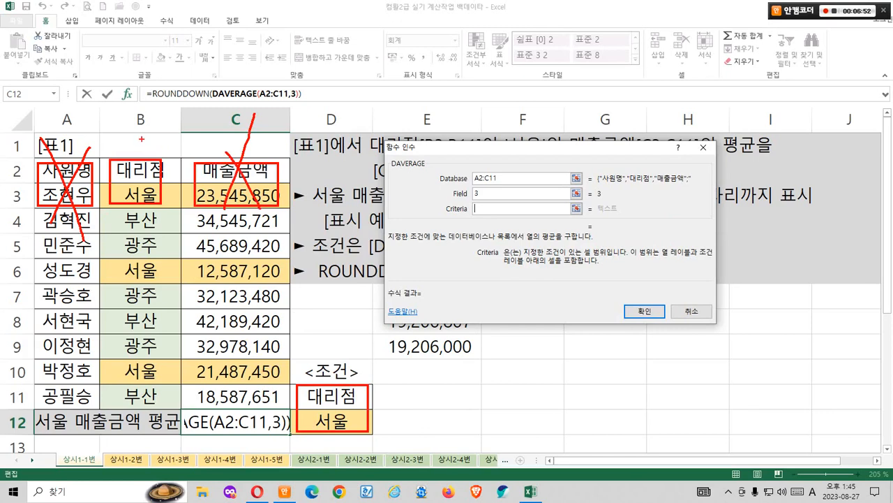
{"action": "left_click_drag", "start_coordinate": [142, 139], "coordinate": [166, 95]}
{"action": "left_click_drag", "start_coordinate": [310, 361], "coordinate": [340, 340]}
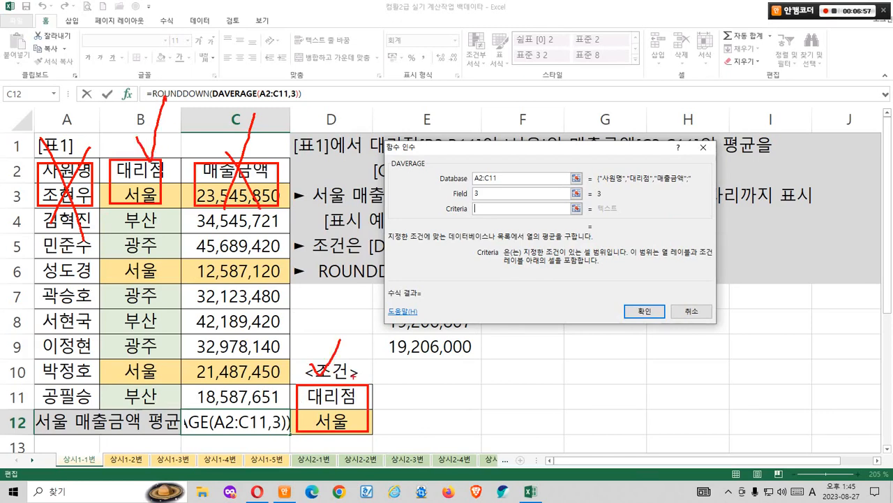
{"action": "mouse_move", "coordinate": [382, 422]}
{"action": "left_mouse_down"}
{"action": "mouse_move", "coordinate": [340, 443]}
{"action": "mouse_move", "coordinate": [374, 444]}
{"action": "left_mouse_up"}
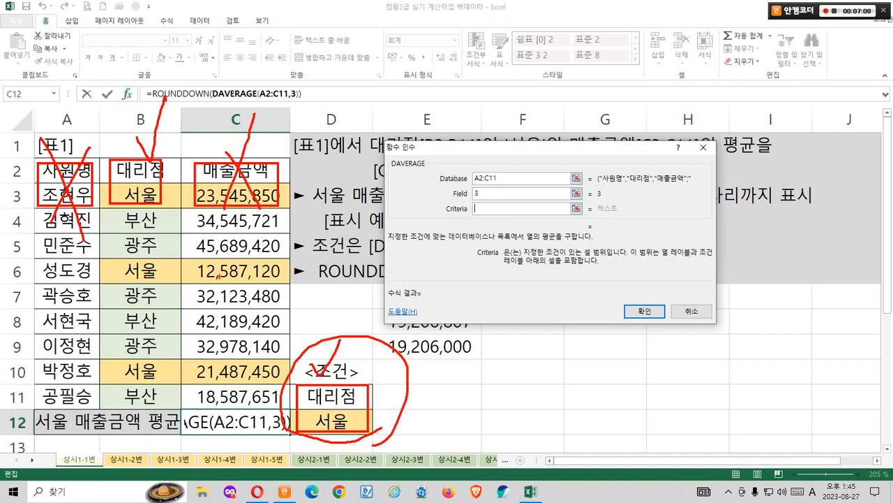
{"action": "mouse_move", "coordinate": [160, 206]}
{"action": "left_mouse_down"}
{"action": "mouse_move", "coordinate": [154, 211]}
{"action": "mouse_move", "coordinate": [136, 155]}
{"action": "mouse_move", "coordinate": [132, 208]}
{"action": "mouse_move", "coordinate": [165, 175]}
{"action": "mouse_move", "coordinate": [266, 238]}
{"action": "mouse_move", "coordinate": [340, 320]}
{"action": "left_mouse_up"}
Step: Set the Criteria argument of DAVERAGE to the 대리점 condition range D11:D12
{"action": "mouse_move", "coordinate": [338, 435]}
{"action": "left_mouse_down"}
{"action": "mouse_move", "coordinate": [317, 447]}
{"action": "mouse_move", "coordinate": [351, 424]}
{"action": "mouse_move", "coordinate": [332, 399]}
{"action": "mouse_move", "coordinate": [332, 422]}
{"action": "left_mouse_up"}
{"action": "key", "text": "Escape"}
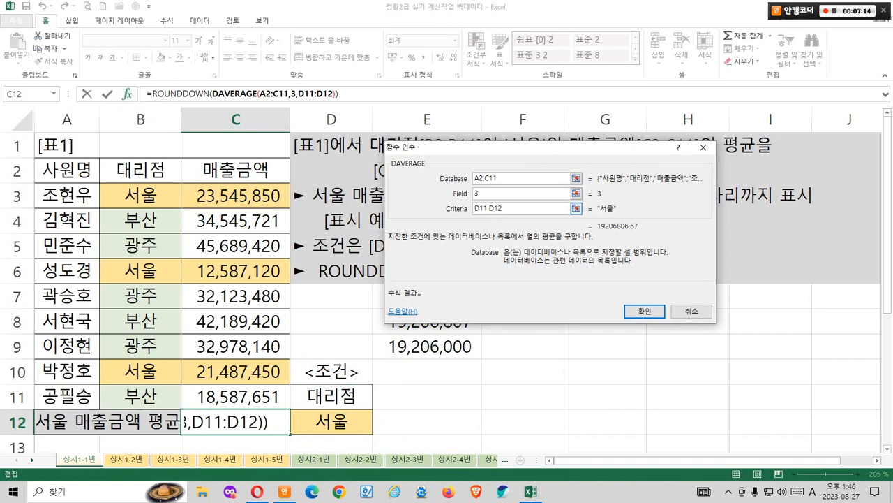
{"action": "left_click", "coordinate": [515, 193]}
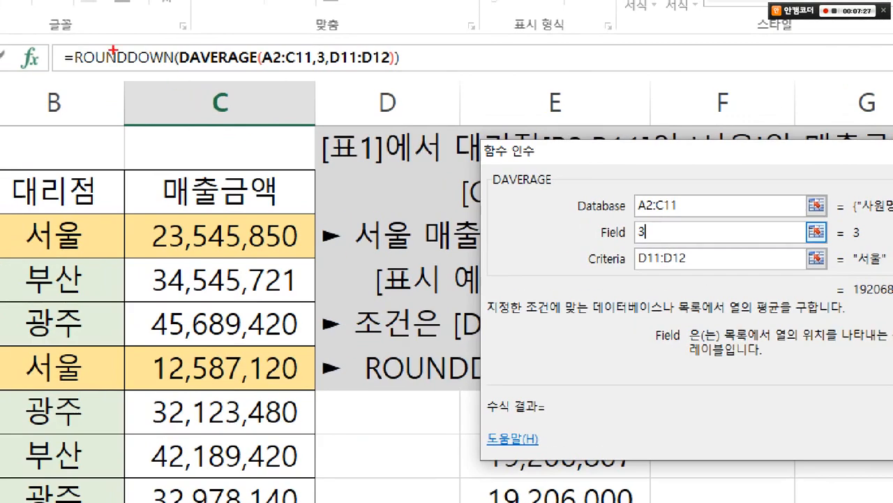
{"action": "left_click_drag", "start_coordinate": [149, 80], "coordinate": [203, 101]}
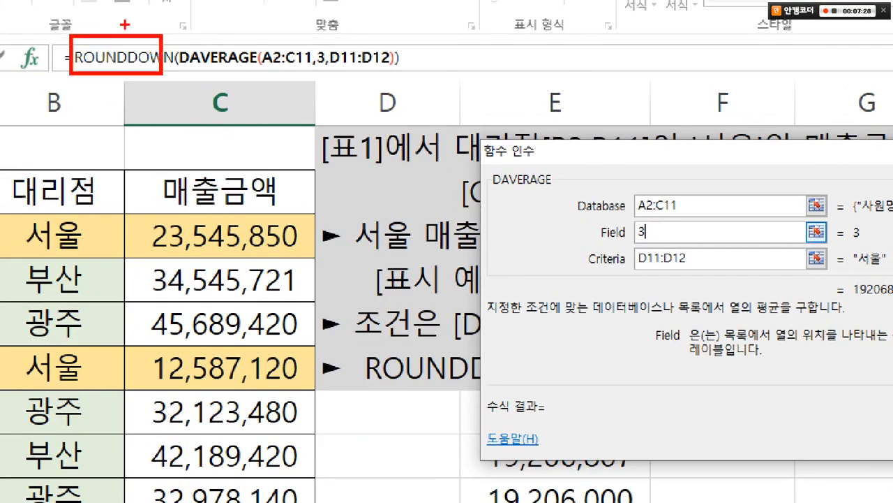
{"action": "left_click_drag", "start_coordinate": [125, 27], "coordinate": [150, 2]}
{"action": "mouse_move", "coordinate": [239, 89]}
{"action": "left_mouse_down"}
{"action": "mouse_move", "coordinate": [272, 81]}
{"action": "mouse_move", "coordinate": [274, 62]}
{"action": "left_mouse_up"}
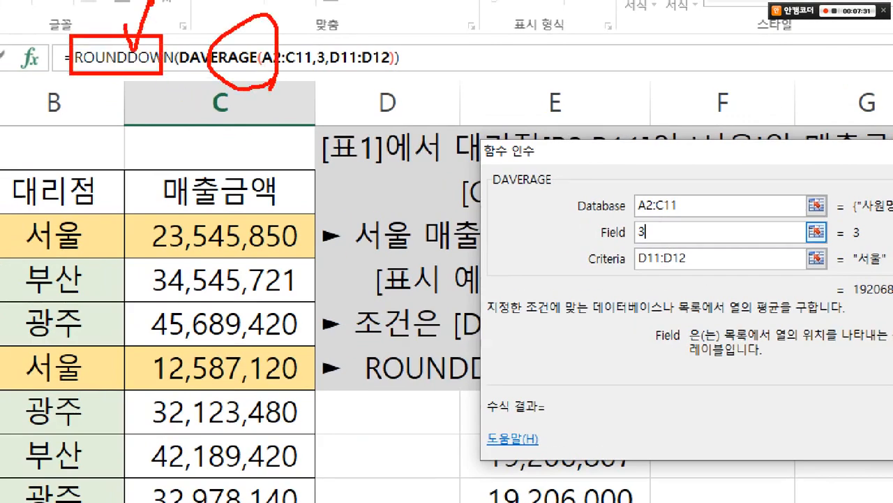
Step: Switch from the DAVERAGE arguments to those of the outer ROUNDDOWN function in C12 and go to Num_digits
{"action": "key", "text": "Escape"}
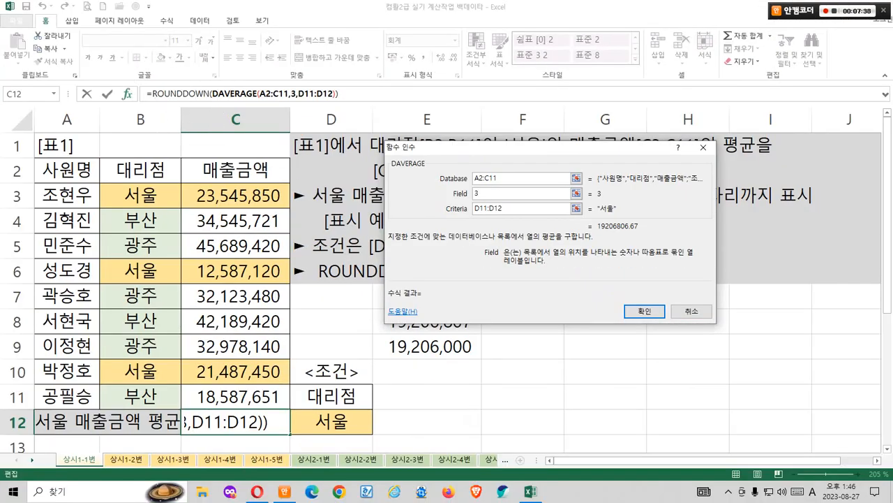
{"action": "left_click", "coordinate": [179, 93]}
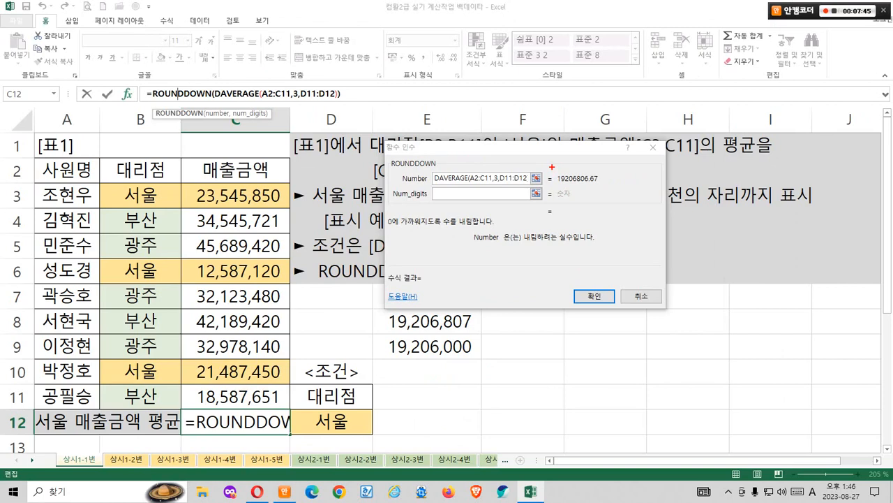
{"action": "left_click_drag", "start_coordinate": [552, 166], "coordinate": [610, 186]}
{"action": "left_click_drag", "start_coordinate": [385, 304], "coordinate": [481, 334]}
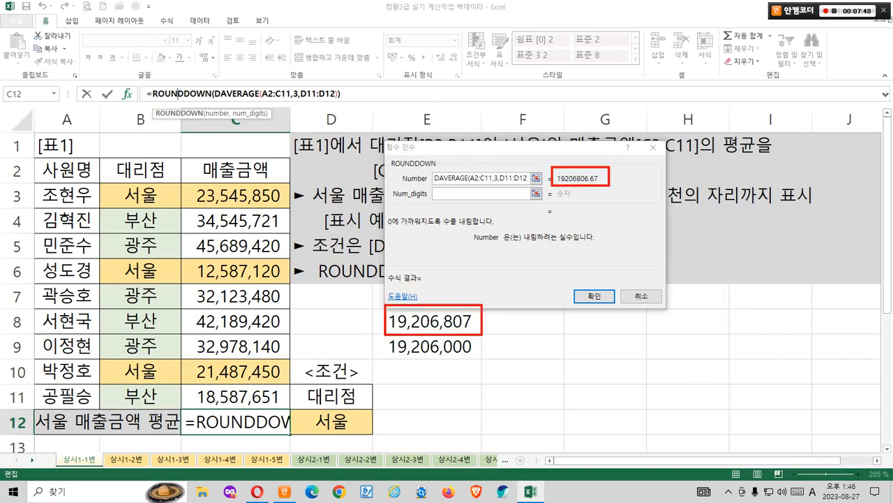
{"action": "mouse_move", "coordinate": [499, 267]}
{"action": "left_mouse_down"}
{"action": "mouse_move", "coordinate": [472, 317]}
{"action": "mouse_move", "coordinate": [566, 182]}
{"action": "left_mouse_up"}
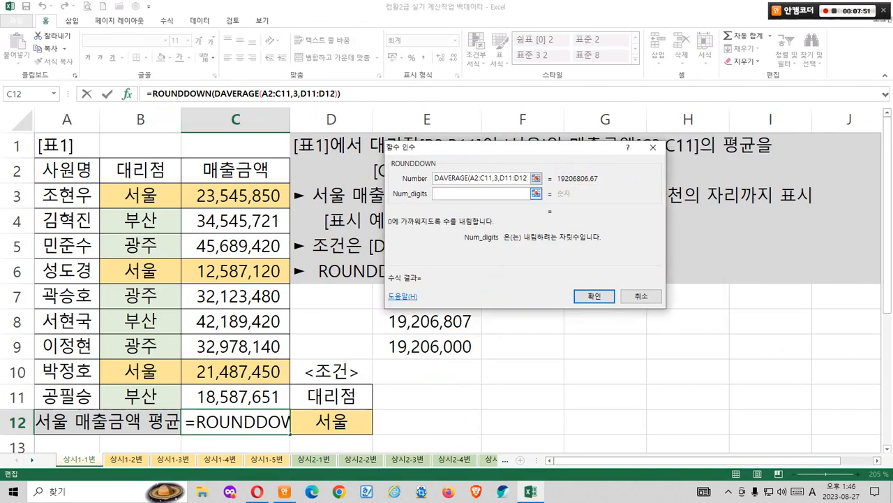
{"action": "left_click_drag", "start_coordinate": [466, 224], "coordinate": [191, 227]}
{"action": "left_click_drag", "start_coordinate": [484, 215], "coordinate": [713, 215]}
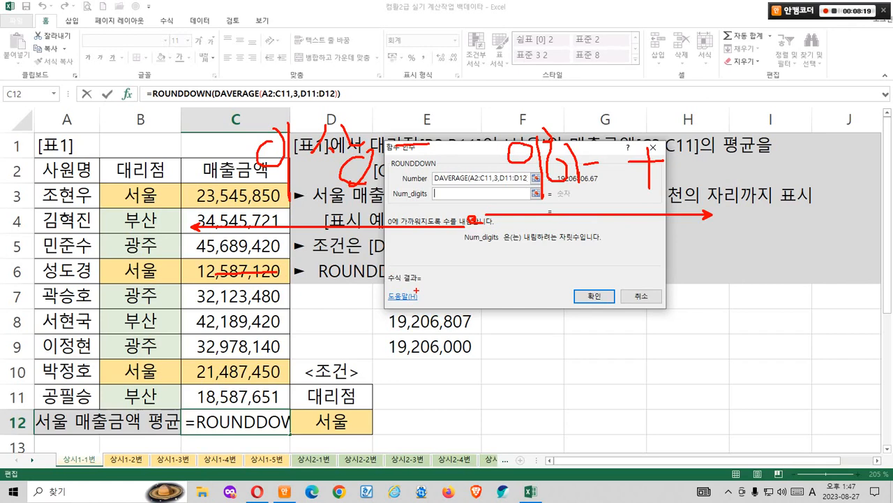
{"action": "left_click_drag", "start_coordinate": [478, 353], "coordinate": [466, 379]}
{"action": "mouse_move", "coordinate": [410, 363]}
{"action": "left_mouse_down"}
{"action": "mouse_move", "coordinate": [424, 357]}
{"action": "mouse_move", "coordinate": [426, 381]}
{"action": "left_mouse_up"}
{"action": "left_click_drag", "start_coordinate": [363, 353], "coordinate": [375, 378]}
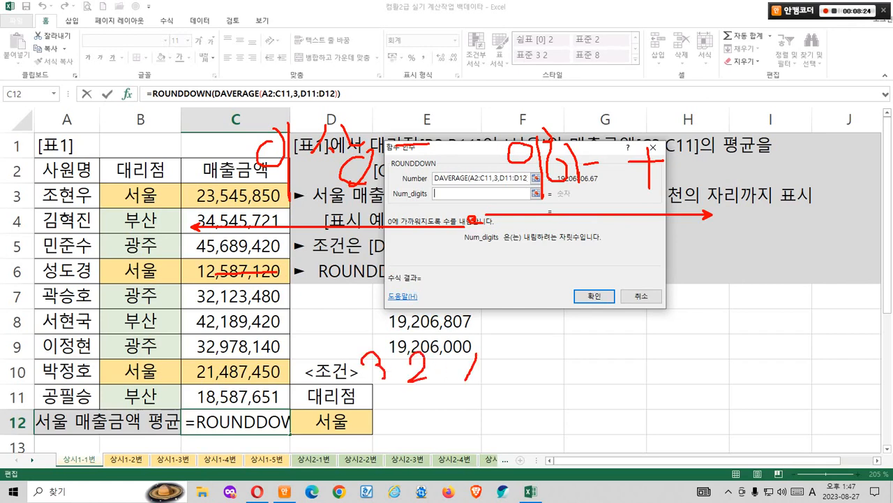
{"action": "mouse_move", "coordinate": [325, 350]}
{"action": "left_mouse_down"}
{"action": "mouse_move", "coordinate": [337, 369]}
{"action": "mouse_move", "coordinate": [314, 390]}
{"action": "left_mouse_up"}
{"action": "mouse_move", "coordinate": [377, 403]}
{"action": "left_mouse_down"}
{"action": "mouse_move", "coordinate": [382, 409]}
{"action": "mouse_move", "coordinate": [369, 333]}
{"action": "mouse_move", "coordinate": [382, 380]}
{"action": "left_mouse_up"}
{"action": "left_click_drag", "start_coordinate": [343, 323], "coordinate": [381, 321]}
{"action": "key", "text": "Escape"}
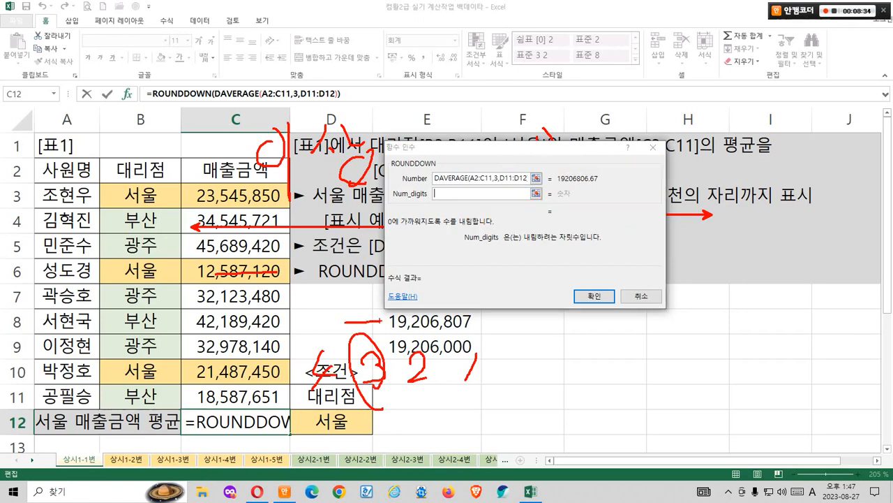
Step: Set the Num_digits argument of ROUNDDOWN to -3 and go back to the Number argument
{"action": "type", "text": "-3"}
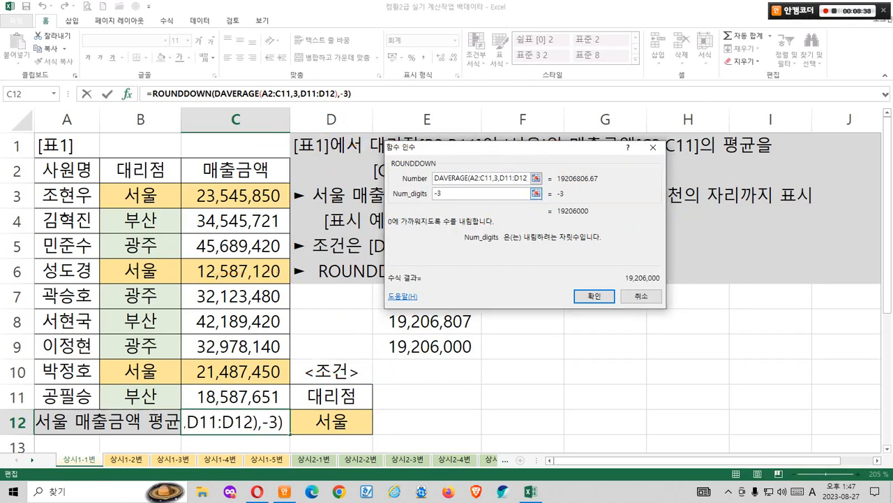
{"action": "left_click", "coordinate": [491, 178]}
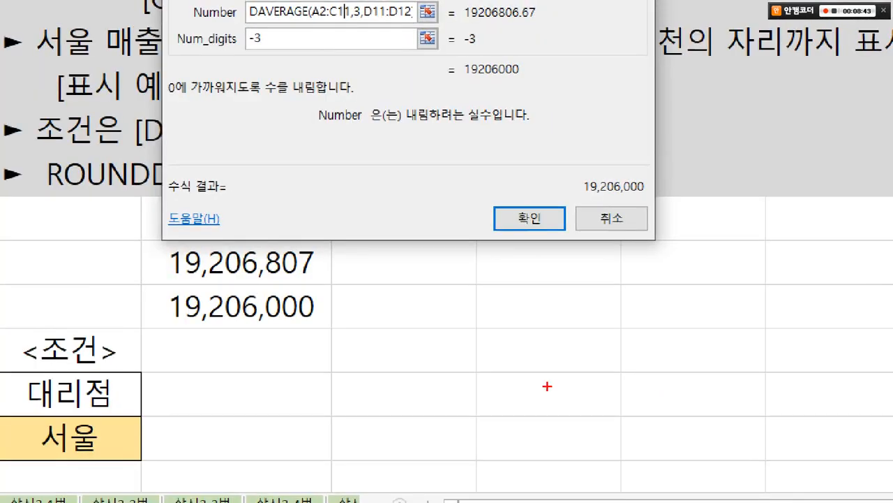
{"action": "left_click_drag", "start_coordinate": [150, 282], "coordinate": [345, 332]}
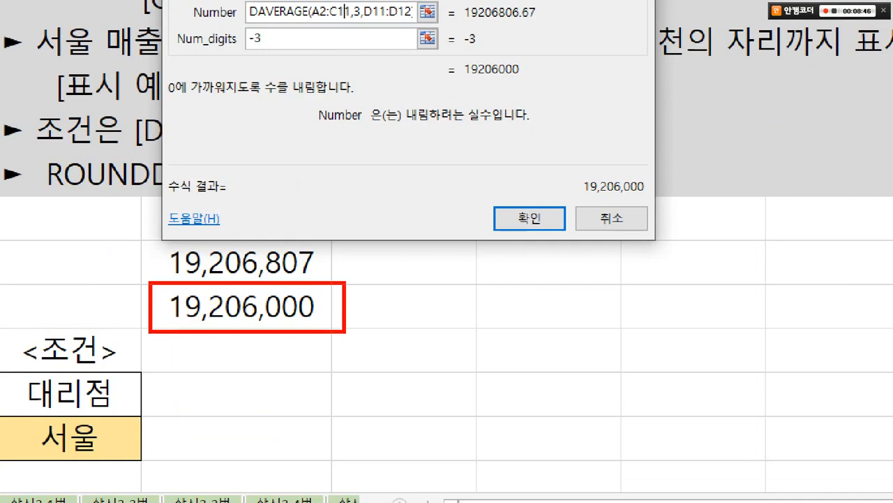
{"action": "left_click_drag", "start_coordinate": [551, 166], "coordinate": [652, 204]}
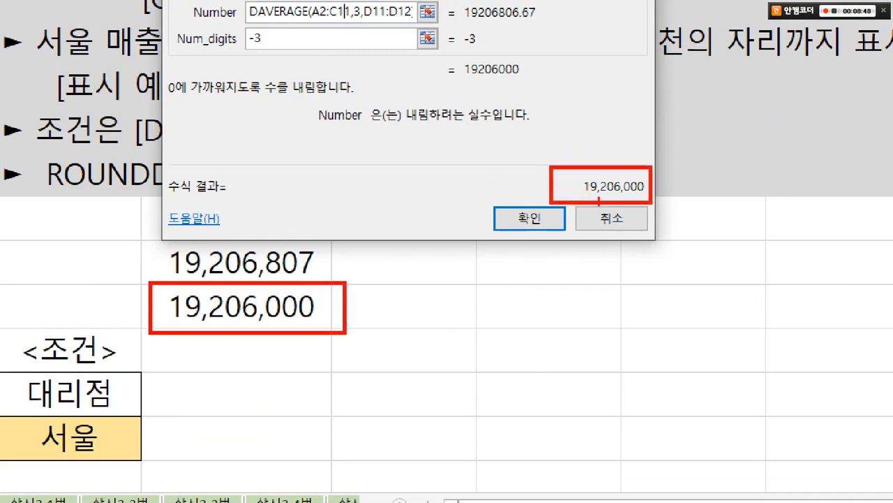
{"action": "mouse_move", "coordinate": [560, 183]}
{"action": "left_mouse_down"}
{"action": "mouse_move", "coordinate": [541, 174]}
{"action": "mouse_move", "coordinate": [359, 286]}
{"action": "left_mouse_up"}
{"action": "mouse_move", "coordinate": [335, 174]}
{"action": "left_mouse_down"}
{"action": "mouse_move", "coordinate": [374, 163]}
{"action": "mouse_move", "coordinate": [392, 180]}
{"action": "left_mouse_up"}
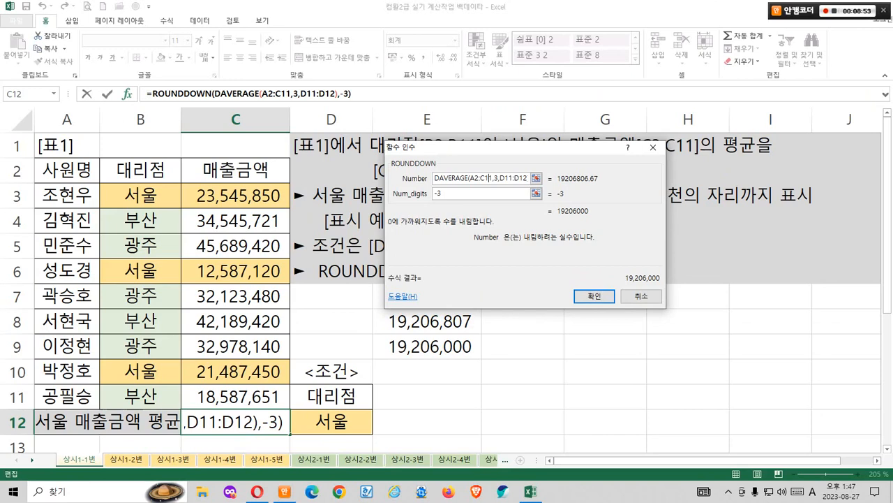
Step: Confirm the ROUNDDOWN formula in C12 and delete the trial values in E8:E9
{"action": "left_click", "coordinate": [594, 296]}
{"action": "left_click", "coordinate": [605, 346]}
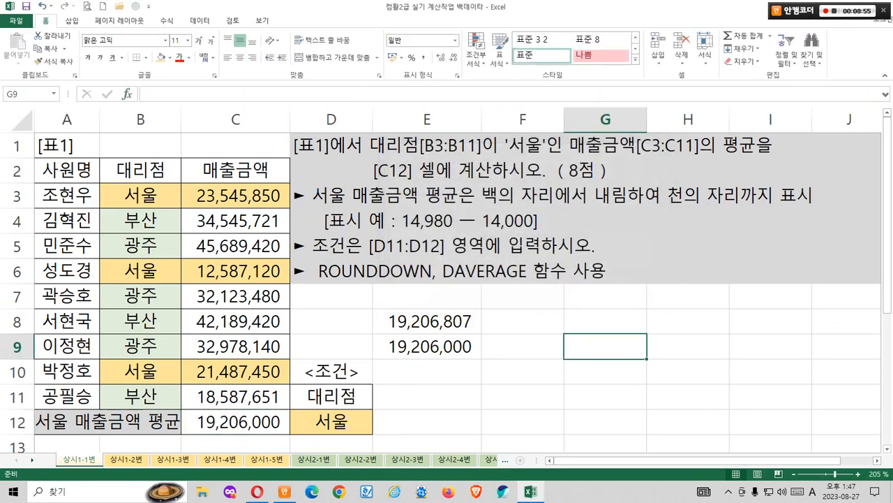
{"action": "left_click_drag", "start_coordinate": [427, 321], "coordinate": [427, 346]}
{"action": "key", "text": "Delete"}
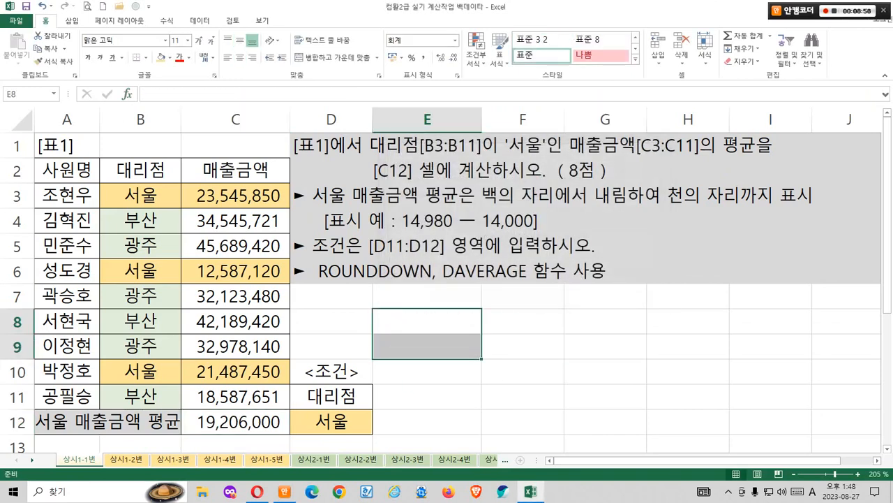
Step: Remove the fill colour from the branch and sales cells B3:C11 and from the condition cell D12
{"action": "left_click_drag", "start_coordinate": [140, 195], "coordinate": [235, 396]}
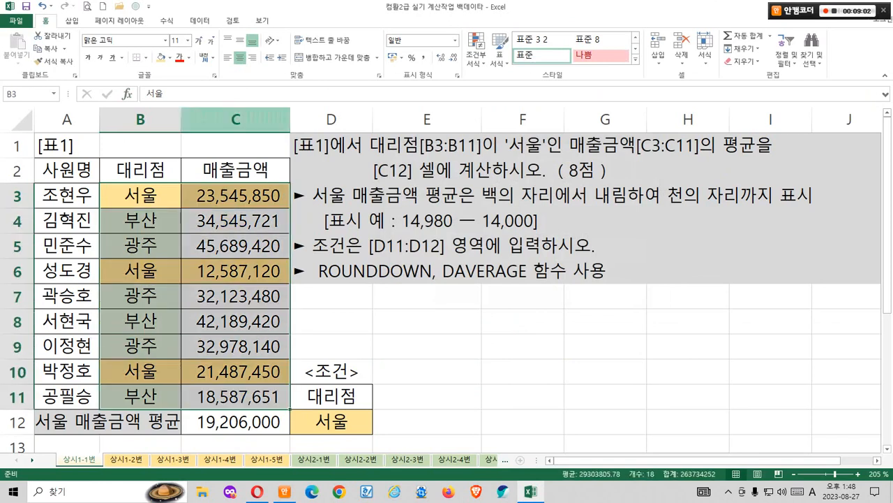
{"action": "left_click", "coordinate": [169, 57]}
{"action": "left_click", "coordinate": [196, 156]}
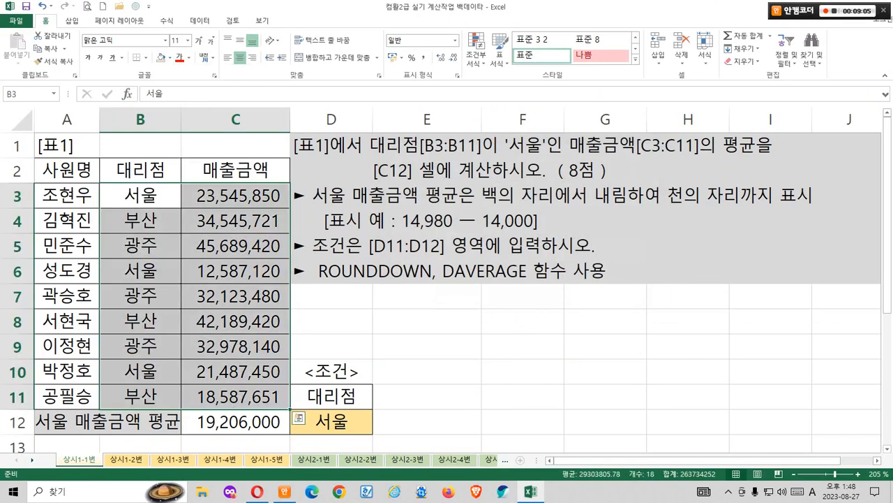
{"action": "left_click", "coordinate": [332, 421]}
{"action": "left_click", "coordinate": [162, 57]}
{"action": "left_click", "coordinate": [523, 346]}
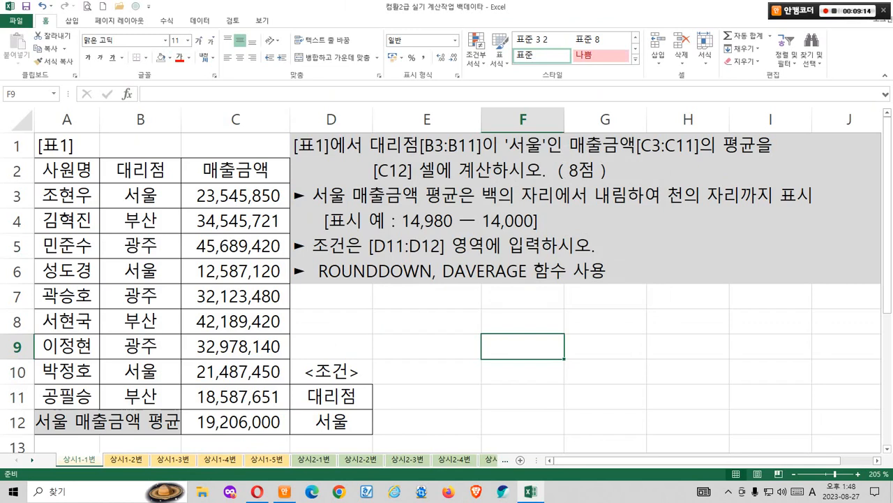
Step: Switch to the 상시1-2번 sheet with the 표2 ranking task
{"action": "left_click", "coordinate": [427, 321]}
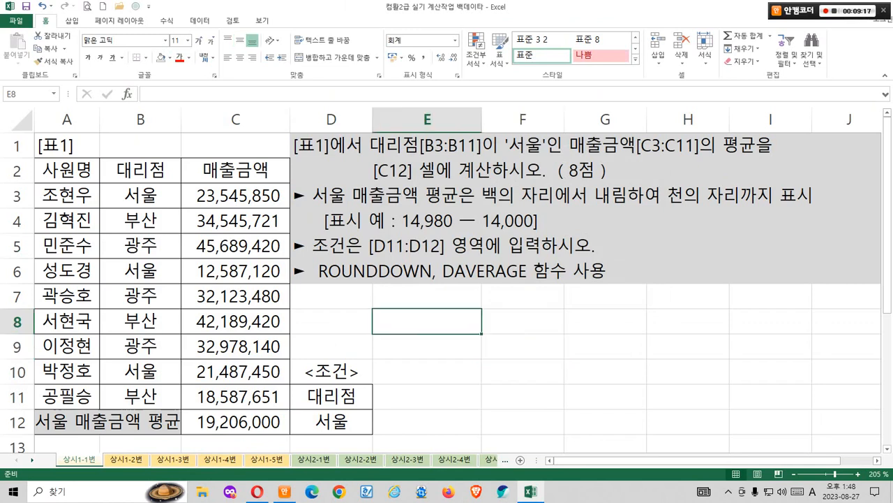
{"action": "left_click", "coordinate": [127, 459]}
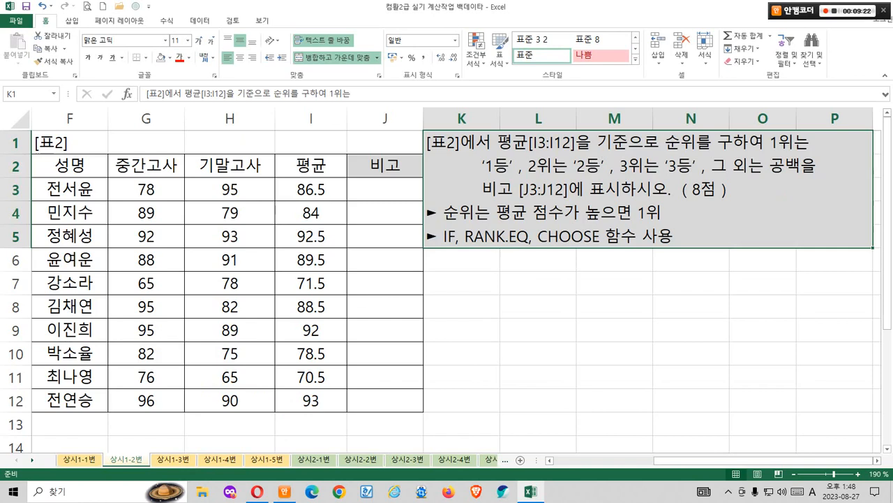
Step: Read the 표2 ranking instructions and required functions against the 평균 column and the empty 비고 column
{"action": "left_click_drag", "start_coordinate": [435, 151], "coordinate": [580, 154]}
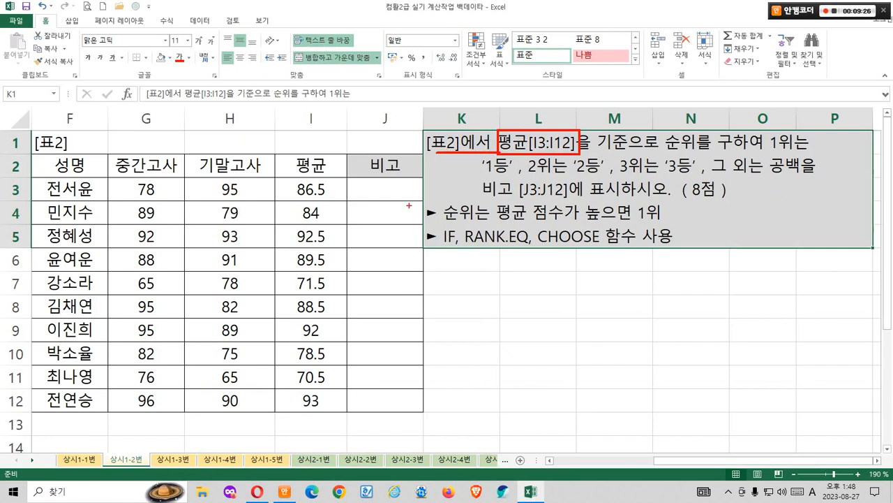
{"action": "mouse_move", "coordinate": [282, 177]}
{"action": "left_mouse_down"}
{"action": "mouse_move", "coordinate": [343, 328]}
{"action": "mouse_move", "coordinate": [343, 421]}
{"action": "left_mouse_up"}
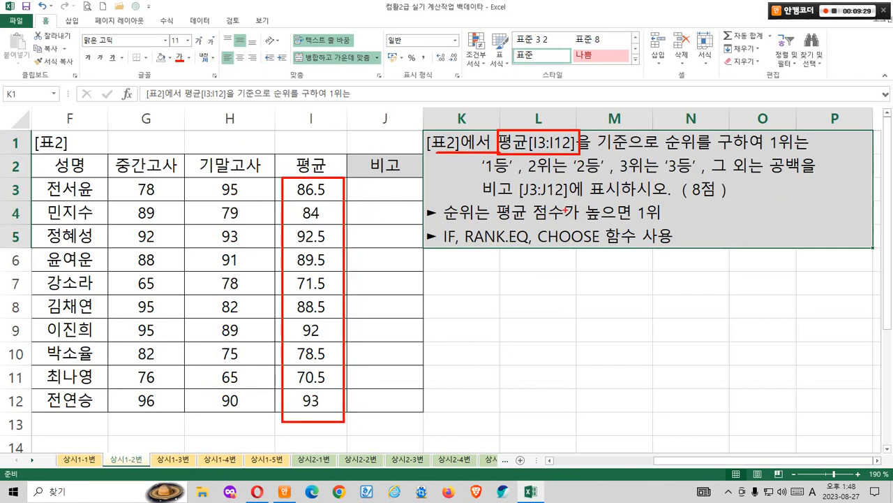
{"action": "left_click_drag", "start_coordinate": [601, 153], "coordinate": [755, 150]}
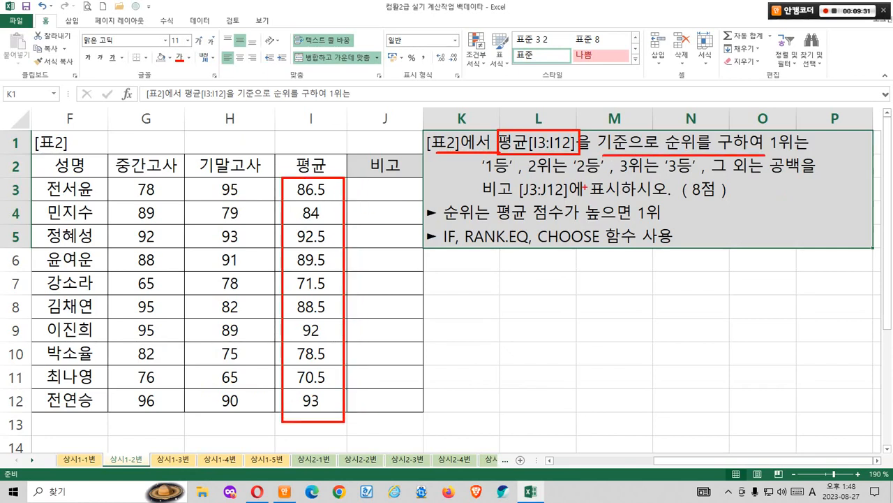
{"action": "left_click_drag", "start_coordinate": [486, 179], "coordinate": [810, 171]}
{"action": "left_click_drag", "start_coordinate": [486, 202], "coordinate": [663, 202]}
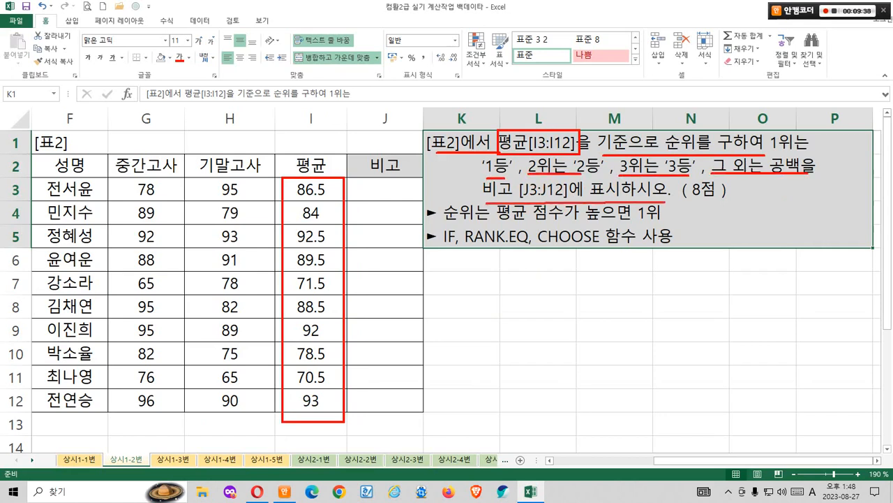
{"action": "left_click_drag", "start_coordinate": [451, 225], "coordinate": [654, 223]}
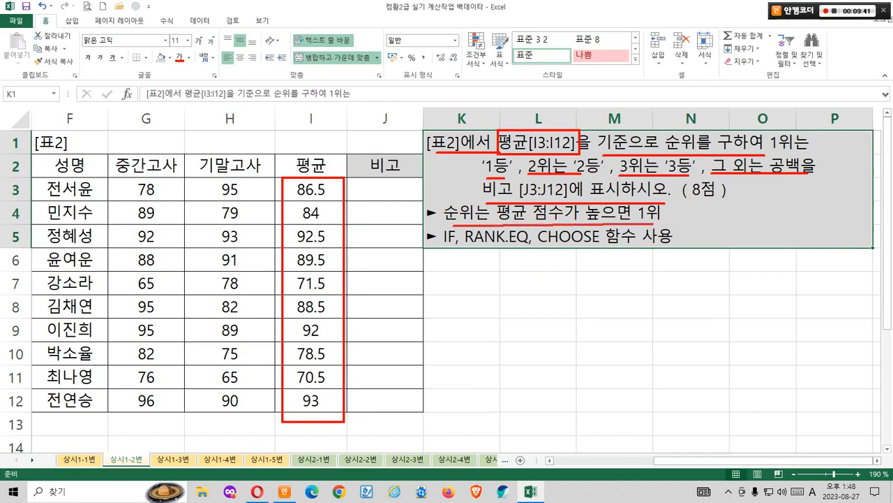
{"action": "mouse_move", "coordinate": [462, 263]}
{"action": "left_mouse_down"}
{"action": "mouse_move", "coordinate": [440, 237]}
{"action": "mouse_move", "coordinate": [457, 222]}
{"action": "left_mouse_up"}
{"action": "mouse_move", "coordinate": [500, 259]}
{"action": "left_mouse_down"}
{"action": "mouse_move", "coordinate": [489, 252]}
{"action": "mouse_move", "coordinate": [520, 224]}
{"action": "left_mouse_up"}
{"action": "mouse_move", "coordinate": [583, 254]}
{"action": "left_mouse_down"}
{"action": "mouse_move", "coordinate": [558, 257]}
{"action": "mouse_move", "coordinate": [577, 260]}
{"action": "left_mouse_up"}
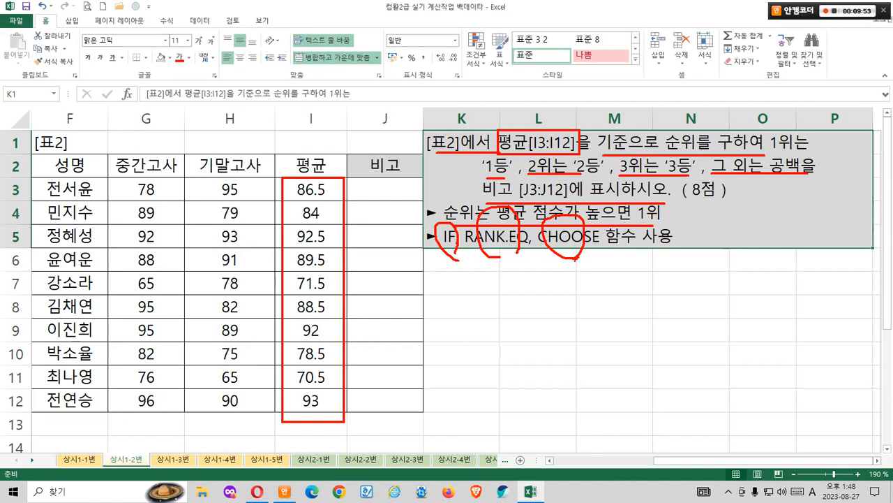
{"action": "key", "text": "Escape"}
{"action": "left_click", "coordinate": [538, 283]}
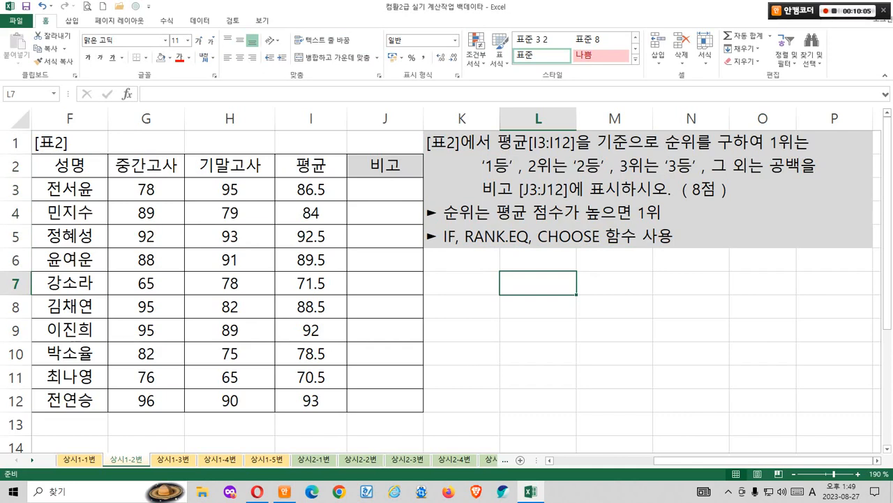
{"action": "left_click", "coordinate": [385, 236]}
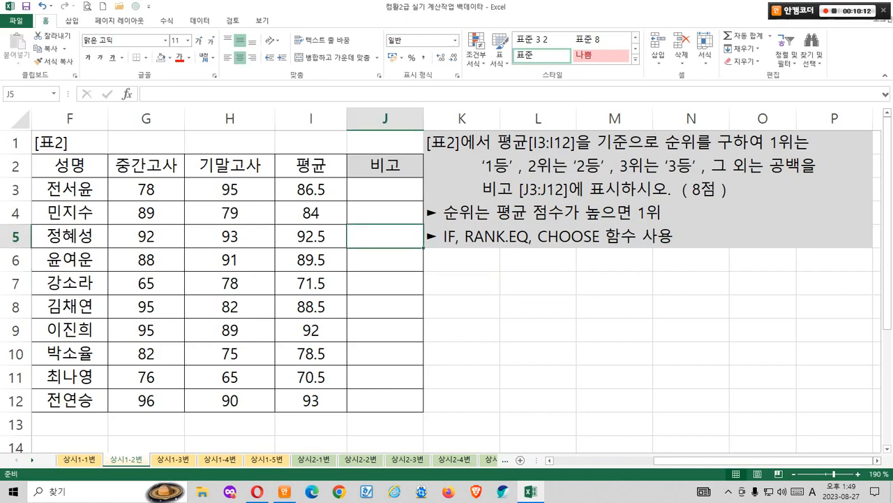
{"action": "left_click", "coordinate": [385, 331]}
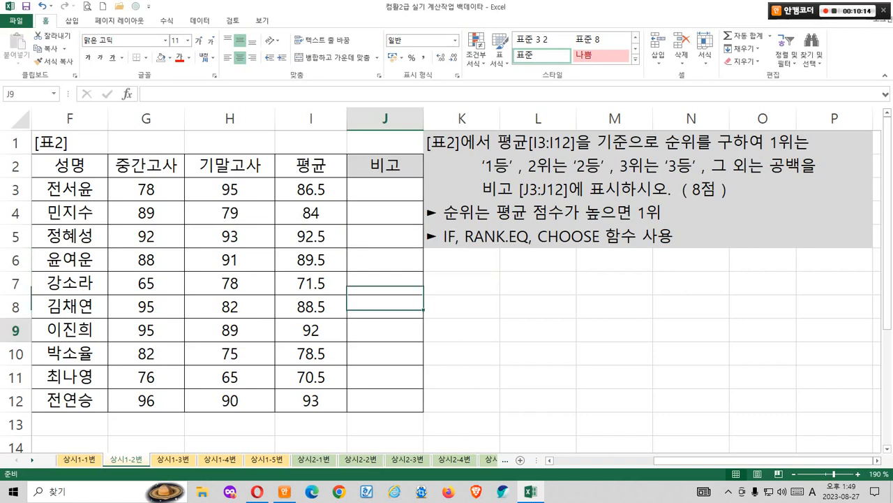
Step: Enter the example ranks 2등 in K9 and 3등 in K6 beside the 표2 rows
{"action": "left_click", "coordinate": [462, 330]}
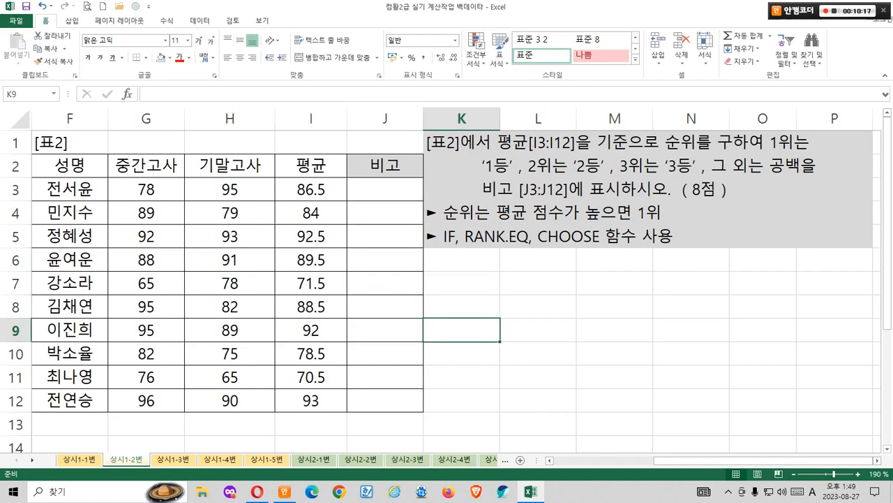
{"action": "type", "text": "2EMD"}
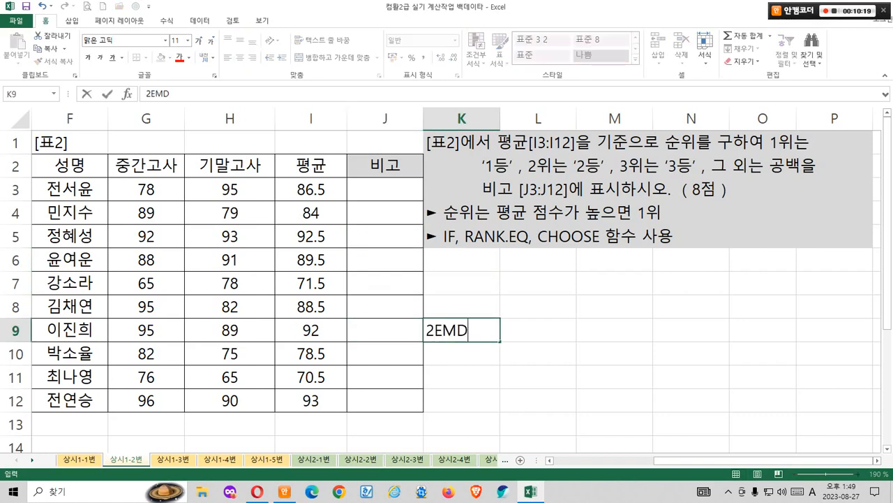
{"action": "key", "text": "BackSpace"}
{"action": "key", "text": "BackSpace"}
{"action": "key", "text": "BackSpace"}
{"action": "key", "text": "Hangul"}
{"action": "type", "text": "등"}
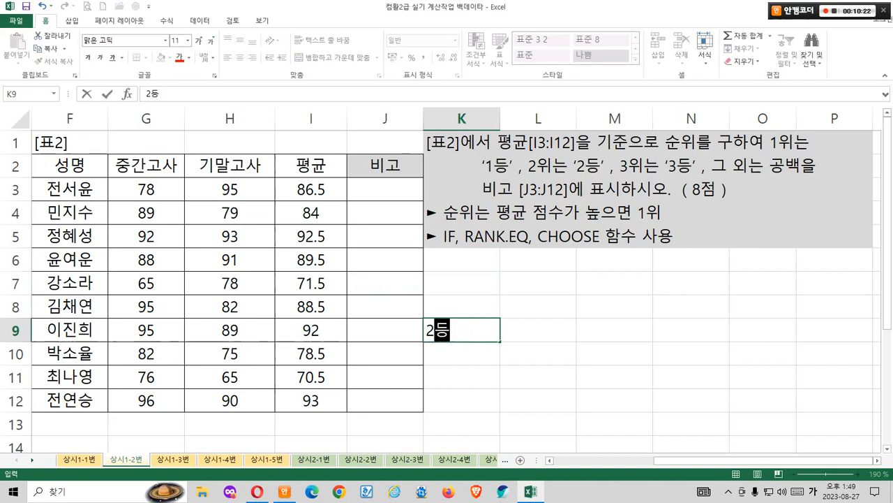
{"action": "key", "text": "Return"}
{"action": "left_click", "coordinate": [311, 235]}
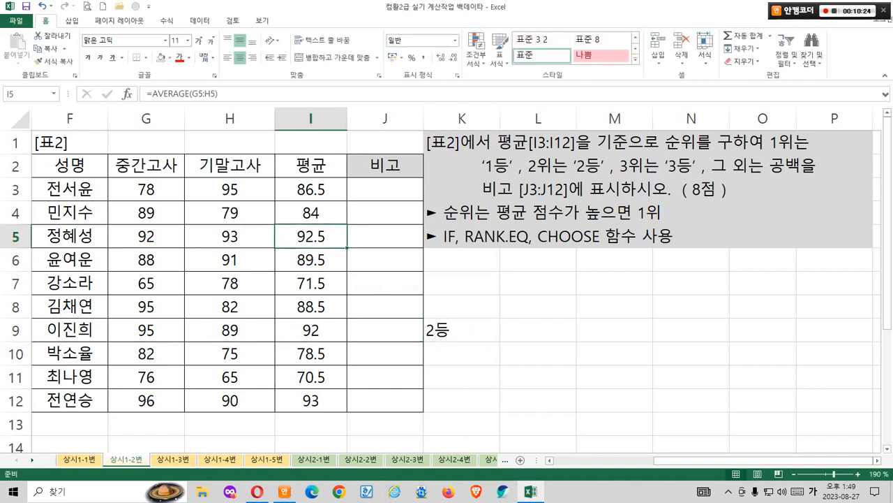
{"action": "left_click", "coordinate": [310, 330]}
{"action": "left_click", "coordinate": [462, 260]}
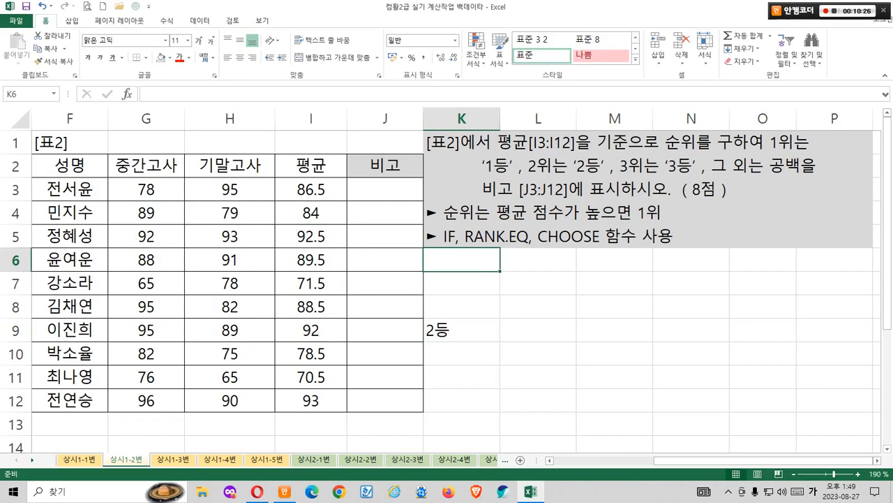
{"action": "type", "text": "3드ㅇ"}
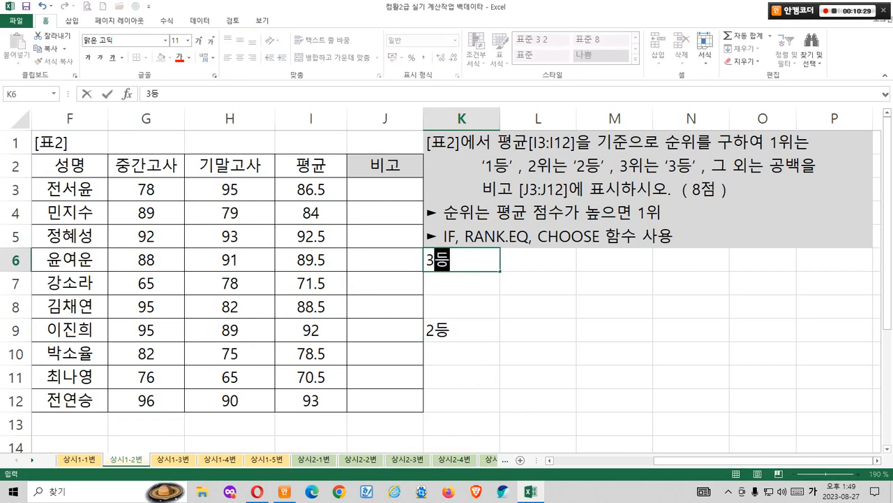
Step: Enter the example rank 1등 in K12 beside the row with the 93 average
{"action": "left_click", "coordinate": [461, 400]}
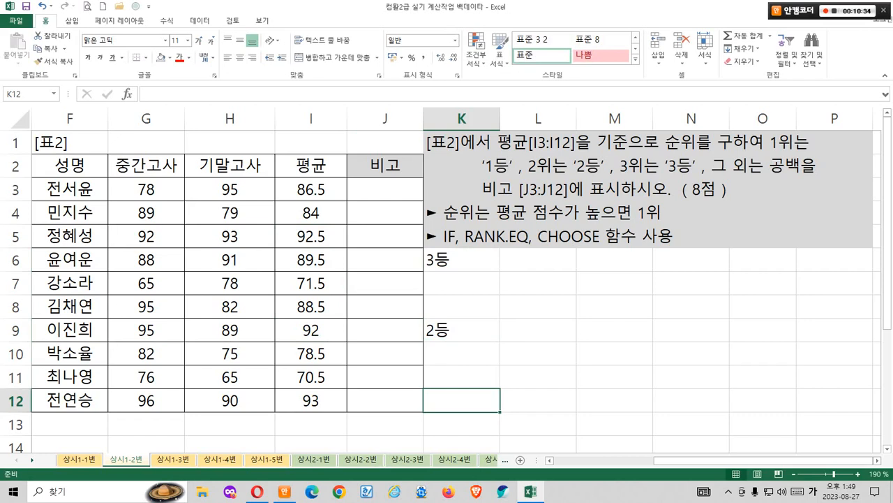
{"action": "type", "text": "1등"}
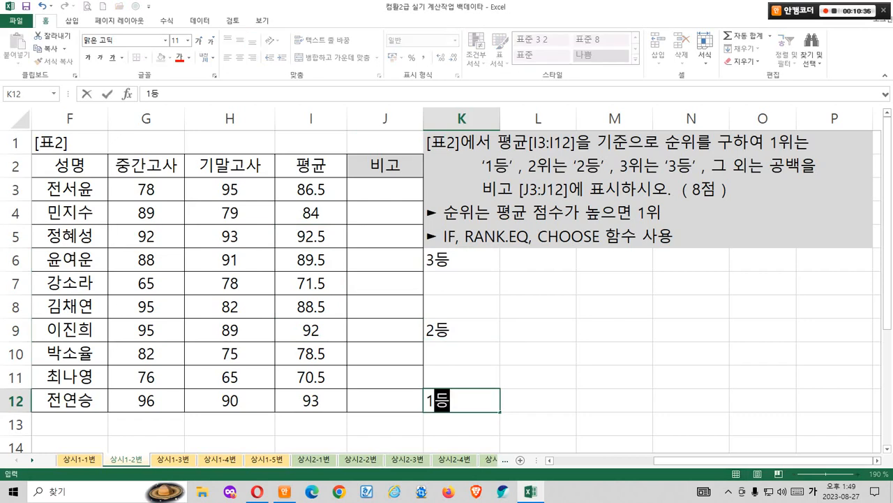
Step: Delete the misplaced example ranks from K9 and K6
{"action": "left_click", "coordinate": [461, 330]}
{"action": "key", "text": "Delete"}
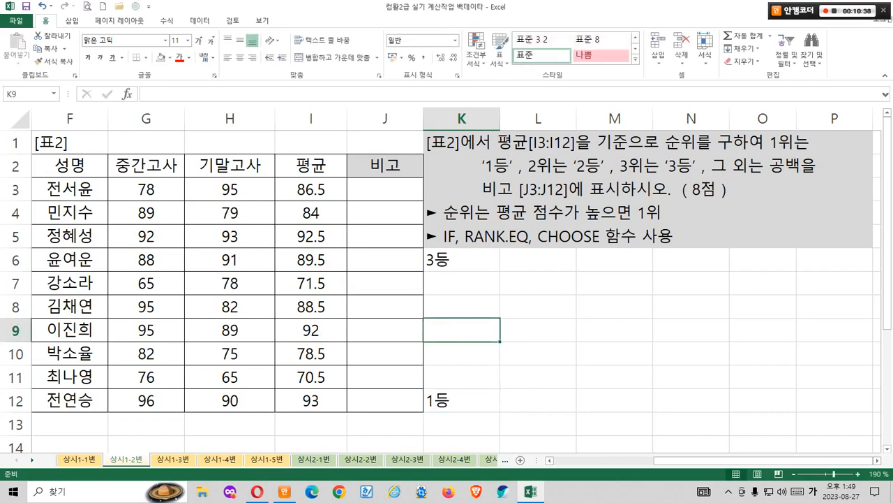
{"action": "left_click", "coordinate": [461, 259]}
{"action": "key", "text": "Delete"}
Step: Enter the example rank 3등 in K9 beside the row with the 92 average
{"action": "left_click", "coordinate": [311, 400]}
{"action": "left_click", "coordinate": [310, 236]}
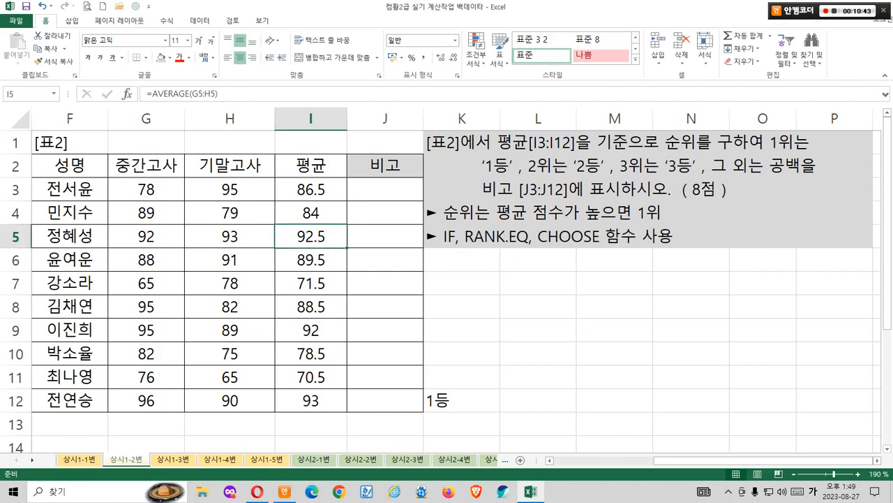
{"action": "left_click", "coordinate": [461, 330]}
{"action": "type", "text": "3등"}
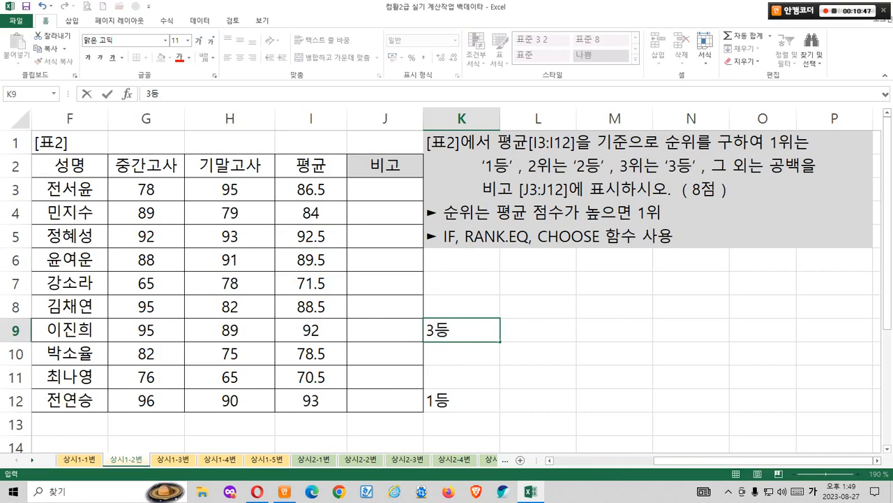
Step: Enter the example note 공백"" in K7 beside the row with the 71.5 average
{"action": "left_click", "coordinate": [461, 283]}
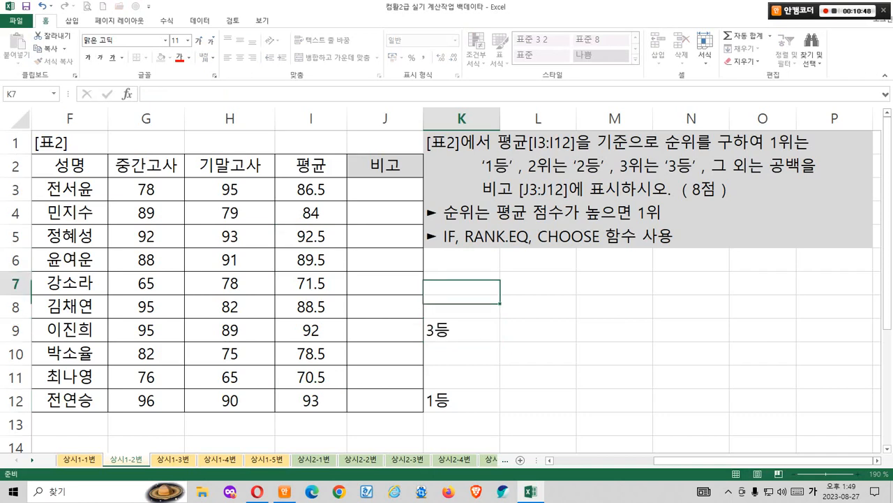
{"action": "type", "text": "공백"}
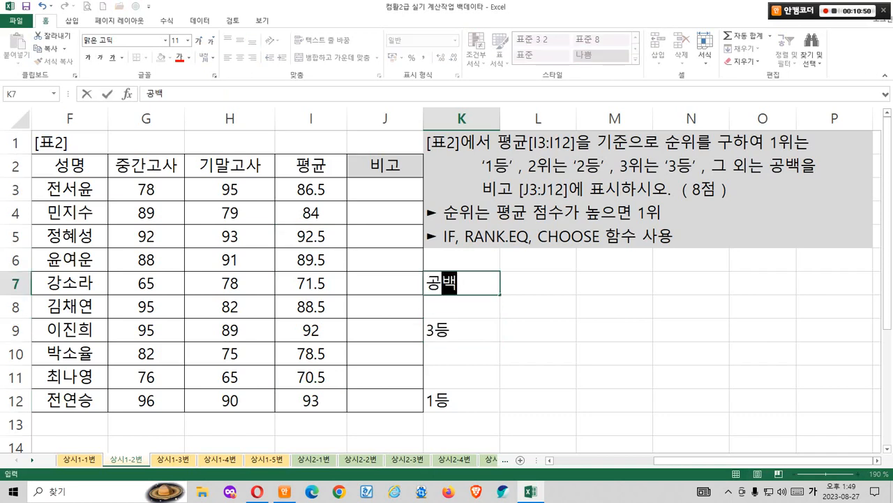
{"action": "type", "text": "\"\""}
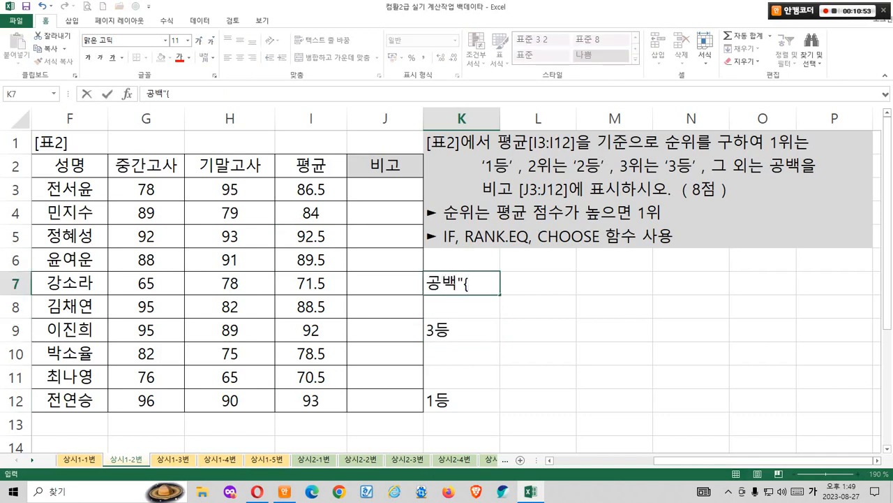
{"action": "key", "text": "Return"}
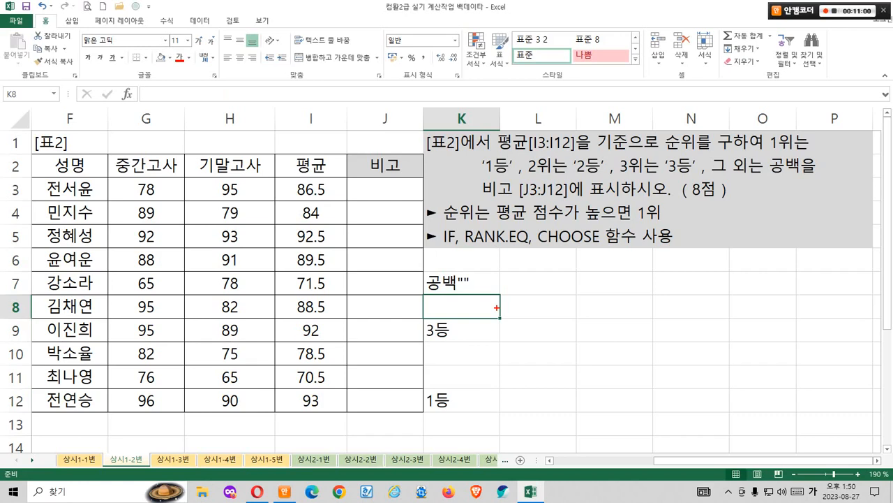
Step: Examine how the required IF, RANK.EQ and CHOOSE functions fit together to rank the 평균 column into 비고
{"action": "mouse_move", "coordinate": [332, 190]}
{"action": "left_mouse_down"}
{"action": "mouse_move", "coordinate": [346, 197]}
{"action": "mouse_move", "coordinate": [364, 168]}
{"action": "mouse_move", "coordinate": [376, 193]}
{"action": "mouse_move", "coordinate": [400, 202]}
{"action": "left_mouse_up"}
{"action": "mouse_move", "coordinate": [395, 165]}
{"action": "left_mouse_down"}
{"action": "mouse_move", "coordinate": [416, 198]}
{"action": "mouse_move", "coordinate": [419, 237]}
{"action": "mouse_move", "coordinate": [438, 225]}
{"action": "mouse_move", "coordinate": [457, 238]}
{"action": "mouse_move", "coordinate": [453, 250]}
{"action": "mouse_move", "coordinate": [292, 230]}
{"action": "mouse_move", "coordinate": [298, 220]}
{"action": "left_mouse_up"}
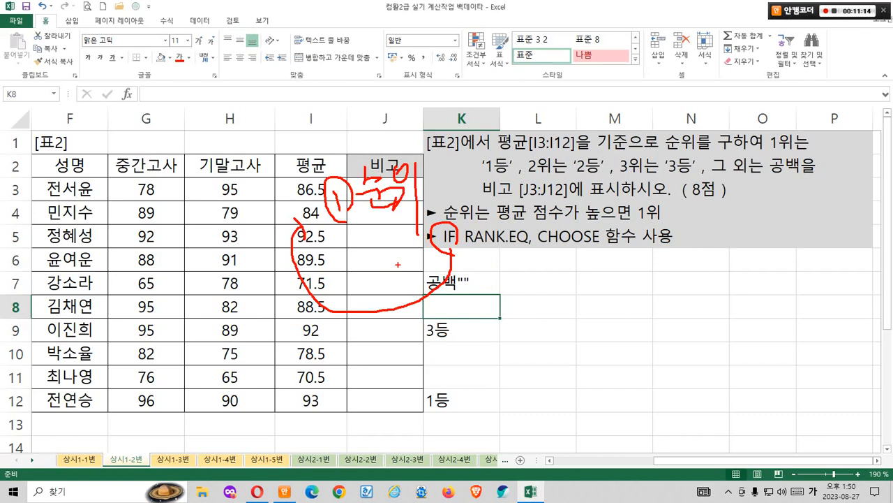
{"action": "left_click_drag", "start_coordinate": [562, 256], "coordinate": [580, 243]}
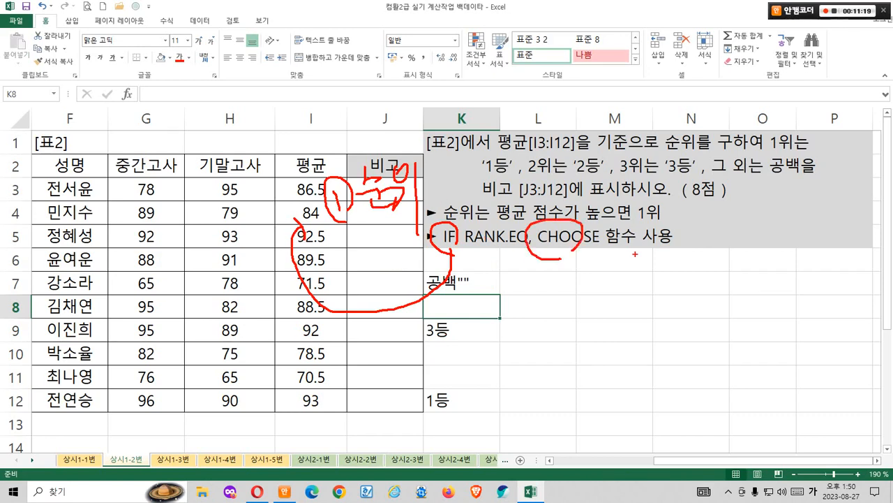
{"action": "key", "text": "Escape"}
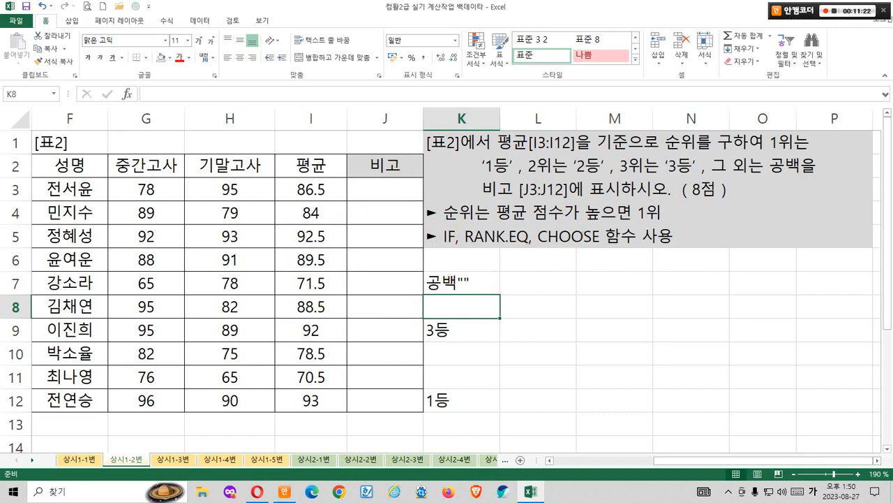
{"action": "mouse_move", "coordinate": [440, 224]}
{"action": "left_mouse_down"}
{"action": "mouse_move", "coordinate": [528, 244]}
{"action": "mouse_move", "coordinate": [529, 253]}
{"action": "left_mouse_up"}
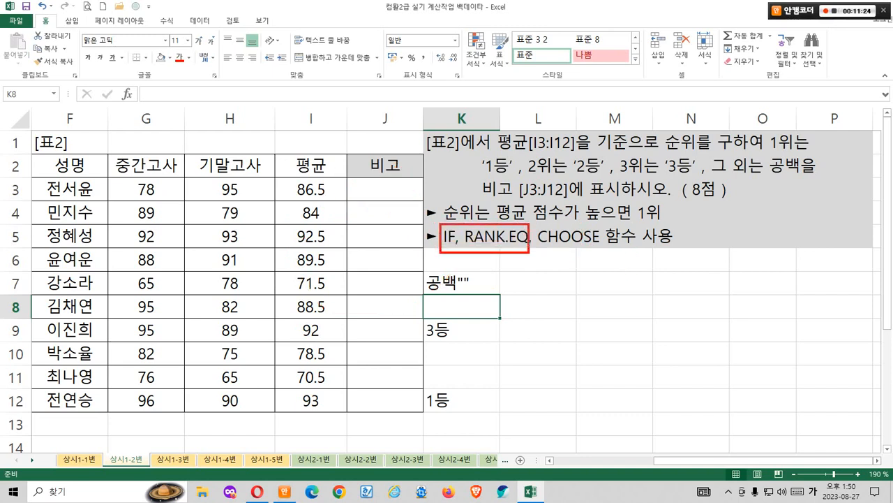
{"action": "key", "text": "Escape"}
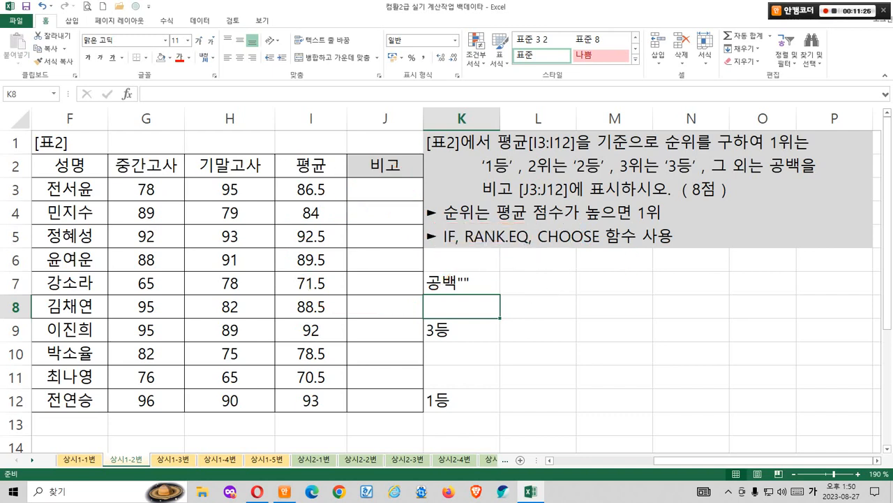
{"action": "left_click", "coordinate": [544, 222]}
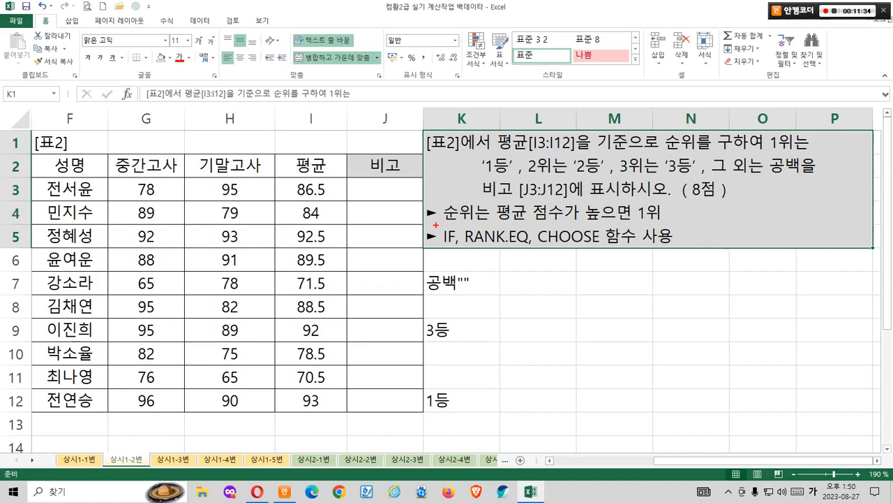
{"action": "mouse_move", "coordinate": [434, 225]}
{"action": "left_mouse_down"}
{"action": "mouse_move", "coordinate": [467, 242]}
{"action": "mouse_move", "coordinate": [590, 250]}
{"action": "left_mouse_up"}
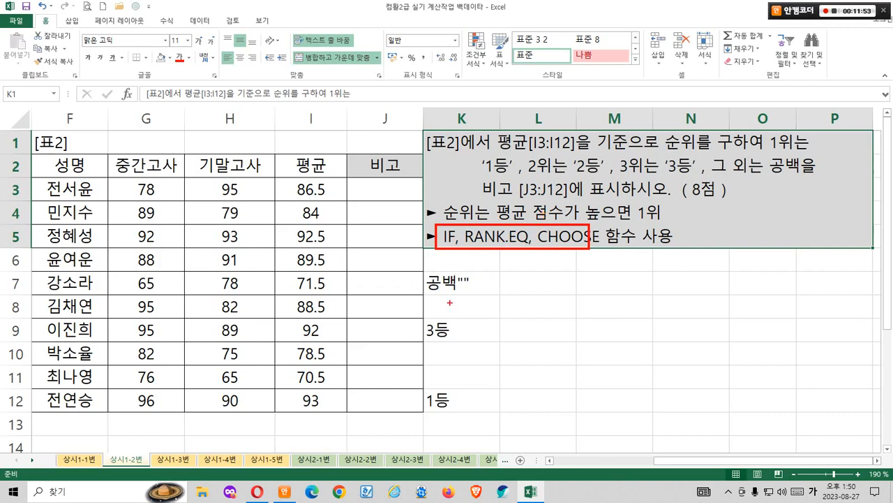
{"action": "mouse_move", "coordinate": [577, 256]}
{"action": "left_mouse_down"}
{"action": "mouse_move", "coordinate": [560, 244]}
{"action": "mouse_move", "coordinate": [551, 276]}
{"action": "mouse_move", "coordinate": [493, 264]}
{"action": "mouse_move", "coordinate": [468, 240]}
{"action": "mouse_move", "coordinate": [443, 244]}
{"action": "left_mouse_up"}
{"action": "mouse_move", "coordinate": [376, 216]}
{"action": "left_mouse_down"}
{"action": "mouse_move", "coordinate": [362, 202]}
{"action": "mouse_move", "coordinate": [377, 224]}
{"action": "left_mouse_up"}
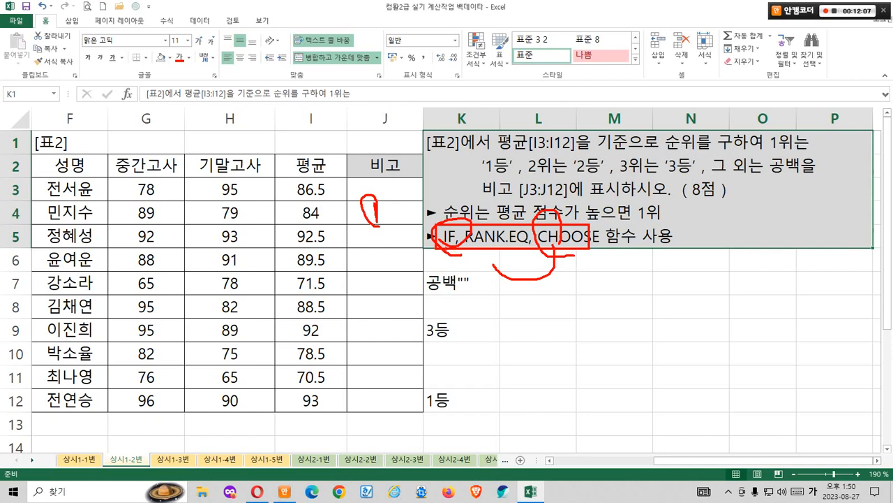
{"action": "left_click_drag", "start_coordinate": [448, 218], "coordinate": [465, 178]}
{"action": "mouse_move", "coordinate": [505, 250]}
{"action": "left_mouse_down"}
{"action": "mouse_move", "coordinate": [488, 258]}
{"action": "mouse_move", "coordinate": [552, 236]}
{"action": "mouse_move", "coordinate": [548, 243]}
{"action": "left_mouse_up"}
{"action": "key", "text": "Escape"}
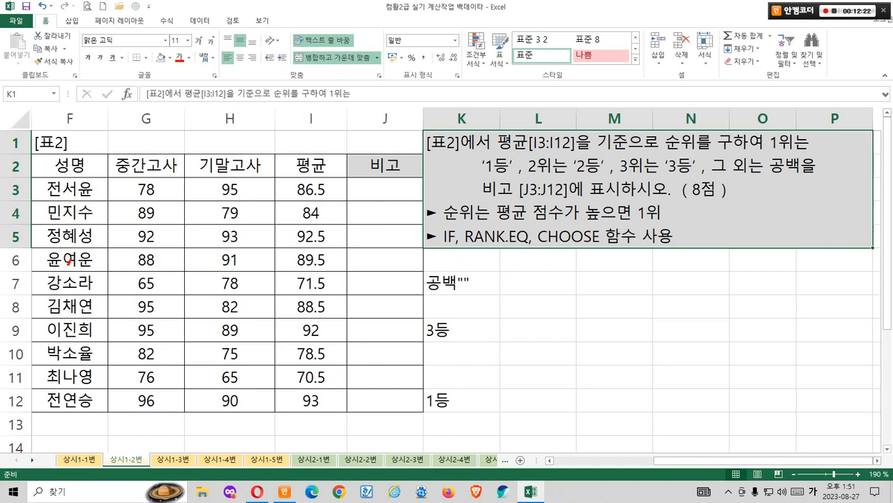
Step: Work out the IF logic for 표2: test 순위<=3, use CHOOSE when true and "" when false
{"action": "left_click_drag", "start_coordinate": [68, 260], "coordinate": [72, 342]}
{"action": "left_click_drag", "start_coordinate": [77, 310], "coordinate": [102, 321]}
{"action": "left_click_drag", "start_coordinate": [58, 244], "coordinate": [51, 253]}
{"action": "left_click_drag", "start_coordinate": [136, 229], "coordinate": [133, 257]}
{"action": "left_click_drag", "start_coordinate": [132, 253], "coordinate": [164, 261]}
{"action": "left_click_drag", "start_coordinate": [160, 263], "coordinate": [168, 285]}
{"action": "left_click_drag", "start_coordinate": [188, 240], "coordinate": [193, 240]}
{"action": "mouse_move", "coordinate": [171, 270]}
{"action": "left_mouse_down"}
{"action": "mouse_move", "coordinate": [188, 271]}
{"action": "mouse_move", "coordinate": [187, 279]}
{"action": "left_mouse_up"}
{"action": "mouse_move", "coordinate": [211, 233]}
{"action": "left_mouse_down"}
{"action": "mouse_move", "coordinate": [214, 285]}
{"action": "mouse_move", "coordinate": [265, 278]}
{"action": "left_mouse_up"}
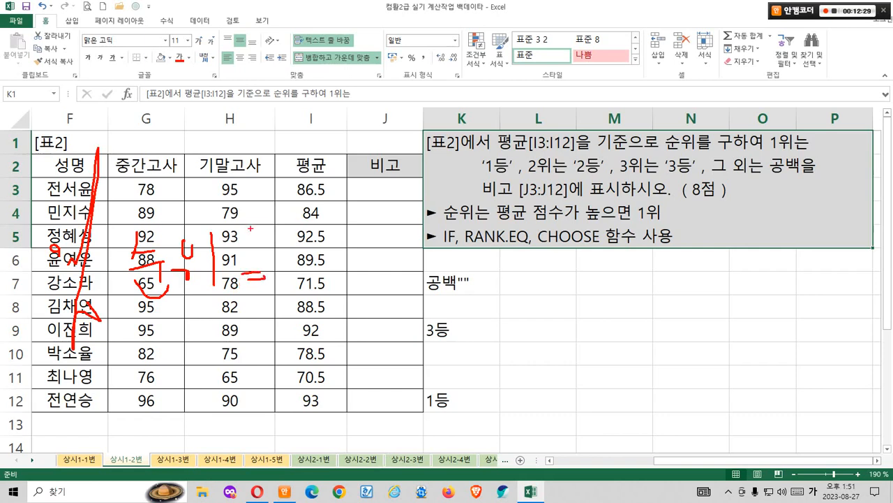
{"action": "mouse_move", "coordinate": [254, 227]}
{"action": "left_mouse_down"}
{"action": "mouse_move", "coordinate": [262, 249]}
{"action": "mouse_move", "coordinate": [308, 235]}
{"action": "mouse_move", "coordinate": [306, 277]}
{"action": "mouse_move", "coordinate": [403, 204]}
{"action": "left_mouse_up"}
{"action": "left_click_drag", "start_coordinate": [366, 243], "coordinate": [398, 296]}
{"action": "mouse_move", "coordinate": [349, 183]}
{"action": "left_mouse_down"}
{"action": "mouse_move", "coordinate": [373, 181]}
{"action": "mouse_move", "coordinate": [371, 221]}
{"action": "left_mouse_up"}
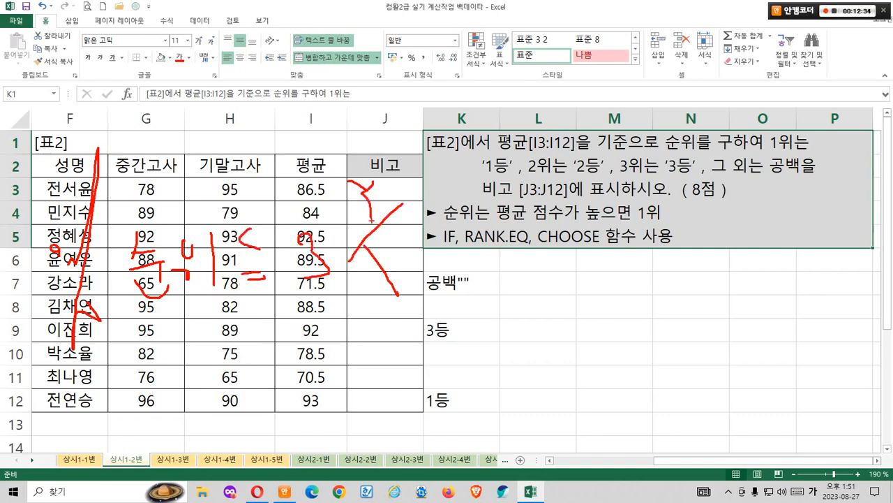
{"action": "mouse_move", "coordinate": [349, 305]}
{"action": "left_mouse_down"}
{"action": "mouse_move", "coordinate": [366, 285]}
{"action": "mouse_move", "coordinate": [376, 312]}
{"action": "left_mouse_up"}
{"action": "left_click_drag", "start_coordinate": [427, 297], "coordinate": [454, 306]}
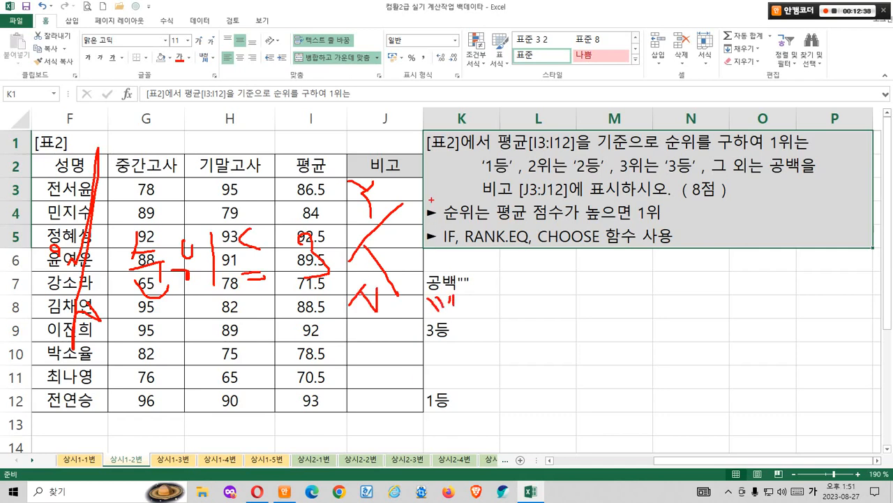
{"action": "left_click_drag", "start_coordinate": [435, 180], "coordinate": [436, 204]}
{"action": "left_click_drag", "start_coordinate": [484, 183], "coordinate": [528, 182]}
{"action": "left_click_drag", "start_coordinate": [481, 207], "coordinate": [528, 207]}
{"action": "left_click_drag", "start_coordinate": [481, 229], "coordinate": [529, 230]}
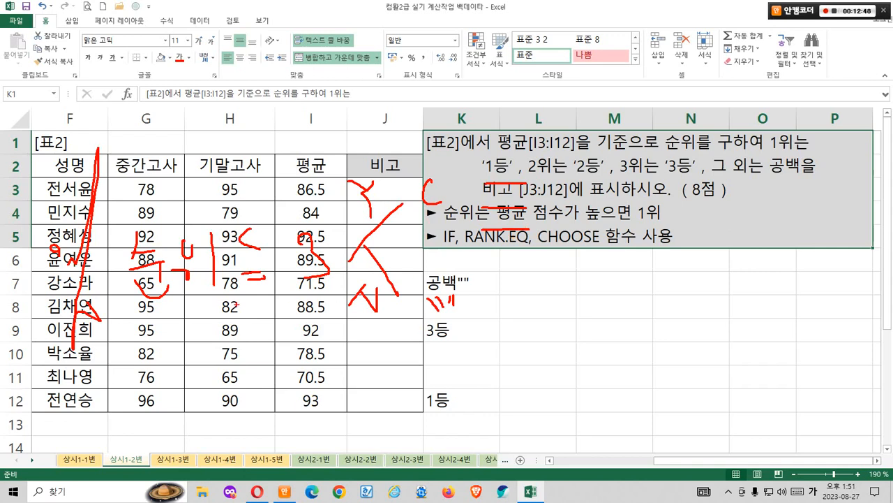
{"action": "mouse_move", "coordinate": [115, 362]}
{"action": "left_mouse_down"}
{"action": "mouse_move", "coordinate": [33, 224]}
{"action": "mouse_move", "coordinate": [98, 328]}
{"action": "left_mouse_up"}
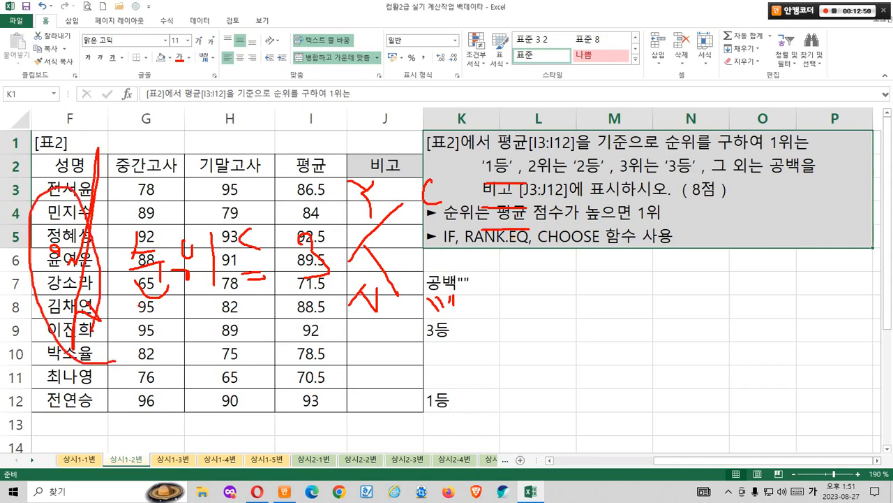
{"action": "left_click_drag", "start_coordinate": [141, 304], "coordinate": [256, 292]}
{"action": "mouse_move", "coordinate": [439, 220]}
{"action": "left_mouse_down"}
{"action": "mouse_move", "coordinate": [423, 205]}
{"action": "mouse_move", "coordinate": [439, 208]}
{"action": "left_mouse_up"}
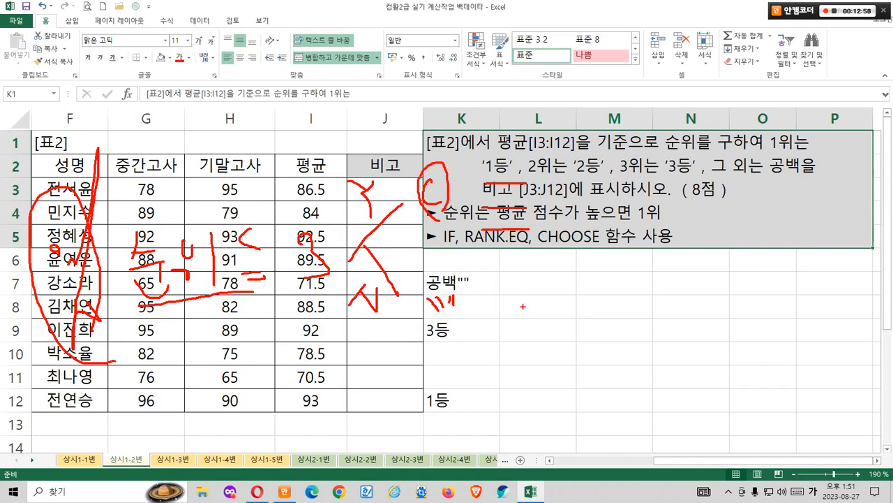
{"action": "key", "text": "Escape"}
Step: Start inserting a function in J3 and select IF from the complete function list
{"action": "left_click", "coordinate": [384, 189]}
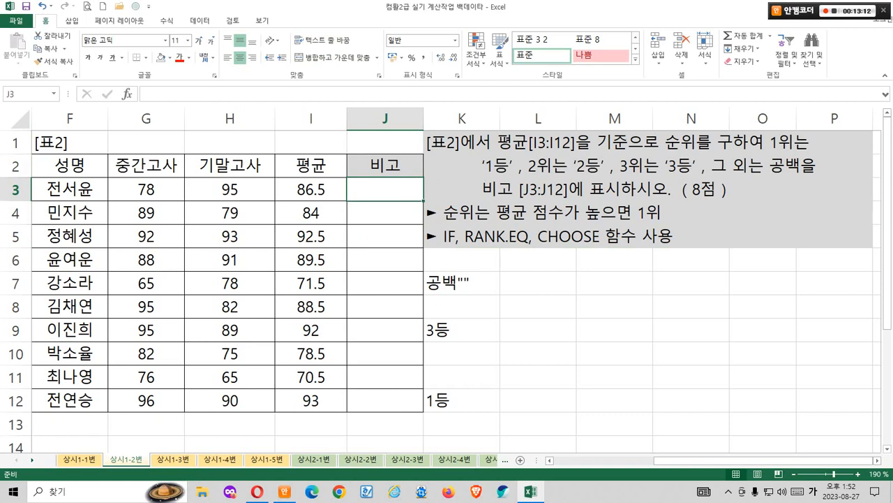
{"action": "key", "text": "shift+F3"}
{"action": "left_click_drag", "start_coordinate": [551, 116], "coordinate": [575, 94]}
{"action": "left_click", "coordinate": [558, 213]}
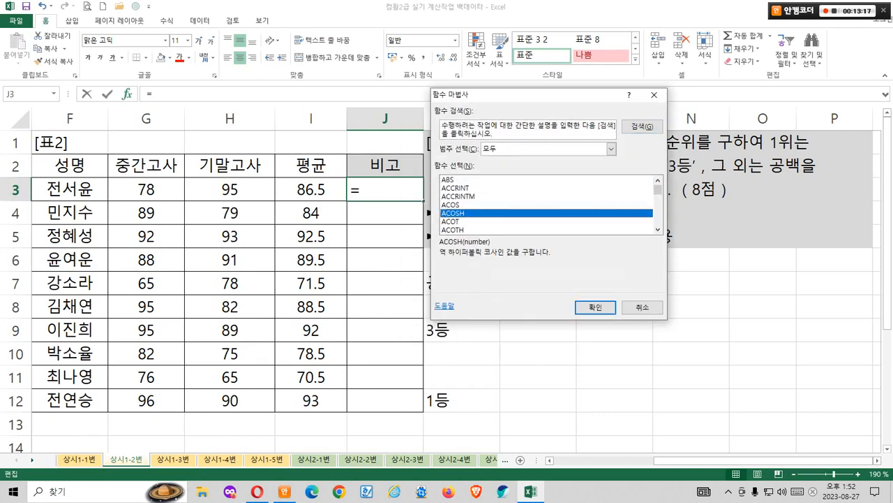
{"action": "key", "text": "i"}
Step: Read the IF function's description, examining its logical test, true and false values, and the comparison operators it can use
{"action": "key", "text": "ctrl+1"}
{"action": "left_click", "coordinate": [458, 257]}
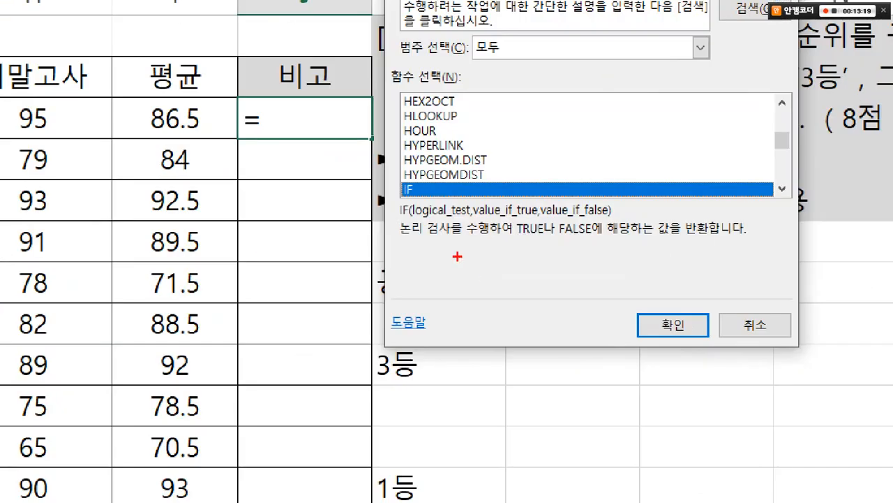
{"action": "mouse_move", "coordinate": [388, 216]}
{"action": "left_mouse_down"}
{"action": "mouse_move", "coordinate": [444, 226]}
{"action": "mouse_move", "coordinate": [455, 243]}
{"action": "left_mouse_up"}
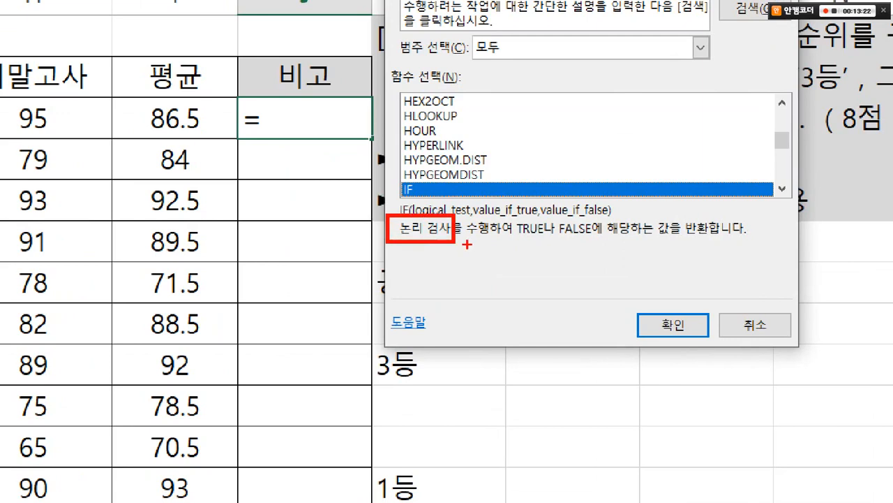
{"action": "left_click_drag", "start_coordinate": [404, 187], "coordinate": [424, 174]}
{"action": "mouse_move", "coordinate": [528, 244]}
{"action": "left_mouse_down"}
{"action": "mouse_move", "coordinate": [520, 207]}
{"action": "mouse_move", "coordinate": [586, 241]}
{"action": "mouse_move", "coordinate": [558, 247]}
{"action": "left_mouse_up"}
{"action": "left_click_drag", "start_coordinate": [529, 209], "coordinate": [583, 181]}
{"action": "mouse_move", "coordinate": [639, 247]}
{"action": "left_mouse_down"}
{"action": "mouse_move", "coordinate": [739, 236]}
{"action": "mouse_move", "coordinate": [698, 197]}
{"action": "left_mouse_up"}
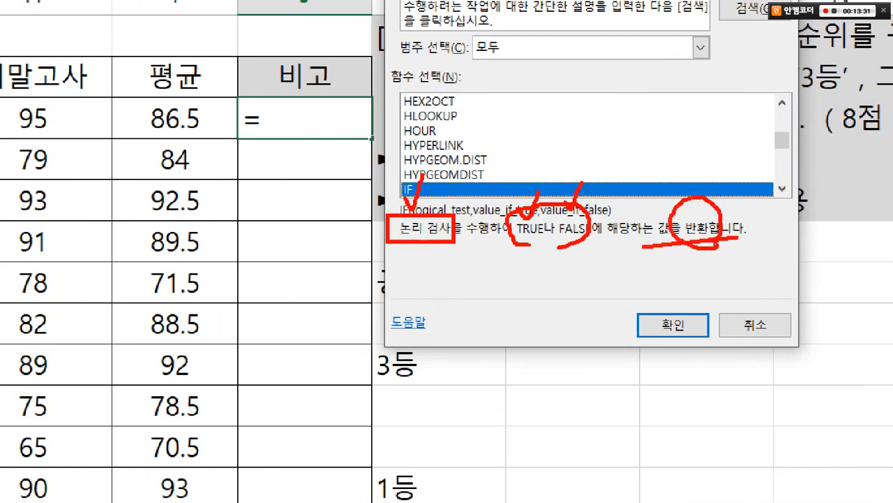
{"action": "left_click_drag", "start_coordinate": [379, 205], "coordinate": [402, 174]}
{"action": "mouse_move", "coordinate": [472, 124]}
{"action": "left_mouse_down"}
{"action": "mouse_move", "coordinate": [474, 161]}
{"action": "mouse_move", "coordinate": [453, 133]}
{"action": "left_mouse_up"}
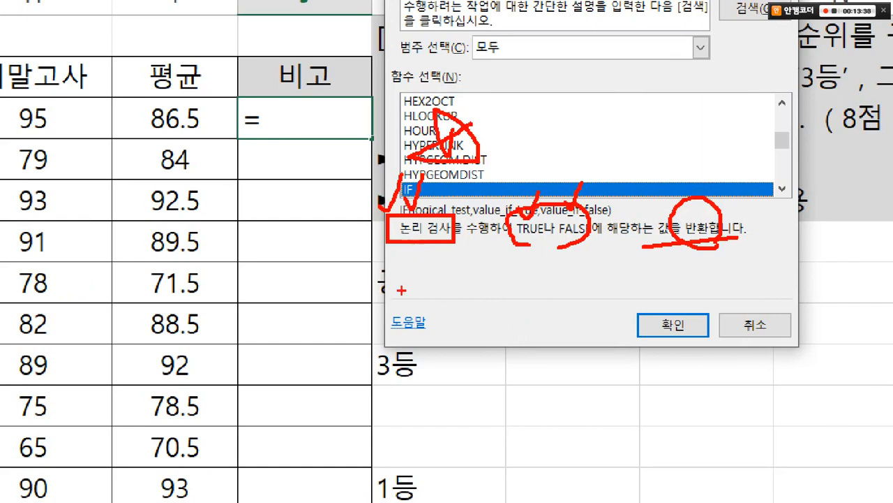
{"action": "left_click_drag", "start_coordinate": [362, 433], "coordinate": [397, 432]}
{"action": "mouse_move", "coordinate": [698, 403]}
{"action": "left_mouse_down"}
{"action": "mouse_move", "coordinate": [657, 342]}
{"action": "mouse_move", "coordinate": [673, 388]}
{"action": "left_mouse_up"}
{"action": "mouse_move", "coordinate": [503, 284]}
{"action": "left_mouse_down"}
{"action": "mouse_move", "coordinate": [552, 282]}
{"action": "mouse_move", "coordinate": [556, 296]}
{"action": "left_mouse_up"}
{"action": "mouse_move", "coordinate": [537, 325]}
{"action": "left_mouse_down"}
{"action": "mouse_move", "coordinate": [545, 364]}
{"action": "mouse_move", "coordinate": [590, 417]}
{"action": "mouse_move", "coordinate": [574, 472]}
{"action": "left_mouse_up"}
{"action": "left_click_drag", "start_coordinate": [573, 439], "coordinate": [613, 462]}
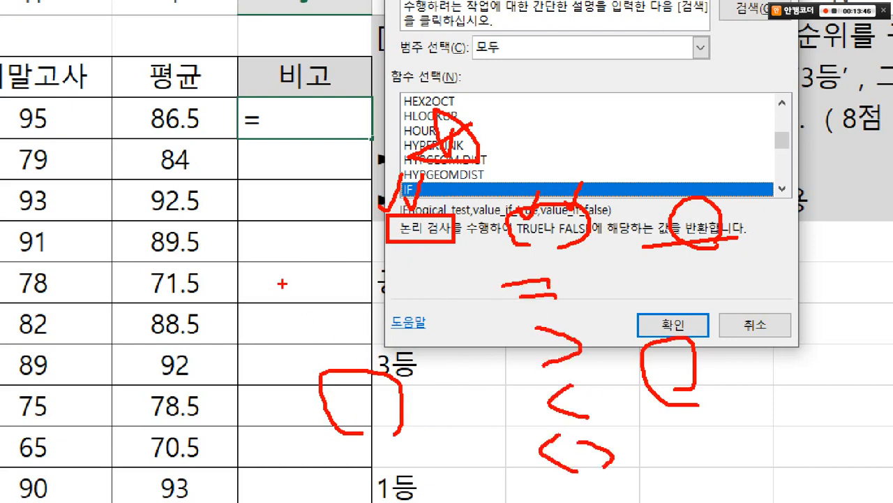
{"action": "mouse_move", "coordinate": [265, 277]}
{"action": "left_mouse_down"}
{"action": "mouse_move", "coordinate": [770, 492]}
{"action": "mouse_move", "coordinate": [774, 482]}
{"action": "left_mouse_up"}
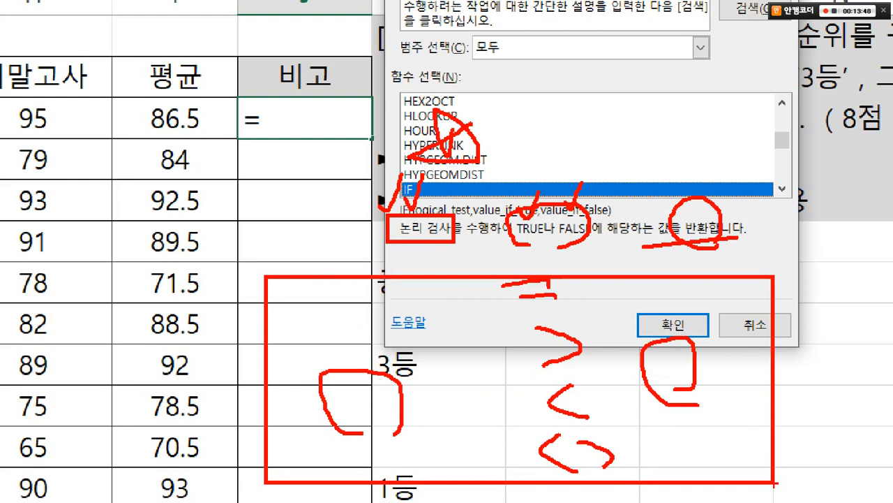
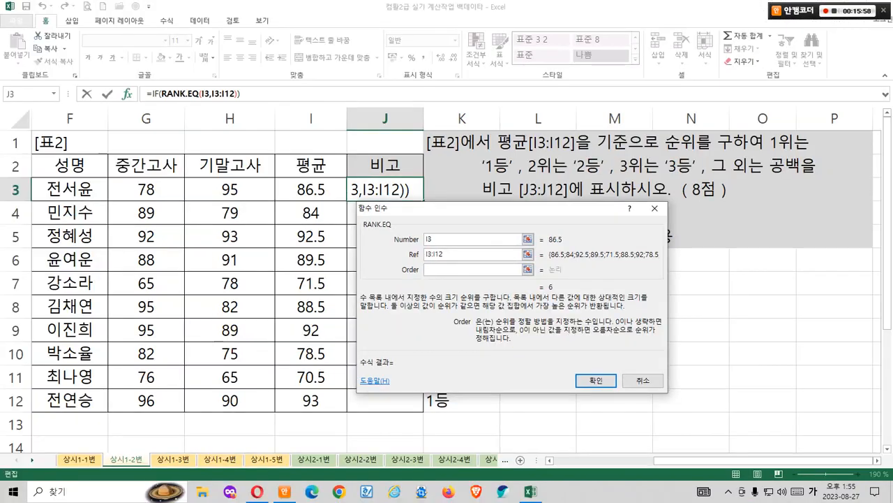
Step: Check the Order description for RANK.EQ and set the Order argument to 0 for descending ranking
{"action": "key", "text": "ctrl+1"}
{"action": "left_click", "coordinate": [617, 320]}
{"action": "left_click_drag", "start_coordinate": [623, 307], "coordinate": [734, 305]}
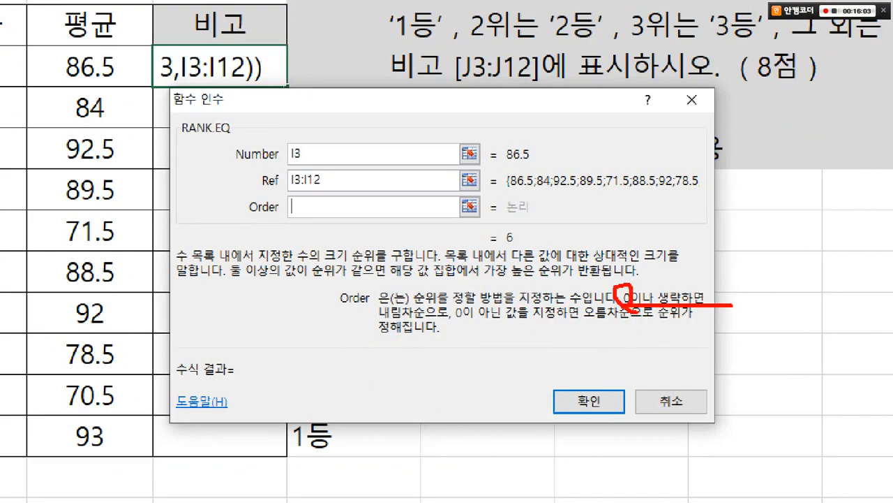
{"action": "key", "text": "Escape"}
{"action": "type", "text": "0"}
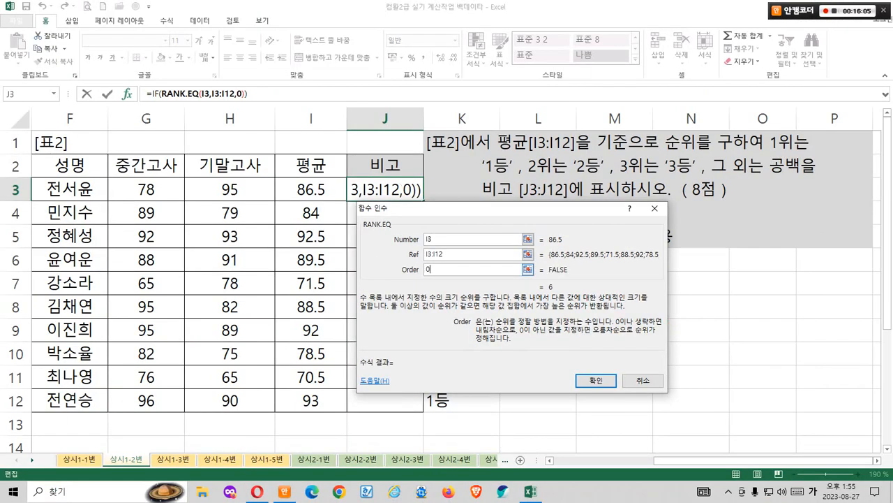
Step: Return from the nested RANK.EQ arguments to the outer IF function's arguments in the J3 formula
{"action": "left_click", "coordinate": [445, 254]}
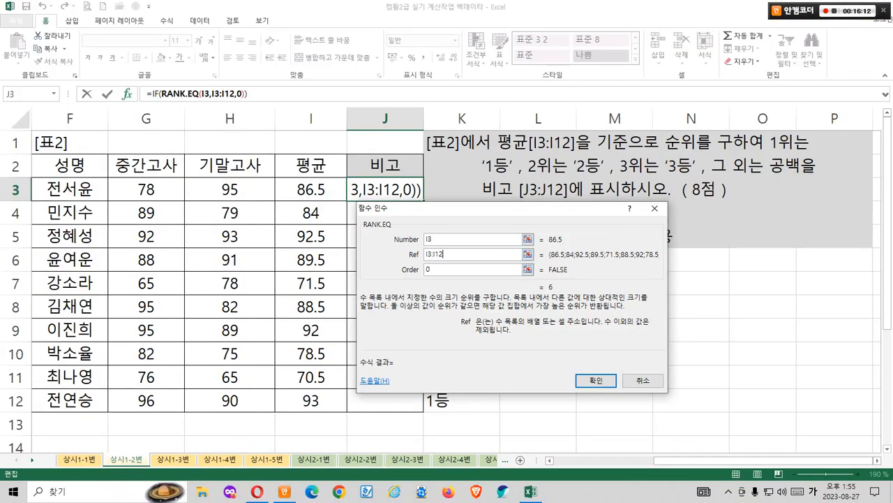
{"action": "left_click", "coordinate": [107, 69]}
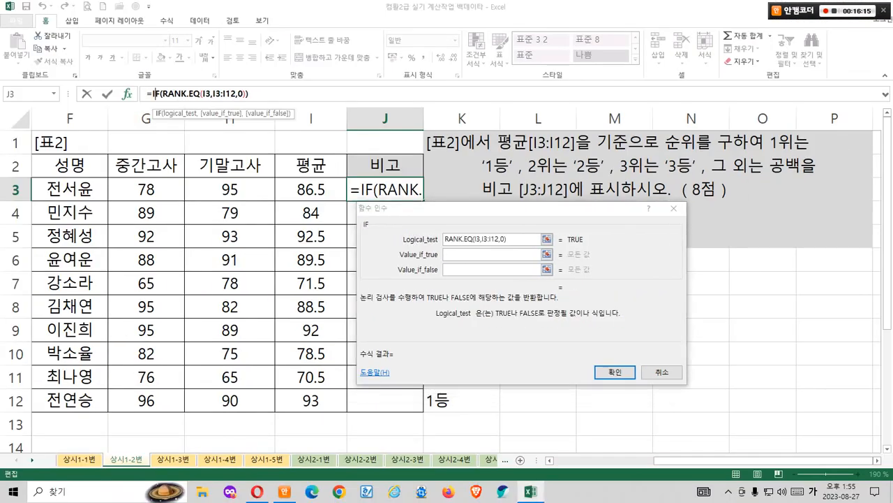
{"action": "mouse_move", "coordinate": [115, 287]}
{"action": "left_mouse_down"}
{"action": "mouse_move", "coordinate": [115, 273]}
{"action": "mouse_move", "coordinate": [121, 367]}
{"action": "mouse_move", "coordinate": [147, 347]}
{"action": "left_mouse_up"}
{"action": "left_click_drag", "start_coordinate": [77, 239], "coordinate": [83, 244]}
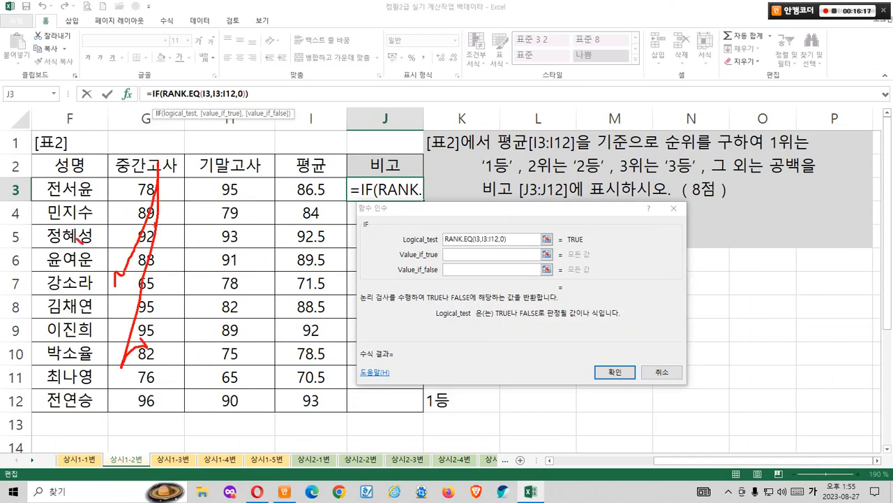
Step: Examine the RANK.EQ expression in IF's logical test and the comparison needed to cover ranks 1 to 3
{"action": "left_click_drag", "start_coordinate": [160, 225], "coordinate": [160, 257]}
{"action": "mouse_move", "coordinate": [164, 250]}
{"action": "left_mouse_down"}
{"action": "mouse_move", "coordinate": [186, 251]}
{"action": "mouse_move", "coordinate": [189, 278]}
{"action": "left_mouse_up"}
{"action": "left_click_drag", "start_coordinate": [195, 239], "coordinate": [209, 272]}
{"action": "left_click_drag", "start_coordinate": [238, 220], "coordinate": [239, 271]}
{"action": "mouse_move", "coordinate": [275, 251]}
{"action": "left_mouse_down"}
{"action": "mouse_move", "coordinate": [258, 274]}
{"action": "mouse_move", "coordinate": [276, 287]}
{"action": "mouse_move", "coordinate": [277, 307]}
{"action": "left_mouse_up"}
{"action": "mouse_move", "coordinate": [294, 265]}
{"action": "left_mouse_down"}
{"action": "mouse_move", "coordinate": [318, 281]}
{"action": "mouse_move", "coordinate": [303, 294]}
{"action": "left_mouse_up"}
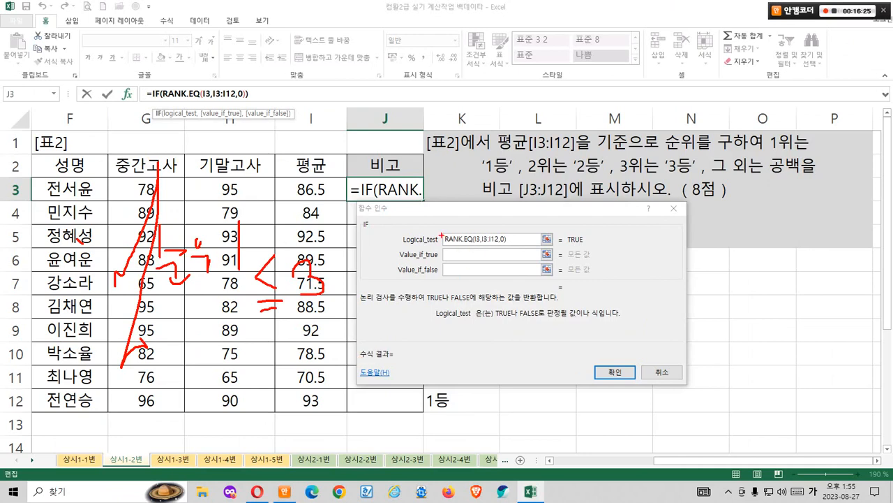
{"action": "left_click_drag", "start_coordinate": [438, 231], "coordinate": [507, 245]}
{"action": "mouse_move", "coordinate": [594, 255]}
{"action": "left_mouse_down"}
{"action": "mouse_move", "coordinate": [584, 257]}
{"action": "mouse_move", "coordinate": [604, 241]}
{"action": "left_mouse_up"}
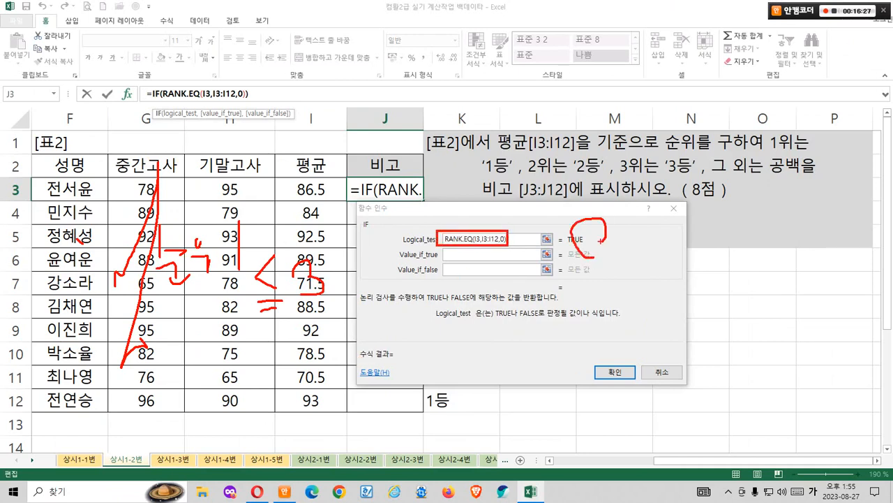
{"action": "left_click_drag", "start_coordinate": [399, 230], "coordinate": [427, 248]}
{"action": "mouse_move", "coordinate": [534, 127]}
{"action": "left_mouse_down"}
{"action": "mouse_move", "coordinate": [529, 139]}
{"action": "mouse_move", "coordinate": [542, 141]}
{"action": "mouse_move", "coordinate": [551, 180]}
{"action": "mouse_move", "coordinate": [539, 237]}
{"action": "mouse_move", "coordinate": [554, 231]}
{"action": "left_mouse_up"}
{"action": "mouse_move", "coordinate": [562, 286]}
{"action": "left_mouse_down"}
{"action": "mouse_move", "coordinate": [432, 264]}
{"action": "mouse_move", "coordinate": [592, 292]}
{"action": "left_mouse_up"}
{"action": "key", "text": "Escape"}
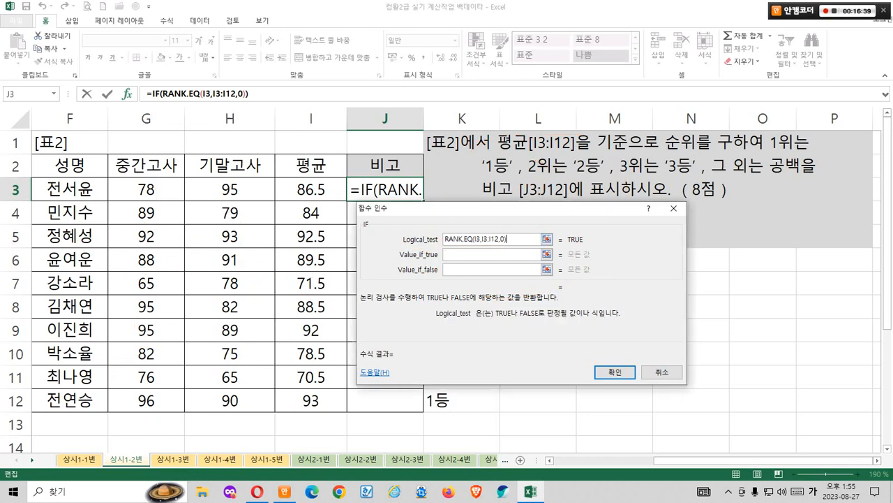
Step: Complete IF's logical test by adding <=3 after RANK.EQ(I3,I3:I12,0), and go to the Value_if_true argument
{"action": "type", "text": "<=3"}
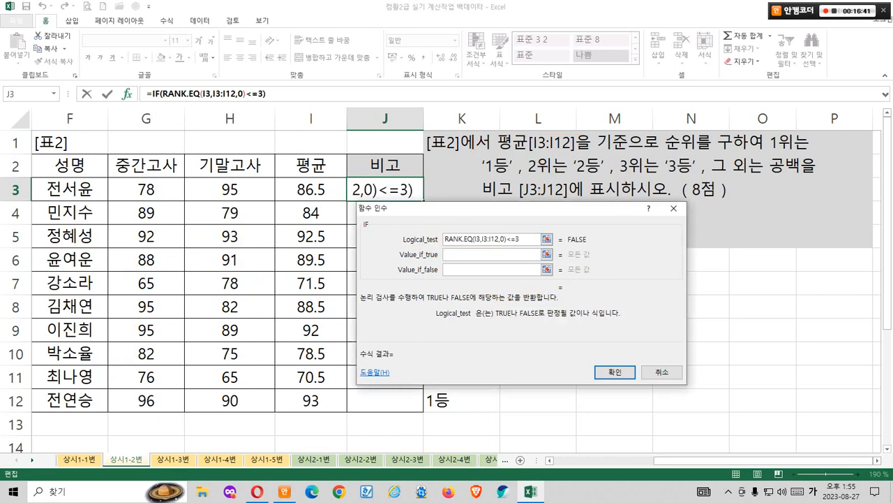
{"action": "left_click", "coordinate": [504, 255]}
{"action": "left_click_drag", "start_coordinate": [489, 208], "coordinate": [557, 210]}
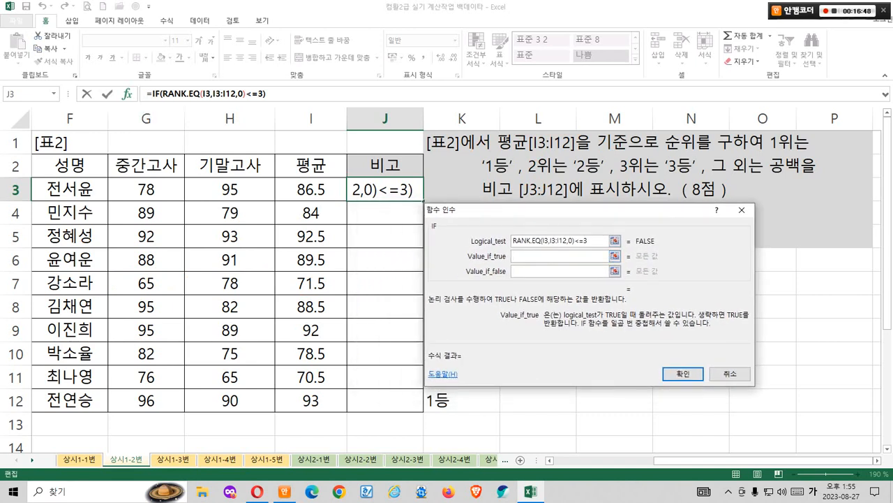
Step: Bring up the complete function list for IF's Value_if_true argument and select CHOOSE
{"action": "left_click", "coordinate": [53, 93]}
{"action": "left_click", "coordinate": [32, 242]}
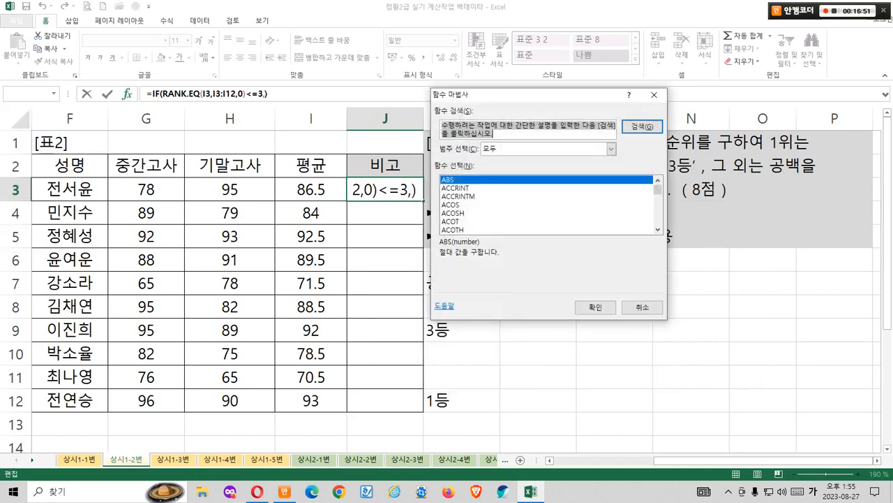
{"action": "left_click", "coordinate": [488, 213]}
{"action": "key", "text": "v"}
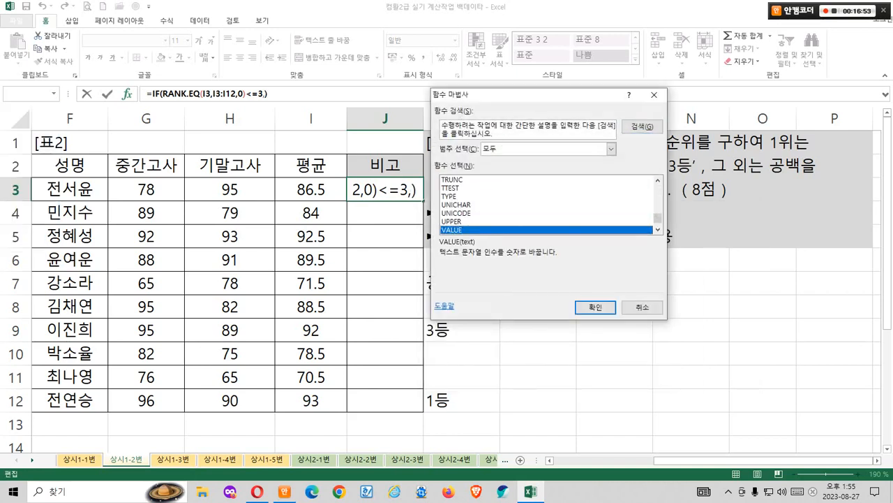
{"action": "key", "text": "c"}
{"action": "scroll", "coordinate": [548, 204], "scroll_direction": "down", "scroll_amount": 6}
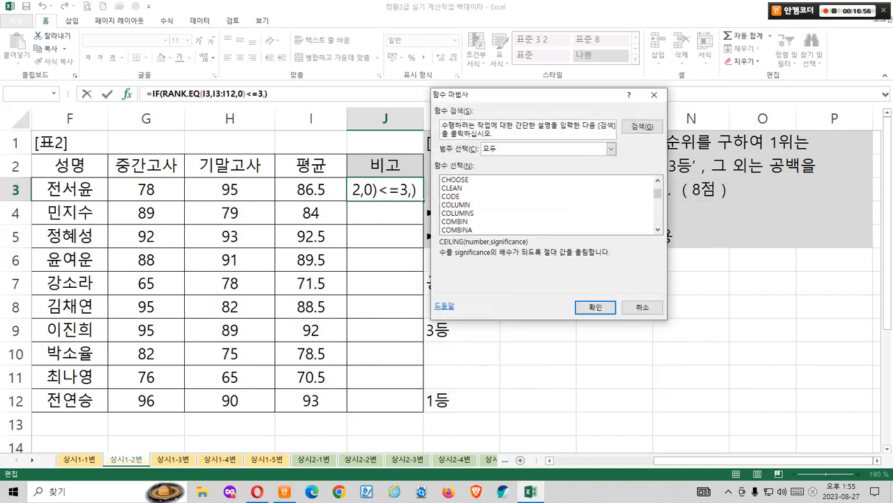
{"action": "scroll", "coordinate": [547, 204], "scroll_direction": "down", "scroll_amount": 9}
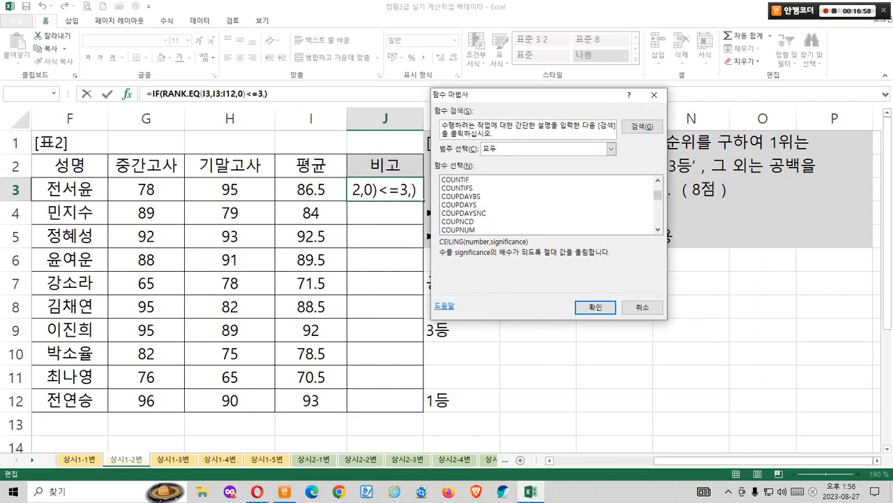
{"action": "scroll", "coordinate": [548, 204], "scroll_direction": "up", "scroll_amount": 10}
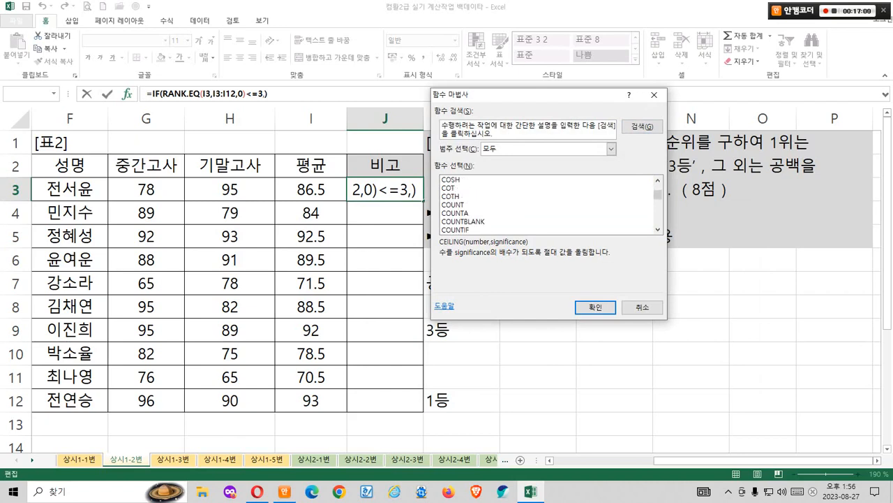
{"action": "left_click", "coordinate": [456, 179]}
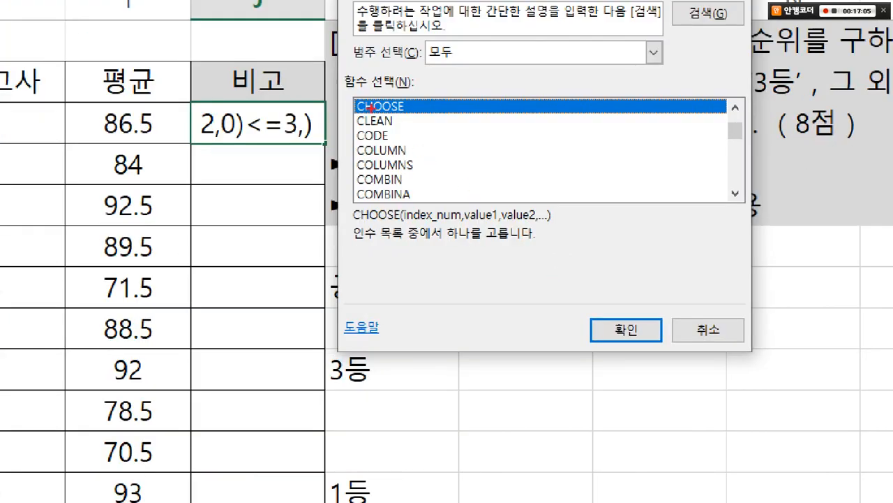
Step: Read the CHOOSE function's description and insert it as IF's Value_if_true argument
{"action": "left_click_drag", "start_coordinate": [450, 180], "coordinate": [425, 232]}
{"action": "left_click_drag", "start_coordinate": [339, 218], "coordinate": [420, 254]}
{"action": "left_click_drag", "start_coordinate": [532, 115], "coordinate": [644, 108]}
{"action": "left_click_drag", "start_coordinate": [548, 153], "coordinate": [657, 144]}
{"action": "left_click_drag", "start_coordinate": [555, 194], "coordinate": [655, 185]}
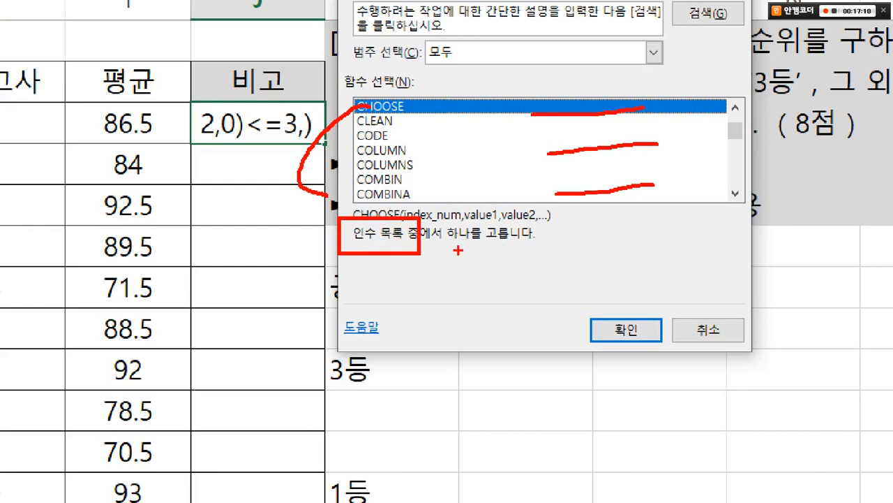
{"action": "mouse_move", "coordinate": [451, 249]}
{"action": "left_mouse_down"}
{"action": "mouse_move", "coordinate": [571, 238]}
{"action": "mouse_move", "coordinate": [472, 253]}
{"action": "left_mouse_up"}
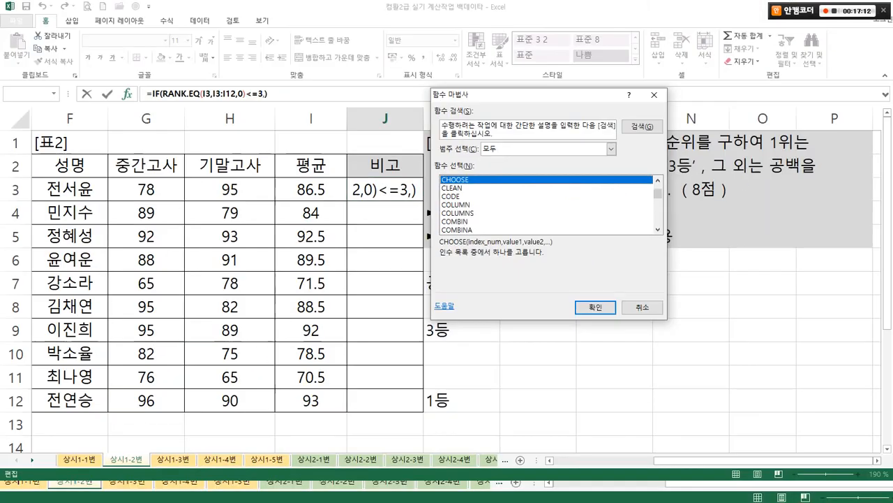
{"action": "left_click", "coordinate": [626, 329]}
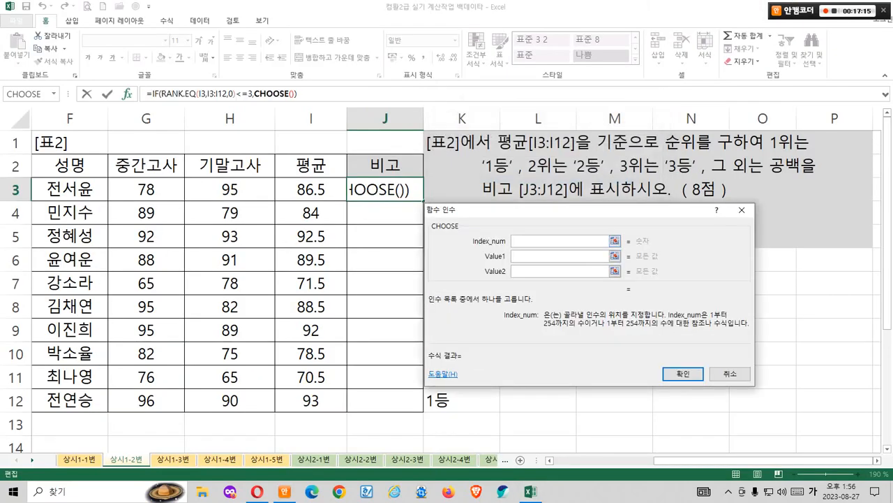
Step: Uncover the exercise's function requirements and nest RANK.EQ in CHOOSE's Index_num argument
{"action": "left_click_drag", "start_coordinate": [606, 210], "coordinate": [605, 252]}
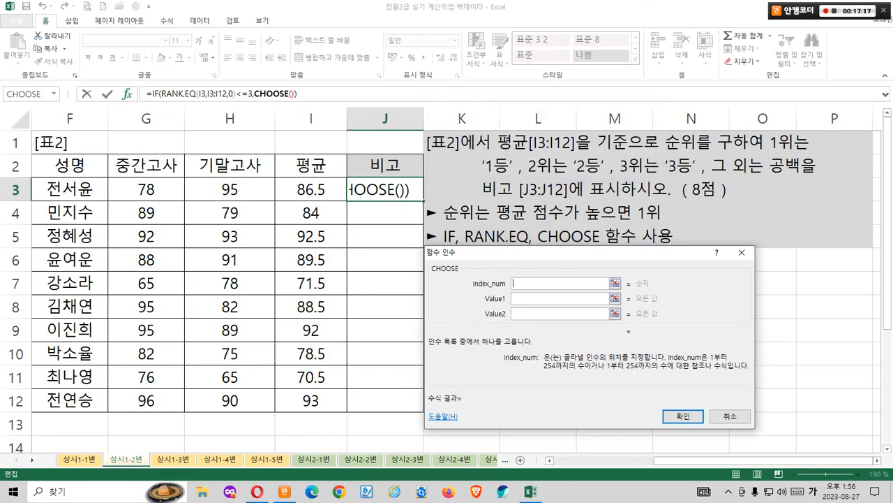
{"action": "mouse_move", "coordinate": [498, 258]}
{"action": "left_mouse_down"}
{"action": "mouse_move", "coordinate": [530, 211]}
{"action": "mouse_move", "coordinate": [525, 243]}
{"action": "left_mouse_up"}
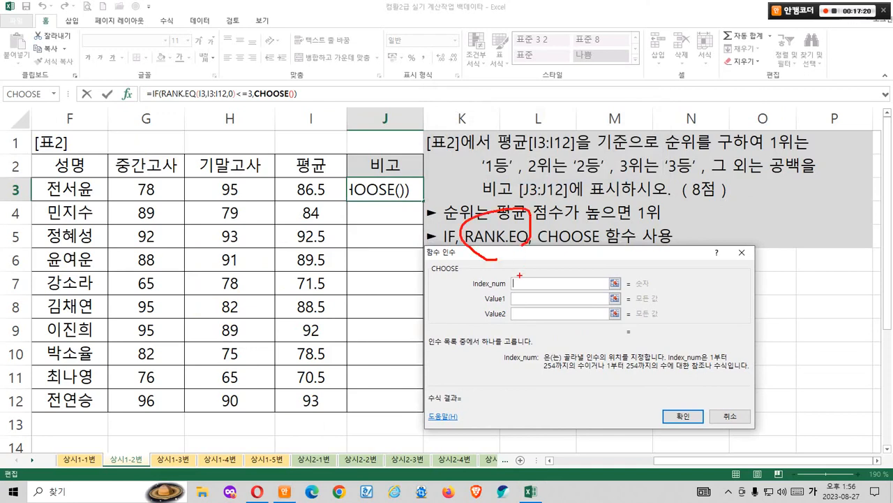
{"action": "mouse_move", "coordinate": [528, 318]}
{"action": "left_mouse_down"}
{"action": "mouse_move", "coordinate": [541, 314]}
{"action": "mouse_move", "coordinate": [536, 350]}
{"action": "left_mouse_up"}
{"action": "key", "text": "Escape"}
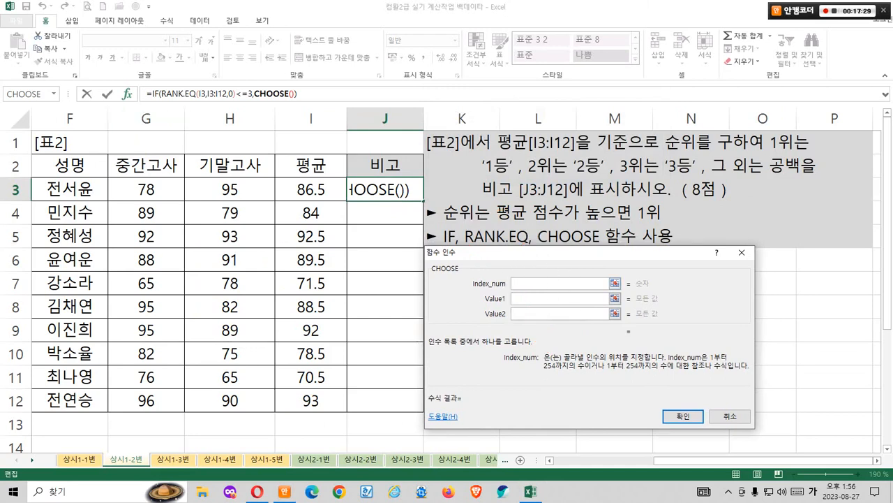
{"action": "left_click", "coordinate": [54, 94]}
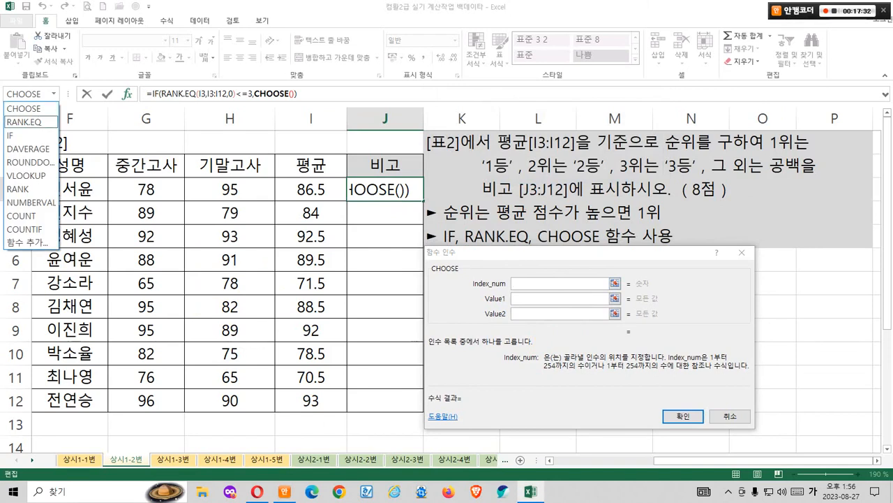
{"action": "left_click", "coordinate": [24, 122]}
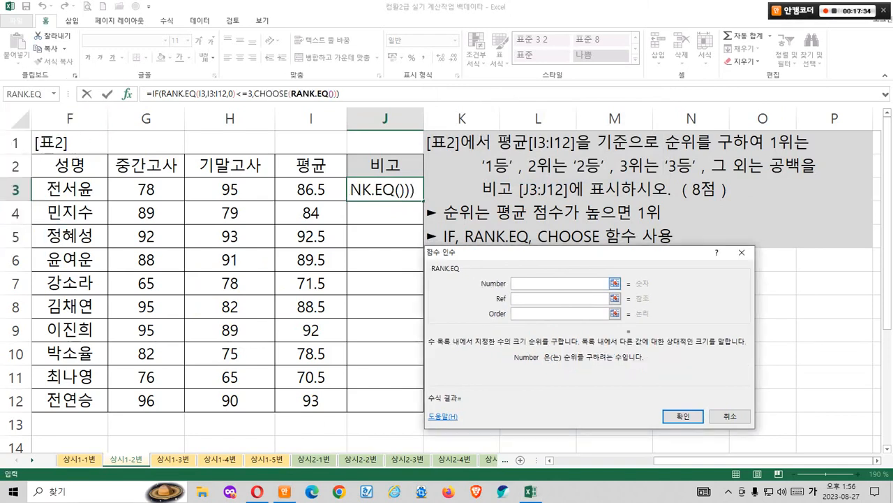
Step: Set the Number argument of the RANK.EQ nested in CHOOSE to I3, the first average
{"action": "mouse_move", "coordinate": [524, 278]}
{"action": "left_mouse_down"}
{"action": "mouse_move", "coordinate": [539, 351]}
{"action": "mouse_move", "coordinate": [523, 367]}
{"action": "left_mouse_up"}
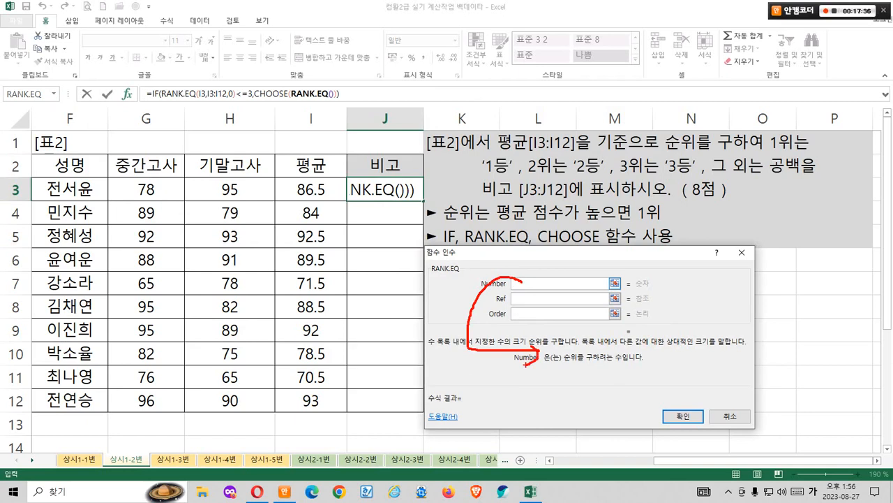
{"action": "key", "text": "Escape"}
{"action": "left_click", "coordinate": [524, 283]}
{"action": "left_click", "coordinate": [312, 190]}
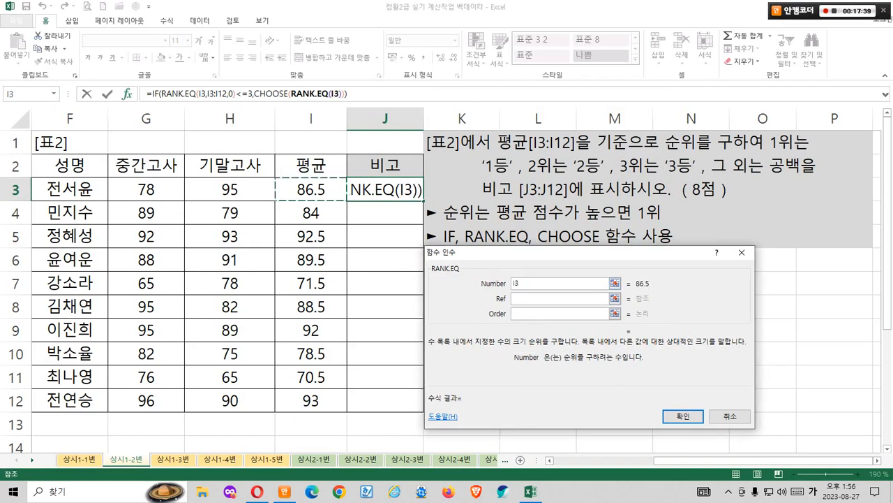
{"action": "key", "text": "Tab"}
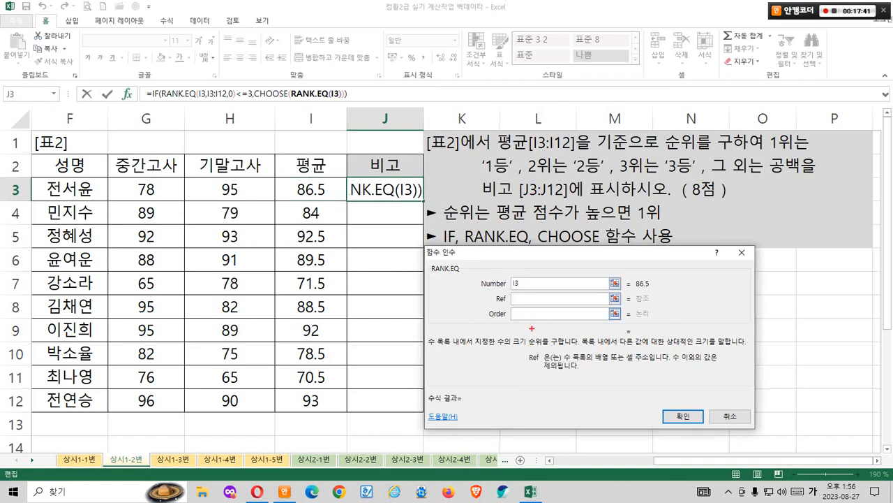
Step: Set the nested RANK.EQ's Ref argument to the average range I3:I12 and its Order argument to 0
{"action": "left_click_drag", "start_coordinate": [520, 294], "coordinate": [513, 361]}
{"action": "left_click_drag", "start_coordinate": [599, 333], "coordinate": [583, 364]}
{"action": "mouse_move", "coordinate": [597, 351]}
{"action": "left_mouse_down"}
{"action": "mouse_move", "coordinate": [597, 375]}
{"action": "mouse_move", "coordinate": [623, 348]}
{"action": "mouse_move", "coordinate": [653, 362]}
{"action": "left_mouse_up"}
{"action": "mouse_move", "coordinate": [288, 180]}
{"action": "left_mouse_down"}
{"action": "mouse_move", "coordinate": [311, 187]}
{"action": "mouse_move", "coordinate": [334, 404]}
{"action": "left_mouse_up"}
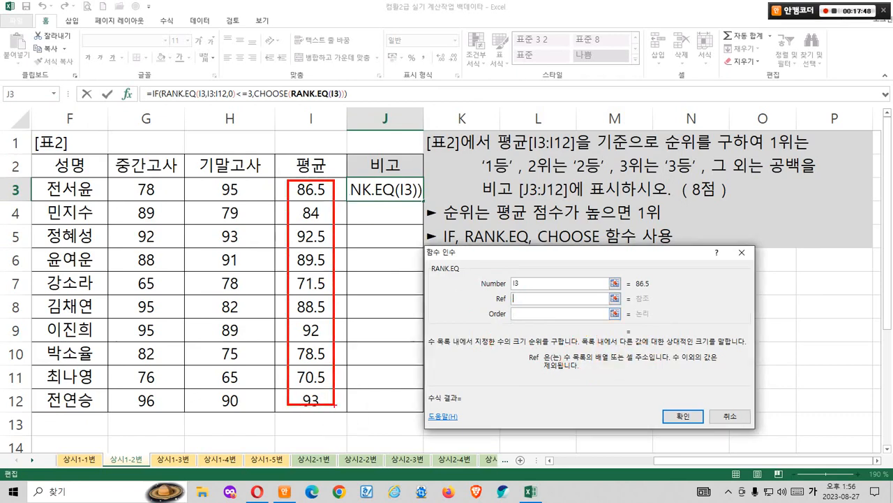
{"action": "left_click", "coordinate": [311, 189]}
{"action": "left_click_drag", "start_coordinate": [311, 189], "coordinate": [311, 400]}
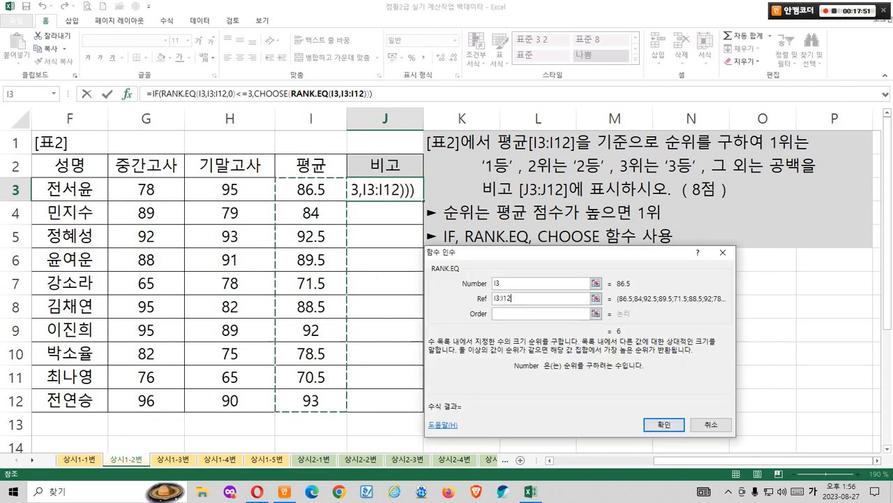
{"action": "key", "text": "Tab"}
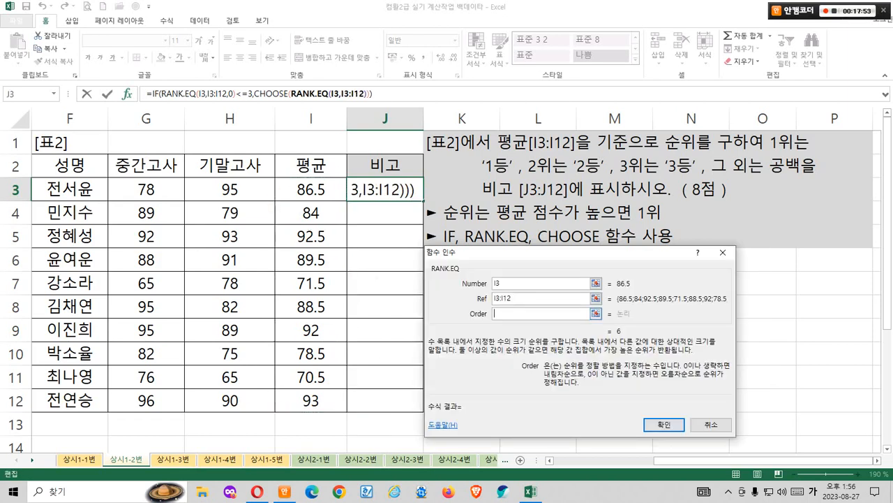
{"action": "type", "text": "0"}
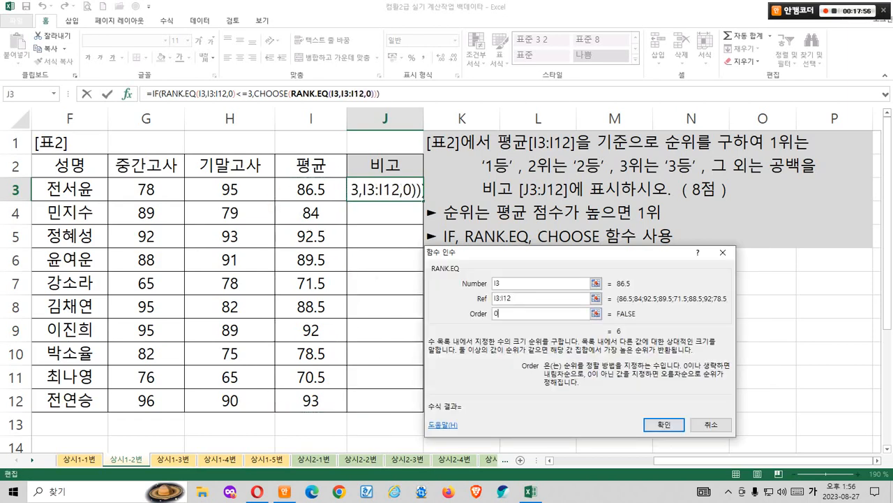
Step: Return from the nested RANK.EQ to CHOOSE's arguments and set Value1 to "1등"
{"action": "left_click", "coordinate": [272, 93]}
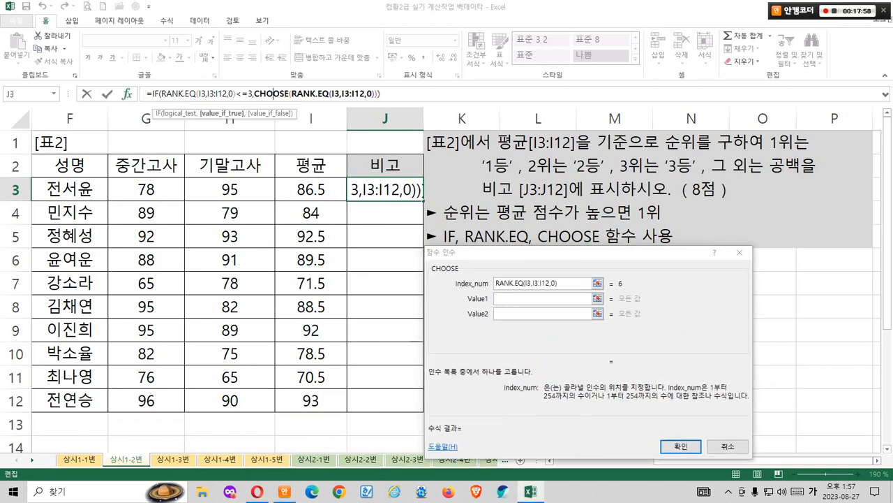
{"action": "left_click", "coordinate": [551, 299]}
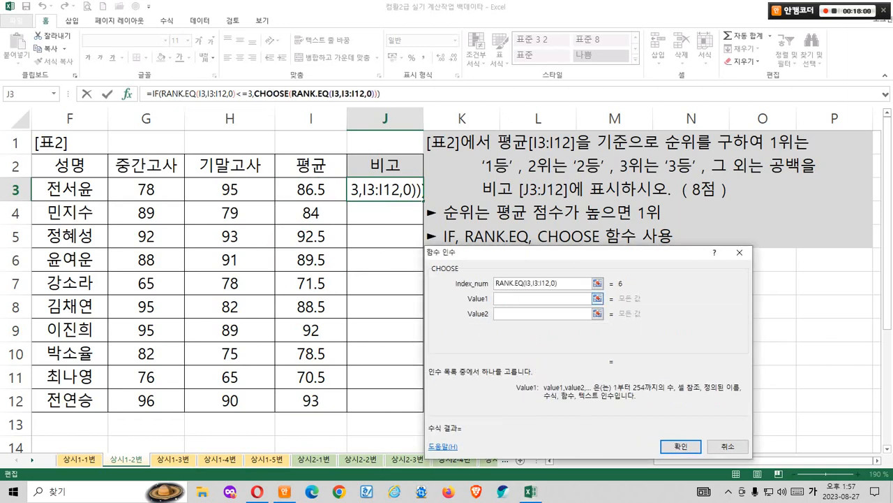
{"action": "type", "text": "1"}
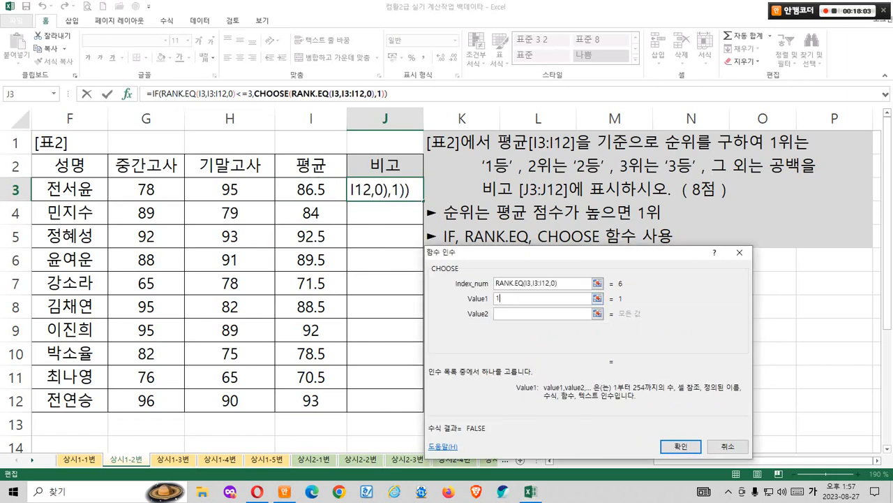
{"action": "type", "text": "등"}
{"action": "key", "text": "Tab"}
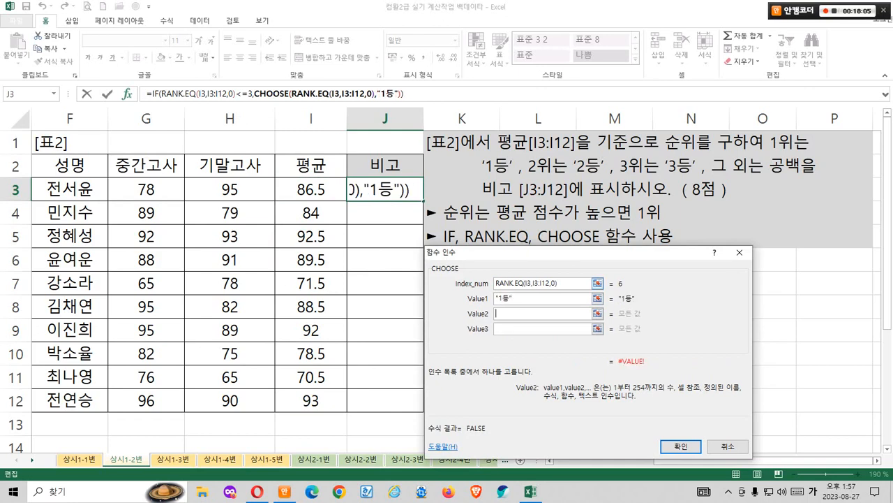
Step: Set CHOOSE's Value2 to "2등" and Value3 to "3등", and check the formula result preview
{"action": "type", "text": "2등"}
{"action": "key", "text": "Tab"}
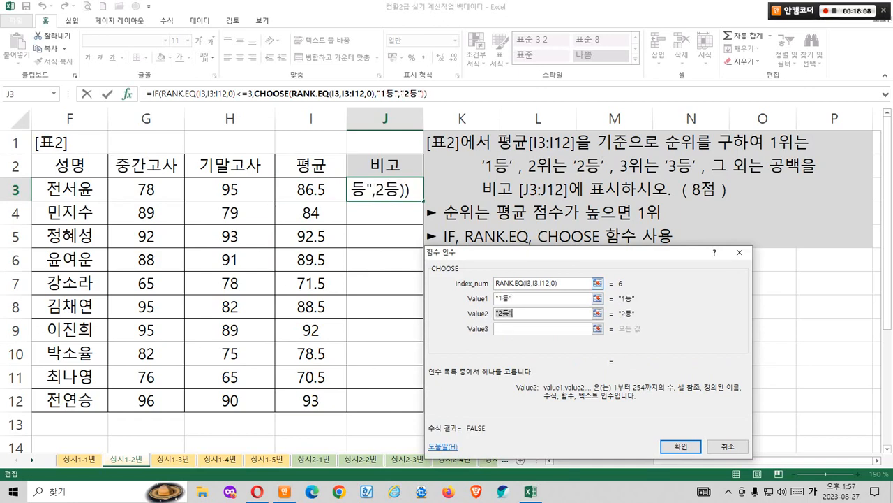
{"action": "type", "text": "4ㄷ"}
{"action": "key", "text": "BackSpace"}
{"action": "key", "text": "BackSpace"}
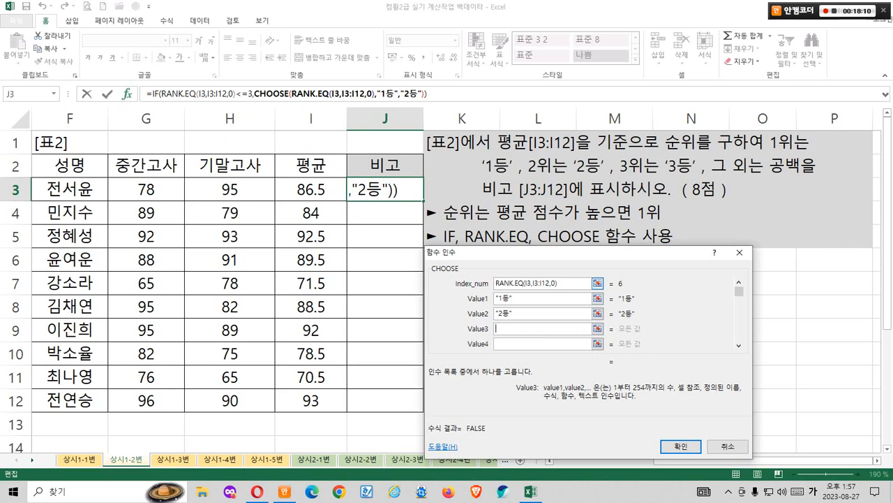
{"action": "type", "text": "3등"}
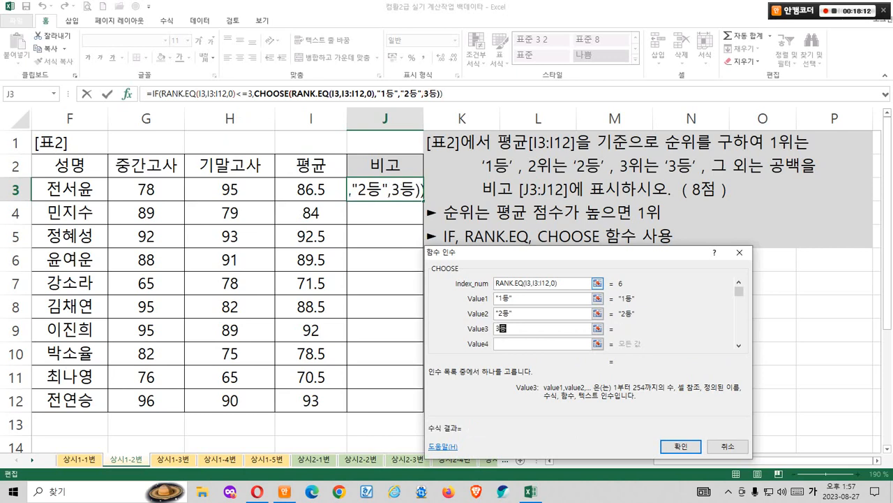
{"action": "left_click", "coordinate": [515, 313]}
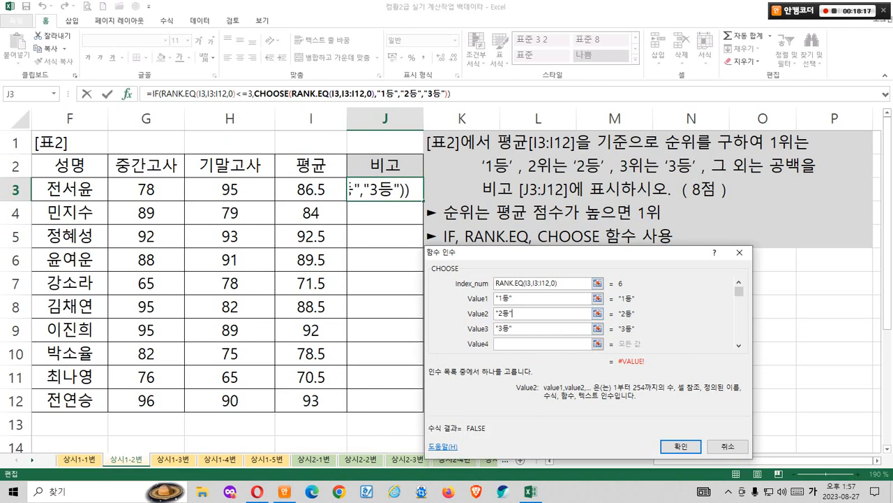
{"action": "mouse_move", "coordinate": [648, 375]}
{"action": "left_mouse_down"}
{"action": "mouse_move", "coordinate": [627, 388]}
{"action": "mouse_move", "coordinate": [654, 365]}
{"action": "left_mouse_up"}
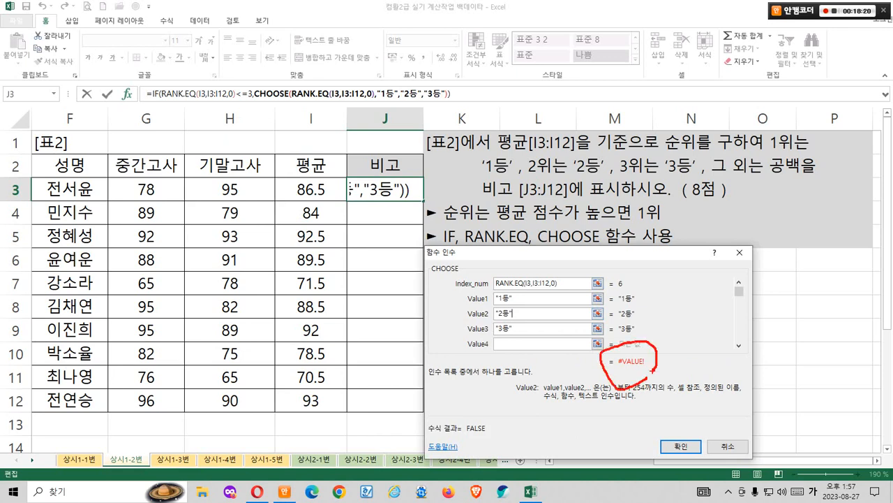
{"action": "mouse_move", "coordinate": [74, 242]}
{"action": "left_mouse_down"}
{"action": "mouse_move", "coordinate": [98, 314]}
{"action": "mouse_move", "coordinate": [120, 307]}
{"action": "left_mouse_up"}
{"action": "left_click_drag", "start_coordinate": [60, 194], "coordinate": [69, 209]}
{"action": "mouse_move", "coordinate": [162, 200]}
{"action": "left_mouse_down"}
{"action": "mouse_move", "coordinate": [179, 217]}
{"action": "mouse_move", "coordinate": [172, 231]}
{"action": "left_mouse_up"}
{"action": "mouse_move", "coordinate": [166, 235]}
{"action": "left_mouse_down"}
{"action": "mouse_move", "coordinate": [165, 263]}
{"action": "mouse_move", "coordinate": [182, 263]}
{"action": "left_mouse_up"}
{"action": "mouse_move", "coordinate": [199, 208]}
{"action": "left_mouse_down"}
{"action": "mouse_move", "coordinate": [208, 208]}
{"action": "mouse_move", "coordinate": [197, 250]}
{"action": "left_mouse_up"}
{"action": "left_click_drag", "start_coordinate": [228, 203], "coordinate": [228, 260]}
{"action": "mouse_move", "coordinate": [241, 242]}
{"action": "left_mouse_down"}
{"action": "mouse_move", "coordinate": [263, 242]}
{"action": "mouse_move", "coordinate": [266, 253]}
{"action": "left_mouse_up"}
{"action": "mouse_move", "coordinate": [258, 213]}
{"action": "left_mouse_down"}
{"action": "mouse_move", "coordinate": [244, 223]}
{"action": "mouse_move", "coordinate": [262, 227]}
{"action": "left_mouse_up"}
{"action": "mouse_move", "coordinate": [271, 218]}
{"action": "left_mouse_down"}
{"action": "mouse_move", "coordinate": [282, 232]}
{"action": "mouse_move", "coordinate": [264, 250]}
{"action": "left_mouse_up"}
{"action": "left_click_drag", "start_coordinate": [310, 219], "coordinate": [412, 175]}
{"action": "left_click_drag", "start_coordinate": [355, 204], "coordinate": [406, 299]}
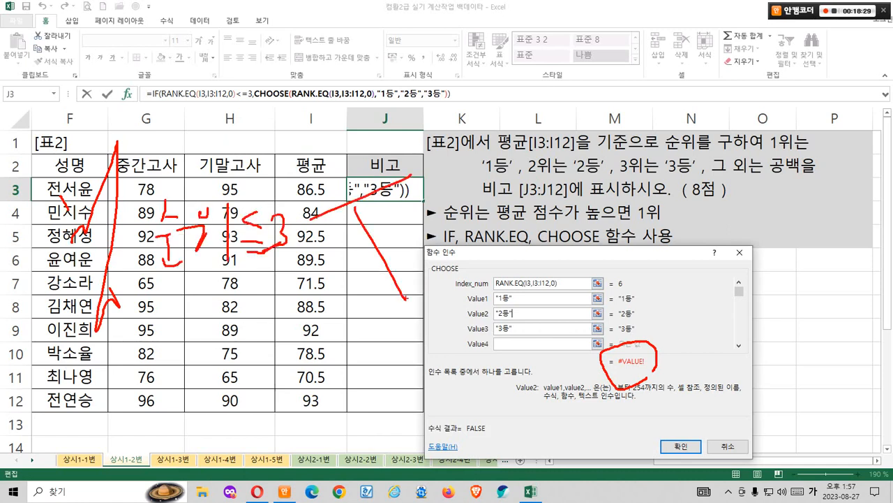
{"action": "left_click_drag", "start_coordinate": [381, 149], "coordinate": [388, 158]}
{"action": "left_click_drag", "start_coordinate": [398, 148], "coordinate": [390, 160]}
{"action": "mouse_move", "coordinate": [494, 111]}
{"action": "left_mouse_down"}
{"action": "mouse_move", "coordinate": [493, 137]}
{"action": "mouse_move", "coordinate": [586, 230]}
{"action": "mouse_move", "coordinate": [594, 222]}
{"action": "left_mouse_up"}
{"action": "left_click_drag", "start_coordinate": [313, 264], "coordinate": [313, 301]}
{"action": "left_click_drag", "start_coordinate": [327, 264], "coordinate": [346, 264]}
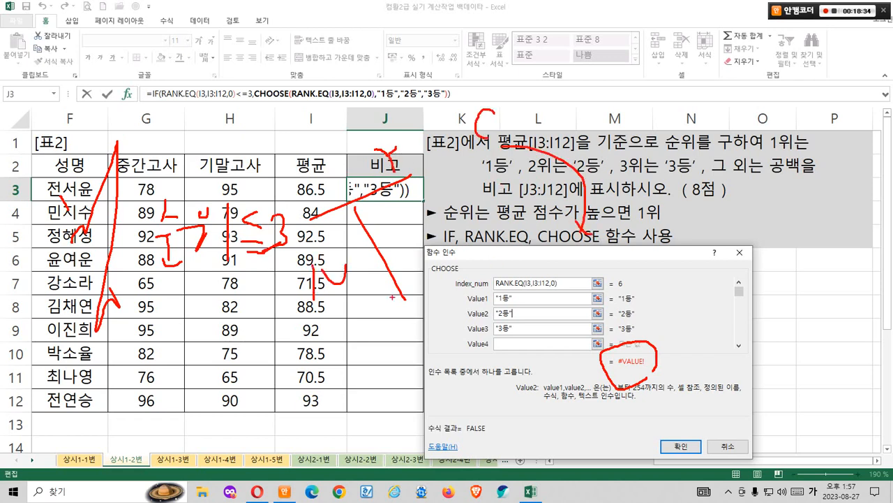
{"action": "left_click_drag", "start_coordinate": [416, 291], "coordinate": [419, 302]}
{"action": "left_click_drag", "start_coordinate": [430, 287], "coordinate": [433, 297]}
{"action": "left_click_drag", "start_coordinate": [447, 281], "coordinate": [449, 290]}
{"action": "left_click_drag", "start_coordinate": [455, 289], "coordinate": [457, 306]}
{"action": "left_click_drag", "start_coordinate": [497, 341], "coordinate": [512, 356]}
{"action": "left_click_drag", "start_coordinate": [532, 344], "coordinate": [536, 356]}
{"action": "left_click_drag", "start_coordinate": [539, 349], "coordinate": [536, 357]}
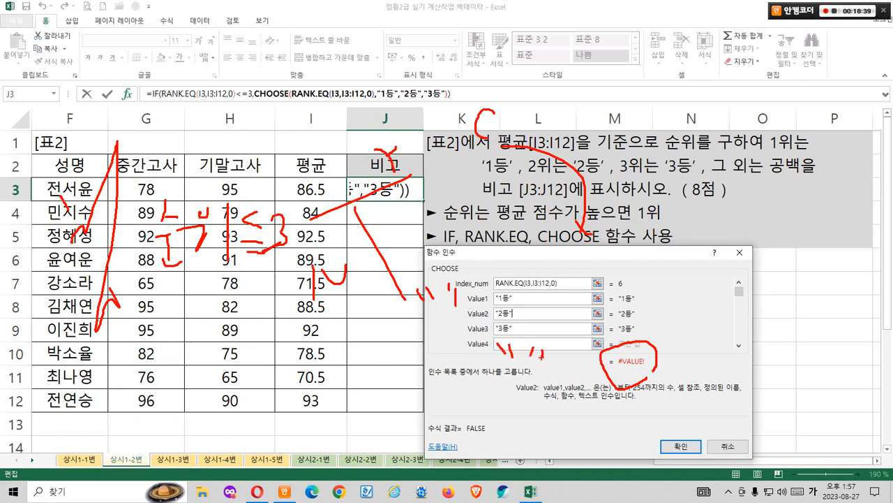
{"action": "mouse_move", "coordinate": [278, 285]}
{"action": "left_mouse_down"}
{"action": "mouse_move", "coordinate": [141, 249]}
{"action": "mouse_move", "coordinate": [288, 166]}
{"action": "mouse_move", "coordinate": [281, 270]}
{"action": "left_mouse_up"}
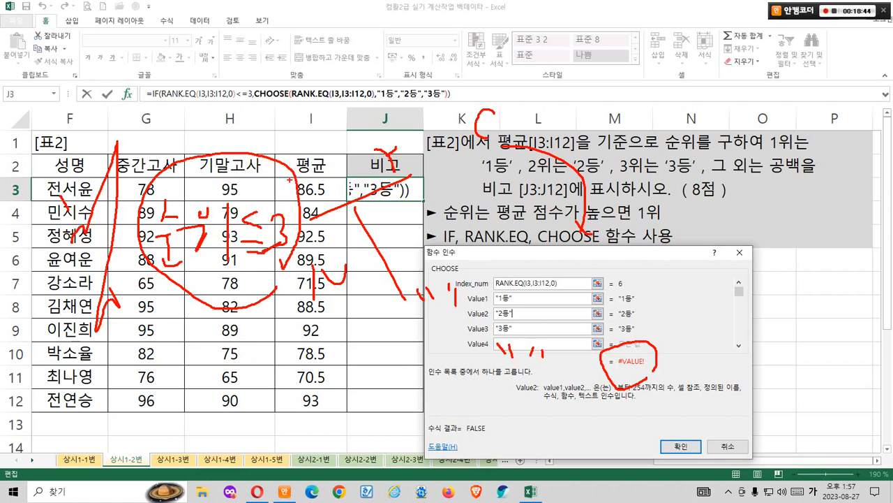
{"action": "mouse_move", "coordinate": [292, 180]}
{"action": "left_mouse_down"}
{"action": "mouse_move", "coordinate": [367, 91]}
{"action": "mouse_move", "coordinate": [462, 97]}
{"action": "mouse_move", "coordinate": [452, 105]}
{"action": "left_mouse_up"}
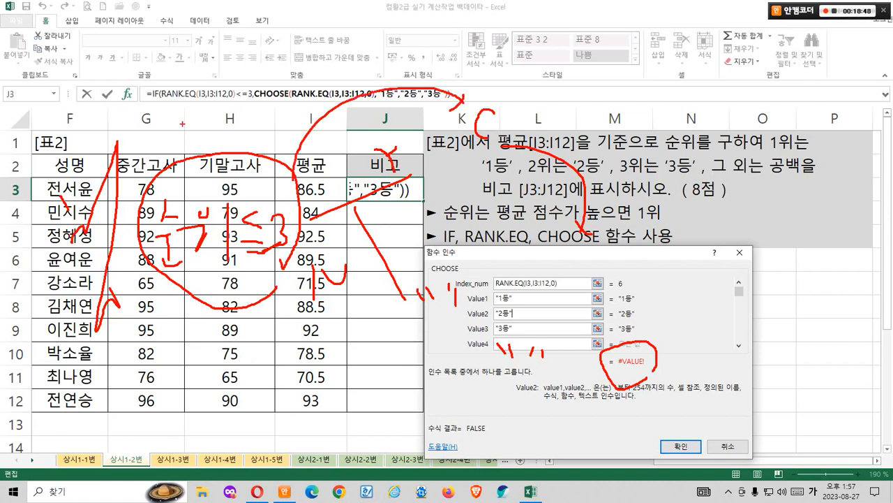
{"action": "left_click_drag", "start_coordinate": [178, 112], "coordinate": [179, 124]}
{"action": "left_click_drag", "start_coordinate": [446, 333], "coordinate": [452, 314]}
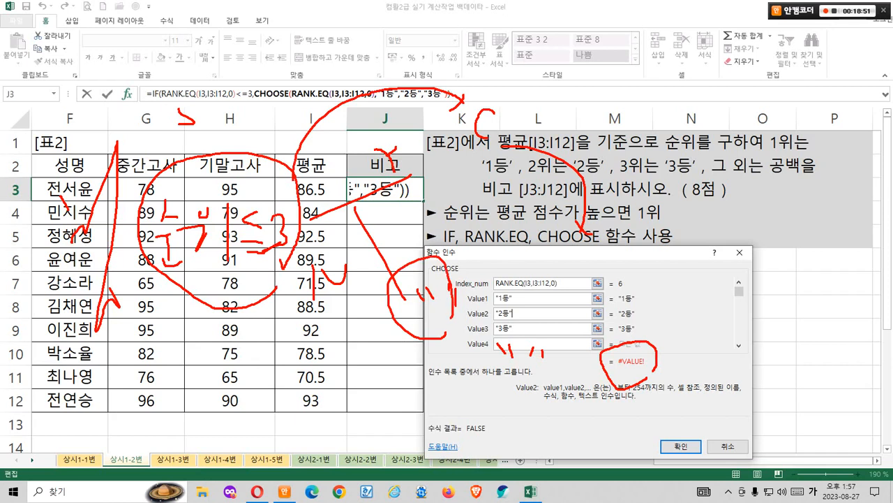
{"action": "mouse_move", "coordinate": [391, 168]}
{"action": "left_mouse_down"}
{"action": "mouse_move", "coordinate": [408, 146]}
{"action": "mouse_move", "coordinate": [411, 162]}
{"action": "left_mouse_up"}
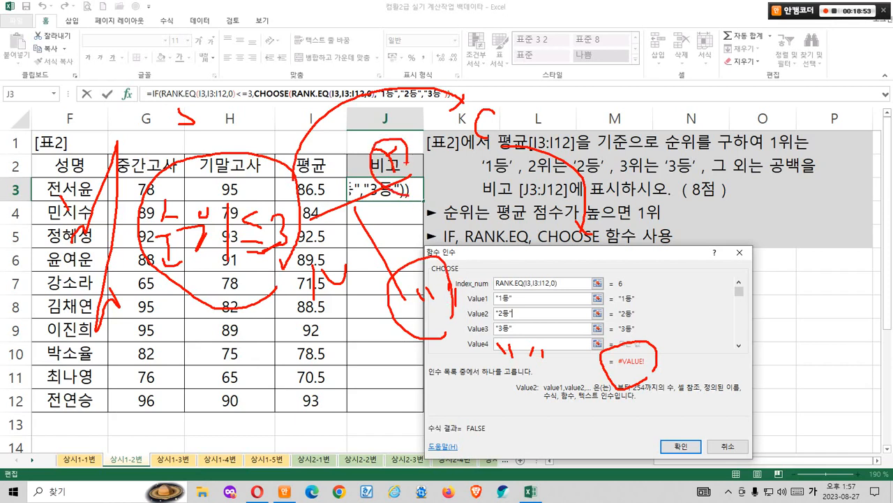
{"action": "mouse_move", "coordinate": [485, 149]}
{"action": "left_mouse_down"}
{"action": "mouse_move", "coordinate": [479, 105]}
{"action": "mouse_move", "coordinate": [503, 141]}
{"action": "left_mouse_up"}
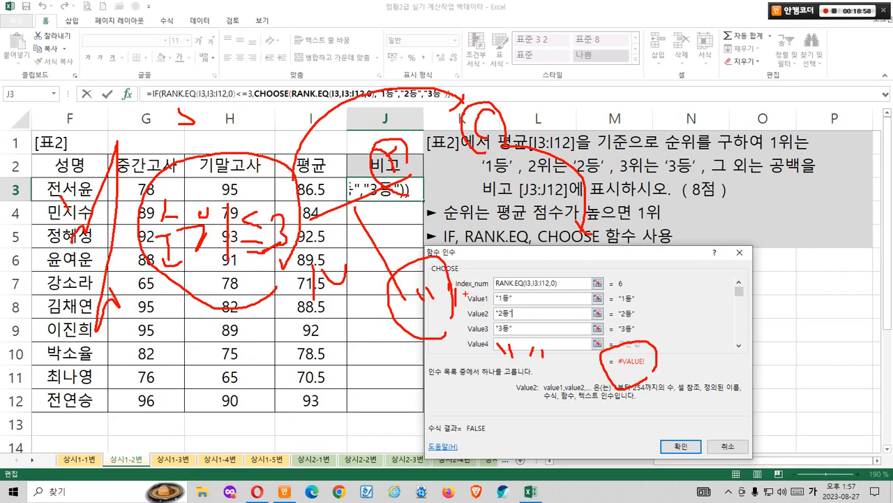
{"action": "mouse_move", "coordinate": [465, 292]}
{"action": "left_mouse_down"}
{"action": "mouse_move", "coordinate": [493, 305]}
{"action": "mouse_move", "coordinate": [478, 315]}
{"action": "mouse_move", "coordinate": [495, 320]}
{"action": "mouse_move", "coordinate": [488, 337]}
{"action": "left_mouse_up"}
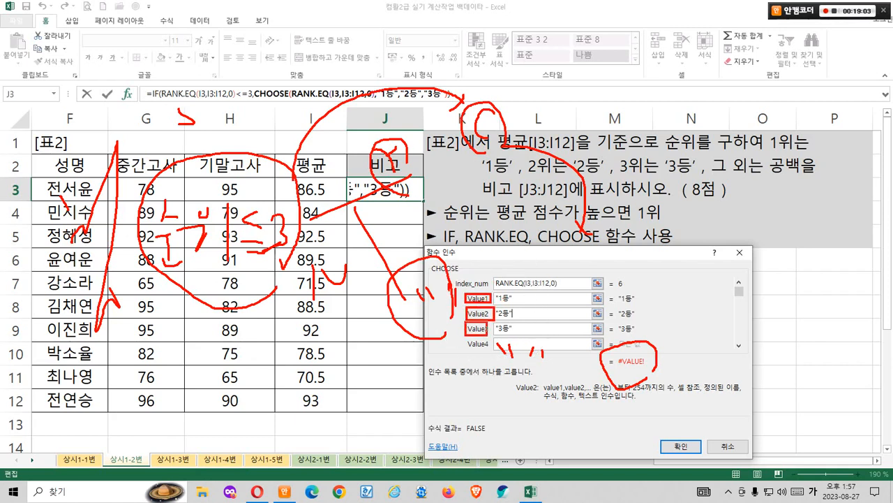
{"action": "left_click_drag", "start_coordinate": [466, 296], "coordinate": [514, 320]}
{"action": "key", "text": "Escape"}
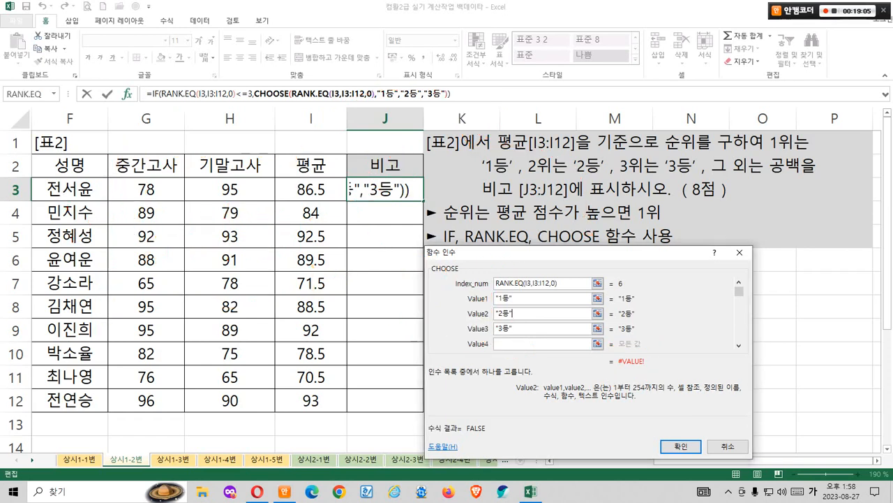
Step: Return from CHOOSE to the outer IF's arguments, set Value_if_false to "" and enter the formula in J3
{"action": "left_click", "coordinate": [154, 93]}
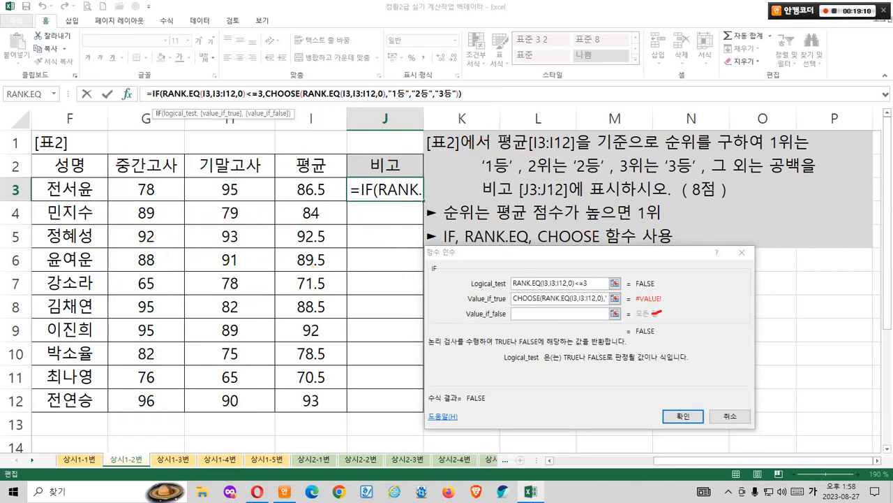
{"action": "left_click_drag", "start_coordinate": [652, 312], "coordinate": [656, 286]}
{"action": "left_click", "coordinate": [583, 316]}
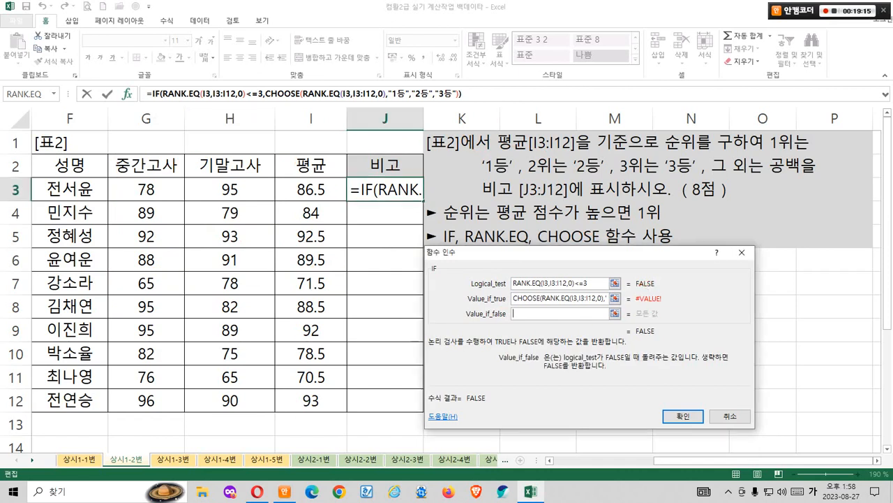
{"action": "type", "text": "\"\""}
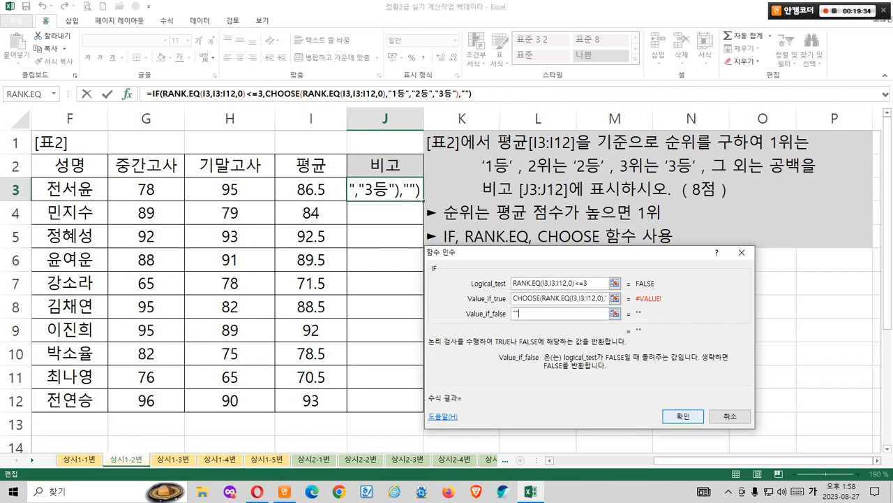
{"action": "key", "text": "Return"}
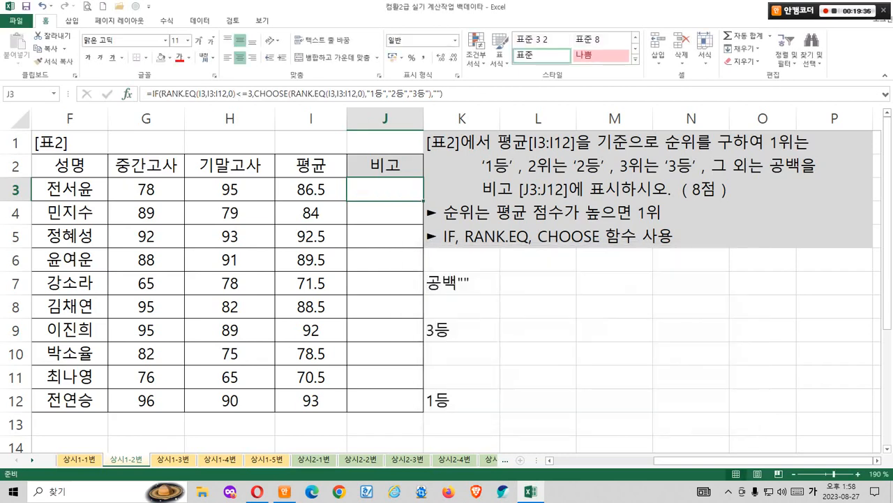
{"action": "key", "text": "ctrl+2"}
{"action": "left_click_drag", "start_coordinate": [413, 201], "coordinate": [447, 201]}
{"action": "left_click_drag", "start_coordinate": [431, 192], "coordinate": [430, 217]}
{"action": "left_click_drag", "start_coordinate": [440, 223], "coordinate": [452, 222]}
{"action": "left_click_drag", "start_coordinate": [417, 417], "coordinate": [417, 225]}
{"action": "key", "text": "Escape"}
{"action": "key", "text": "ctrl+2"}
{"action": "mouse_move", "coordinate": [307, 196]}
{"action": "left_mouse_down"}
{"action": "mouse_move", "coordinate": [289, 188]}
{"action": "mouse_move", "coordinate": [312, 185]}
{"action": "mouse_move", "coordinate": [313, 403]}
{"action": "mouse_move", "coordinate": [321, 185]}
{"action": "left_mouse_up"}
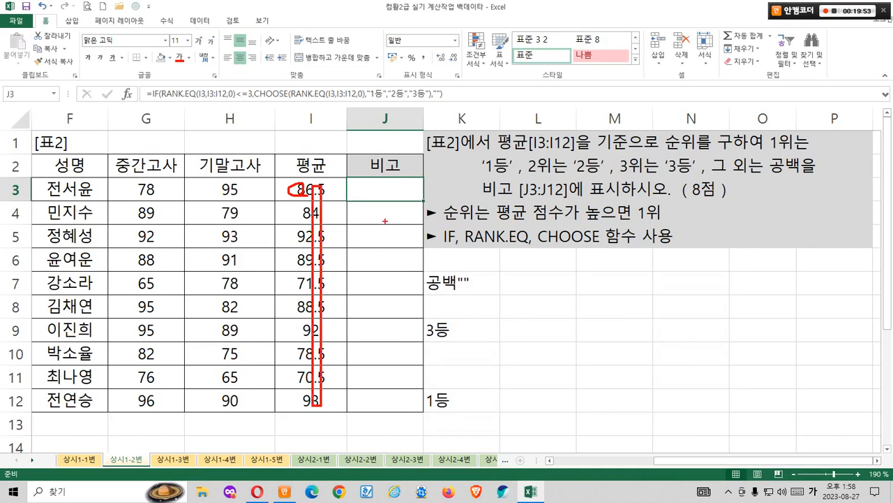
{"action": "left_click_drag", "start_coordinate": [384, 212], "coordinate": [384, 221]}
{"action": "left_click_drag", "start_coordinate": [296, 209], "coordinate": [295, 219]}
{"action": "left_click_drag", "start_coordinate": [321, 405], "coordinate": [322, 405]}
{"action": "left_click_drag", "start_coordinate": [391, 407], "coordinate": [382, 401]}
{"action": "left_click_drag", "start_coordinate": [306, 404], "coordinate": [286, 403]}
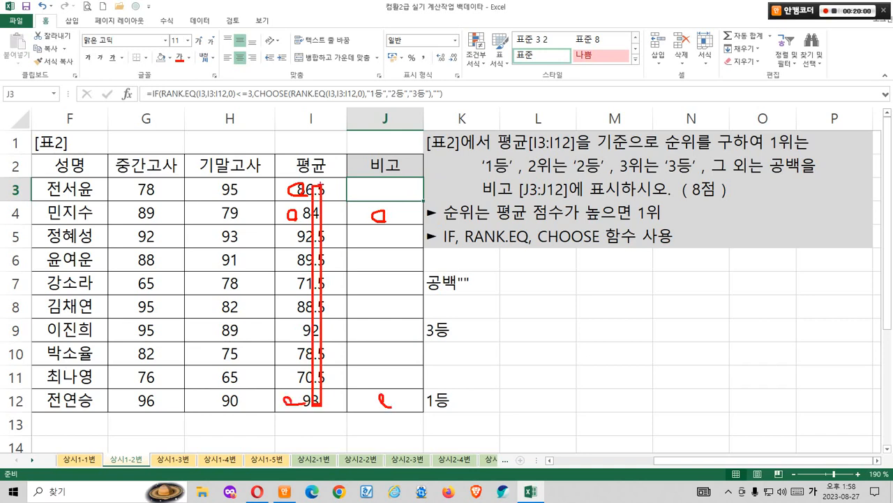
{"action": "mouse_move", "coordinate": [310, 186]}
{"action": "left_mouse_down"}
{"action": "mouse_move", "coordinate": [322, 224]}
{"action": "mouse_move", "coordinate": [323, 403]}
{"action": "left_mouse_up"}
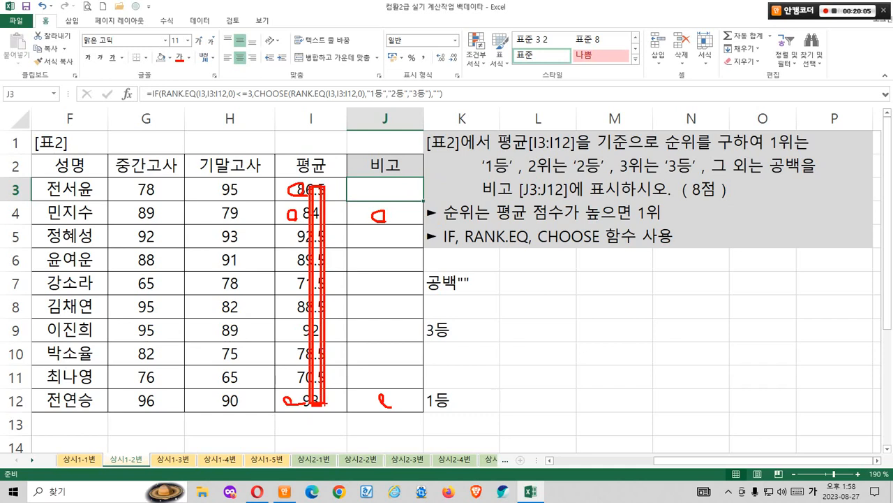
{"action": "mouse_move", "coordinate": [293, 235]}
{"action": "left_mouse_down"}
{"action": "mouse_move", "coordinate": [263, 189]}
{"action": "mouse_move", "coordinate": [274, 163]}
{"action": "mouse_move", "coordinate": [318, 186]}
{"action": "mouse_move", "coordinate": [330, 158]}
{"action": "left_mouse_up"}
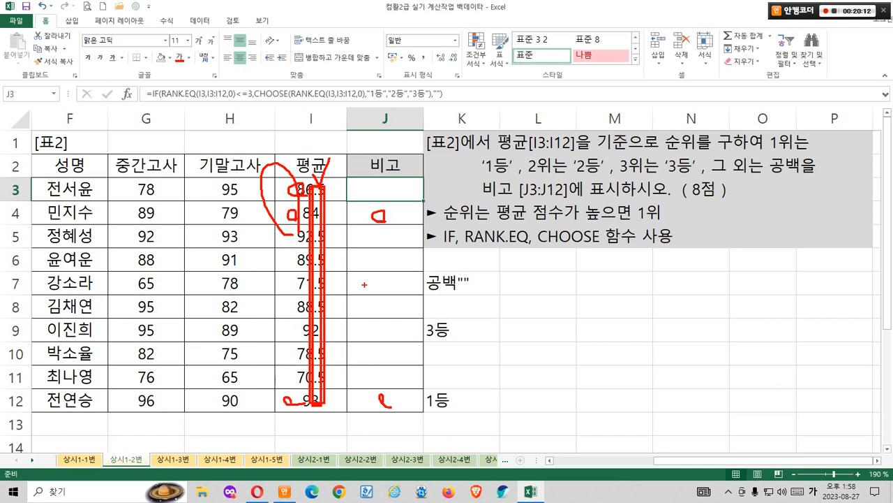
{"action": "key", "text": "Escape"}
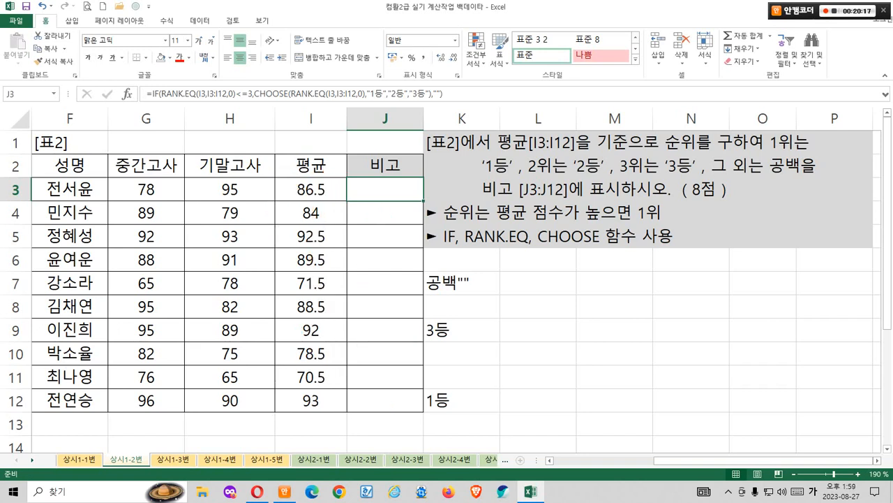
Step: Make the I3:I12 range absolute as $I$3:$I$12 in both RANK.EQ functions of the J3 formula
{"action": "left_click_drag", "start_coordinate": [209, 94], "coordinate": [256, 100]}
{"action": "key", "text": "ctrl+1"}
{"action": "left_click", "coordinate": [226, 106]}
{"action": "mouse_move", "coordinate": [470, 89]}
{"action": "left_mouse_down"}
{"action": "mouse_move", "coordinate": [460, 99]}
{"action": "mouse_move", "coordinate": [447, 59]}
{"action": "mouse_move", "coordinate": [463, 89]}
{"action": "left_mouse_up"}
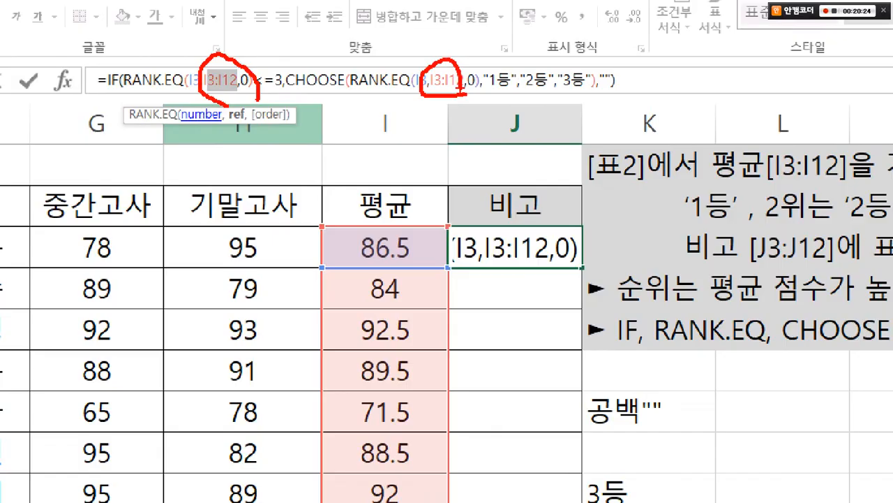
{"action": "key", "text": "Escape"}
{"action": "key", "text": "F4"}
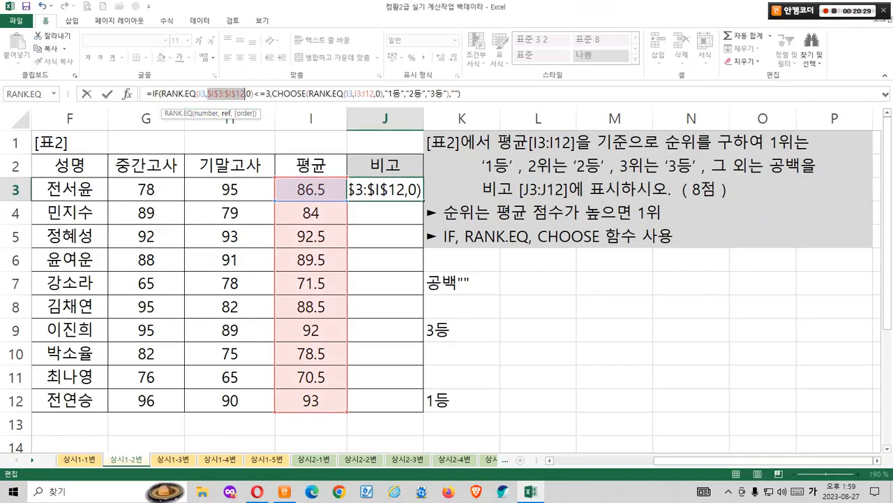
{"action": "left_click_drag", "start_coordinate": [355, 93], "coordinate": [373, 93]}
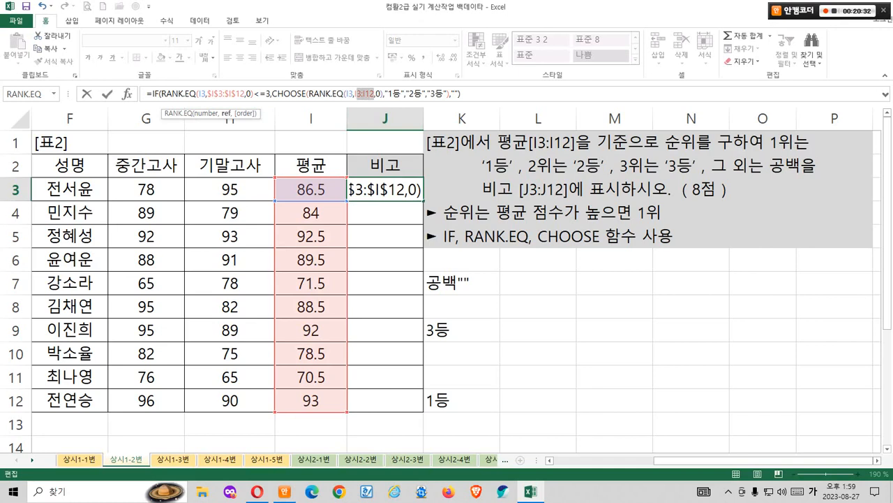
{"action": "key", "text": "F4"}
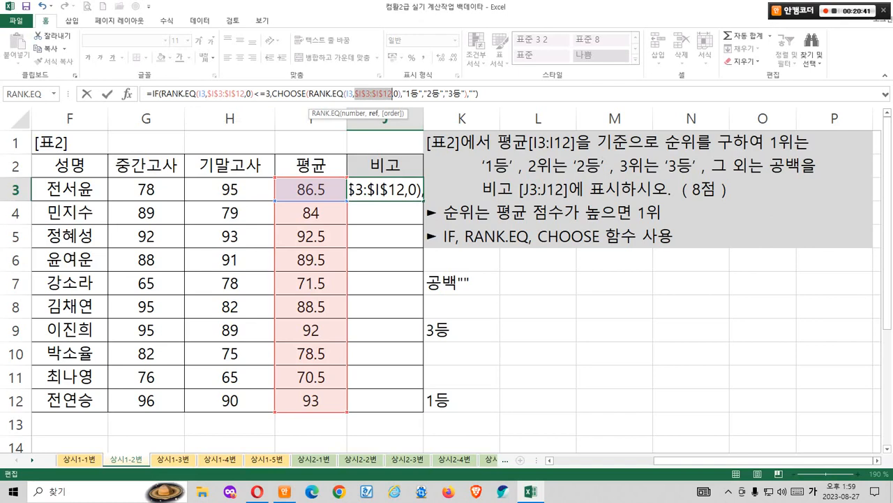
{"action": "key", "text": "Return"}
Step: Fill the J3 formula down the 비고 column through J12
{"action": "left_click", "coordinate": [385, 189]}
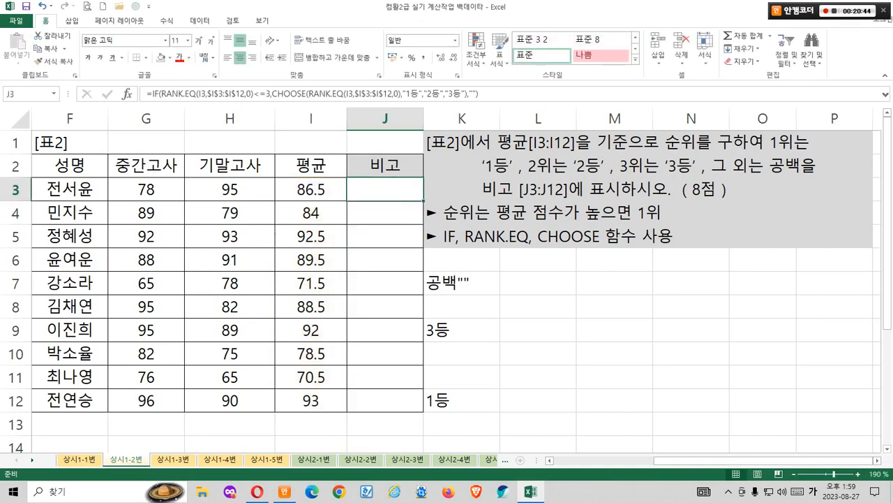
{"action": "left_click_drag", "start_coordinate": [423, 201], "coordinate": [419, 405]}
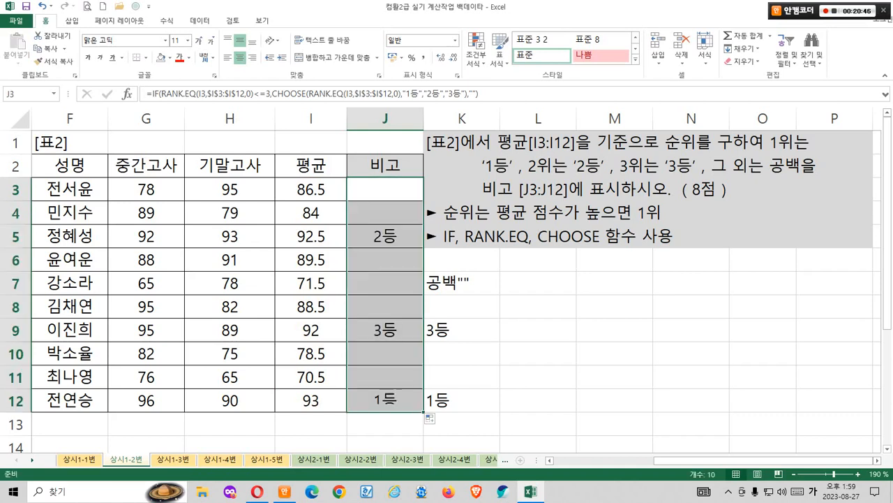
{"action": "left_click", "coordinate": [537, 353]}
Step: Compare the 비고 results with the expected answers noted in column K, and delete those notes from K7, K9 and K12
{"action": "left_click_drag", "start_coordinate": [363, 388], "coordinate": [455, 421]}
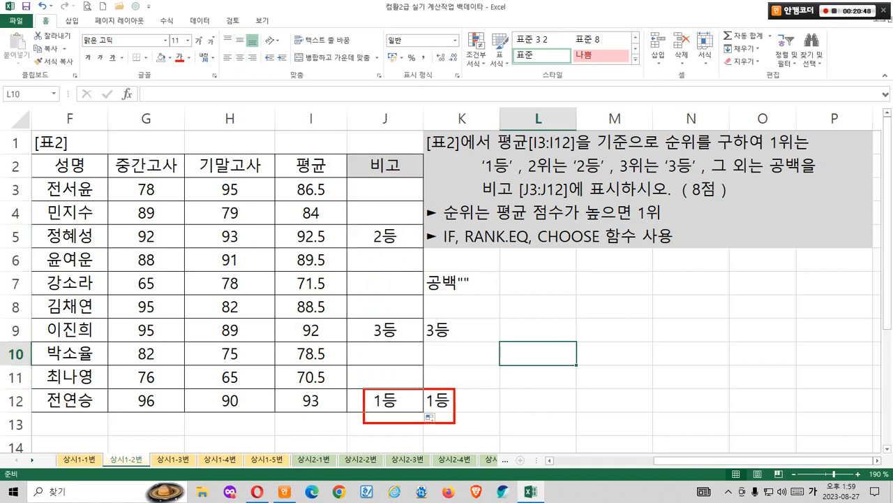
{"action": "left_click_drag", "start_coordinate": [360, 315], "coordinate": [476, 343]}
{"action": "mouse_move", "coordinate": [367, 266]}
{"action": "left_mouse_down"}
{"action": "mouse_move", "coordinate": [472, 296]}
{"action": "mouse_move", "coordinate": [461, 282]}
{"action": "mouse_move", "coordinate": [461, 400]}
{"action": "left_mouse_up"}
{"action": "key", "text": "Escape"}
{"action": "key", "text": "Delete"}
{"action": "left_click", "coordinate": [538, 307]}
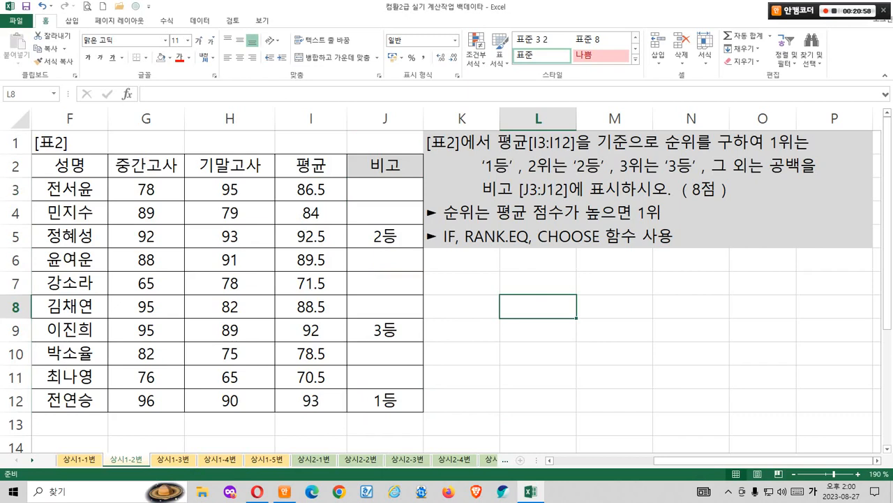
Step: Go to the 상시1-3번 sheet and read the 표3 task's condition on 분류 A16:A24 being 캠핑용품
{"action": "key", "text": "ctrl+Page_Down"}
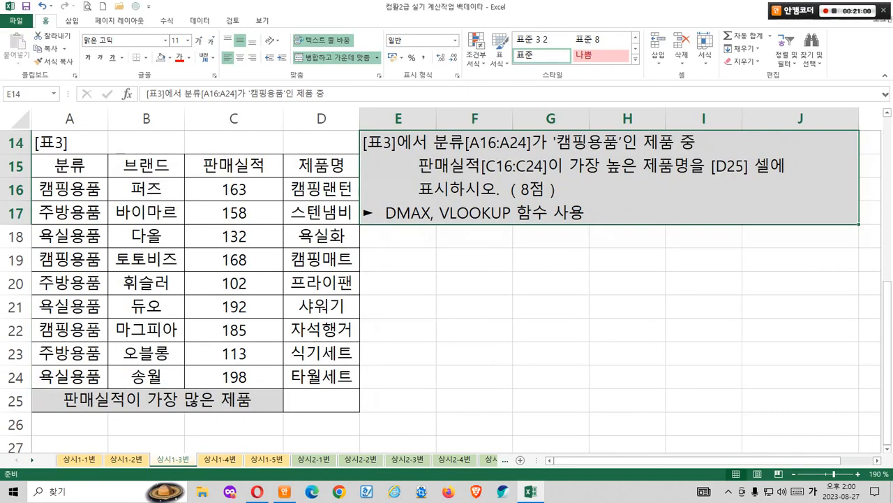
{"action": "left_click_drag", "start_coordinate": [366, 154], "coordinate": [533, 152]}
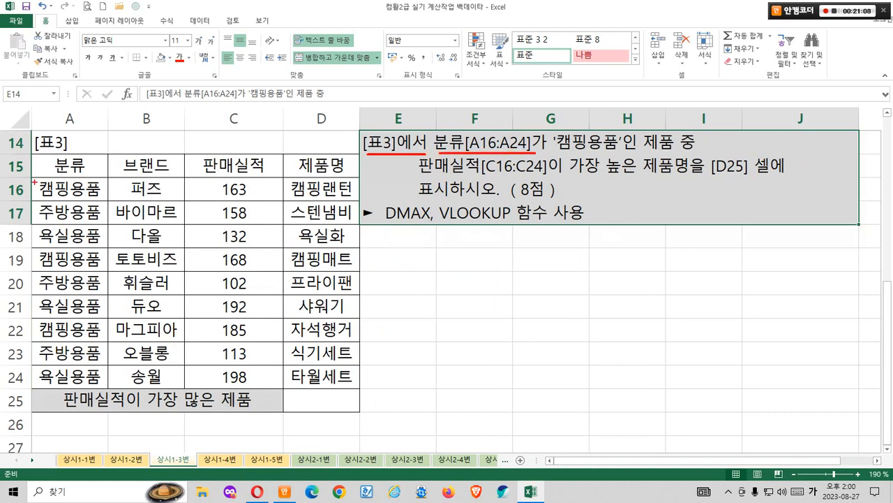
{"action": "mouse_move", "coordinate": [35, 181]}
{"action": "left_mouse_down"}
{"action": "mouse_move", "coordinate": [35, 388]}
{"action": "mouse_move", "coordinate": [99, 182]}
{"action": "left_mouse_up"}
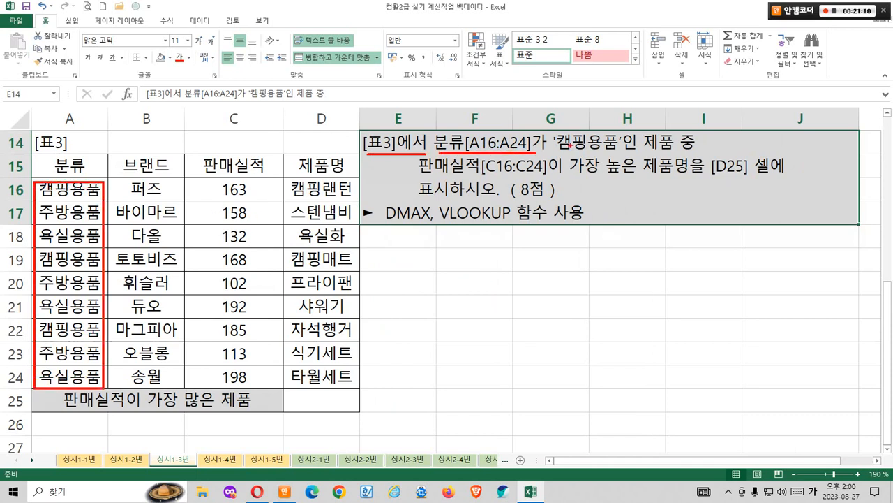
{"action": "left_click_drag", "start_coordinate": [553, 154], "coordinate": [683, 152]}
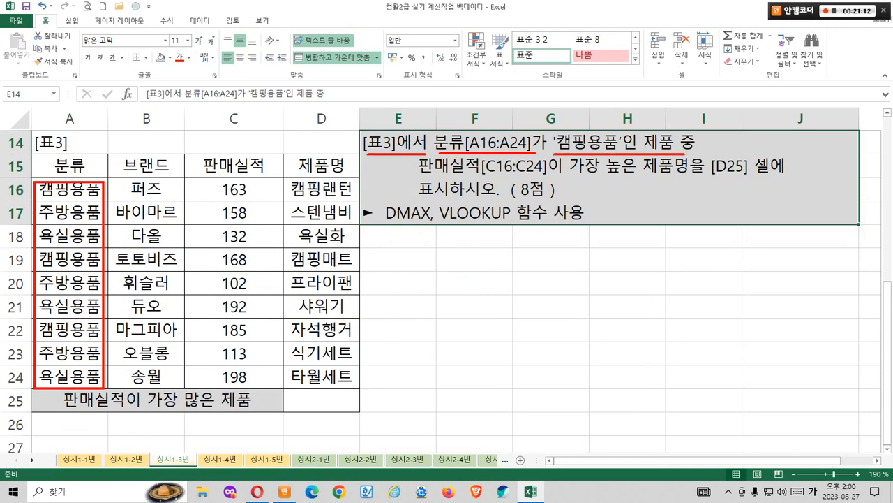
{"action": "key", "text": "Escape"}
Step: Shade the 분류 cells A16:A24 of 표3 with a light green fill
{"action": "left_click_drag", "start_coordinate": [70, 189], "coordinate": [70, 377]}
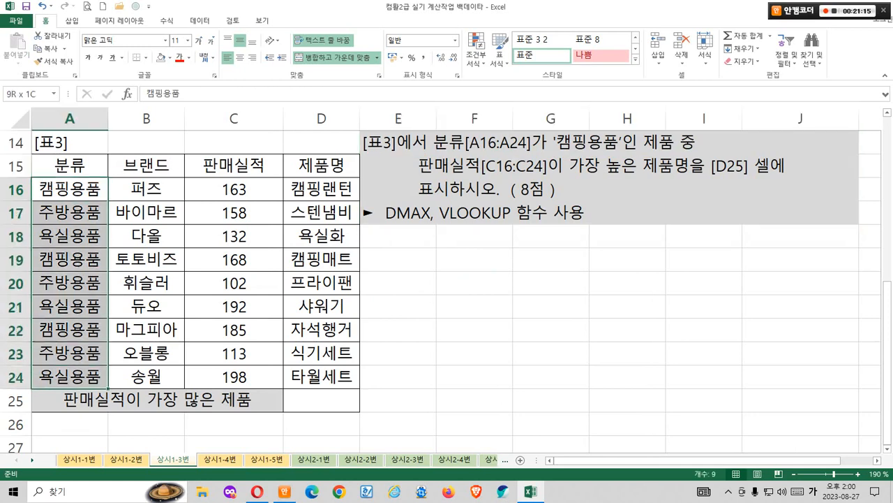
{"action": "left_click", "coordinate": [170, 57]}
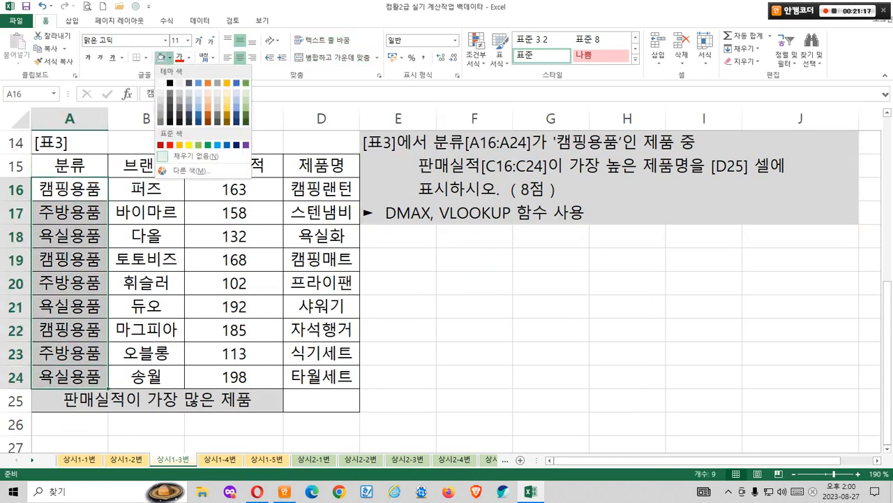
{"action": "left_click", "coordinate": [245, 93]}
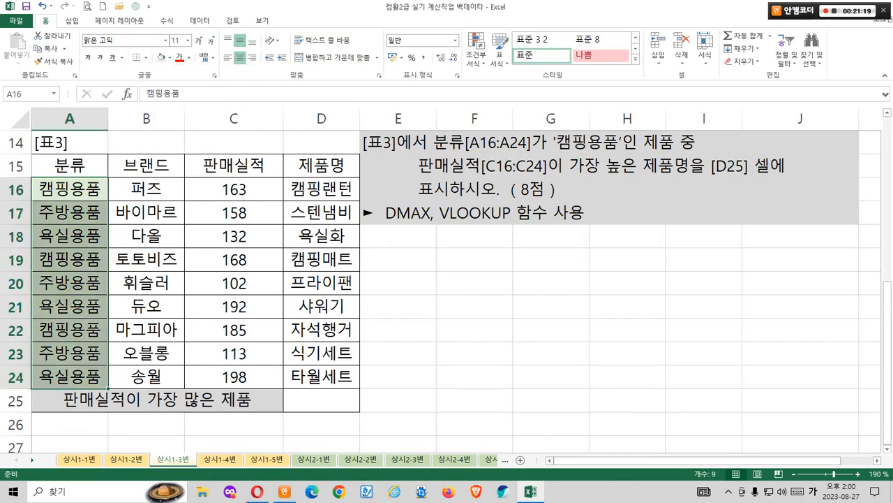
{"action": "left_click", "coordinate": [475, 259]}
{"action": "left_click", "coordinate": [70, 260]}
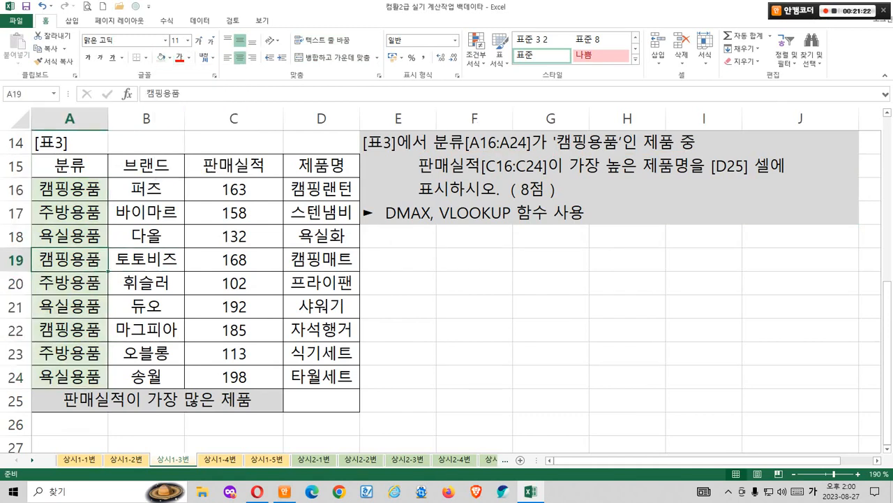
Step: Shade the 캠핑용품 cells A16, A19 and A22 of 표3 with a light gold fill
{"action": "left_click", "coordinate": [70, 330], "text": "ctrl"}
{"action": "left_click", "coordinate": [70, 189], "text": "ctrl"}
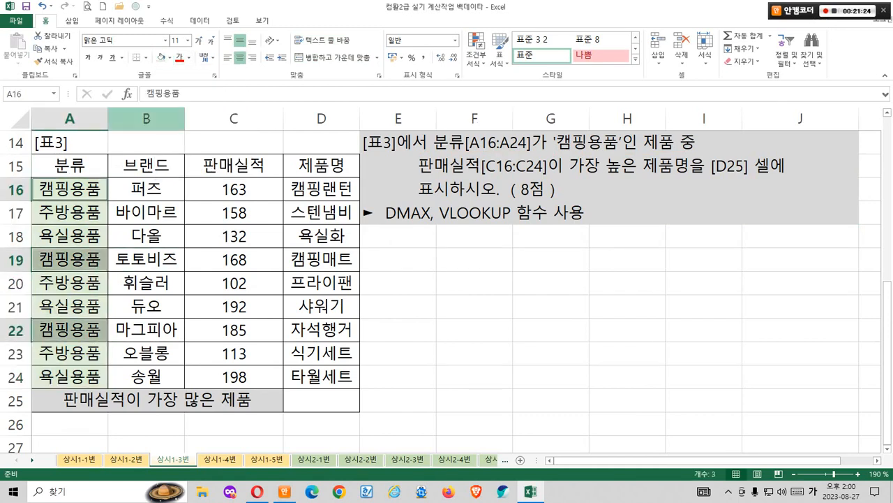
{"action": "left_click", "coordinate": [169, 57]}
{"action": "left_click", "coordinate": [226, 100]}
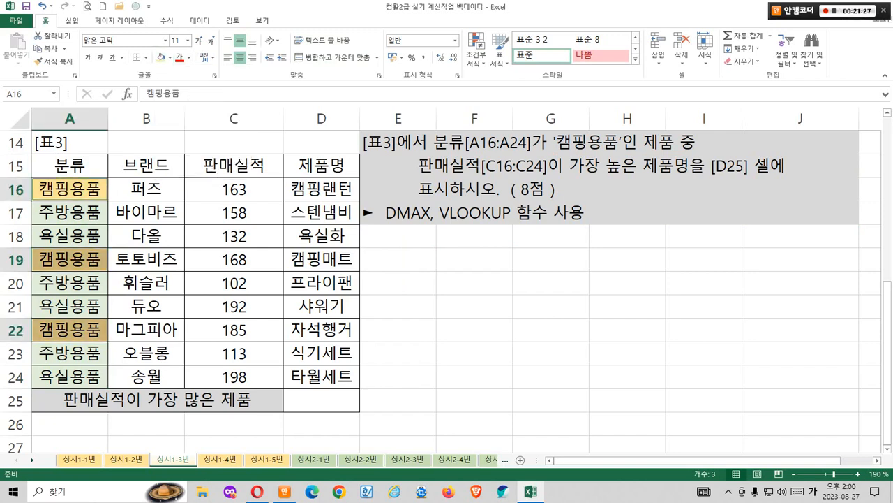
{"action": "left_click", "coordinate": [399, 331]}
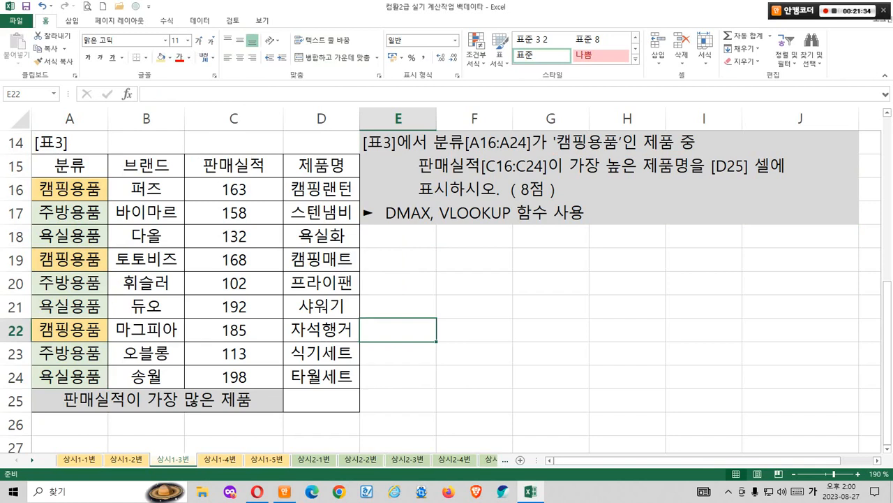
Step: Shade the 캠핑용품 rows' 판매실적 cells C16, C19 and C22 with the same light gold fill
{"action": "left_click", "coordinate": [234, 189]}
{"action": "left_click", "coordinate": [234, 260], "text": "ctrl"}
{"action": "left_click", "coordinate": [234, 331], "text": "ctrl"}
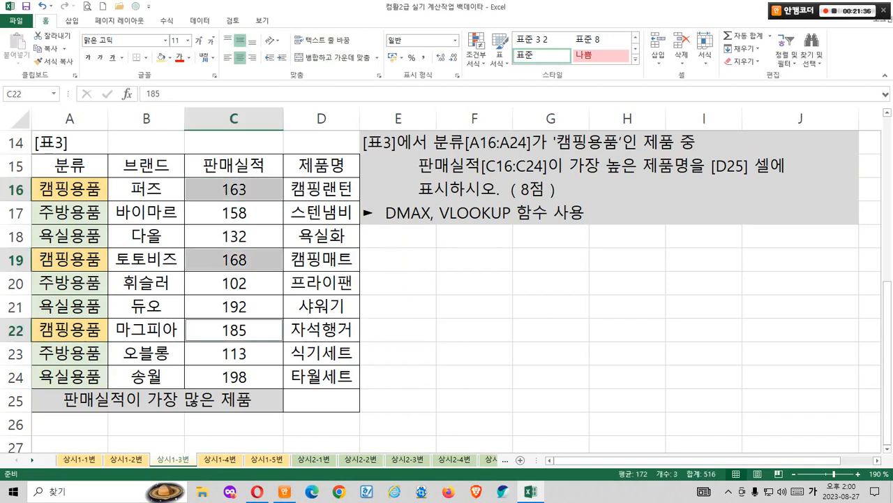
{"action": "left_click", "coordinate": [161, 57]}
{"action": "left_click", "coordinate": [475, 330]}
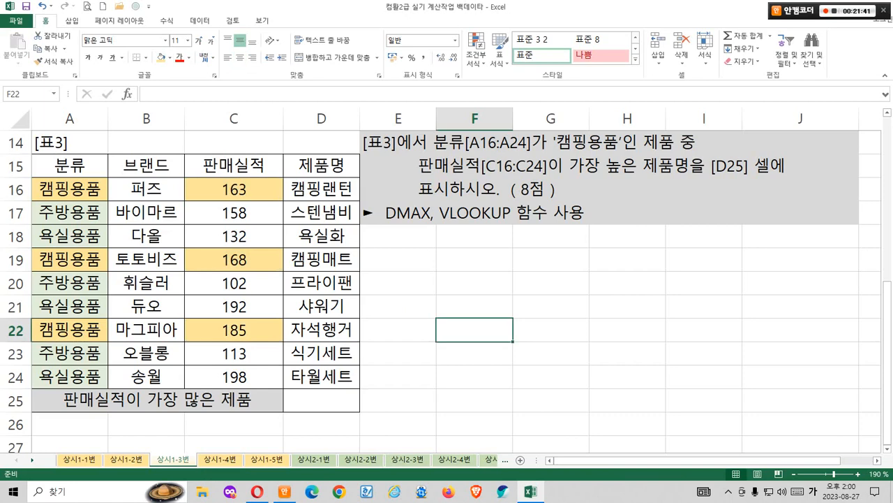
Step: Shade the highest 캠핑용품 sales figure in C22 with a light orange fill
{"action": "left_click", "coordinate": [234, 330]}
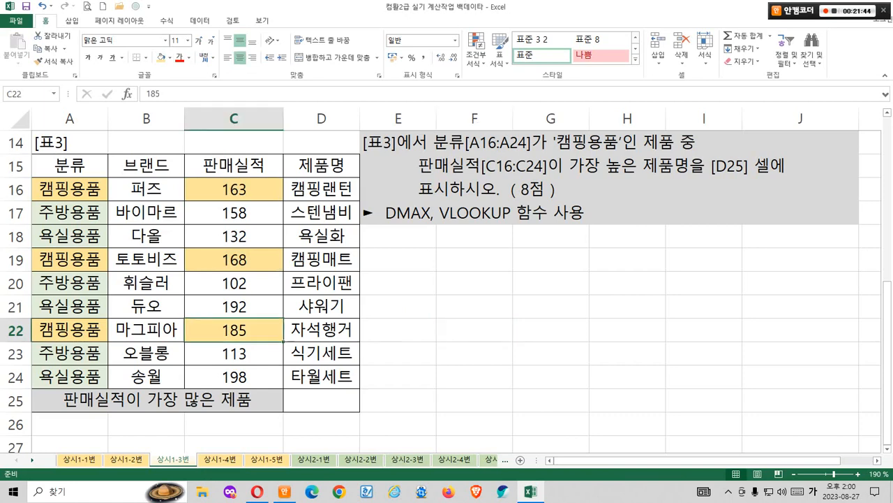
{"action": "left_click", "coordinate": [169, 58]}
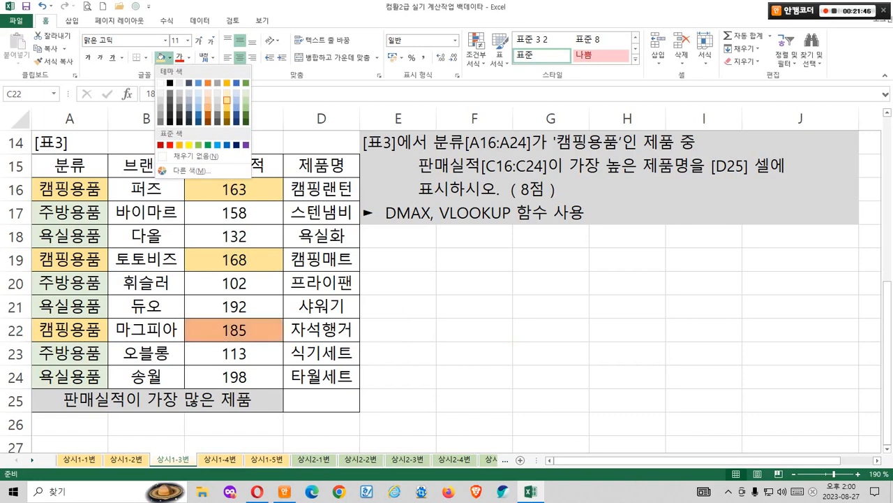
{"action": "left_click", "coordinate": [210, 109]}
{"action": "left_click", "coordinate": [475, 330]}
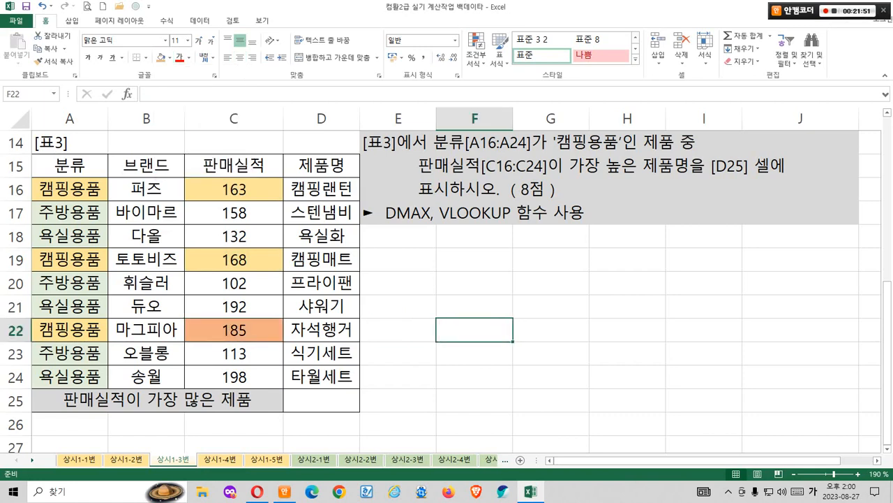
Step: Copy the product name 자석행거 from D22 to E25 as a note of the expected answer
{"action": "left_click", "coordinate": [322, 330]}
{"action": "key", "text": "ctrl+c"}
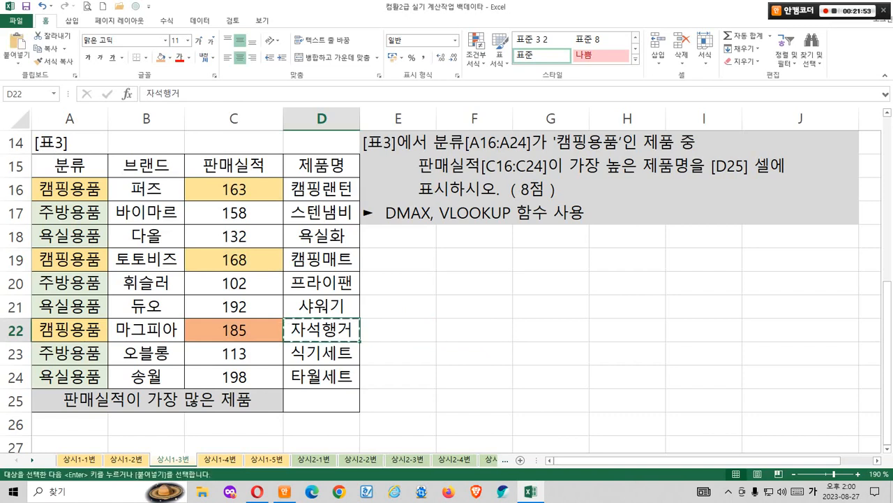
{"action": "left_click", "coordinate": [398, 400], "text": "ctrl"}
{"action": "key", "text": "ctrl+v"}
{"action": "key", "text": "Escape"}
{"action": "left_click", "coordinate": [475, 330]}
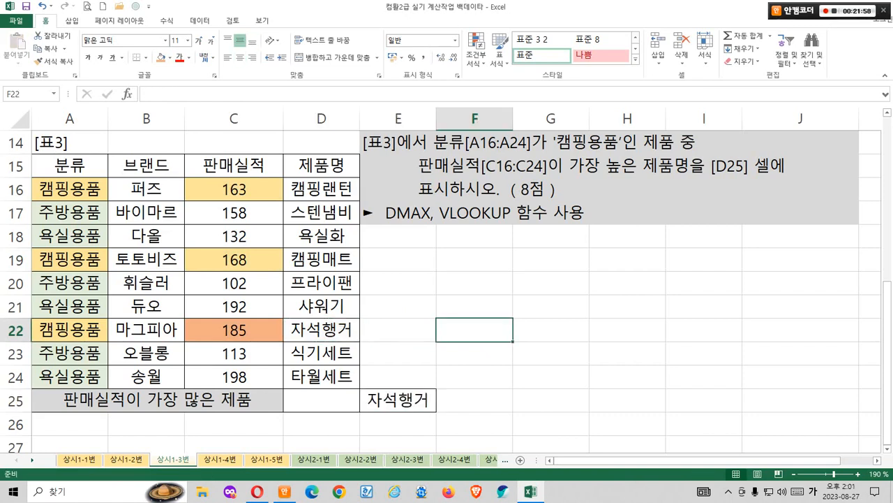
Step: Trace the task through 분류 A16:A24, the 판매실적 figures, C22's maximum, the product name in D22 and the answer cell D25
{"action": "left_click_drag", "start_coordinate": [70, 189], "coordinate": [70, 377]}
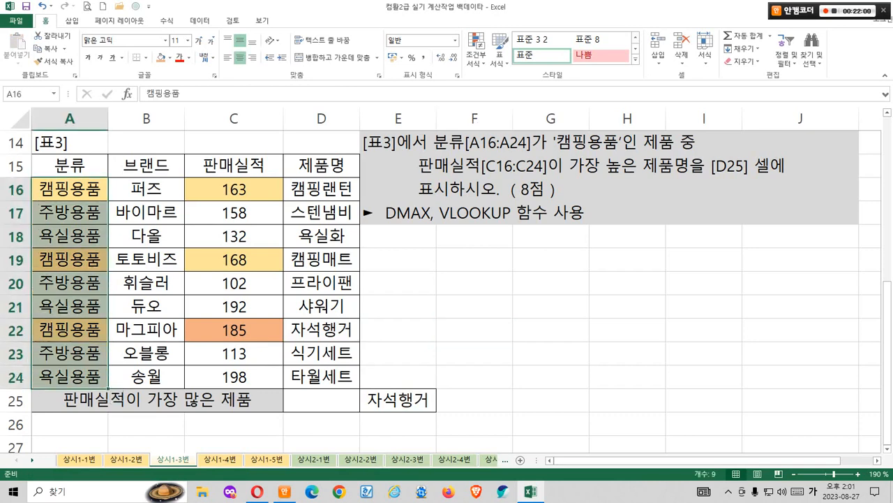
{"action": "left_click", "coordinate": [234, 189]}
{"action": "left_click_drag", "start_coordinate": [234, 189], "coordinate": [234, 330]}
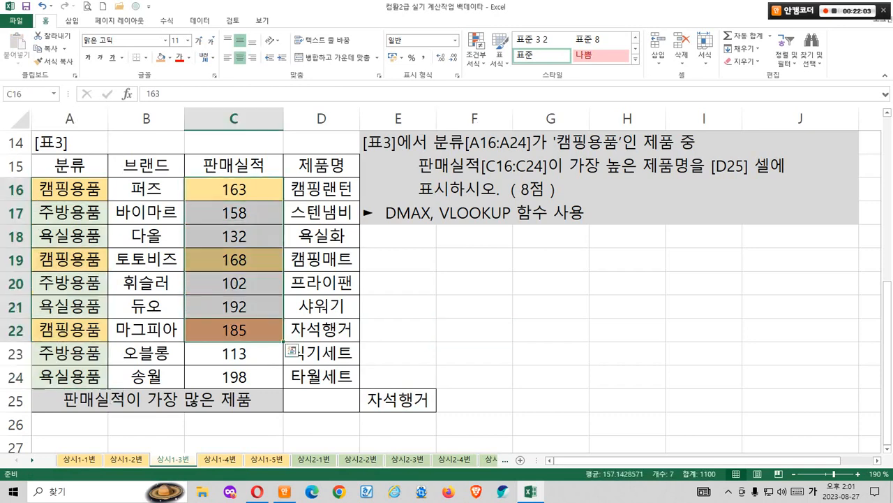
{"action": "left_click", "coordinate": [234, 331]}
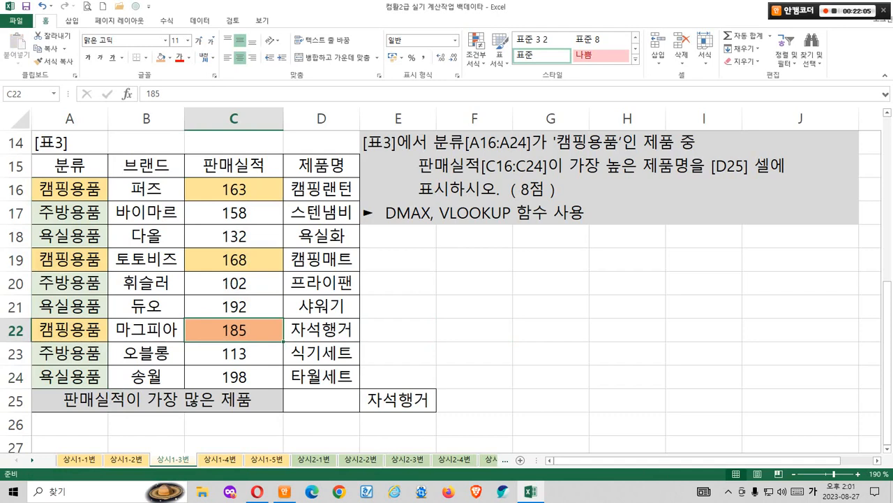
{"action": "left_click", "coordinate": [321, 330]}
{"action": "left_click", "coordinate": [321, 399]}
{"action": "left_click", "coordinate": [474, 283]}
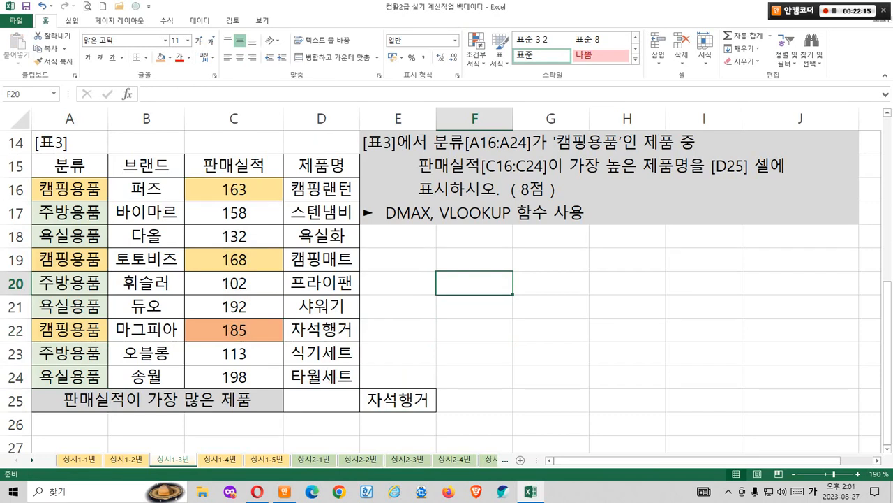
Step: Mark the required functions DMAX and VLOOKUP in the 표3 instructions in red ink, and clear the marks
{"action": "mouse_move", "coordinate": [426, 234]}
{"action": "left_mouse_down"}
{"action": "mouse_move", "coordinate": [384, 222]}
{"action": "mouse_move", "coordinate": [420, 195]}
{"action": "mouse_move", "coordinate": [423, 228]}
{"action": "mouse_move", "coordinate": [398, 222]}
{"action": "mouse_move", "coordinate": [430, 224]}
{"action": "mouse_move", "coordinate": [404, 188]}
{"action": "mouse_move", "coordinate": [412, 166]}
{"action": "left_mouse_up"}
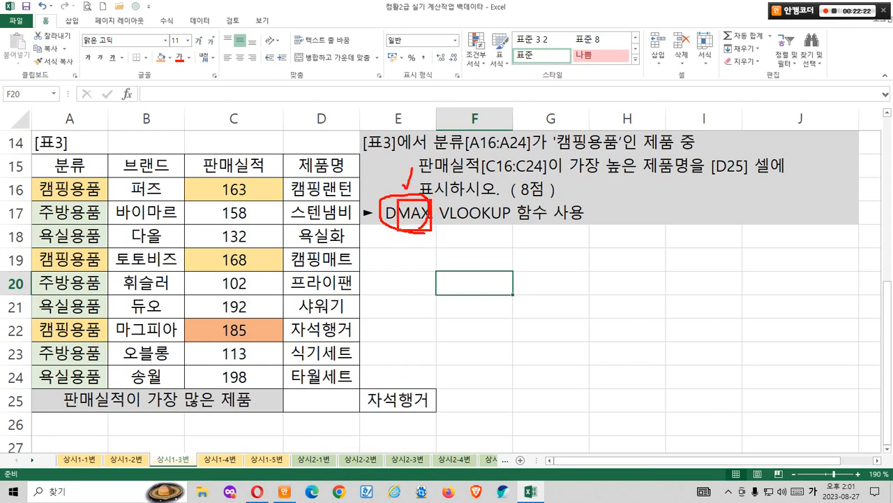
{"action": "mouse_move", "coordinate": [486, 224]}
{"action": "left_mouse_down"}
{"action": "mouse_move", "coordinate": [442, 216]}
{"action": "mouse_move", "coordinate": [489, 226]}
{"action": "left_mouse_up"}
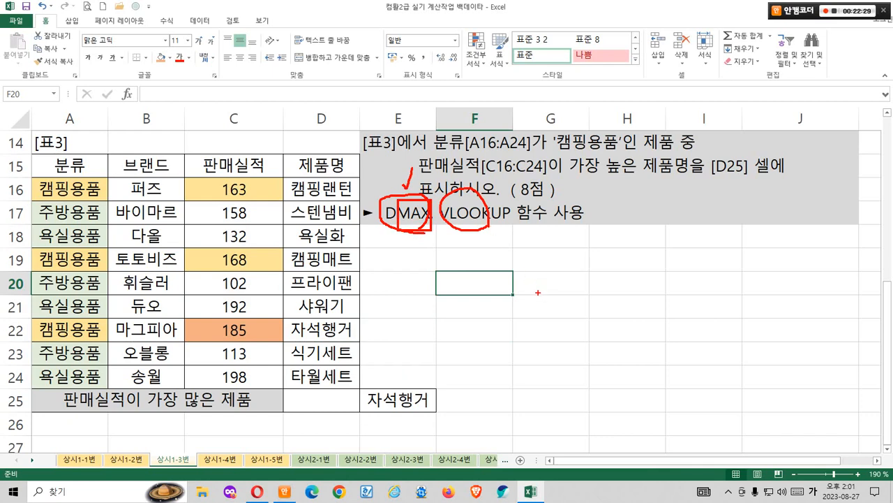
{"action": "key", "text": "Escape"}
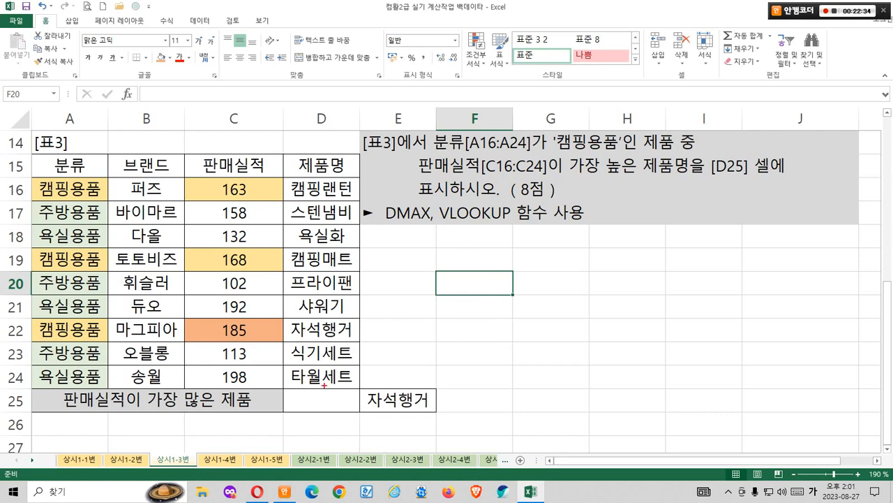
Step: Draw a vertical red line through the 제품명 column with two short strokes, a circle and a check mark, and clear the drawing
{"action": "left_click_drag", "start_coordinate": [325, 386], "coordinate": [324, 178]}
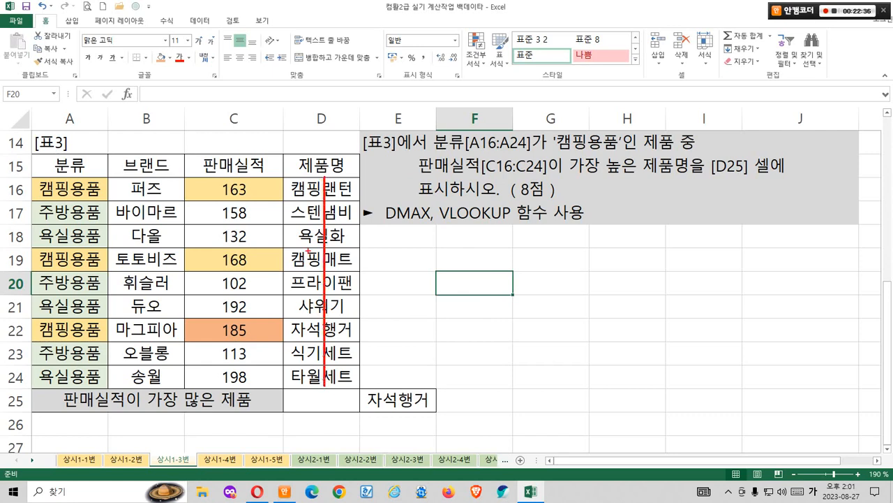
{"action": "left_click_drag", "start_coordinate": [308, 250], "coordinate": [308, 277]}
{"action": "left_click_drag", "start_coordinate": [349, 246], "coordinate": [349, 278]}
{"action": "mouse_move", "coordinate": [370, 296]}
{"action": "left_mouse_down"}
{"action": "mouse_move", "coordinate": [325, 307]}
{"action": "mouse_move", "coordinate": [360, 237]}
{"action": "mouse_move", "coordinate": [364, 285]}
{"action": "left_mouse_up"}
{"action": "left_click_drag", "start_coordinate": [323, 174], "coordinate": [333, 142]}
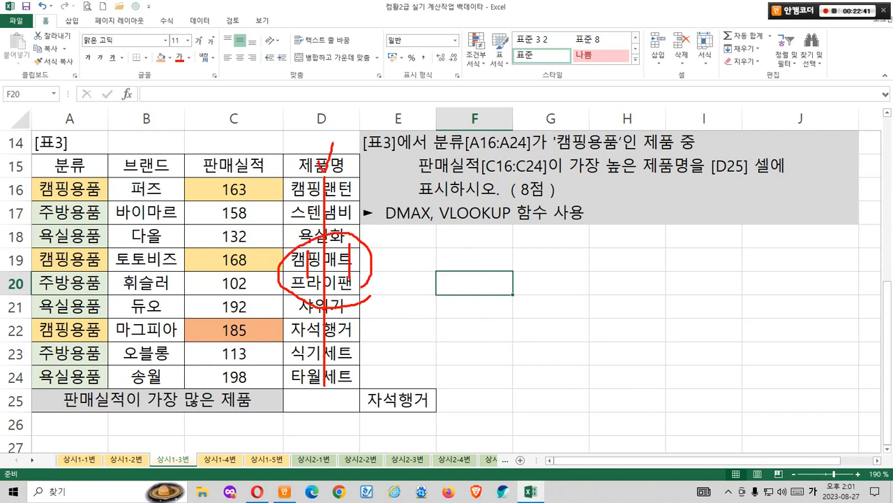
{"action": "key", "text": "Escape"}
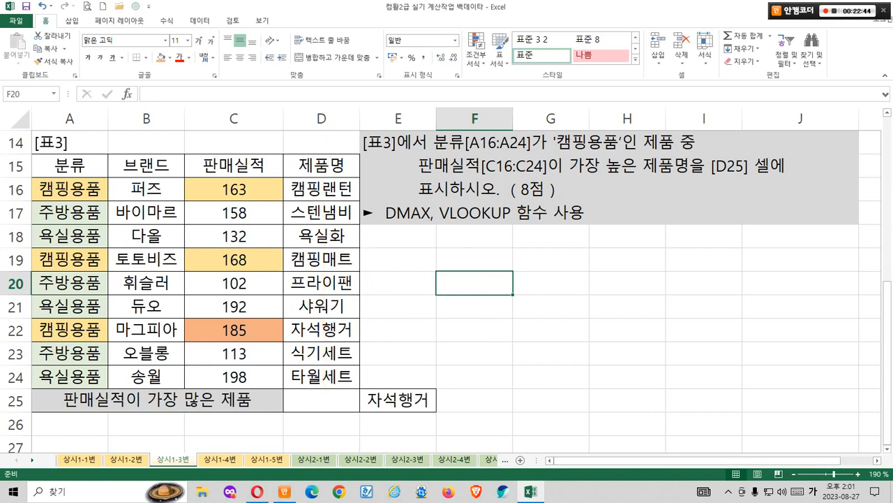
Step: Sketch a horizontal red line across row 20 with two circled strokes, circle VLOOKUP in the instructions, and clear the drawing
{"action": "left_click_drag", "start_coordinate": [454, 286], "coordinate": [778, 284]}
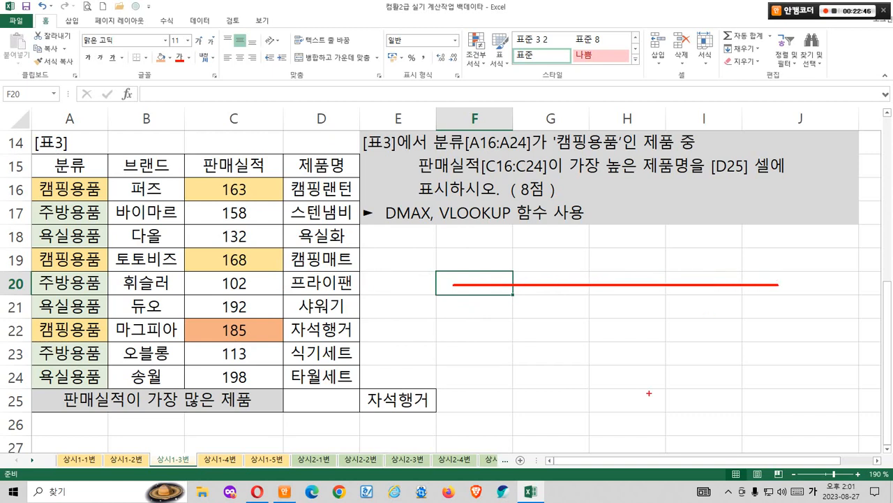
{"action": "mouse_move", "coordinate": [594, 273]}
{"action": "left_mouse_down"}
{"action": "mouse_move", "coordinate": [594, 303]}
{"action": "mouse_move", "coordinate": [611, 284]}
{"action": "mouse_move", "coordinate": [611, 296]}
{"action": "left_mouse_up"}
{"action": "mouse_move", "coordinate": [617, 320]}
{"action": "left_mouse_down"}
{"action": "mouse_move", "coordinate": [608, 324]}
{"action": "mouse_move", "coordinate": [624, 264]}
{"action": "mouse_move", "coordinate": [619, 323]}
{"action": "left_mouse_up"}
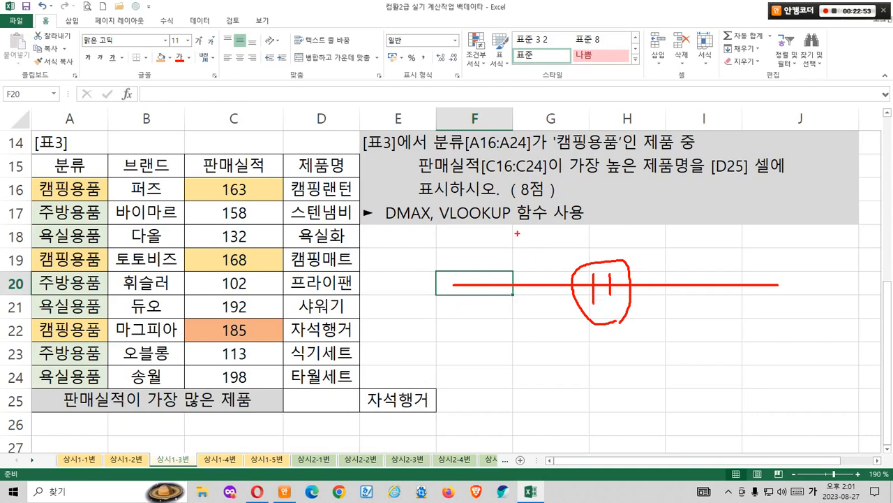
{"action": "mouse_move", "coordinate": [511, 228]}
{"action": "left_mouse_down"}
{"action": "mouse_move", "coordinate": [461, 233]}
{"action": "mouse_move", "coordinate": [444, 196]}
{"action": "mouse_move", "coordinate": [507, 214]}
{"action": "left_mouse_up"}
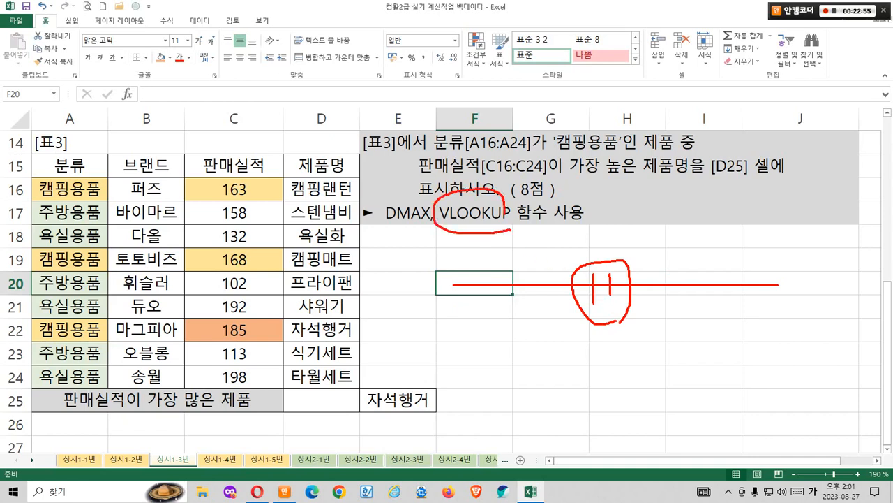
{"action": "key", "text": "Escape"}
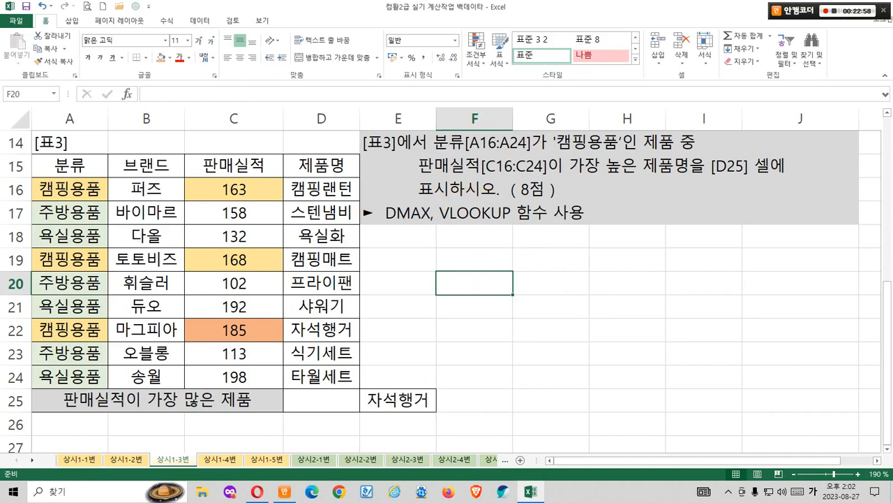
Step: Redraw the vertical line over D16:D24 with circled strokes at 캠핑매트 and a mark above the header, and clear it
{"action": "left_click_drag", "start_coordinate": [318, 388], "coordinate": [322, 171]}
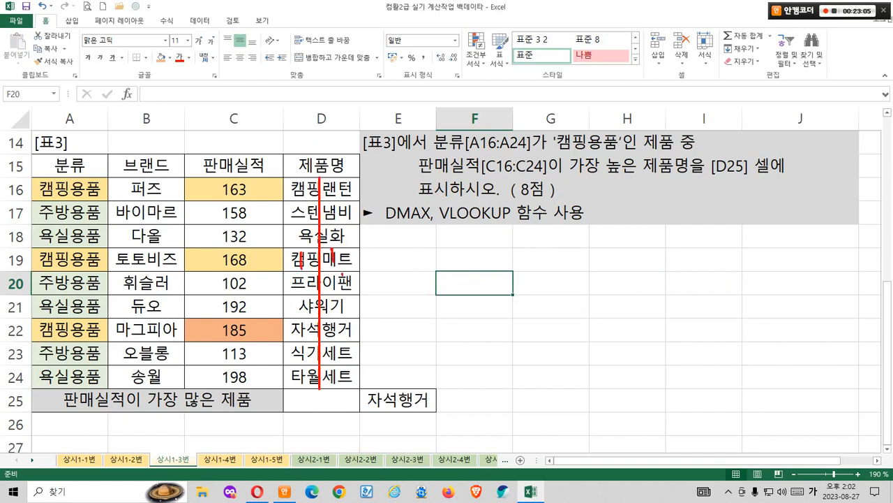
{"action": "mouse_move", "coordinate": [335, 268]}
{"action": "left_mouse_down"}
{"action": "mouse_move", "coordinate": [328, 246]}
{"action": "mouse_move", "coordinate": [346, 261]}
{"action": "left_mouse_up"}
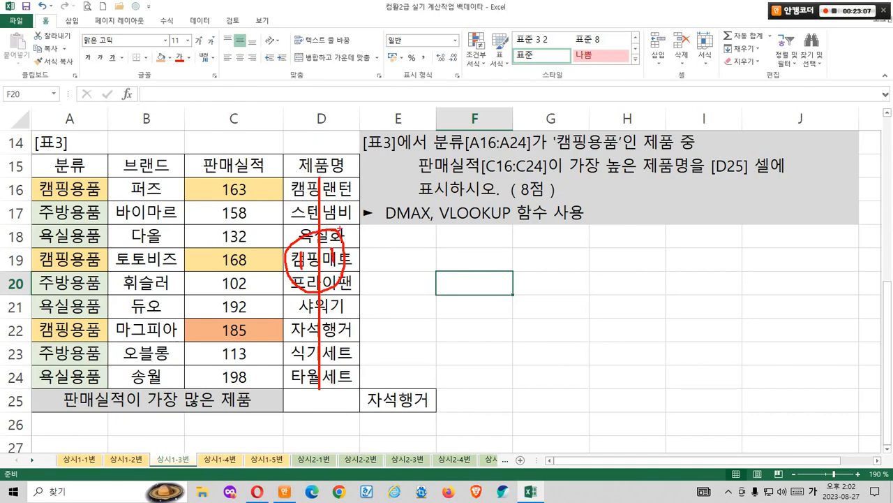
{"action": "left_click_drag", "start_coordinate": [312, 155], "coordinate": [327, 138]}
{"action": "key", "text": "Escape"}
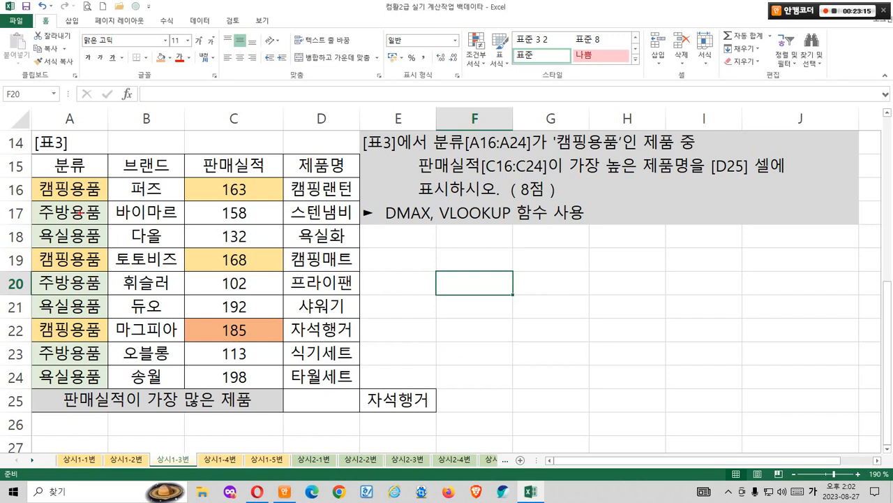
Step: Box A15:D24 in red ink, circle 캠핑용품 and the 185 in C22, and label DMAX as number 1
{"action": "mouse_move", "coordinate": [30, 155]}
{"action": "left_mouse_down"}
{"action": "mouse_move", "coordinate": [236, 270]}
{"action": "mouse_move", "coordinate": [352, 388]}
{"action": "left_mouse_up"}
{"action": "mouse_move", "coordinate": [84, 172]}
{"action": "left_mouse_down"}
{"action": "mouse_move", "coordinate": [75, 205]}
{"action": "mouse_move", "coordinate": [86, 169]}
{"action": "left_mouse_up"}
{"action": "mouse_move", "coordinate": [253, 340]}
{"action": "left_mouse_down"}
{"action": "mouse_move", "coordinate": [231, 349]}
{"action": "mouse_move", "coordinate": [230, 308]}
{"action": "mouse_move", "coordinate": [248, 337]}
{"action": "left_mouse_up"}
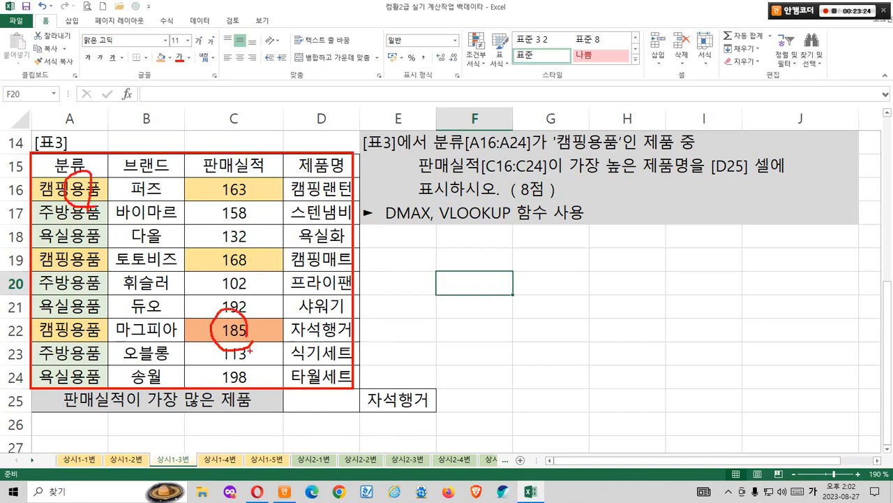
{"action": "left_click_drag", "start_coordinate": [222, 258], "coordinate": [235, 282]}
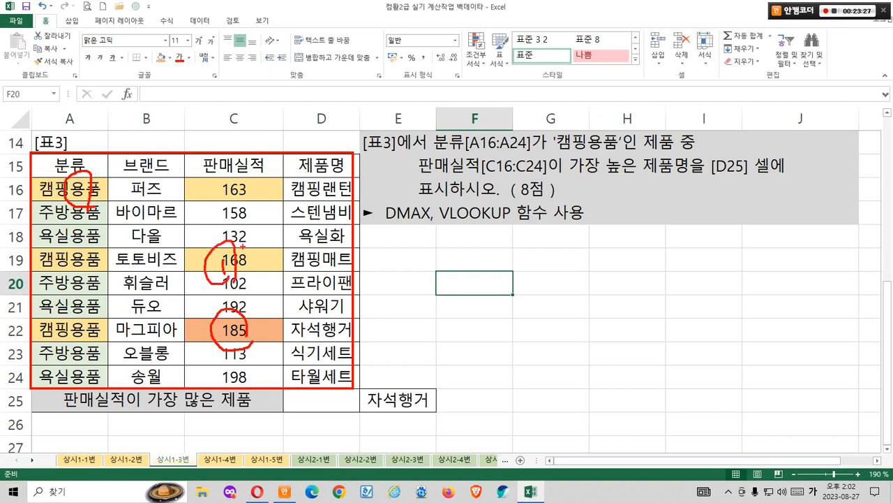
{"action": "mouse_move", "coordinate": [245, 249]}
{"action": "left_mouse_down"}
{"action": "mouse_move", "coordinate": [257, 263]}
{"action": "mouse_move", "coordinate": [253, 278]}
{"action": "left_mouse_up"}
{"action": "mouse_move", "coordinate": [272, 244]}
{"action": "left_mouse_down"}
{"action": "mouse_move", "coordinate": [269, 271]}
{"action": "mouse_move", "coordinate": [287, 239]}
{"action": "mouse_move", "coordinate": [290, 261]}
{"action": "mouse_move", "coordinate": [296, 251]}
{"action": "mouse_move", "coordinate": [327, 250]}
{"action": "left_mouse_up"}
Step: Mark 자석행거, label the VLOOKUP part as number 2 with V around DMAX, underline DMAX, and clear the drawing
{"action": "mouse_move", "coordinate": [307, 357]}
{"action": "left_mouse_down"}
{"action": "mouse_move", "coordinate": [189, 242]}
{"action": "mouse_move", "coordinate": [352, 340]}
{"action": "mouse_move", "coordinate": [320, 333]}
{"action": "left_mouse_up"}
{"action": "mouse_move", "coordinate": [278, 168]}
{"action": "left_mouse_down"}
{"action": "mouse_move", "coordinate": [306, 171]}
{"action": "mouse_move", "coordinate": [310, 144]}
{"action": "left_mouse_up"}
{"action": "mouse_move", "coordinate": [319, 153]}
{"action": "left_mouse_down"}
{"action": "mouse_move", "coordinate": [325, 166]}
{"action": "mouse_move", "coordinate": [336, 138]}
{"action": "mouse_move", "coordinate": [234, 94]}
{"action": "mouse_move", "coordinate": [211, 206]}
{"action": "left_mouse_up"}
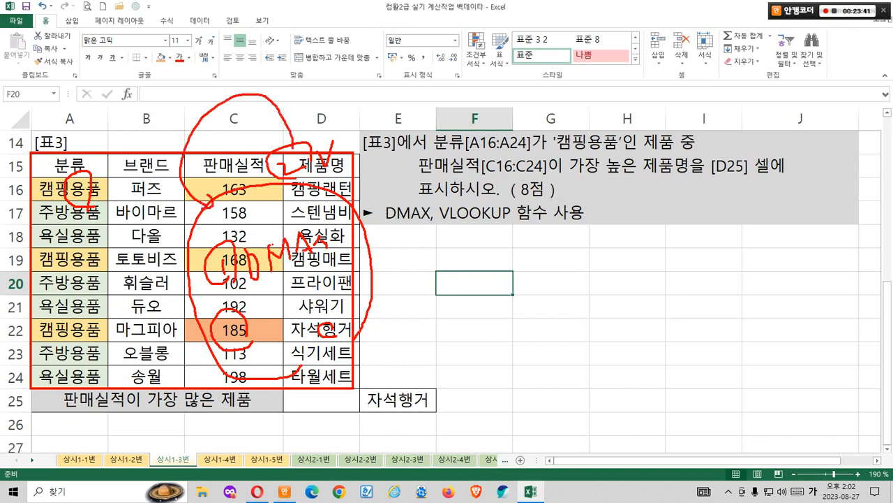
{"action": "left_click_drag", "start_coordinate": [327, 181], "coordinate": [342, 163]}
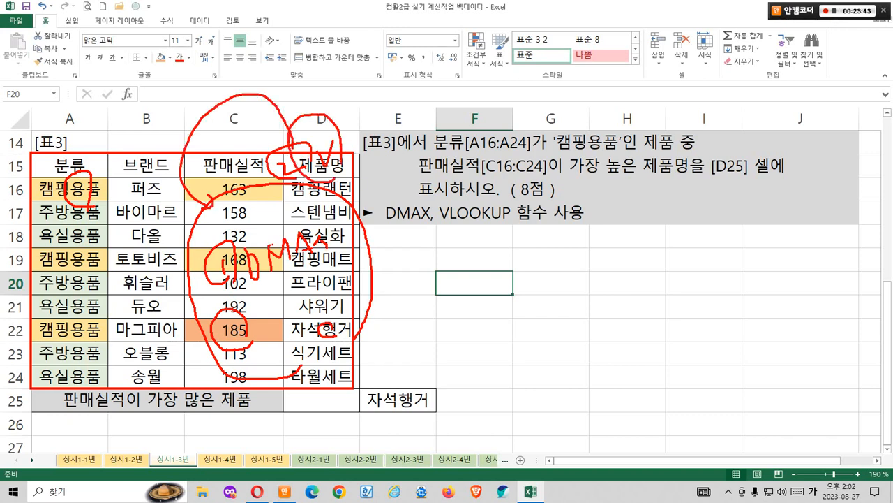
{"action": "left_click_drag", "start_coordinate": [241, 278], "coordinate": [411, 245]}
{"action": "left_click_drag", "start_coordinate": [256, 294], "coordinate": [370, 261]}
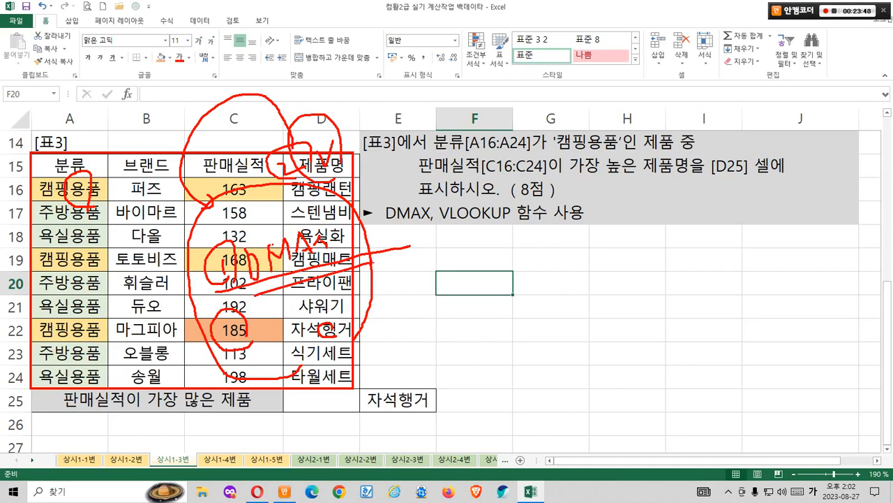
{"action": "key", "text": "e"}
Step: Circle the 185 in C22 with an arrow to 자석행거, and label DMAX as 1 D and VLOOKUP as 2 V
{"action": "mouse_move", "coordinate": [269, 357]}
{"action": "left_mouse_down"}
{"action": "mouse_move", "coordinate": [241, 302]}
{"action": "mouse_move", "coordinate": [256, 365]}
{"action": "mouse_move", "coordinate": [304, 314]}
{"action": "mouse_move", "coordinate": [309, 331]}
{"action": "left_mouse_up"}
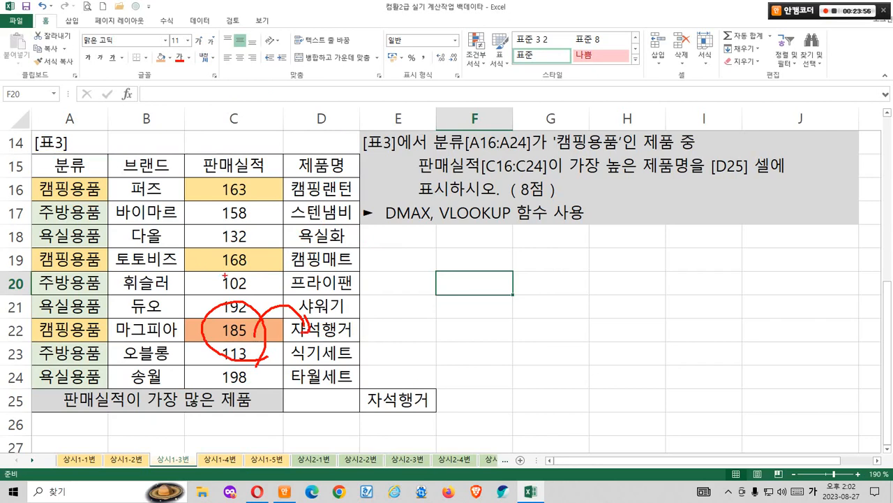
{"action": "left_click_drag", "start_coordinate": [224, 272], "coordinate": [229, 290]}
{"action": "mouse_move", "coordinate": [249, 254]}
{"action": "left_mouse_down"}
{"action": "mouse_move", "coordinate": [256, 270]}
{"action": "mouse_move", "coordinate": [266, 254]}
{"action": "left_mouse_up"}
{"action": "mouse_move", "coordinate": [299, 409]}
{"action": "left_mouse_down"}
{"action": "mouse_move", "coordinate": [236, 420]}
{"action": "mouse_move", "coordinate": [282, 222]}
{"action": "mouse_move", "coordinate": [286, 398]}
{"action": "left_mouse_up"}
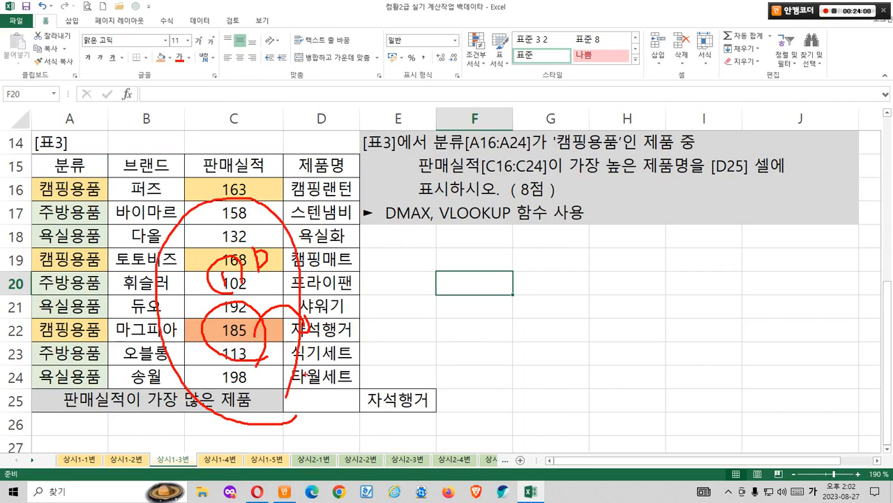
{"action": "mouse_move", "coordinate": [301, 312]}
{"action": "left_mouse_down"}
{"action": "mouse_move", "coordinate": [316, 297]}
{"action": "mouse_move", "coordinate": [325, 328]}
{"action": "left_mouse_up"}
{"action": "left_click_drag", "start_coordinate": [318, 324], "coordinate": [331, 311]}
{"action": "mouse_move", "coordinate": [322, 250]}
{"action": "left_mouse_down"}
{"action": "mouse_move", "coordinate": [341, 256]}
{"action": "mouse_move", "coordinate": [344, 237]}
{"action": "mouse_move", "coordinate": [389, 219]}
{"action": "left_mouse_up"}
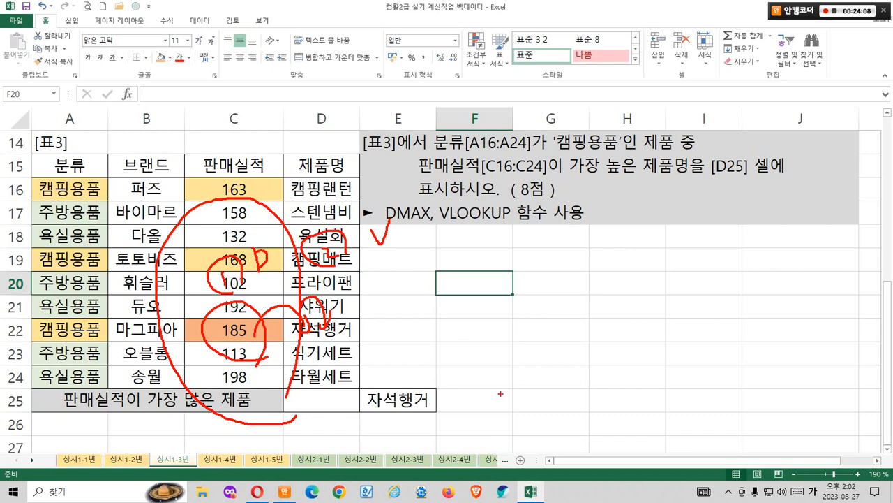
Step: Clear the drawing, start inserting a function in D25, and choose VLOOKUP from the full function list
{"action": "key", "text": "Escape"}
{"action": "left_click", "coordinate": [321, 401]}
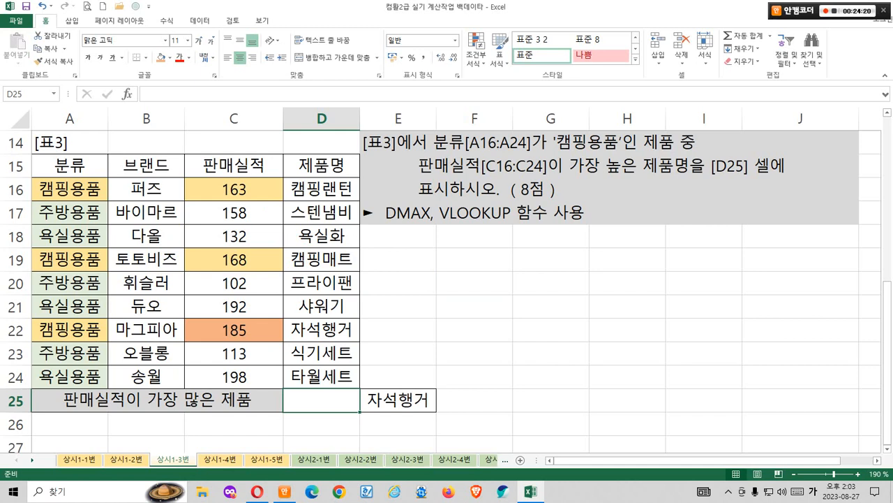
{"action": "key", "text": "ctrl"}
{"action": "key", "text": "shift+F3"}
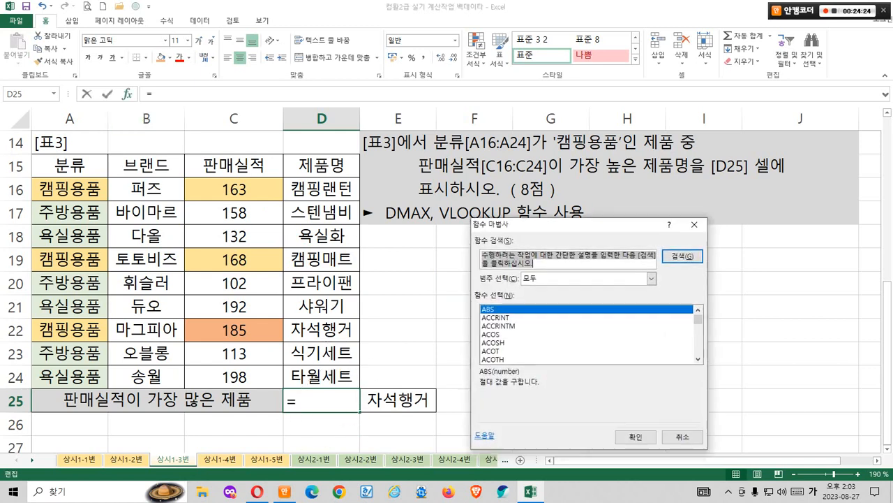
{"action": "left_click_drag", "start_coordinate": [559, 224], "coordinate": [532, 134]}
{"action": "left_click", "coordinate": [518, 253]}
{"action": "key", "text": "v"}
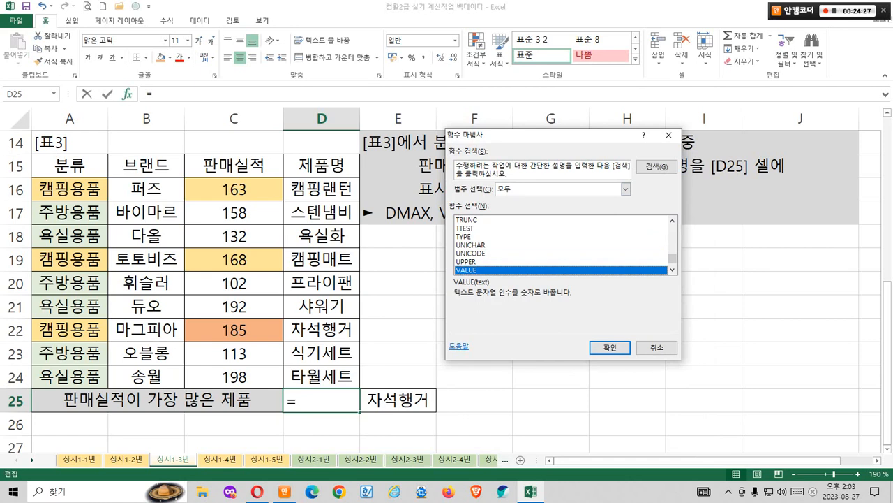
{"action": "scroll", "coordinate": [565, 245], "scroll_direction": "down", "scroll_amount": 4}
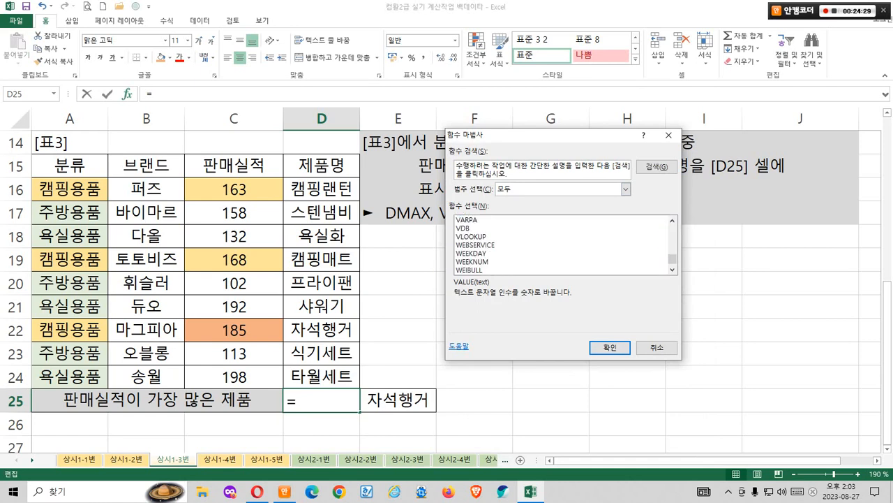
{"action": "left_click", "coordinate": [471, 236]}
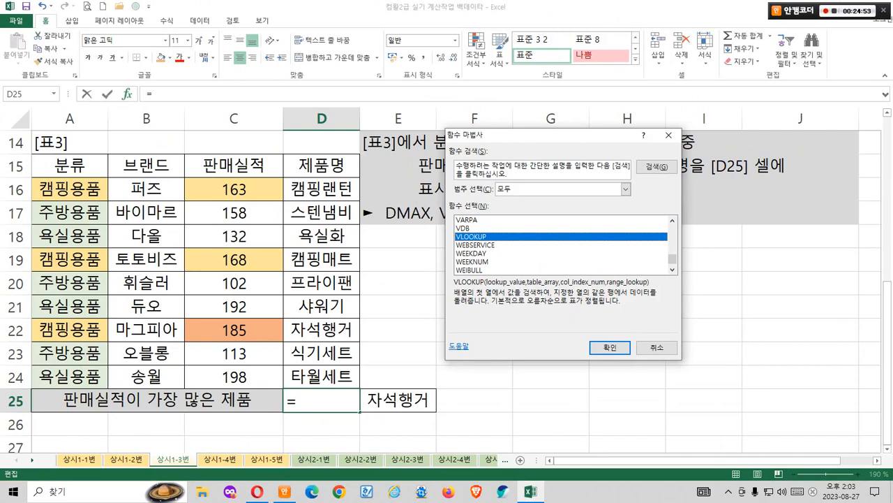
Step: Circle the 185 in C22, draw a line through the 판매실적 values, box C16:D24 in red, and clear the drawing
{"action": "mouse_move", "coordinate": [254, 344]}
{"action": "left_mouse_down"}
{"action": "mouse_move", "coordinate": [227, 353]}
{"action": "mouse_move", "coordinate": [240, 311]}
{"action": "mouse_move", "coordinate": [251, 343]}
{"action": "left_mouse_up"}
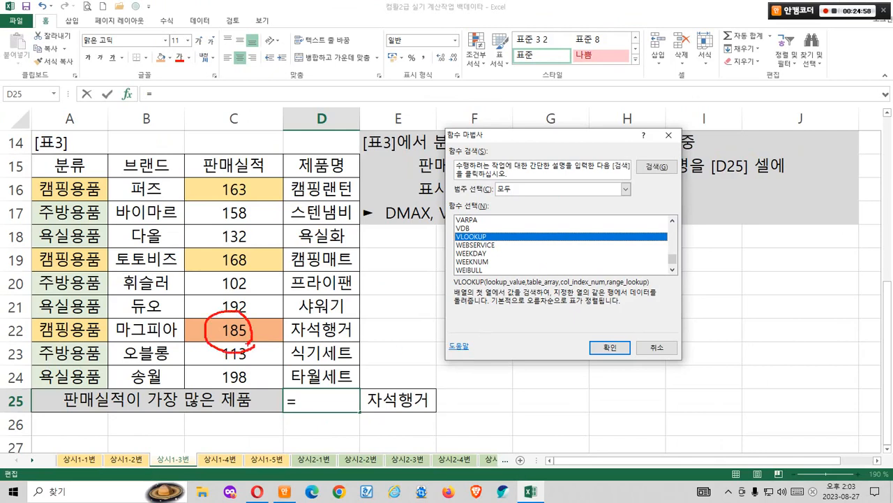
{"action": "left_click_drag", "start_coordinate": [241, 379], "coordinate": [233, 282]}
{"action": "mouse_move", "coordinate": [208, 187]}
{"action": "left_mouse_down"}
{"action": "mouse_move", "coordinate": [364, 346]}
{"action": "mouse_move", "coordinate": [358, 387]}
{"action": "left_mouse_up"}
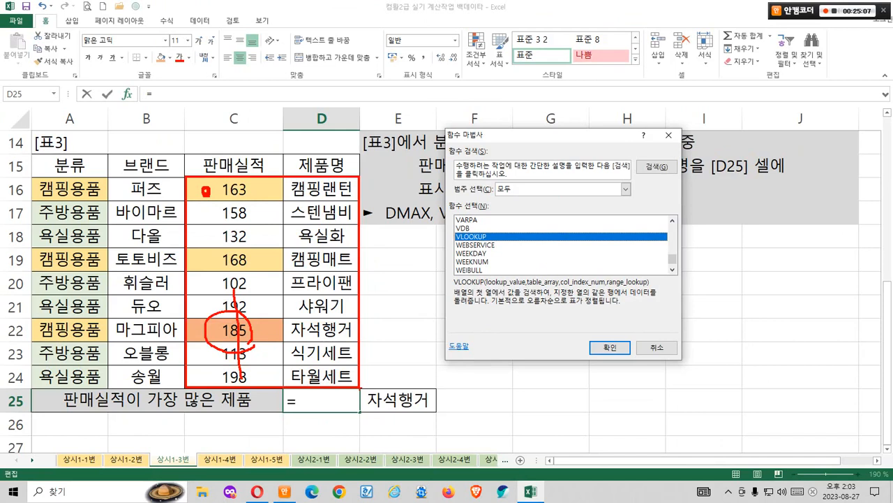
{"action": "key", "text": "Escape"}
Step: Box C15:D24 in red with an X beside it, and mark the 판매실적 header with an arc to 제품명
{"action": "mouse_move", "coordinate": [185, 153]}
{"action": "left_mouse_down"}
{"action": "mouse_move", "coordinate": [279, 195]}
{"action": "mouse_move", "coordinate": [360, 357]}
{"action": "mouse_move", "coordinate": [360, 388]}
{"action": "left_mouse_up"}
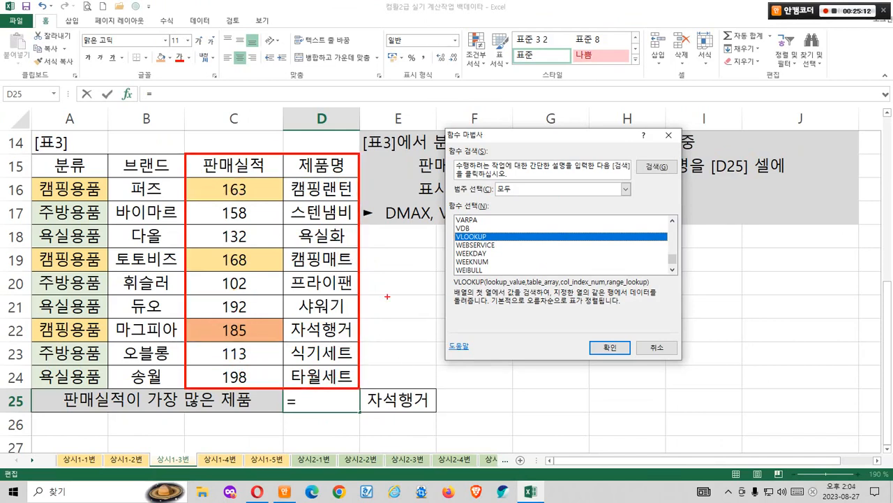
{"action": "left_click_drag", "start_coordinate": [418, 286], "coordinate": [403, 322]}
{"action": "left_click_drag", "start_coordinate": [397, 303], "coordinate": [428, 318]}
{"action": "left_click_drag", "start_coordinate": [239, 170], "coordinate": [243, 168]}
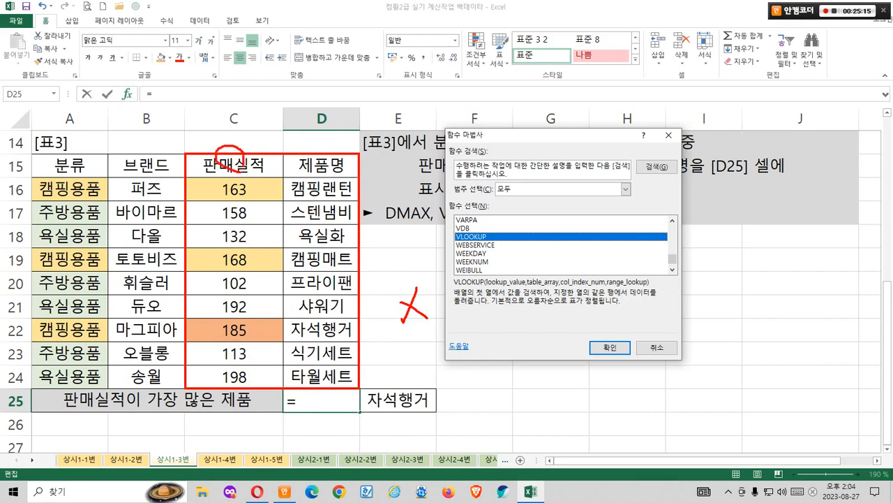
{"action": "mouse_move", "coordinate": [293, 146]}
{"action": "left_mouse_down"}
{"action": "mouse_move", "coordinate": [307, 167]}
{"action": "mouse_move", "coordinate": [262, 159]}
{"action": "mouse_move", "coordinate": [300, 159]}
{"action": "left_mouse_up"}
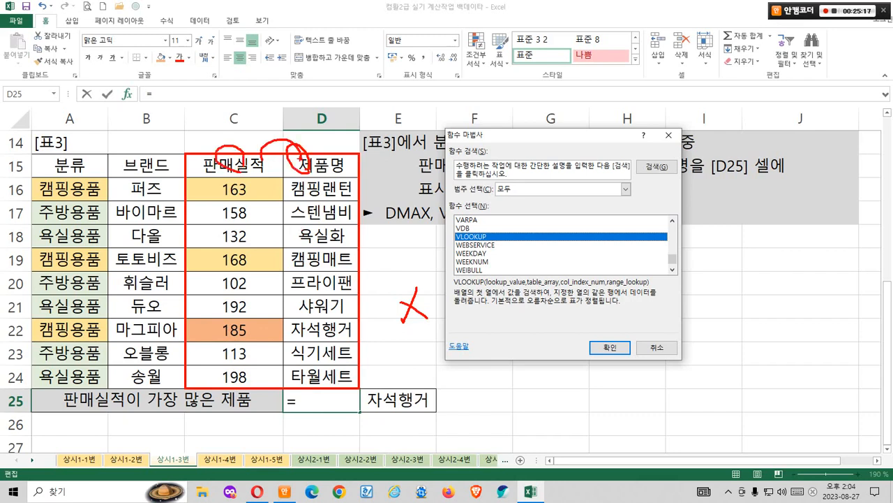
Step: Write a large D above the table, mark the 판매실적 and 제품명 headers again, and clear the drawing
{"action": "left_click_drag", "start_coordinate": [364, 50], "coordinate": [372, 114]}
{"action": "mouse_move", "coordinate": [365, 52]}
{"action": "left_mouse_down"}
{"action": "mouse_move", "coordinate": [384, 51]}
{"action": "mouse_move", "coordinate": [387, 110]}
{"action": "left_mouse_up"}
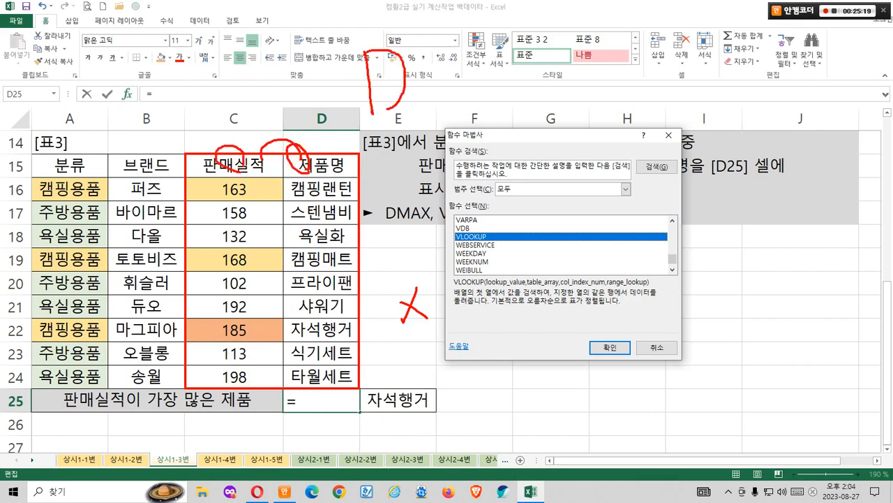
{"action": "left_click_drag", "start_coordinate": [220, 154], "coordinate": [232, 166]}
{"action": "left_click_drag", "start_coordinate": [296, 150], "coordinate": [306, 163]}
{"action": "key", "text": "Escape"}
Step: Cross out the 판매실적 and 제품명 headers, add a large D and a mark across the header row, and clear the drawing
{"action": "mouse_move", "coordinate": [243, 143]}
{"action": "left_mouse_down"}
{"action": "mouse_move", "coordinate": [231, 172]}
{"action": "mouse_move", "coordinate": [252, 170]}
{"action": "left_mouse_up"}
{"action": "left_click_drag", "start_coordinate": [323, 143], "coordinate": [315, 165]}
{"action": "left_click_drag", "start_coordinate": [315, 149], "coordinate": [329, 162]}
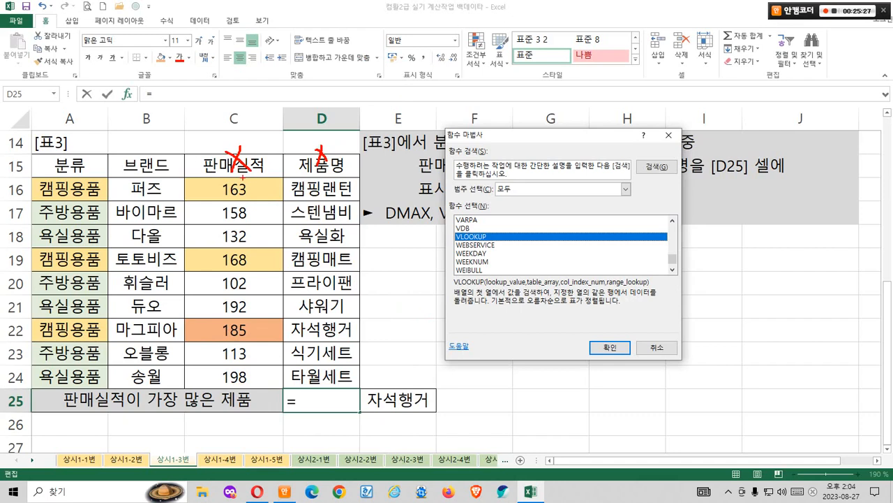
{"action": "mouse_move", "coordinate": [208, 164]}
{"action": "left_mouse_down"}
{"action": "mouse_move", "coordinate": [198, 166]}
{"action": "mouse_move", "coordinate": [199, 148]}
{"action": "left_mouse_up"}
{"action": "left_click_drag", "start_coordinate": [349, 64], "coordinate": [352, 145]}
{"action": "mouse_move", "coordinate": [353, 66]}
{"action": "left_mouse_down"}
{"action": "mouse_move", "coordinate": [363, 70]}
{"action": "mouse_move", "coordinate": [377, 154]}
{"action": "mouse_move", "coordinate": [340, 137]}
{"action": "left_mouse_up"}
{"action": "left_click_drag", "start_coordinate": [261, 150], "coordinate": [287, 140]}
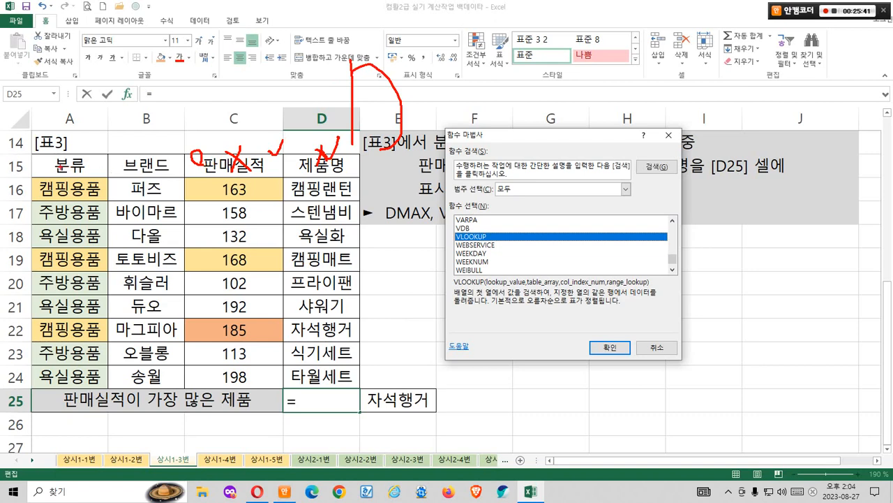
{"action": "mouse_move", "coordinate": [60, 166]}
{"action": "left_mouse_down"}
{"action": "mouse_move", "coordinate": [362, 154]}
{"action": "mouse_move", "coordinate": [364, 162]}
{"action": "left_mouse_up"}
{"action": "key", "text": "Escape"}
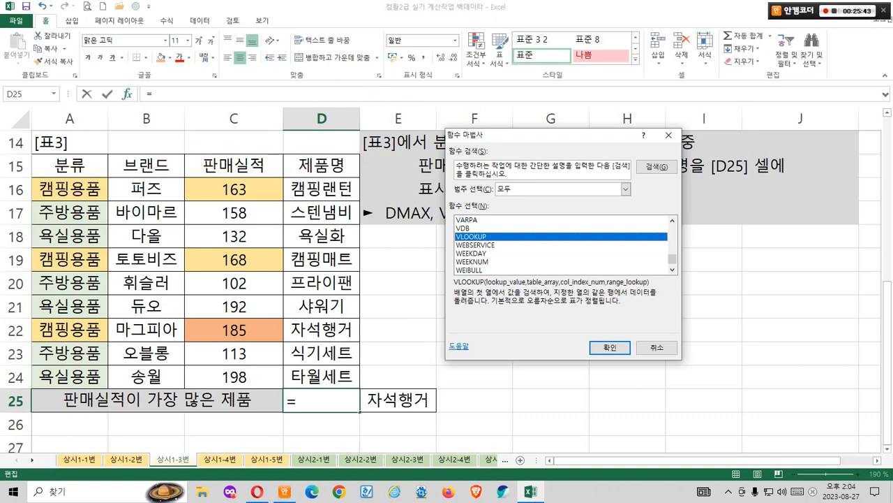
Step: Box C16:D24 and clear it, and box B16:D24 in red with an X drawn above the sheet
{"action": "mouse_move", "coordinate": [189, 180]}
{"action": "left_mouse_down"}
{"action": "mouse_move", "coordinate": [235, 183]}
{"action": "mouse_move", "coordinate": [363, 367]}
{"action": "mouse_move", "coordinate": [356, 382]}
{"action": "left_mouse_up"}
{"action": "key", "text": "Escape"}
{"action": "mouse_move", "coordinate": [110, 179]}
{"action": "left_mouse_down"}
{"action": "mouse_move", "coordinate": [321, 270]}
{"action": "mouse_move", "coordinate": [354, 383]}
{"action": "left_mouse_up"}
{"action": "left_click_drag", "start_coordinate": [511, 5], "coordinate": [492, 66]}
{"action": "left_click_drag", "start_coordinate": [483, 22], "coordinate": [519, 64]}
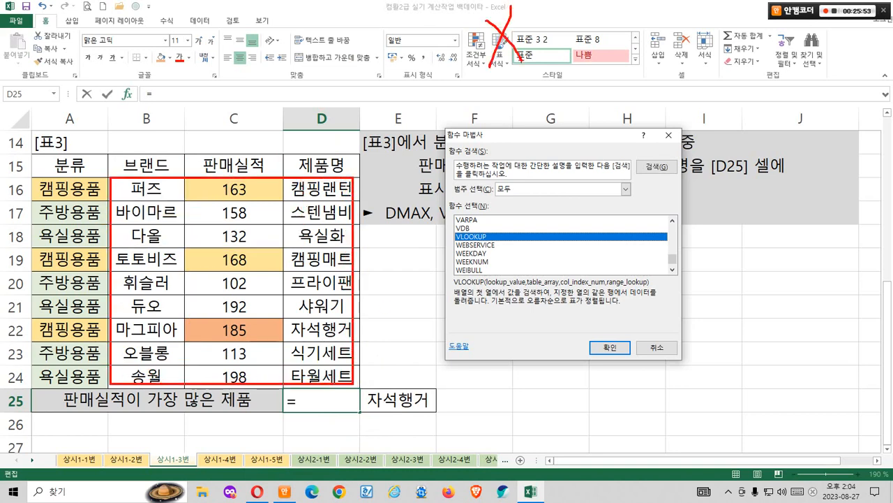
Step: Circle the 185 in C22, box C16:D24 and the VLOOKUP description's first-column phrase, and clear the drawing
{"action": "mouse_move", "coordinate": [241, 345]}
{"action": "left_mouse_down"}
{"action": "mouse_move", "coordinate": [221, 322]}
{"action": "mouse_move", "coordinate": [238, 347]}
{"action": "mouse_move", "coordinate": [249, 328]}
{"action": "mouse_move", "coordinate": [258, 345]}
{"action": "left_mouse_up"}
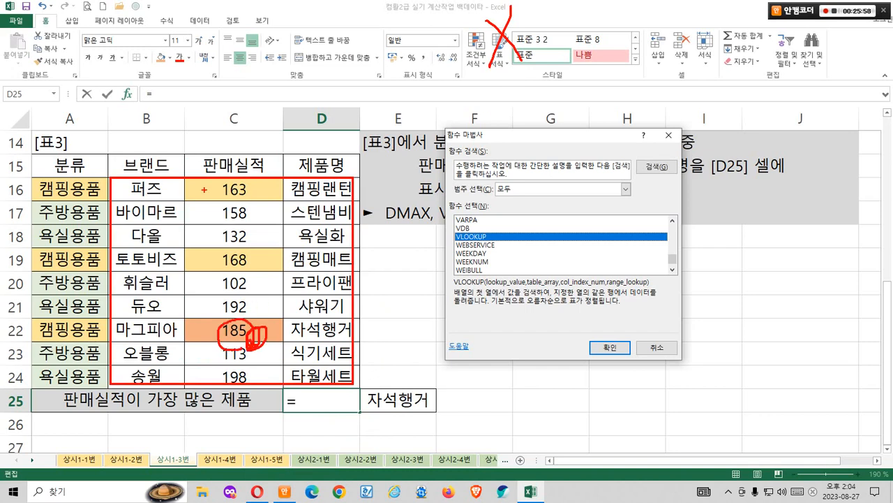
{"action": "mouse_move", "coordinate": [203, 185]}
{"action": "left_mouse_down"}
{"action": "mouse_move", "coordinate": [196, 195]}
{"action": "mouse_move", "coordinate": [362, 381]}
{"action": "left_mouse_up"}
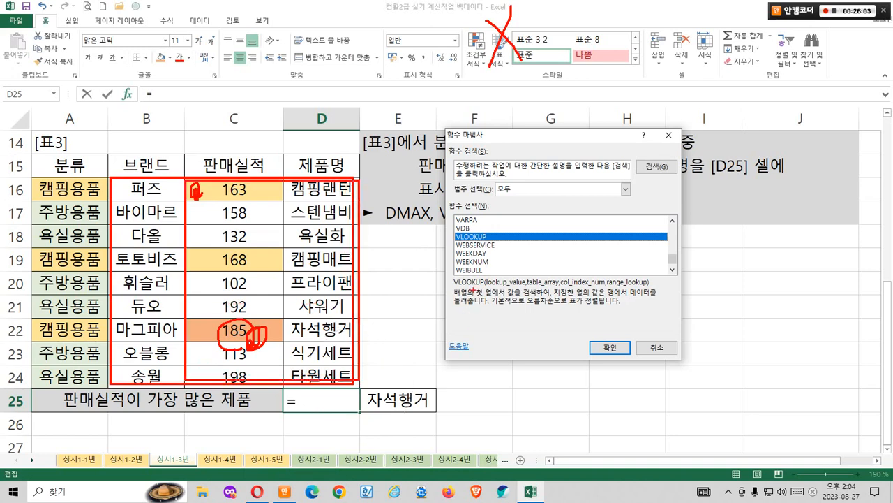
{"action": "mouse_move", "coordinate": [452, 300]}
{"action": "left_mouse_down"}
{"action": "mouse_move", "coordinate": [538, 283]}
{"action": "mouse_move", "coordinate": [454, 302]}
{"action": "left_mouse_up"}
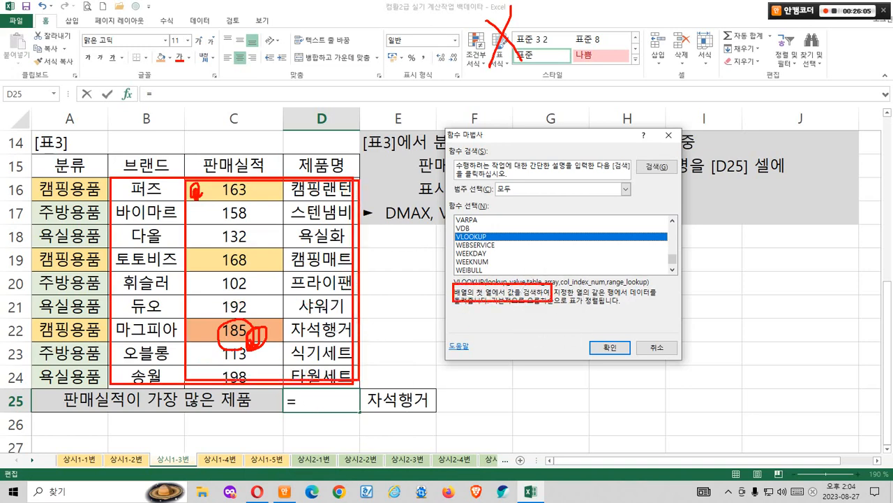
{"action": "key", "text": "Escape"}
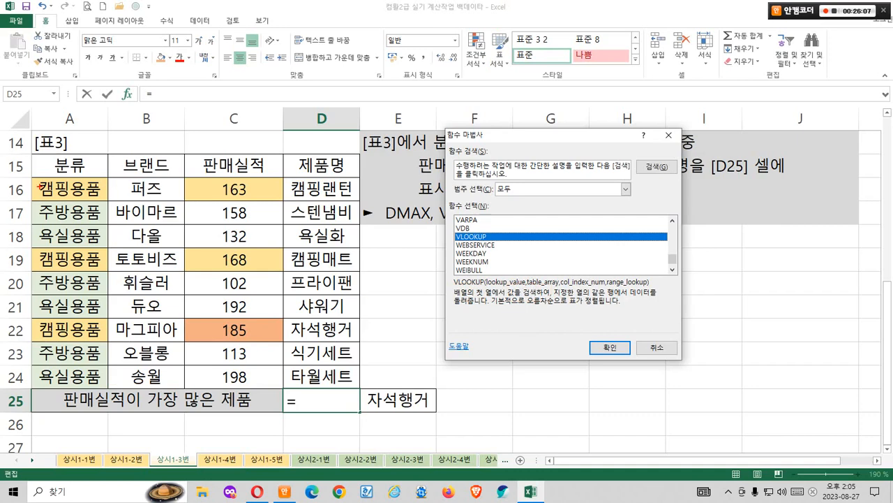
Step: Box A16:D24 in red, circle the 185 in C22, cross out the 분류 column entries, and clear the drawing
{"action": "left_click_drag", "start_coordinate": [30, 178], "coordinate": [357, 382]}
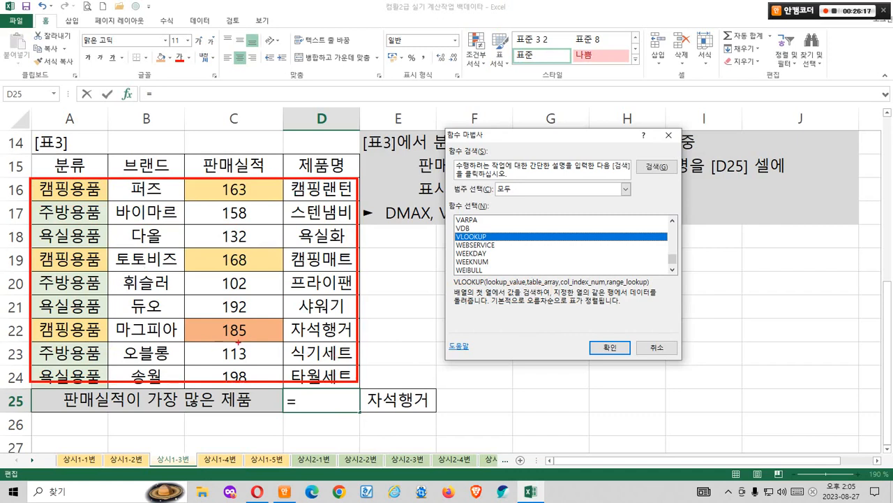
{"action": "mouse_move", "coordinate": [238, 342]}
{"action": "left_mouse_down"}
{"action": "mouse_move", "coordinate": [209, 331]}
{"action": "mouse_move", "coordinate": [246, 342]}
{"action": "mouse_move", "coordinate": [222, 342]}
{"action": "mouse_move", "coordinate": [251, 312]}
{"action": "left_mouse_up"}
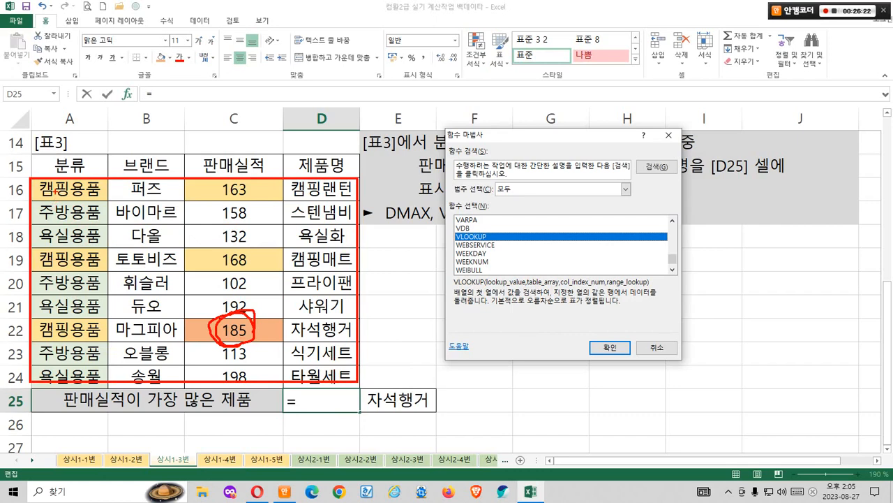
{"action": "mouse_move", "coordinate": [55, 182]}
{"action": "left_mouse_down"}
{"action": "mouse_move", "coordinate": [70, 166]}
{"action": "mouse_move", "coordinate": [68, 260]}
{"action": "left_mouse_up"}
{"action": "left_click_drag", "start_coordinate": [81, 164], "coordinate": [55, 262]}
{"action": "left_click_drag", "start_coordinate": [47, 181], "coordinate": [101, 286]}
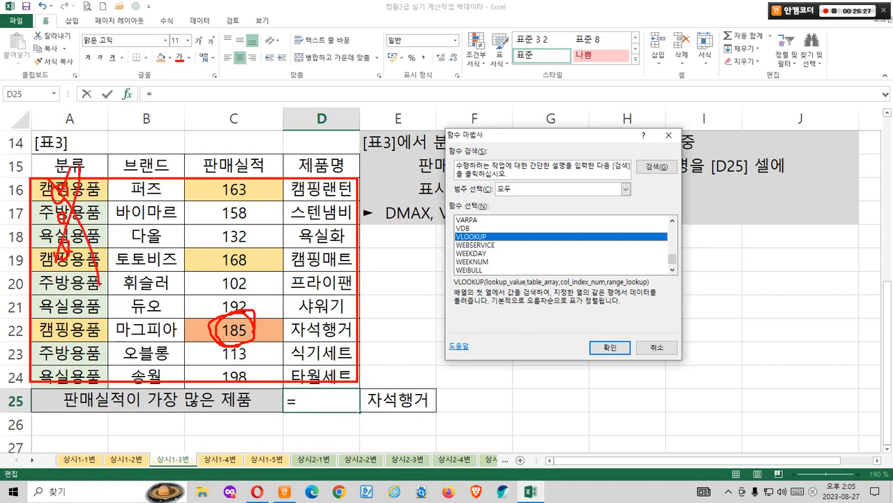
{"action": "key", "text": "Escape"}
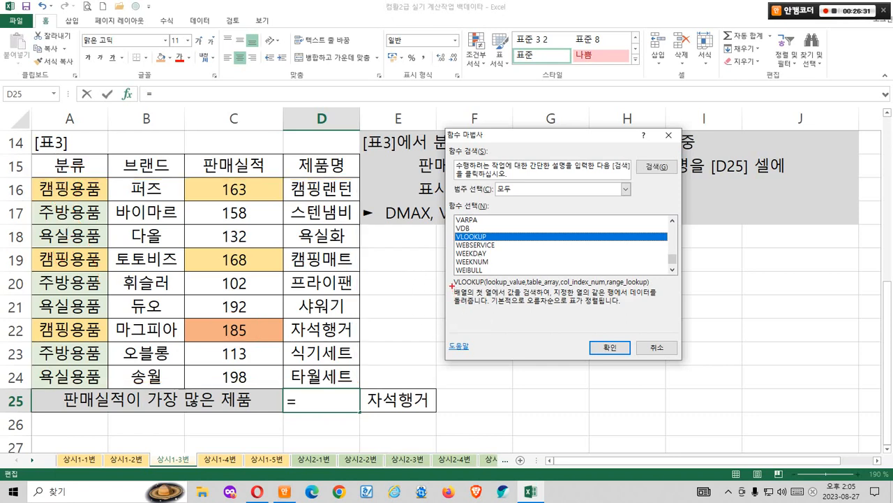
Step: Box the phrase 배열의 첫 열에서 값을 검색하여, circle the 185 in C22, box C16:D24, and clear the drawing
{"action": "left_click_drag", "start_coordinate": [451, 284], "coordinate": [553, 300]}
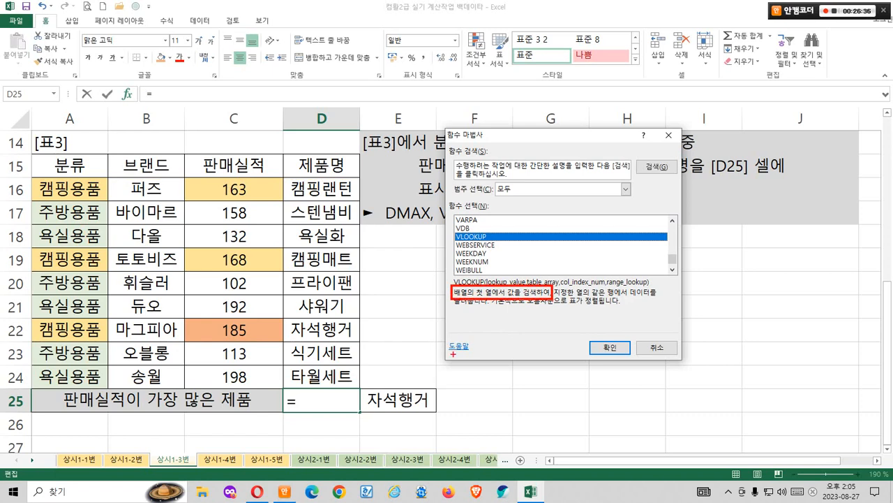
{"action": "mouse_move", "coordinate": [250, 350]}
{"action": "left_mouse_down"}
{"action": "mouse_move", "coordinate": [205, 328]}
{"action": "mouse_move", "coordinate": [251, 345]}
{"action": "left_mouse_up"}
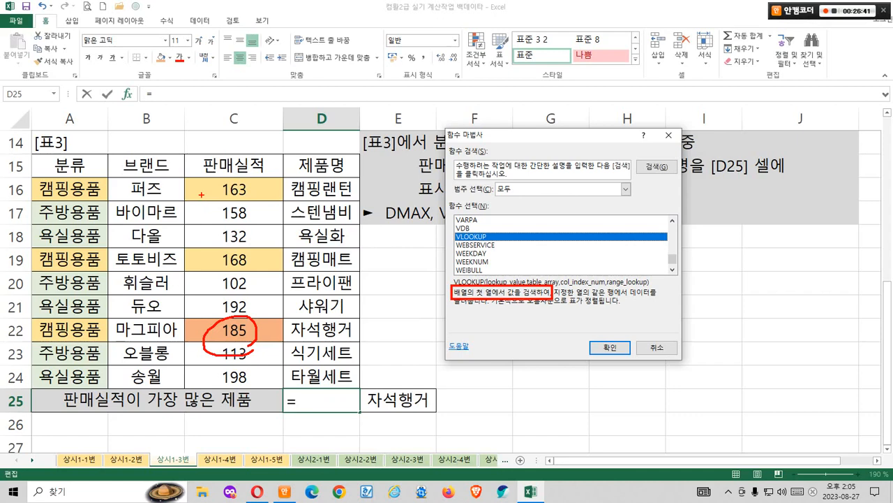
{"action": "mouse_move", "coordinate": [186, 179]}
{"action": "left_mouse_down"}
{"action": "mouse_move", "coordinate": [276, 183]}
{"action": "mouse_move", "coordinate": [370, 347]}
{"action": "mouse_move", "coordinate": [357, 386]}
{"action": "left_mouse_up"}
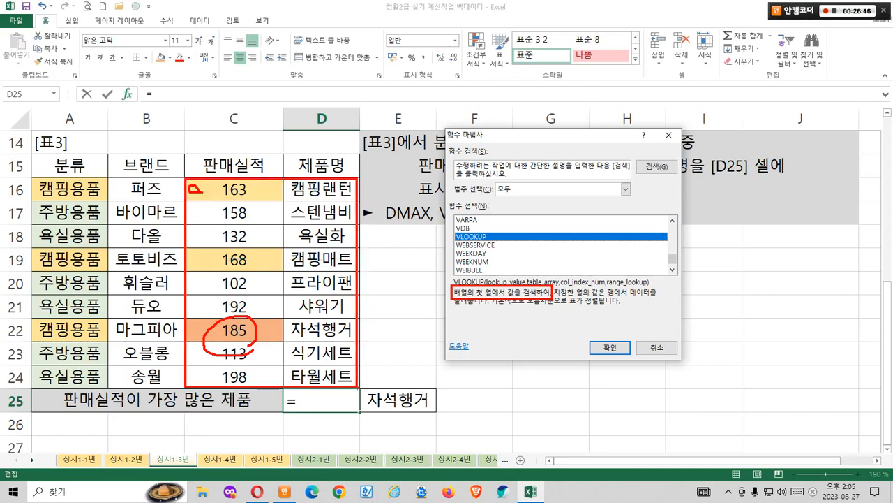
{"action": "key", "text": "Escape"}
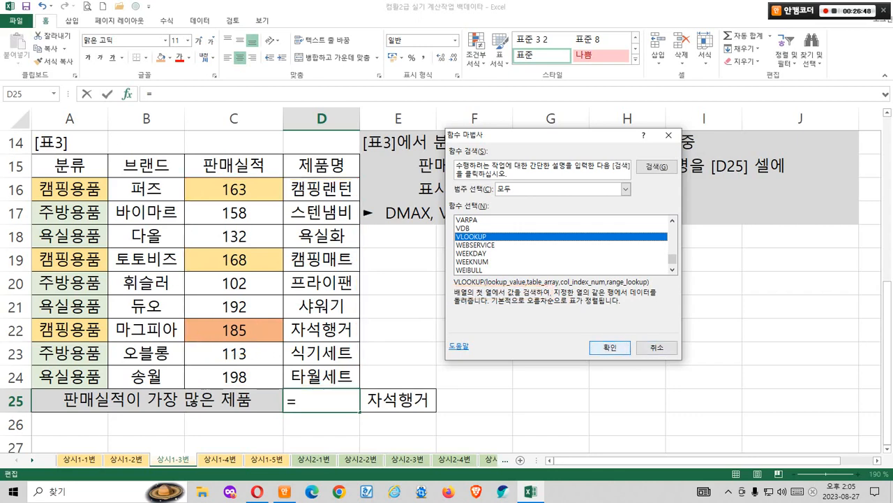
Step: Open the VLOOKUP arguments, link Lookup_value to its description with a red curve and underline, and clear the marks
{"action": "left_click", "coordinate": [610, 347]}
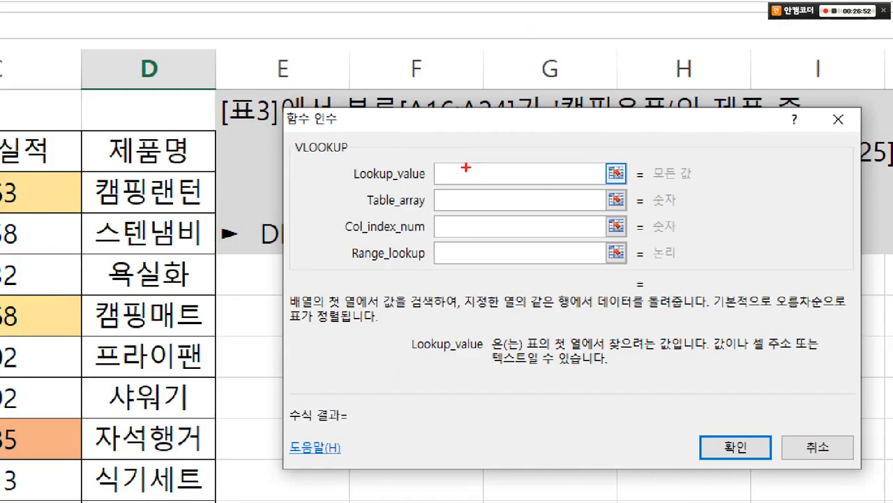
{"action": "mouse_move", "coordinate": [496, 175]}
{"action": "left_mouse_down"}
{"action": "mouse_move", "coordinate": [473, 182]}
{"action": "mouse_move", "coordinate": [455, 275]}
{"action": "left_mouse_up"}
{"action": "left_click_drag", "start_coordinate": [487, 358], "coordinate": [696, 357]}
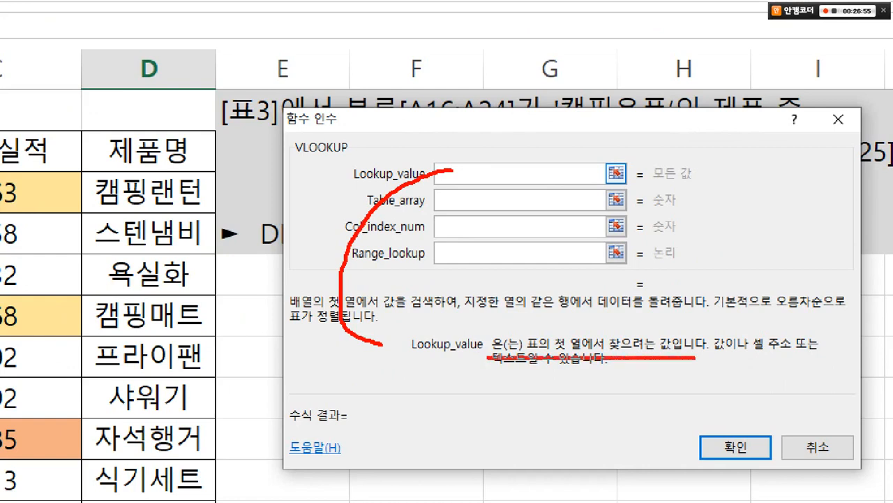
{"action": "mouse_move", "coordinate": [562, 362]}
{"action": "left_mouse_down"}
{"action": "mouse_move", "coordinate": [536, 364]}
{"action": "mouse_move", "coordinate": [587, 349]}
{"action": "mouse_move", "coordinate": [567, 372]}
{"action": "left_mouse_up"}
{"action": "key", "text": "Escape"}
{"action": "key", "text": "ctrl+2"}
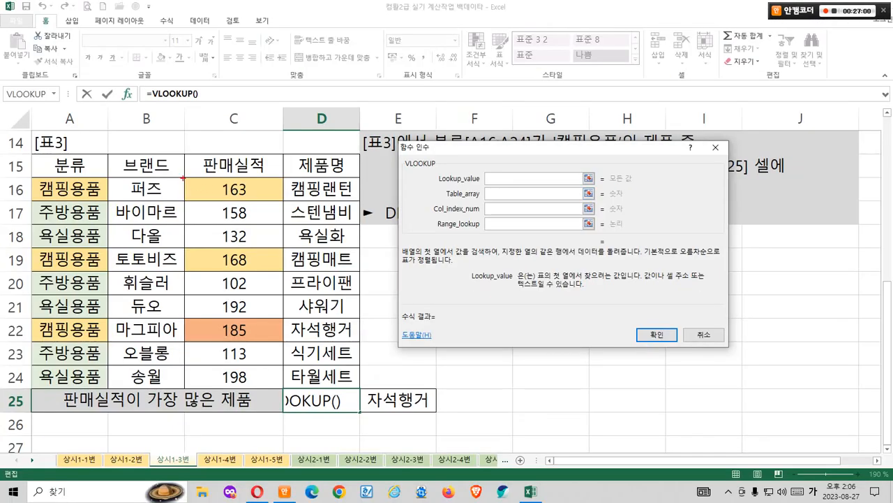
Step: Box C16:D24 with an arrow down 판매실적, check Lookup_value, write a circled 185 above it, and clear the drawing
{"action": "mouse_move", "coordinate": [184, 178]}
{"action": "left_mouse_down"}
{"action": "mouse_move", "coordinate": [339, 341]}
{"action": "mouse_move", "coordinate": [359, 384]}
{"action": "left_mouse_up"}
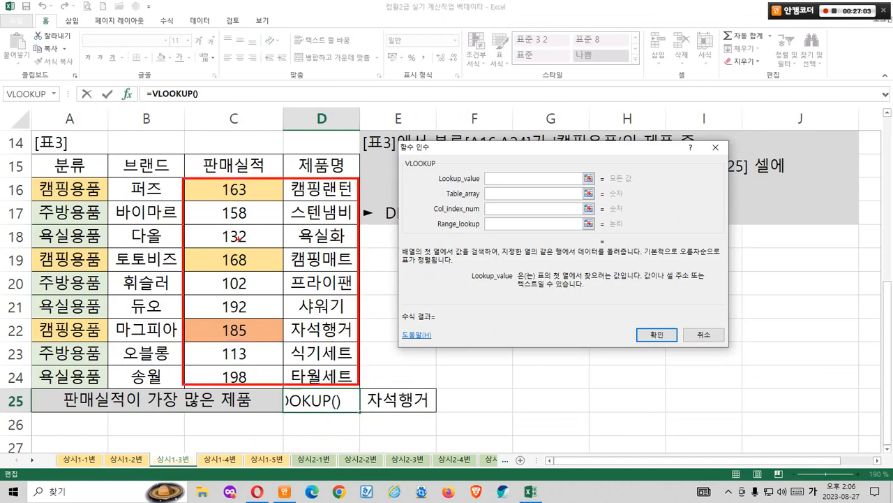
{"action": "left_click_drag", "start_coordinate": [238, 237], "coordinate": [238, 143]}
{"action": "mouse_move", "coordinate": [500, 161]}
{"action": "left_mouse_down"}
{"action": "mouse_move", "coordinate": [507, 177]}
{"action": "mouse_move", "coordinate": [515, 152]}
{"action": "left_mouse_up"}
{"action": "mouse_move", "coordinate": [579, 116]}
{"action": "left_mouse_down"}
{"action": "mouse_move", "coordinate": [565, 159]}
{"action": "mouse_move", "coordinate": [599, 133]}
{"action": "mouse_move", "coordinate": [589, 154]}
{"action": "left_mouse_up"}
{"action": "left_click_drag", "start_coordinate": [609, 117], "coordinate": [606, 149]}
{"action": "left_click_drag", "start_coordinate": [611, 117], "coordinate": [643, 99]}
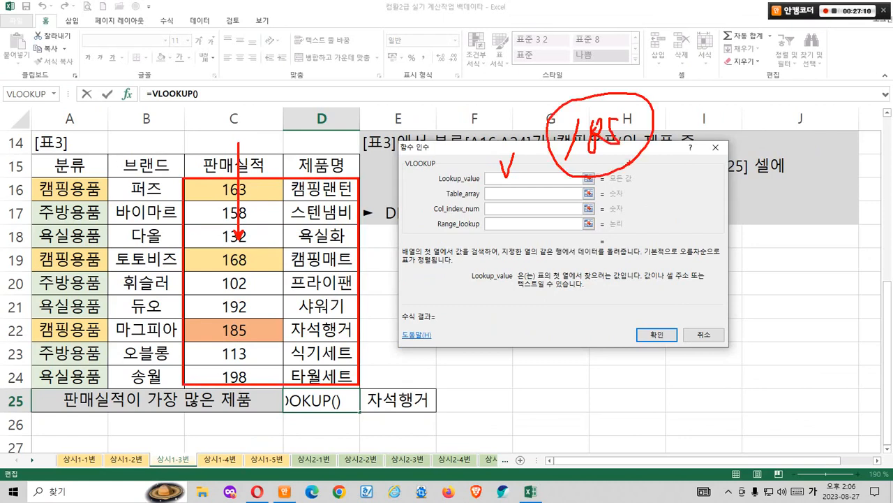
{"action": "key", "text": "Escape"}
Step: Move the VLOOKUP arguments dialog clear of the question text and select DMAX from the full function list for Lookup_value
{"action": "left_click_drag", "start_coordinate": [489, 147], "coordinate": [533, 239]}
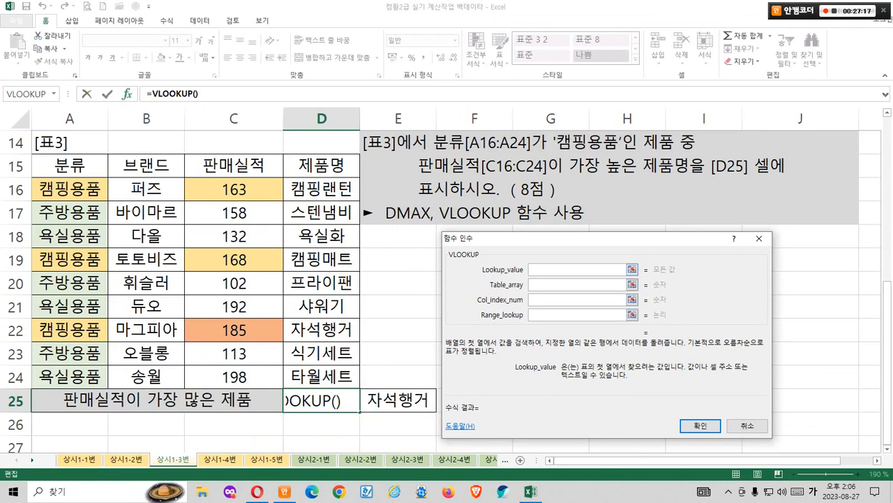
{"action": "left_click", "coordinate": [53, 93]}
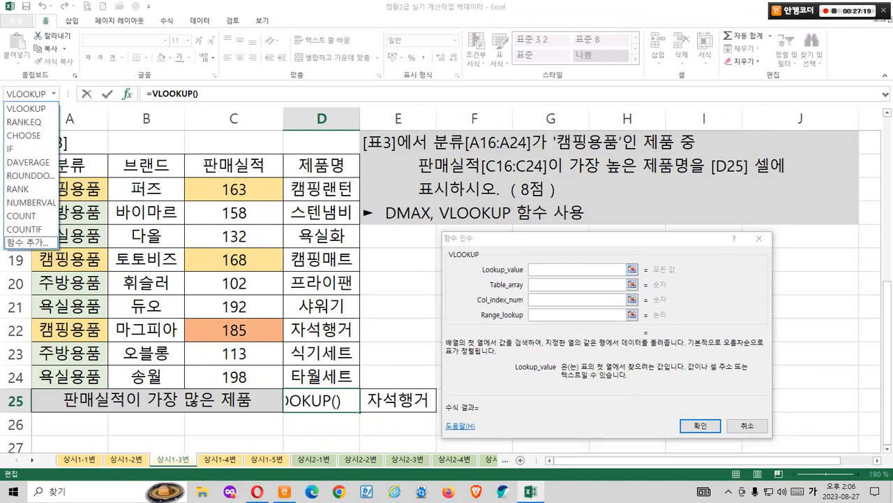
{"action": "left_click", "coordinate": [30, 243]}
{"action": "left_click", "coordinate": [516, 253]}
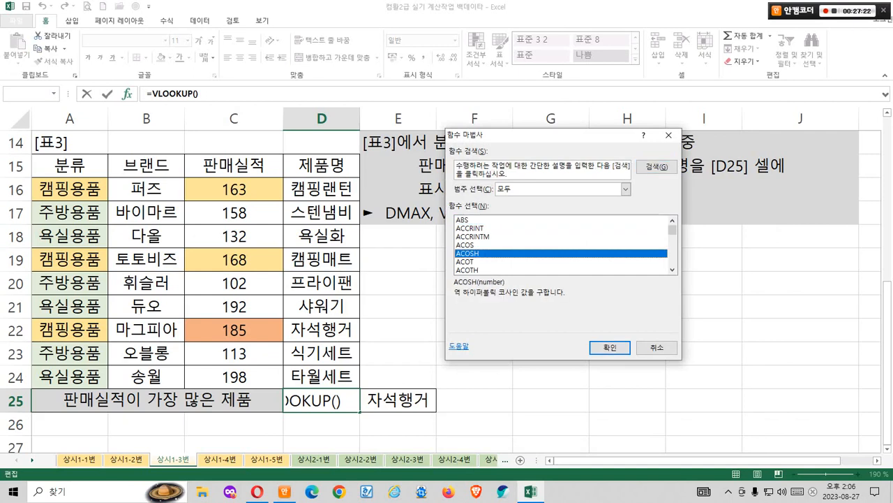
{"action": "key", "text": "d"}
{"action": "scroll", "coordinate": [564, 244], "scroll_direction": "down", "scroll_amount": 6}
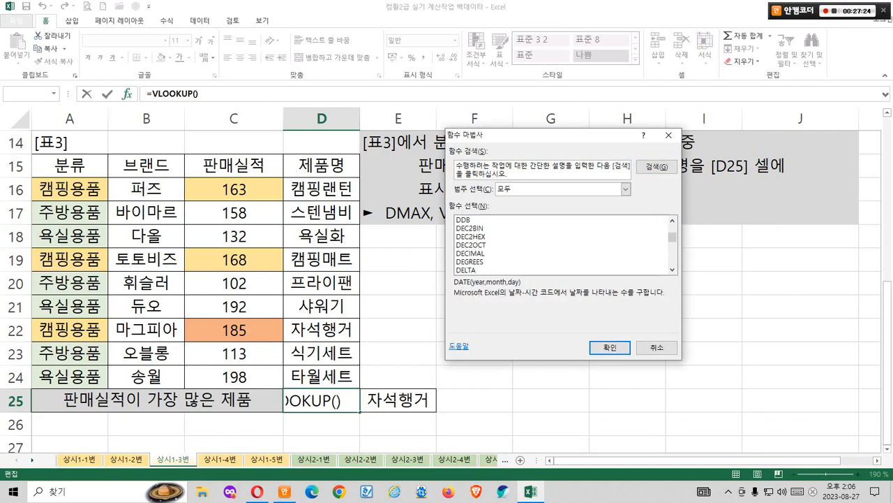
{"action": "scroll", "coordinate": [517, 245], "scroll_direction": "down", "scroll_amount": 3}
{"action": "scroll", "coordinate": [517, 244], "scroll_direction": "up", "scroll_amount": 1}
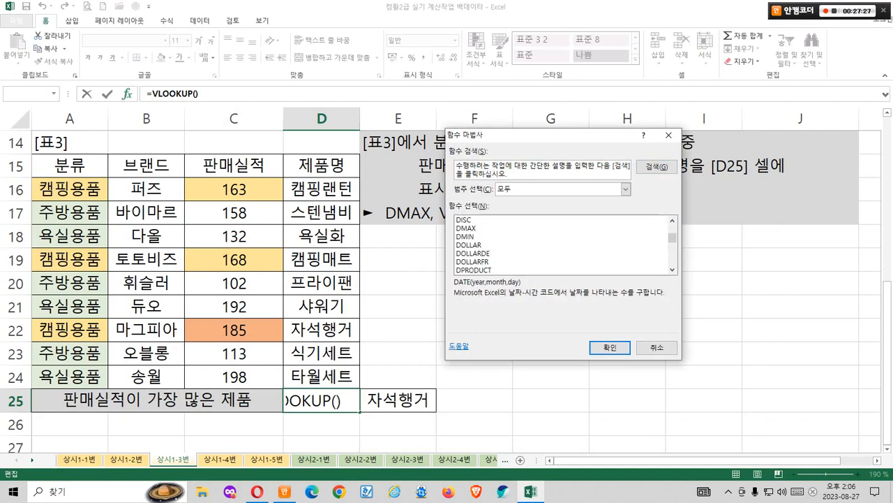
{"action": "left_click", "coordinate": [517, 237]}
{"action": "left_click", "coordinate": [517, 229]}
Step: Zoom in, box DMAX with an arrow to its description, and mark 조건, 데이터베이스 and 가장 큰 수 in red
{"action": "key", "text": "ctrl+1"}
{"action": "left_click", "coordinate": [395, 205]}
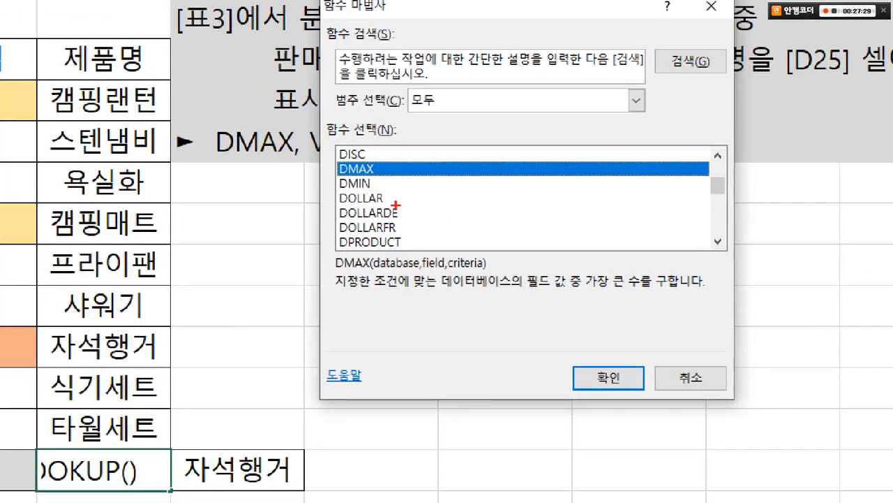
{"action": "left_click_drag", "start_coordinate": [326, 153], "coordinate": [395, 182]}
{"action": "mouse_move", "coordinate": [325, 162]}
{"action": "left_mouse_down"}
{"action": "mouse_move", "coordinate": [317, 267]}
{"action": "mouse_move", "coordinate": [331, 271]}
{"action": "mouse_move", "coordinate": [321, 282]}
{"action": "left_mouse_up"}
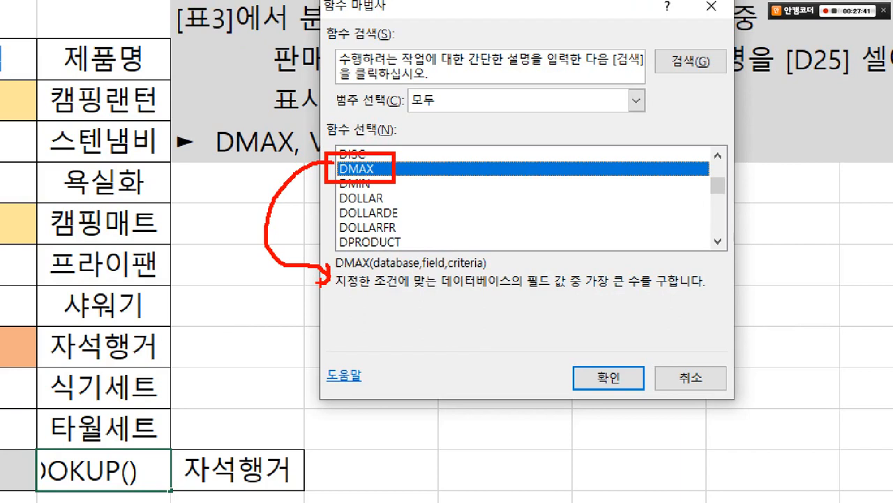
{"action": "mouse_move", "coordinate": [407, 300]}
{"action": "left_mouse_down"}
{"action": "mouse_move", "coordinate": [361, 273]}
{"action": "mouse_move", "coordinate": [400, 303]}
{"action": "left_mouse_up"}
{"action": "left_click_drag", "start_coordinate": [435, 263], "coordinate": [514, 296]}
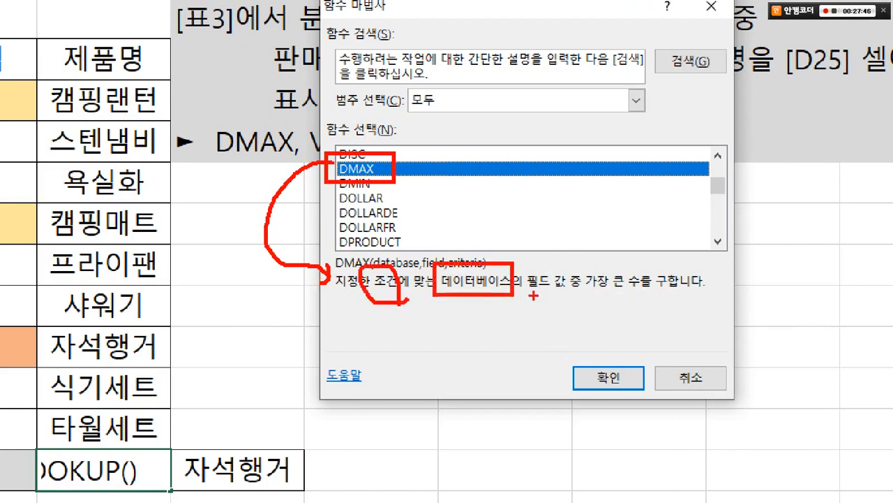
{"action": "mouse_move", "coordinate": [640, 295]}
{"action": "left_mouse_down"}
{"action": "mouse_move", "coordinate": [575, 300]}
{"action": "mouse_move", "coordinate": [642, 290]}
{"action": "left_mouse_up"}
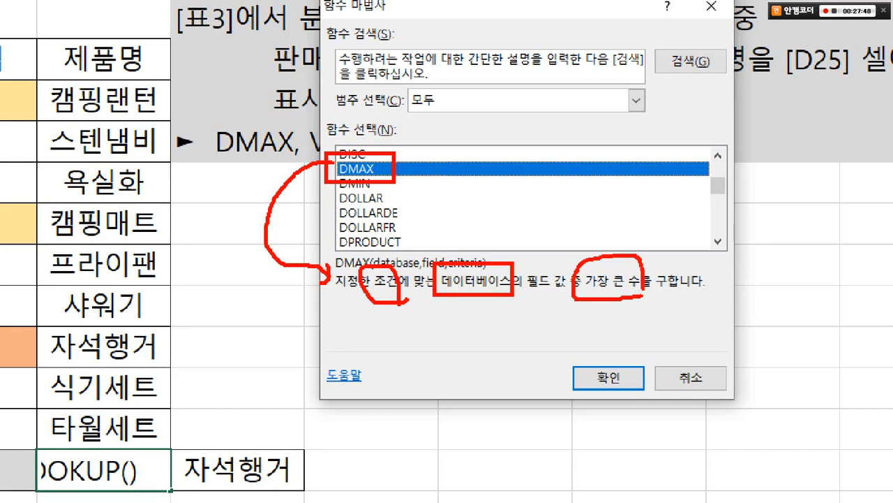
Step: Add arrows and a check above the marked description words, connect 조건 to 데이터베이스 and 가장 큰 수, and clear the drawing
{"action": "mouse_move", "coordinate": [366, 254]}
{"action": "left_mouse_down"}
{"action": "mouse_move", "coordinate": [394, 234]}
{"action": "mouse_move", "coordinate": [413, 242]}
{"action": "left_mouse_up"}
{"action": "mouse_move", "coordinate": [628, 238]}
{"action": "left_mouse_down"}
{"action": "mouse_move", "coordinate": [636, 249]}
{"action": "mouse_move", "coordinate": [642, 228]}
{"action": "left_mouse_up"}
{"action": "mouse_move", "coordinate": [521, 191]}
{"action": "left_mouse_down"}
{"action": "mouse_move", "coordinate": [477, 269]}
{"action": "mouse_move", "coordinate": [491, 256]}
{"action": "left_mouse_up"}
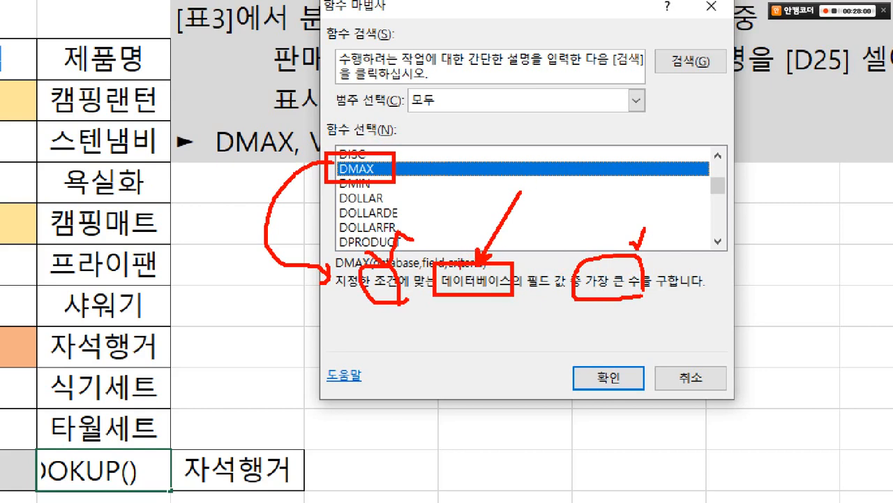
{"action": "mouse_move", "coordinate": [472, 259]}
{"action": "left_mouse_down"}
{"action": "mouse_move", "coordinate": [475, 174]}
{"action": "mouse_move", "coordinate": [390, 224]}
{"action": "mouse_move", "coordinate": [377, 240]}
{"action": "mouse_move", "coordinate": [392, 246]}
{"action": "left_mouse_up"}
{"action": "mouse_move", "coordinate": [381, 301]}
{"action": "left_mouse_down"}
{"action": "mouse_move", "coordinate": [488, 382]}
{"action": "mouse_move", "coordinate": [593, 288]}
{"action": "mouse_move", "coordinate": [618, 324]}
{"action": "left_mouse_up"}
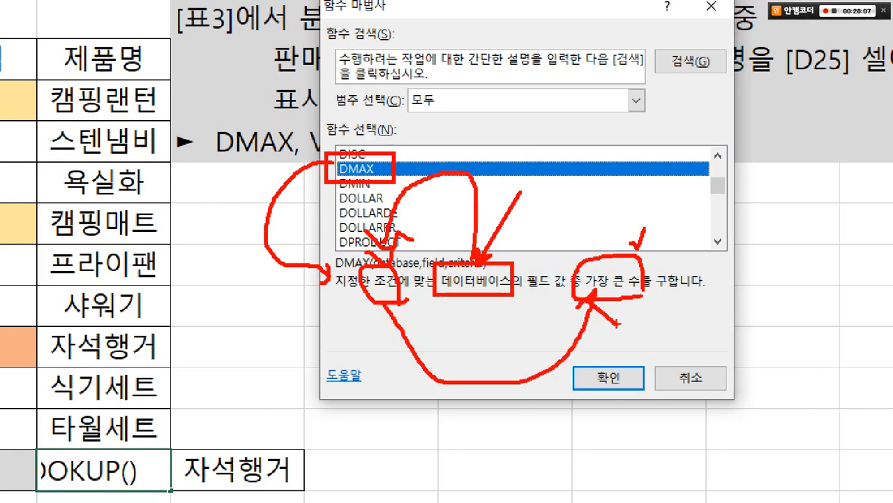
{"action": "key", "text": "Escape"}
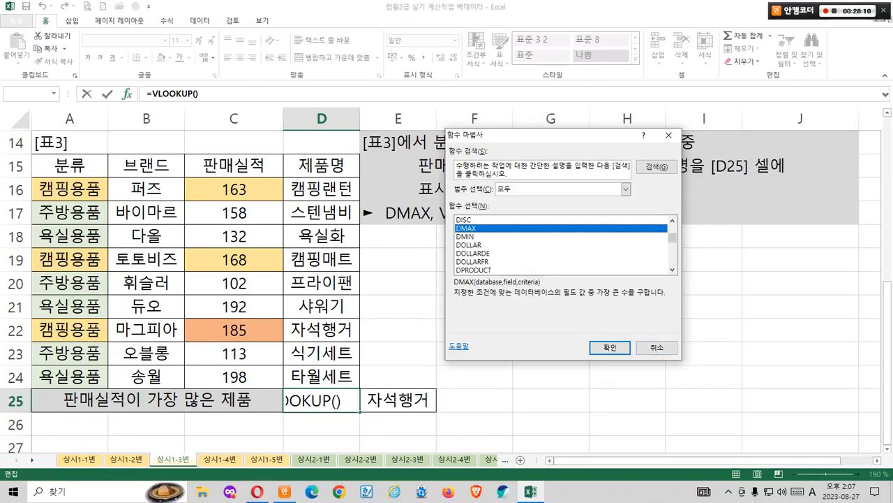
Step: Insert DMAX inside VLOOKUP, link Database to its description with a red curve, and box 데이터베이스 and 셀 범위
{"action": "key", "text": "Return"}
{"action": "left_click_drag", "start_coordinate": [600, 238], "coordinate": [589, 229]}
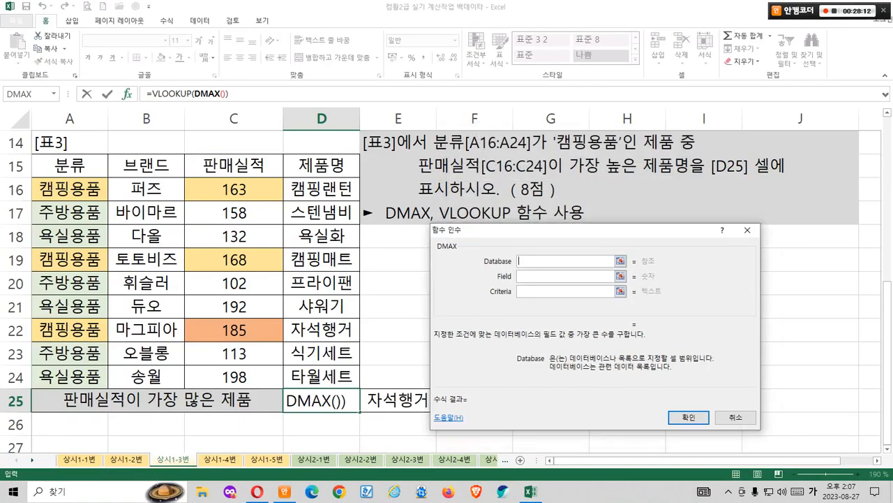
{"action": "key", "text": "ctrl+1"}
{"action": "left_click", "coordinate": [624, 314]}
{"action": "mouse_move", "coordinate": [444, 213]}
{"action": "left_mouse_down"}
{"action": "mouse_move", "coordinate": [360, 318]}
{"action": "mouse_move", "coordinate": [428, 391]}
{"action": "left_mouse_up"}
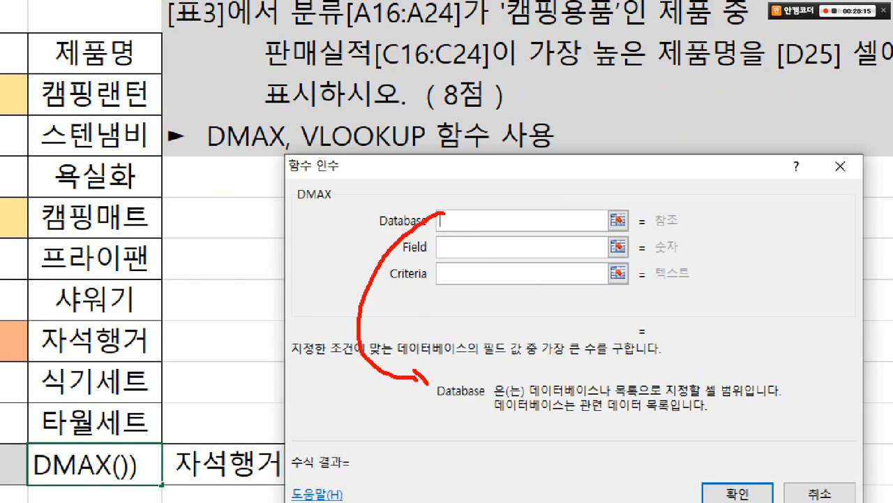
{"action": "mouse_move", "coordinate": [520, 371]}
{"action": "left_mouse_down"}
{"action": "mouse_move", "coordinate": [604, 401]}
{"action": "mouse_move", "coordinate": [698, 402]}
{"action": "left_mouse_up"}
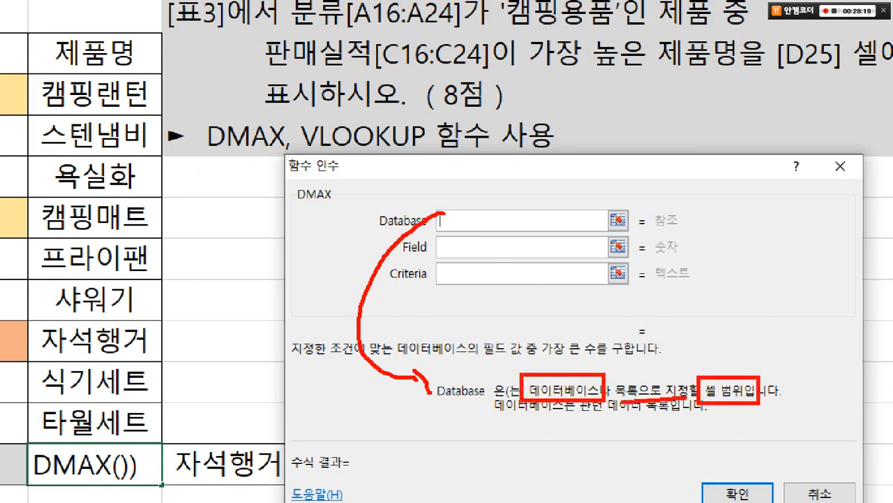
Step: Point at 셀 범위, draw a tall range box, connect 데이터베이스 to 셀 범위 with a curved arrow, and clear the drawing
{"action": "left_click_drag", "start_coordinate": [733, 363], "coordinate": [746, 374]}
{"action": "left_click_drag", "start_coordinate": [738, 317], "coordinate": [741, 342]}
{"action": "left_click_drag", "start_coordinate": [728, 343], "coordinate": [755, 344]}
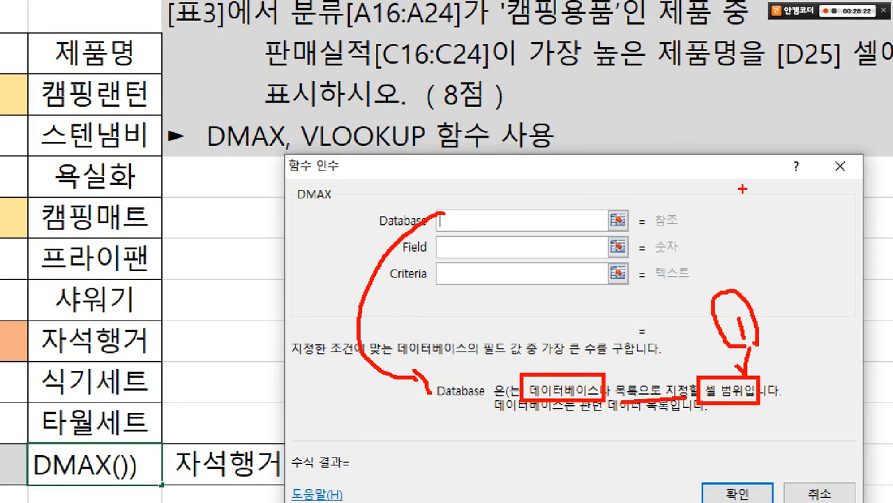
{"action": "mouse_move", "coordinate": [744, 176]}
{"action": "left_mouse_down"}
{"action": "mouse_move", "coordinate": [792, 180]}
{"action": "mouse_move", "coordinate": [822, 329]}
{"action": "left_mouse_up"}
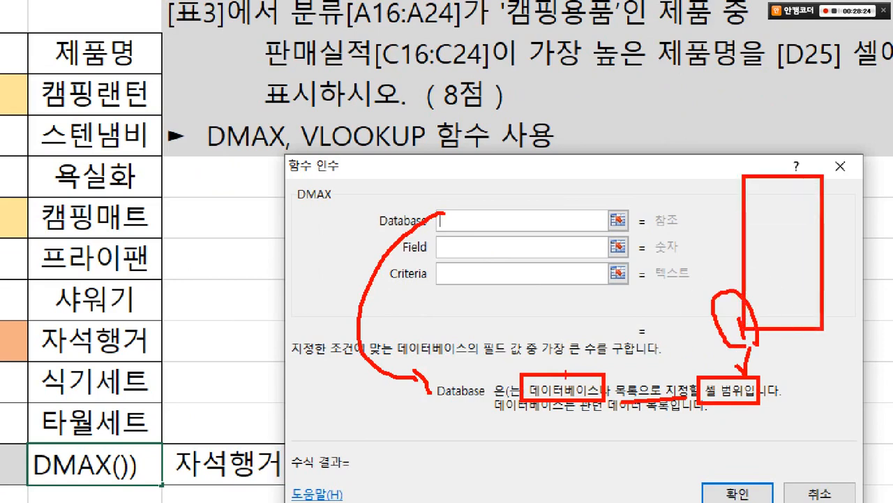
{"action": "mouse_move", "coordinate": [558, 351]}
{"action": "left_mouse_down"}
{"action": "mouse_move", "coordinate": [563, 368]}
{"action": "mouse_move", "coordinate": [585, 314]}
{"action": "left_mouse_up"}
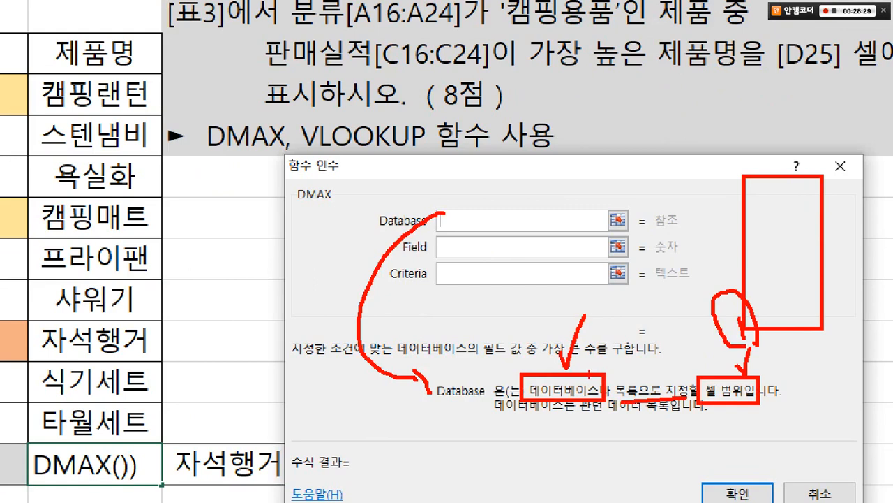
{"action": "mouse_move", "coordinate": [589, 373]}
{"action": "left_mouse_down"}
{"action": "mouse_move", "coordinate": [600, 332]}
{"action": "mouse_move", "coordinate": [637, 324]}
{"action": "mouse_move", "coordinate": [714, 353]}
{"action": "mouse_move", "coordinate": [726, 367]}
{"action": "mouse_move", "coordinate": [712, 370]}
{"action": "left_mouse_up"}
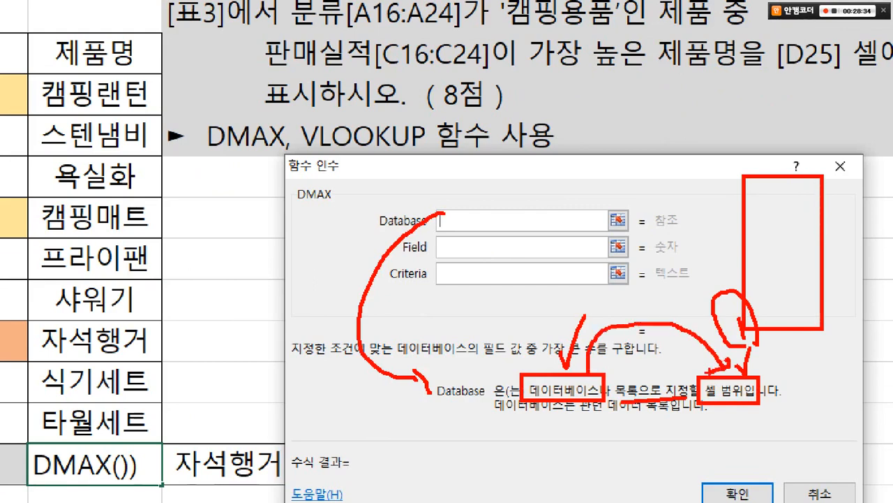
{"action": "key", "text": "Escape"}
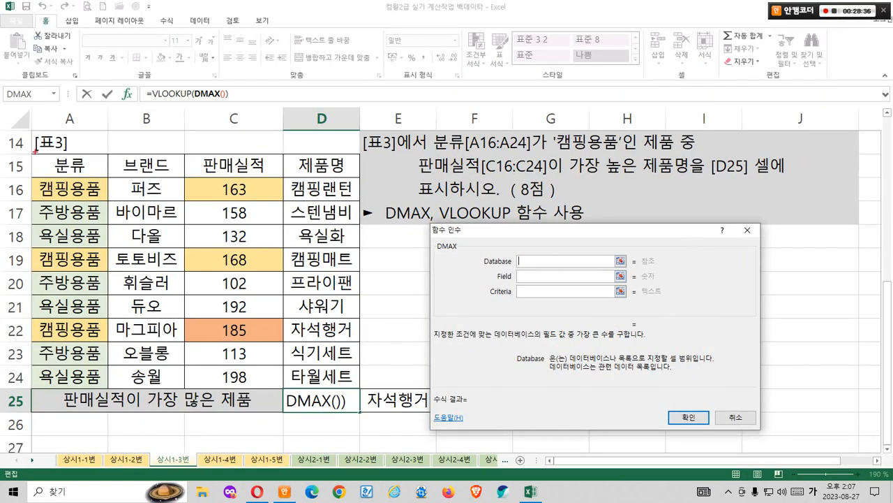
Step: Box A15:D24 in red, clear the drawing, and set the DMAX Database argument to A15:D24
{"action": "mouse_move", "coordinate": [30, 153]}
{"action": "left_mouse_down"}
{"action": "mouse_move", "coordinate": [358, 319]}
{"action": "mouse_move", "coordinate": [359, 387]}
{"action": "left_mouse_up"}
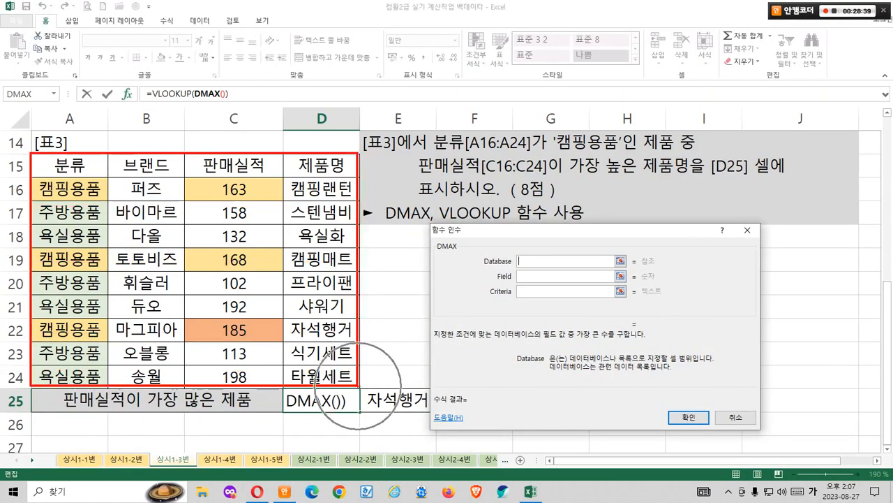
{"action": "key", "text": "Escape"}
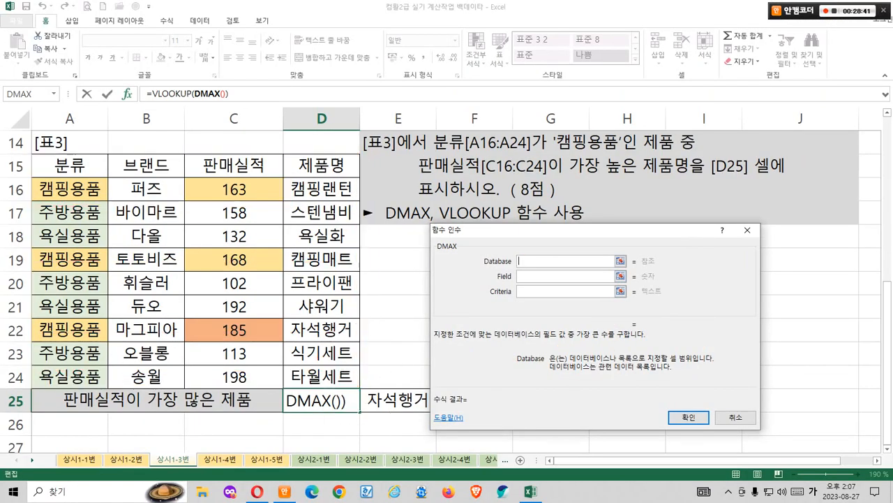
{"action": "left_click_drag", "start_coordinate": [69, 165], "coordinate": [321, 377]}
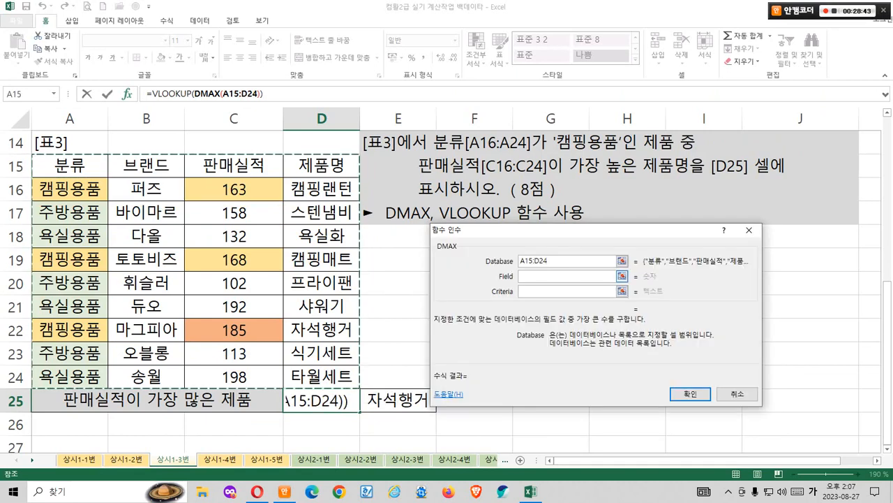
{"action": "key", "text": "Tab"}
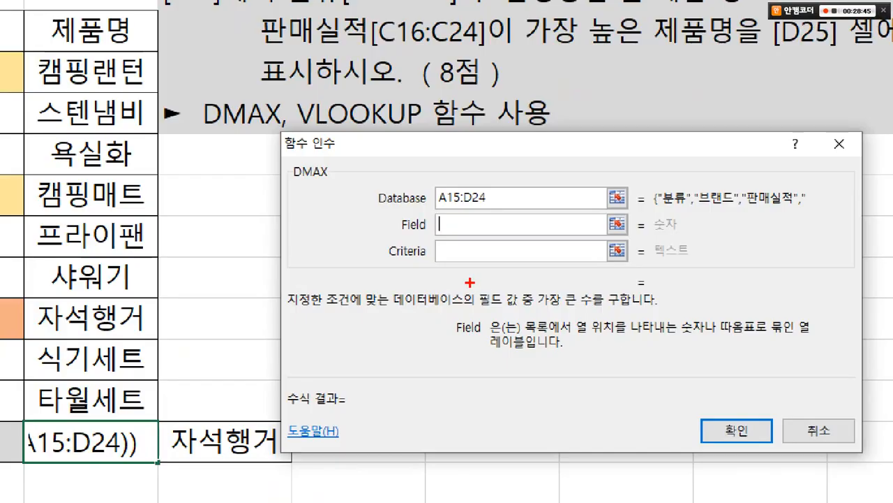
Step: Link Field toward its description, underline 열 위치를, circle 레이블 and both 숫자 labels, and clear the drawing
{"action": "left_click_drag", "start_coordinate": [530, 271], "coordinate": [506, 315]}
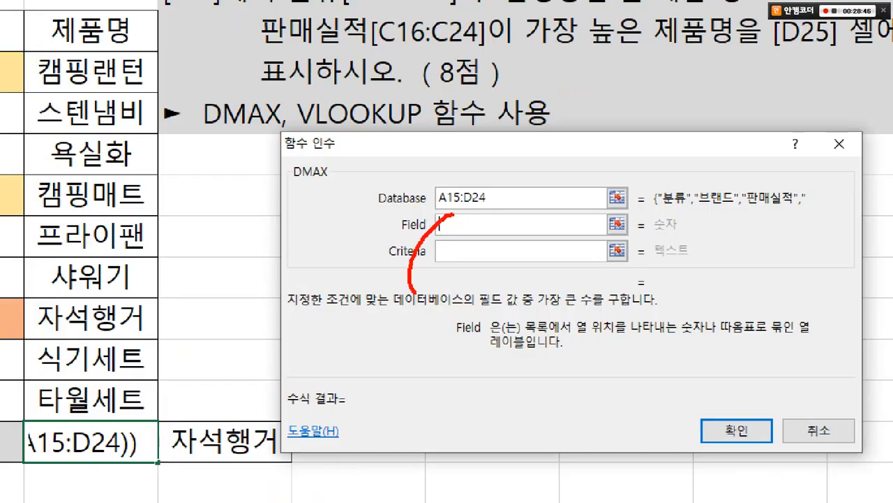
{"action": "left_click_drag", "start_coordinate": [562, 338], "coordinate": [643, 337]}
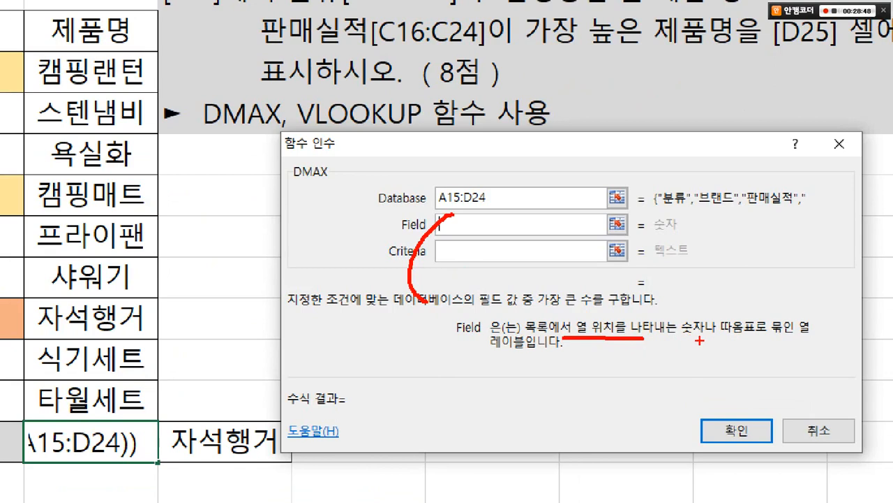
{"action": "mouse_move", "coordinate": [700, 314]}
{"action": "left_mouse_down"}
{"action": "mouse_move", "coordinate": [688, 342]}
{"action": "mouse_move", "coordinate": [700, 334]}
{"action": "left_mouse_up"}
{"action": "left_click_drag", "start_coordinate": [483, 346], "coordinate": [534, 357]}
{"action": "mouse_move", "coordinate": [684, 225]}
{"action": "left_mouse_down"}
{"action": "mouse_move", "coordinate": [678, 242]}
{"action": "mouse_move", "coordinate": [674, 232]}
{"action": "left_mouse_up"}
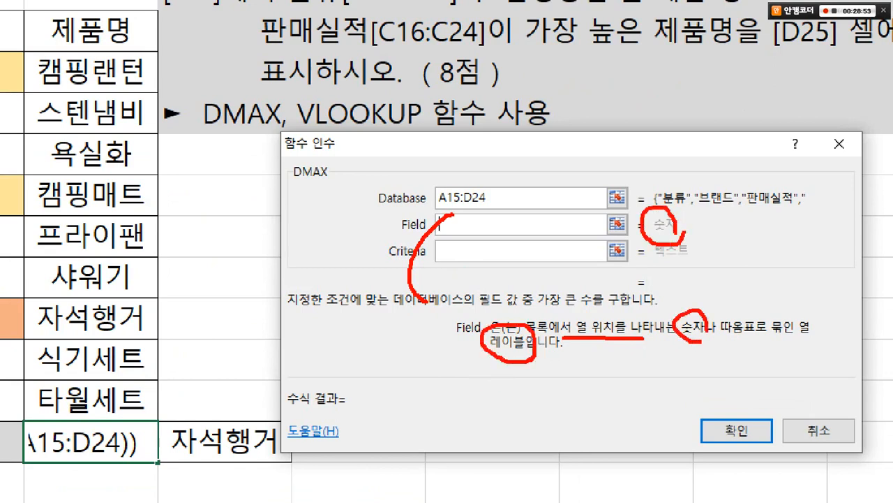
{"action": "key", "text": "Escape"}
Step: Box the headers 분류, 브랜드, 판매실적 and 제품명 in red and number their columns 1 to 4
{"action": "mouse_move", "coordinate": [52, 155]}
{"action": "left_mouse_down"}
{"action": "mouse_move", "coordinate": [106, 180]}
{"action": "mouse_move", "coordinate": [165, 165]}
{"action": "mouse_move", "coordinate": [282, 172]}
{"action": "mouse_move", "coordinate": [283, 157]}
{"action": "left_mouse_up"}
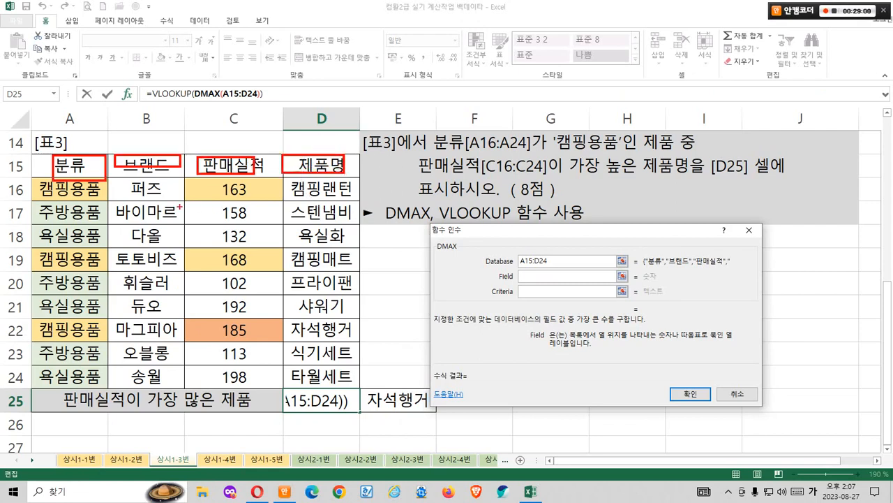
{"action": "left_click_drag", "start_coordinate": [86, 204], "coordinate": [69, 233]}
{"action": "mouse_move", "coordinate": [116, 207]}
{"action": "left_mouse_down"}
{"action": "mouse_move", "coordinate": [157, 237]}
{"action": "mouse_move", "coordinate": [222, 210]}
{"action": "mouse_move", "coordinate": [213, 231]}
{"action": "left_mouse_up"}
{"action": "left_click_drag", "start_coordinate": [278, 191], "coordinate": [315, 221]}
{"action": "left_click_drag", "start_coordinate": [308, 208], "coordinate": [300, 248]}
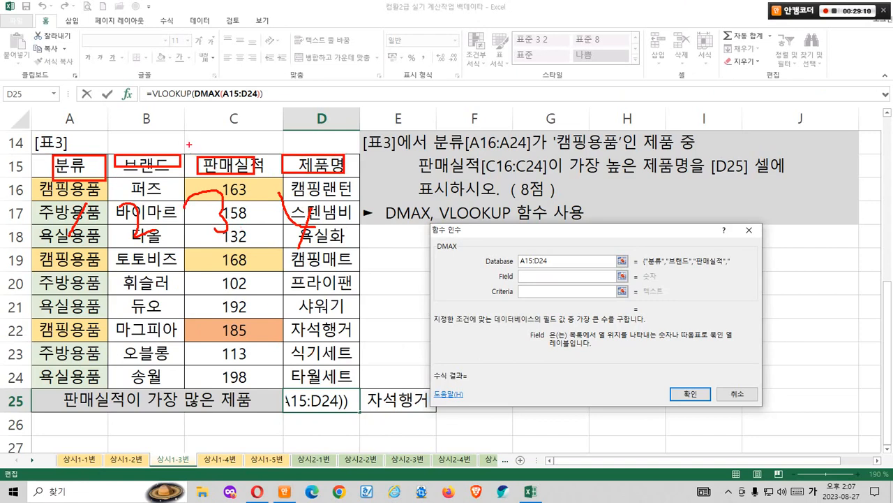
Step: Box the 판매실적 column, circle its number 3, clear the drawing, and set the DMAX Field argument to 3
{"action": "mouse_move", "coordinate": [189, 145]}
{"action": "left_mouse_down"}
{"action": "mouse_move", "coordinate": [270, 293]}
{"action": "mouse_move", "coordinate": [190, 391]}
{"action": "mouse_move", "coordinate": [188, 146]}
{"action": "left_mouse_up"}
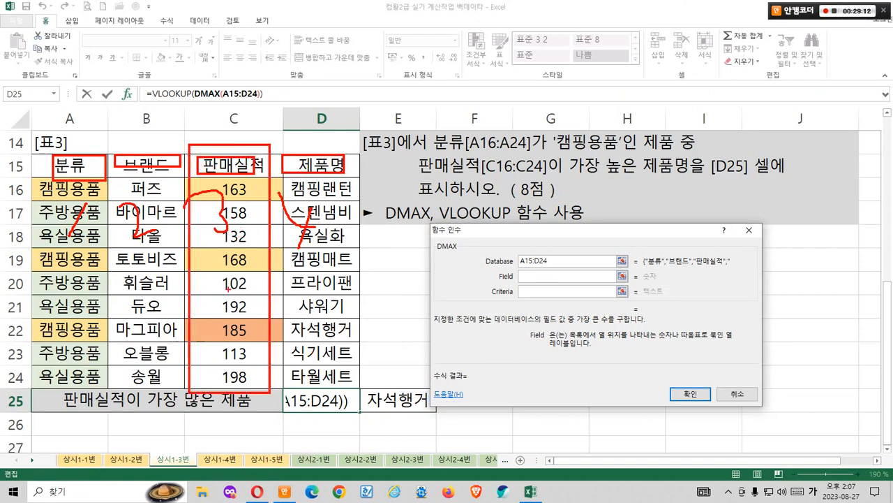
{"action": "left_click_drag", "start_coordinate": [227, 265], "coordinate": [237, 310]}
{"action": "mouse_move", "coordinate": [225, 227]}
{"action": "left_mouse_down"}
{"action": "mouse_move", "coordinate": [213, 244]}
{"action": "mouse_move", "coordinate": [241, 209]}
{"action": "left_mouse_up"}
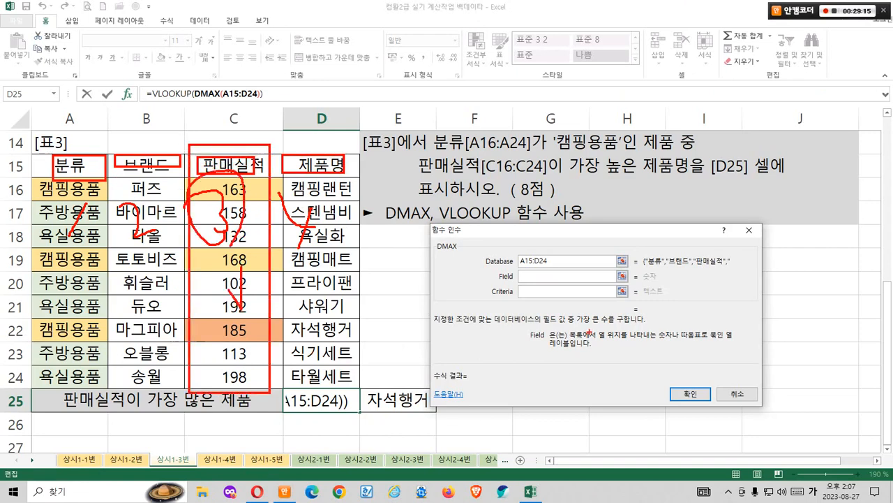
{"action": "key", "text": "Escape"}
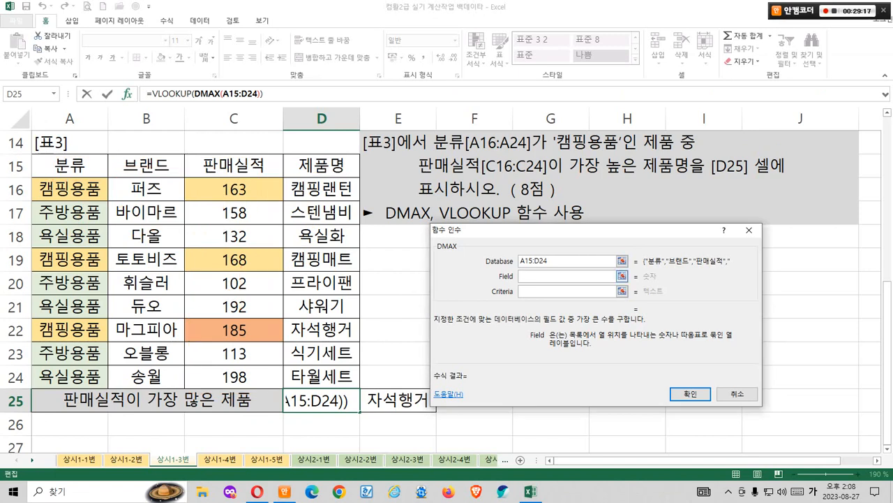
{"action": "type", "text": "3"}
{"action": "key", "text": "Tab"}
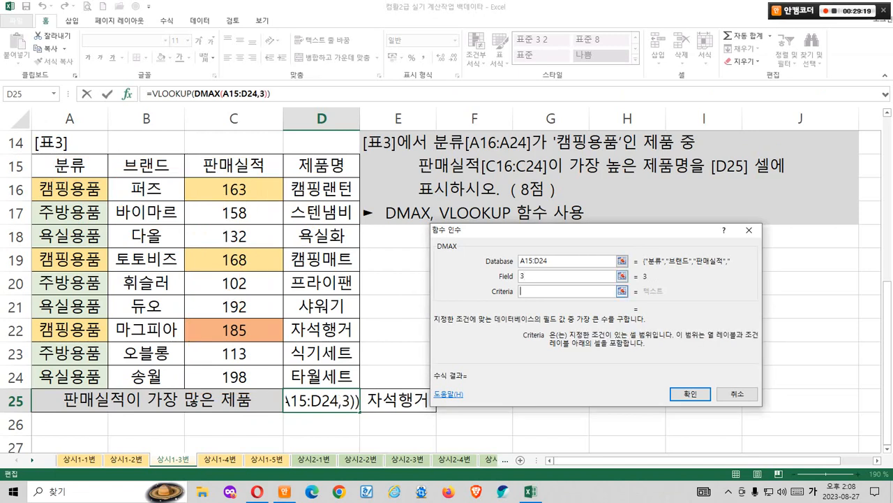
Step: Link Criteria toward its description, mark 조건이 있는, 셀 범위, 이 범위는 and 레이블 in red, box the argument value types, and clear the drawing
{"action": "key", "text": "ctrl+1"}
{"action": "left_click", "coordinate": [731, 362]}
{"action": "left_click_drag", "start_coordinate": [381, 236], "coordinate": [336, 296]}
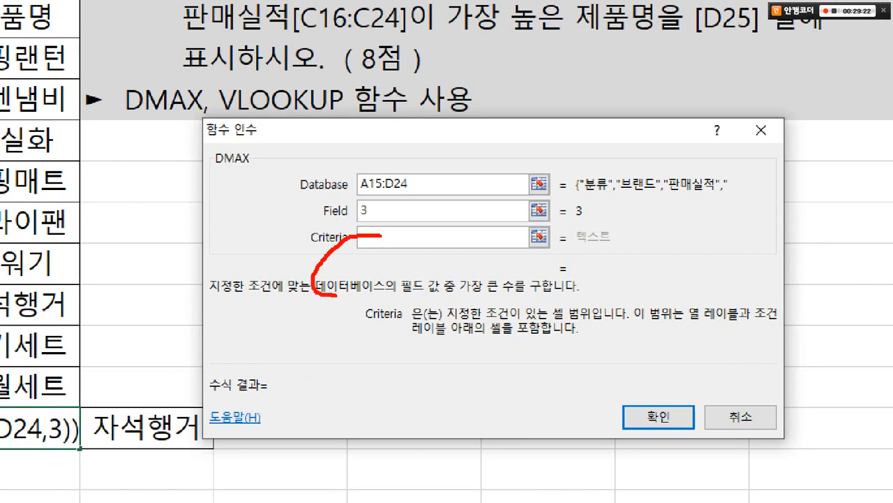
{"action": "mouse_move", "coordinate": [476, 298]}
{"action": "left_mouse_down"}
{"action": "mouse_move", "coordinate": [536, 323]}
{"action": "mouse_move", "coordinate": [593, 326]}
{"action": "left_mouse_up"}
{"action": "left_click_drag", "start_coordinate": [562, 194], "coordinate": [615, 258]}
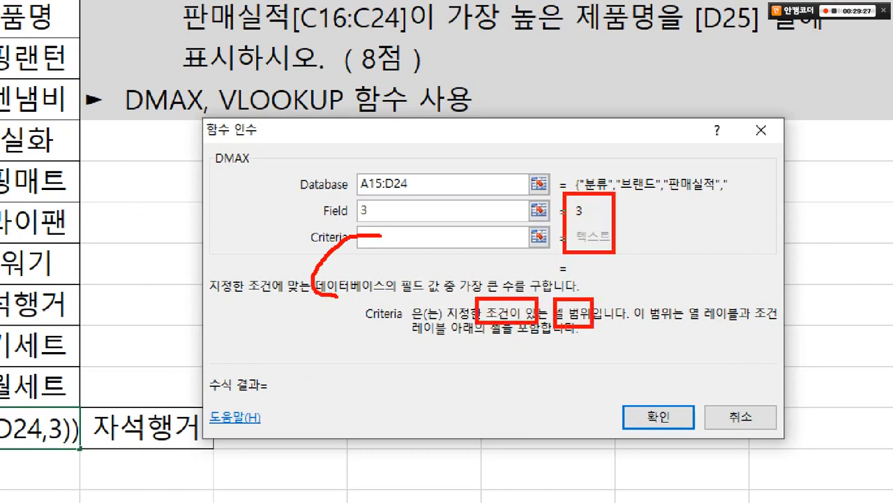
{"action": "mouse_move", "coordinate": [515, 293]}
{"action": "left_mouse_down"}
{"action": "mouse_move", "coordinate": [525, 250]}
{"action": "mouse_move", "coordinate": [559, 285]}
{"action": "left_mouse_up"}
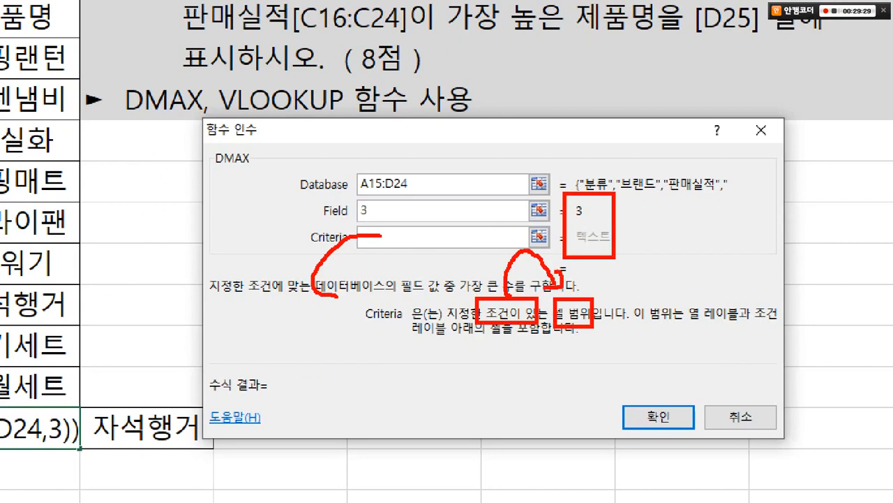
{"action": "mouse_move", "coordinate": [672, 333]}
{"action": "left_mouse_down"}
{"action": "mouse_move", "coordinate": [630, 328]}
{"action": "mouse_move", "coordinate": [670, 323]}
{"action": "left_mouse_up"}
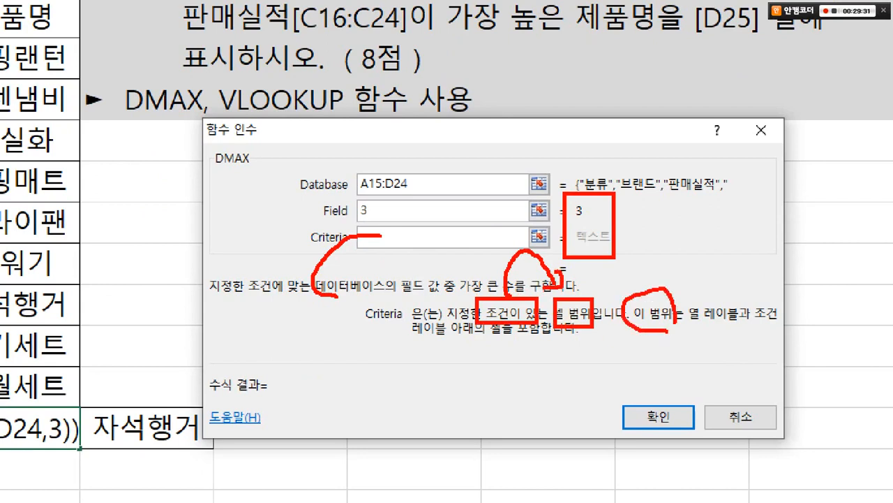
{"action": "mouse_move", "coordinate": [726, 326]}
{"action": "left_mouse_down"}
{"action": "mouse_move", "coordinate": [716, 322]}
{"action": "mouse_move", "coordinate": [723, 310]}
{"action": "mouse_move", "coordinate": [719, 318]}
{"action": "left_mouse_up"}
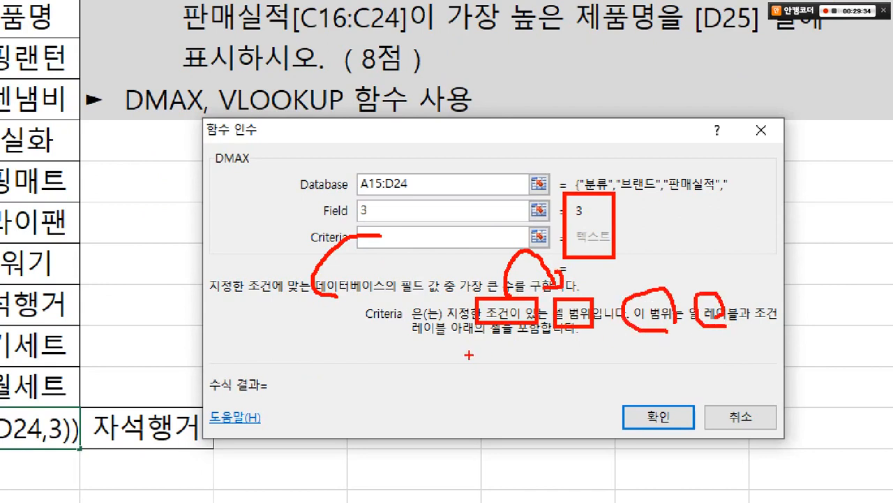
{"action": "left_click_drag", "start_coordinate": [472, 354], "coordinate": [455, 337]}
{"action": "key", "text": "Escape"}
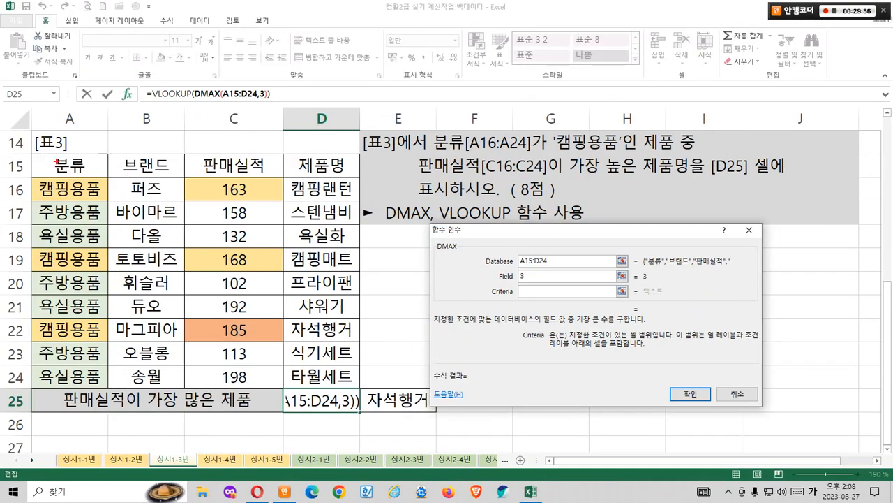
Step: Box the headers 분류, 브랜드, 판매실적 and 제품명 with their first values in red and tick above each column
{"action": "mouse_move", "coordinate": [43, 158]}
{"action": "left_mouse_down"}
{"action": "mouse_move", "coordinate": [96, 171]}
{"action": "mouse_move", "coordinate": [99, 199]}
{"action": "left_mouse_up"}
{"action": "left_click_drag", "start_coordinate": [116, 157], "coordinate": [173, 197]}
{"action": "mouse_move", "coordinate": [197, 155]}
{"action": "left_mouse_down"}
{"action": "mouse_move", "coordinate": [245, 183]}
{"action": "mouse_move", "coordinate": [199, 156]}
{"action": "left_mouse_up"}
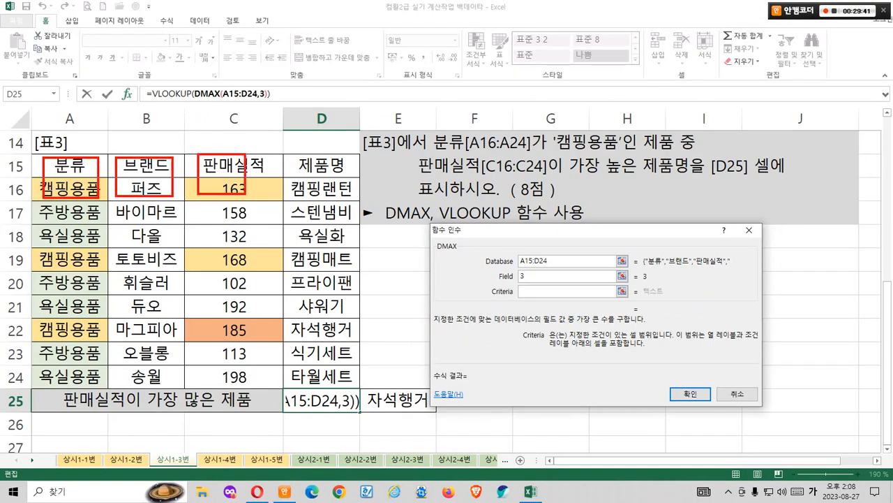
{"action": "mouse_move", "coordinate": [287, 157]}
{"action": "left_mouse_down"}
{"action": "mouse_move", "coordinate": [350, 199]}
{"action": "mouse_move", "coordinate": [287, 158]}
{"action": "left_mouse_up"}
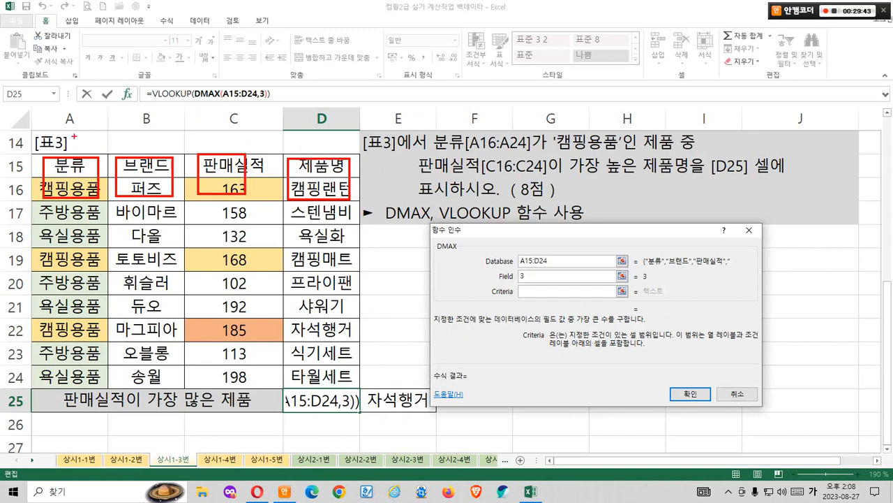
{"action": "left_click_drag", "start_coordinate": [73, 128], "coordinate": [95, 126]}
{"action": "mouse_move", "coordinate": [121, 126]}
{"action": "left_mouse_down"}
{"action": "mouse_move", "coordinate": [133, 136]}
{"action": "mouse_move", "coordinate": [137, 129]}
{"action": "left_mouse_up"}
{"action": "left_click_drag", "start_coordinate": [171, 129], "coordinate": [198, 122]}
{"action": "left_click_drag", "start_coordinate": [259, 131], "coordinate": [298, 122]}
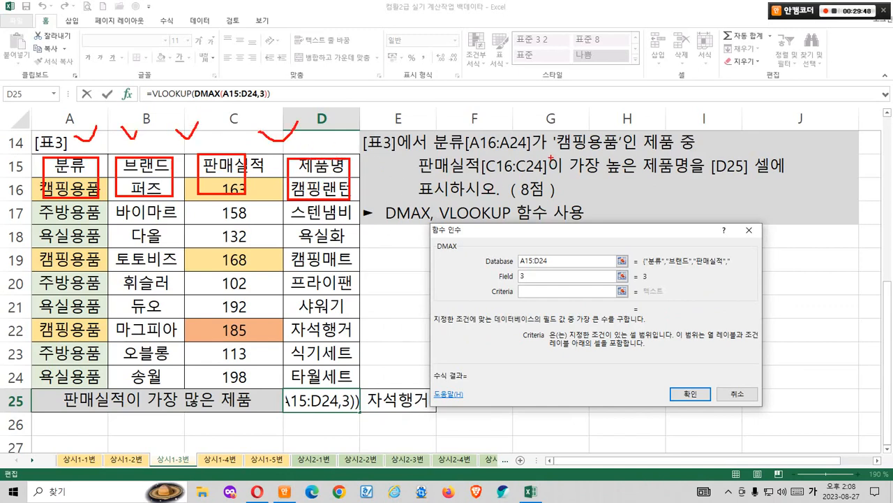
Step: Mark the 분류 '캠핑용품' condition in the task text, clear the drawing, and set the DMAX Criteria argument to A15:A16
{"action": "left_click_drag", "start_coordinate": [555, 150], "coordinate": [617, 152]}
{"action": "mouse_move", "coordinate": [433, 128]}
{"action": "left_mouse_down"}
{"action": "mouse_move", "coordinate": [595, 155]}
{"action": "mouse_move", "coordinate": [434, 129]}
{"action": "left_mouse_up"}
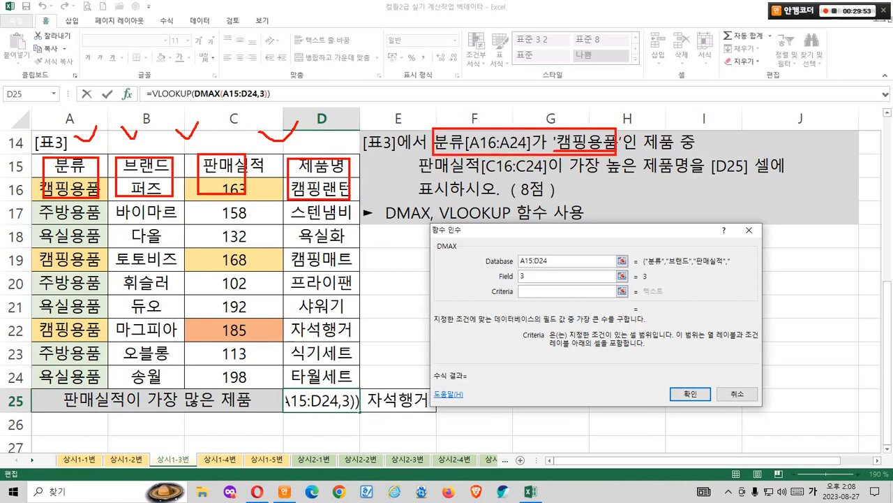
{"action": "mouse_move", "coordinate": [59, 148]}
{"action": "left_mouse_down"}
{"action": "mouse_move", "coordinate": [61, 164]}
{"action": "mouse_move", "coordinate": [115, 161]}
{"action": "mouse_move", "coordinate": [70, 204]}
{"action": "left_mouse_up"}
{"action": "key", "text": "Escape"}
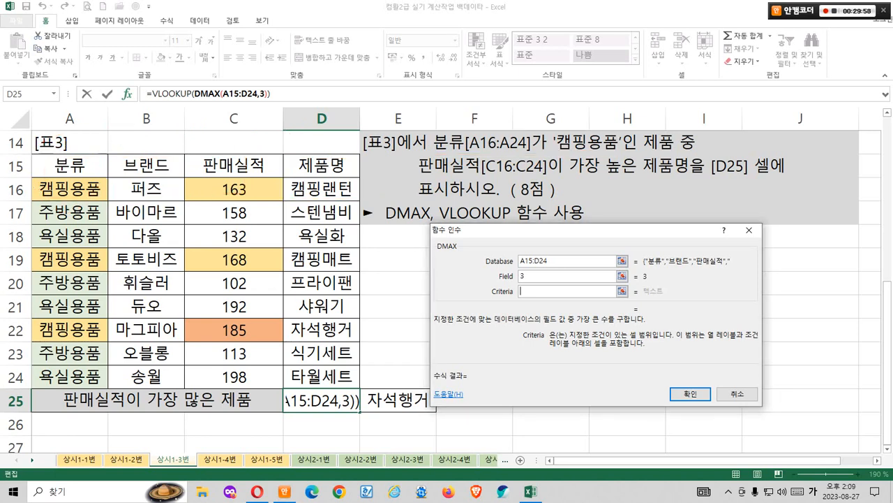
{"action": "left_click_drag", "start_coordinate": [69, 165], "coordinate": [70, 190]}
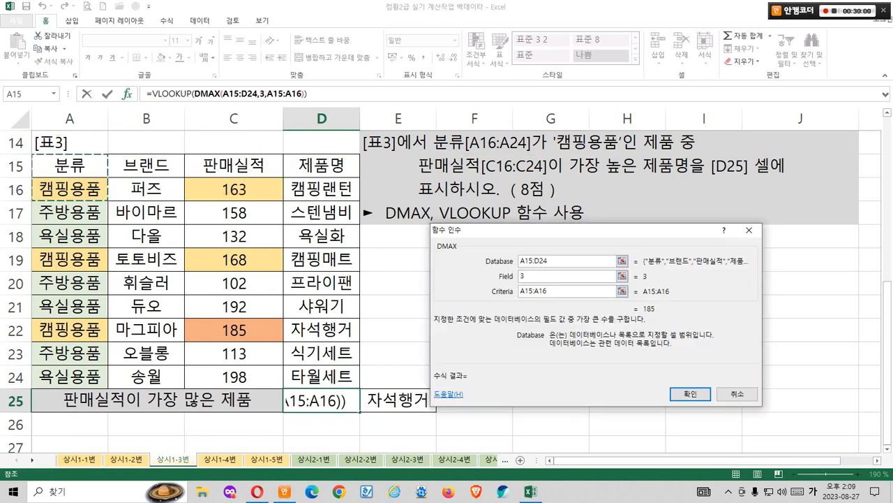
Step: Circle 185 in C22 and the DMAX result in red, connect the two with a line, and clear the drawing
{"action": "left_click", "coordinate": [553, 276]}
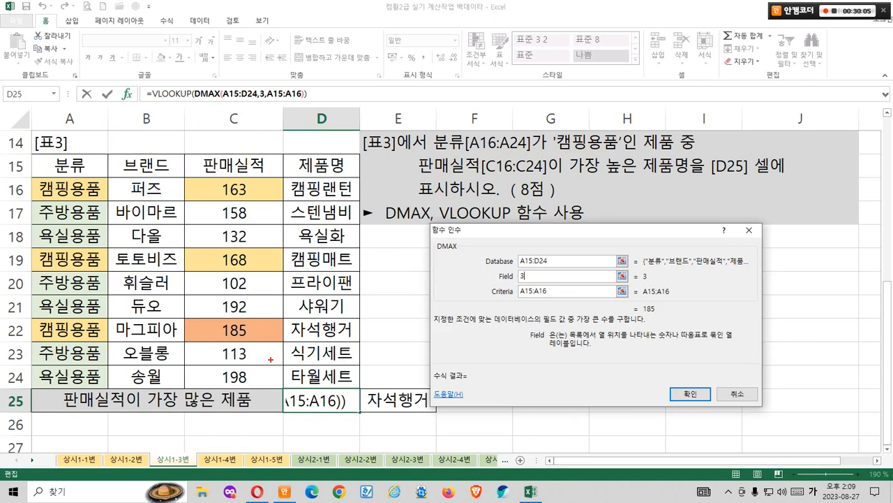
{"action": "mouse_move", "coordinate": [270, 359]}
{"action": "left_mouse_down"}
{"action": "mouse_move", "coordinate": [242, 360]}
{"action": "mouse_move", "coordinate": [209, 307]}
{"action": "mouse_move", "coordinate": [253, 356]}
{"action": "left_mouse_up"}
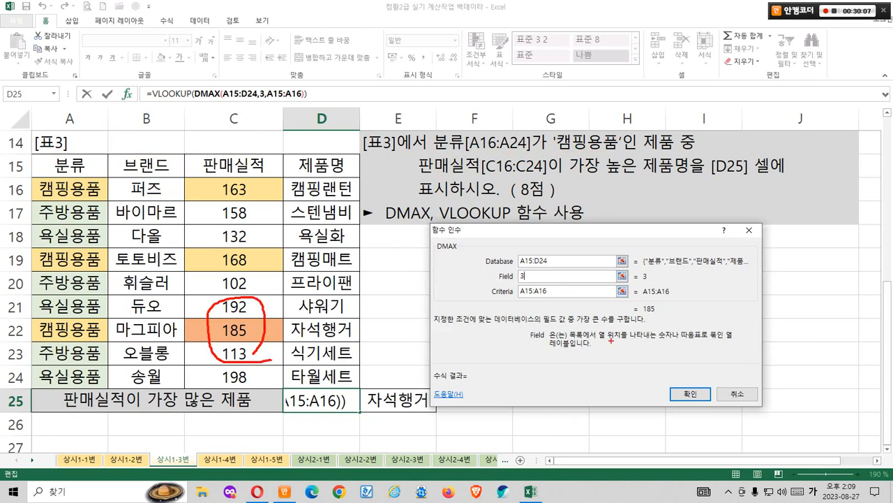
{"action": "mouse_move", "coordinate": [678, 320]}
{"action": "left_mouse_down"}
{"action": "mouse_move", "coordinate": [662, 328]}
{"action": "mouse_move", "coordinate": [656, 301]}
{"action": "left_mouse_up"}
{"action": "left_click_drag", "start_coordinate": [285, 321], "coordinate": [623, 286]}
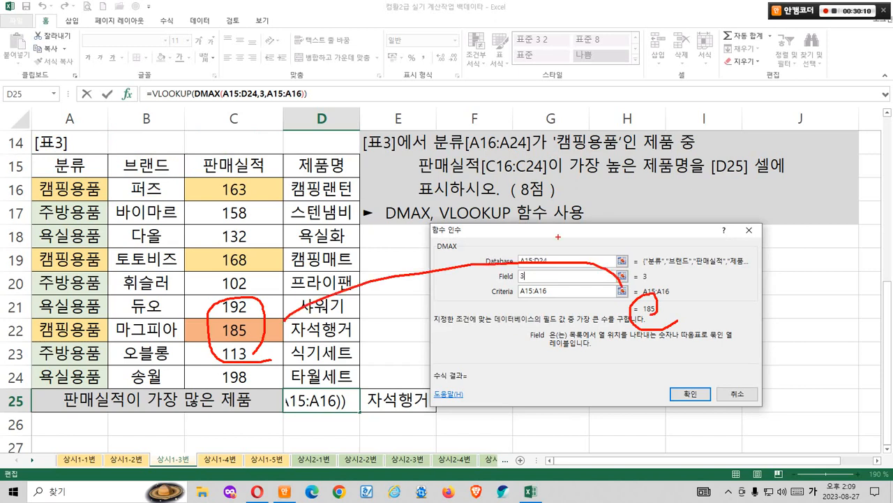
{"action": "left_click_drag", "start_coordinate": [539, 238], "coordinate": [573, 238]}
{"action": "key", "text": "Escape"}
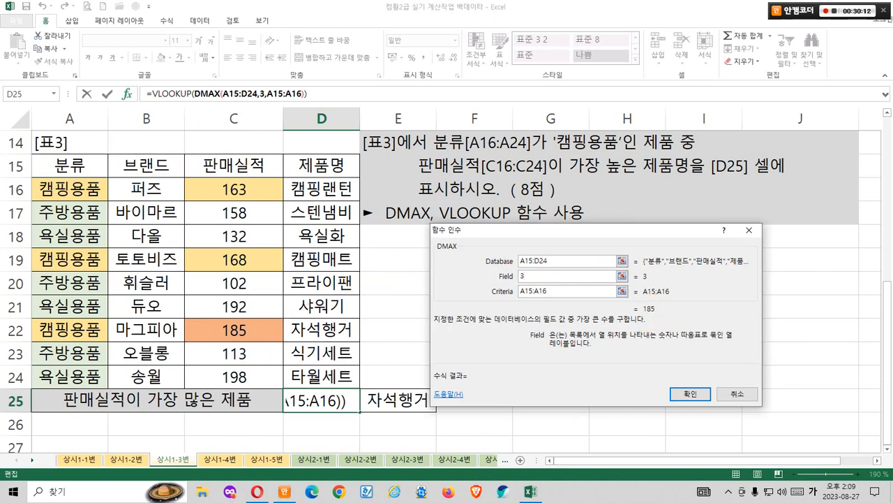
Step: Return to the VLOOKUP arguments, activate Table_array, mark its description in red, and clear the drawing
{"action": "left_click", "coordinate": [165, 93]}
{"action": "left_click", "coordinate": [566, 277]}
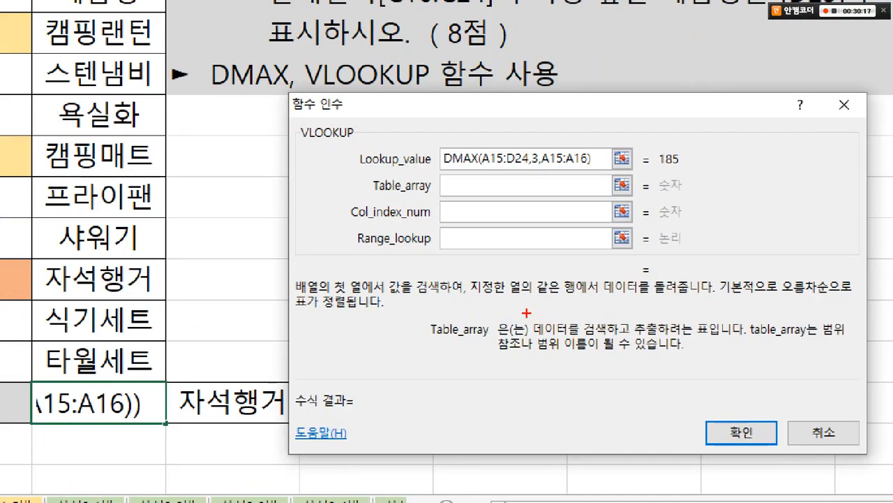
{"action": "mouse_move", "coordinate": [564, 347]}
{"action": "left_mouse_down"}
{"action": "mouse_move", "coordinate": [657, 364]}
{"action": "mouse_move", "coordinate": [740, 342]}
{"action": "left_mouse_up"}
{"action": "key", "text": "Escape"}
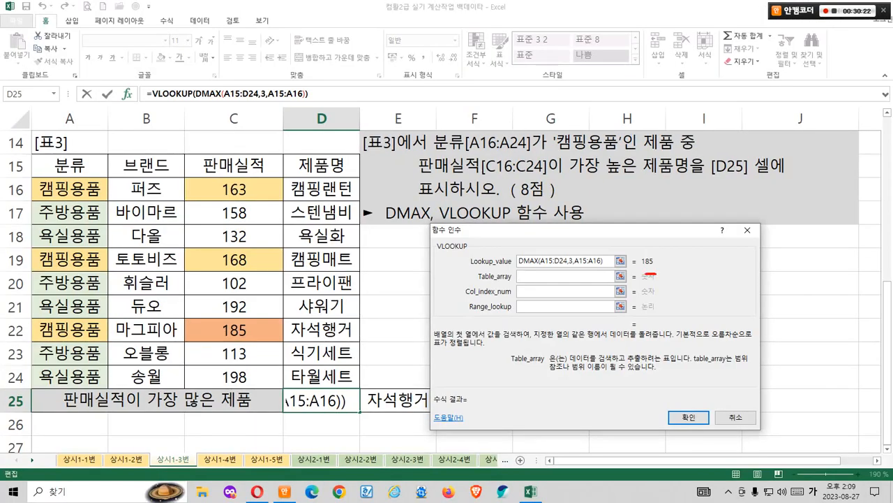
Step: Circle and tick the Lookup_value result, circle 185 in C22, and draw an arrow up the 판매실적 column
{"action": "mouse_move", "coordinate": [643, 275]}
{"action": "left_mouse_down"}
{"action": "mouse_move", "coordinate": [647, 238]}
{"action": "mouse_move", "coordinate": [662, 272]}
{"action": "left_mouse_up"}
{"action": "left_click_drag", "start_coordinate": [650, 235], "coordinate": [670, 216]}
{"action": "mouse_move", "coordinate": [270, 341]}
{"action": "left_mouse_down"}
{"action": "mouse_move", "coordinate": [227, 353]}
{"action": "mouse_move", "coordinate": [257, 314]}
{"action": "left_mouse_up"}
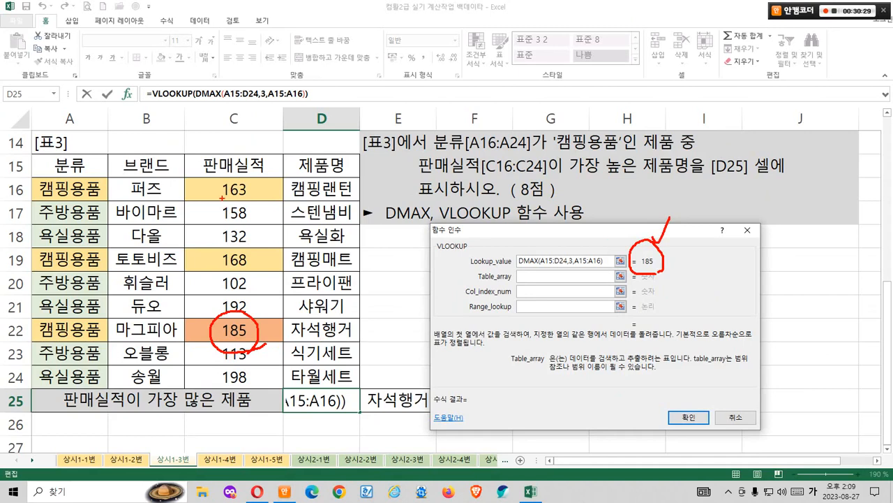
{"action": "left_click_drag", "start_coordinate": [222, 198], "coordinate": [224, 385]}
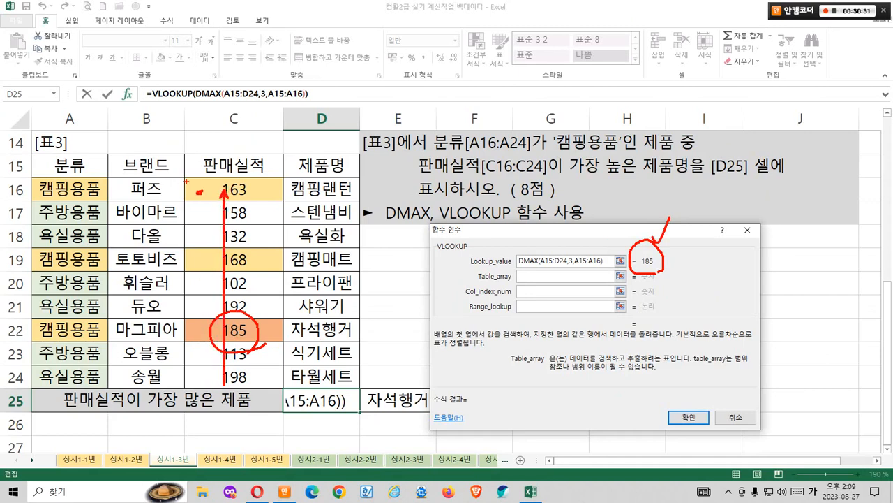
Step: Box C16:D24 in red, clear the drawing, and set the VLOOKUP Table_array argument to C16:D24
{"action": "mouse_move", "coordinate": [187, 180]}
{"action": "left_mouse_down"}
{"action": "mouse_move", "coordinate": [345, 250]}
{"action": "mouse_move", "coordinate": [360, 385]}
{"action": "left_mouse_up"}
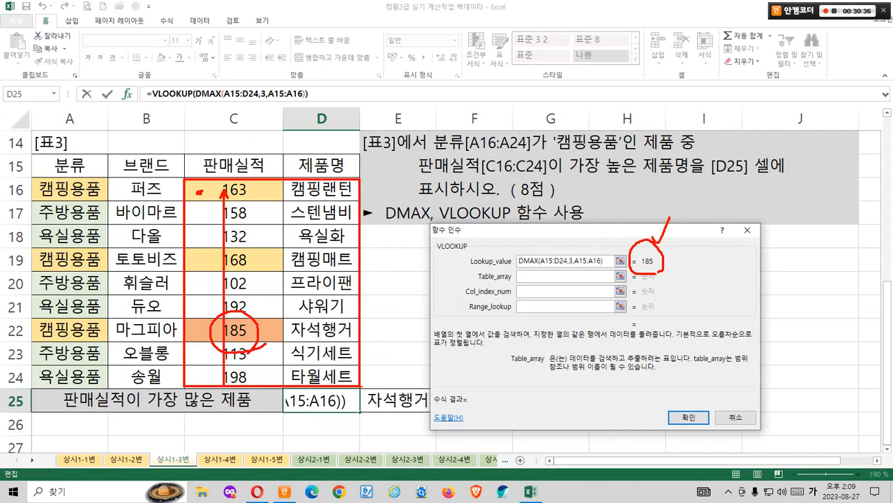
{"action": "key", "text": "Escape"}
{"action": "left_click_drag", "start_coordinate": [222, 189], "coordinate": [328, 377]}
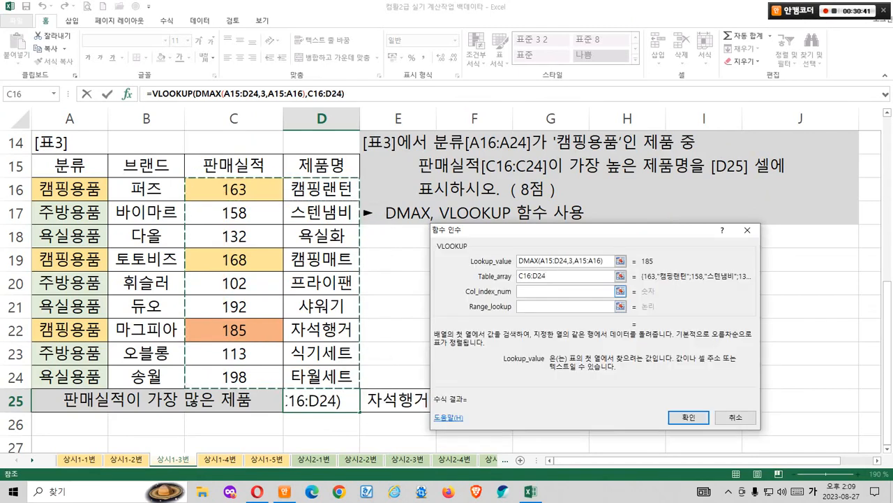
Step: Activate Col_index_num, link it toward its description, box table_array 내의 열 번호로, and underline 값을 추출할 열을 지정
{"action": "left_click", "coordinate": [565, 291]}
{"action": "key", "text": "ctrl+1"}
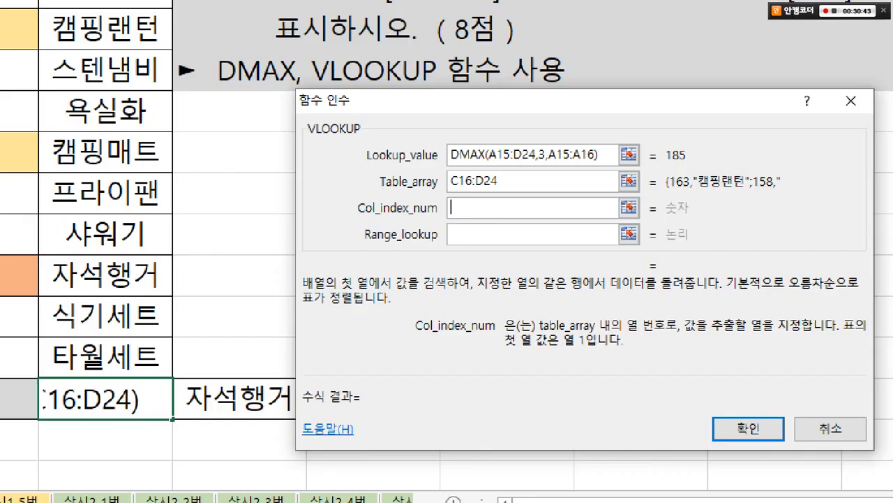
{"action": "left_click", "coordinate": [467, 225]}
{"action": "left_click_drag", "start_coordinate": [455, 205], "coordinate": [433, 286]}
{"action": "mouse_move", "coordinate": [497, 313]}
{"action": "left_mouse_down"}
{"action": "mouse_move", "coordinate": [578, 339]}
{"action": "mouse_move", "coordinate": [805, 337]}
{"action": "left_mouse_up"}
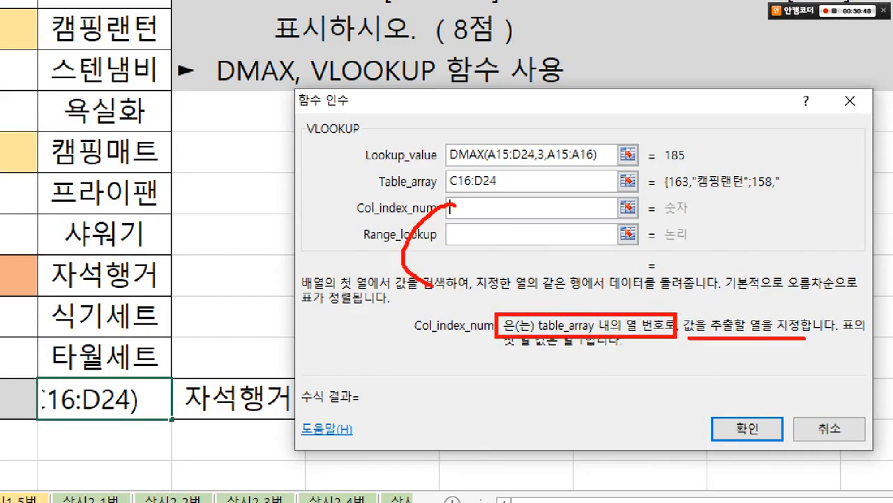
{"action": "left_click_drag", "start_coordinate": [751, 342], "coordinate": [700, 330]}
{"action": "left_click_drag", "start_coordinate": [725, 300], "coordinate": [741, 345]}
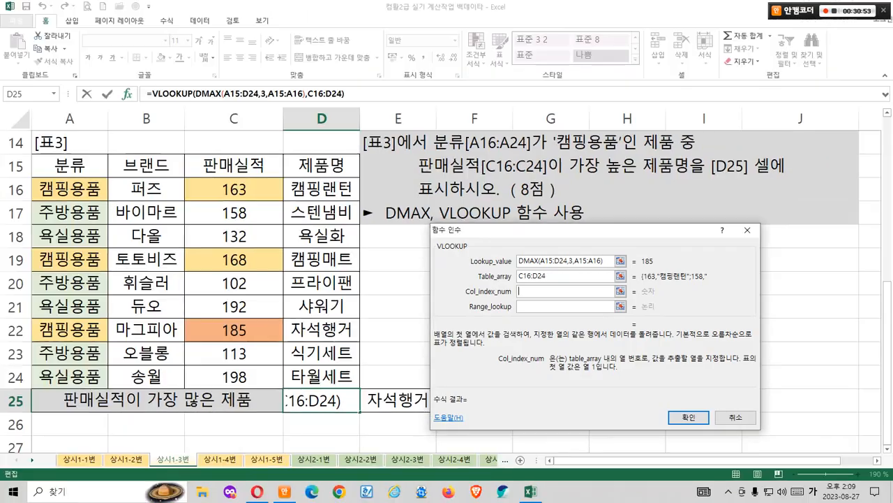
Step: Box C16:D24 in red and draw an arrow pointing into the 판매실적 column
{"action": "mouse_move", "coordinate": [182, 178]}
{"action": "left_mouse_down"}
{"action": "mouse_move", "coordinate": [326, 262]}
{"action": "mouse_move", "coordinate": [352, 386]}
{"action": "left_mouse_up"}
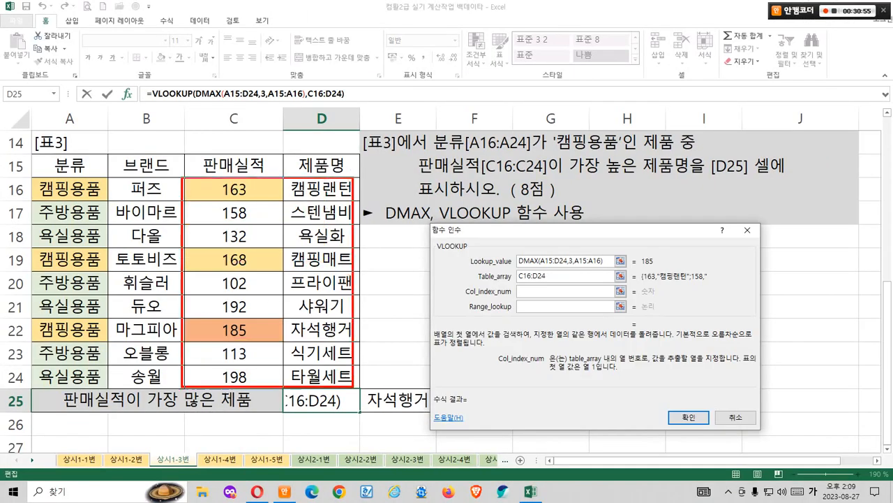
{"action": "mouse_move", "coordinate": [232, 262]}
{"action": "left_mouse_down"}
{"action": "mouse_move", "coordinate": [189, 149]}
{"action": "mouse_move", "coordinate": [192, 99]}
{"action": "left_mouse_up"}
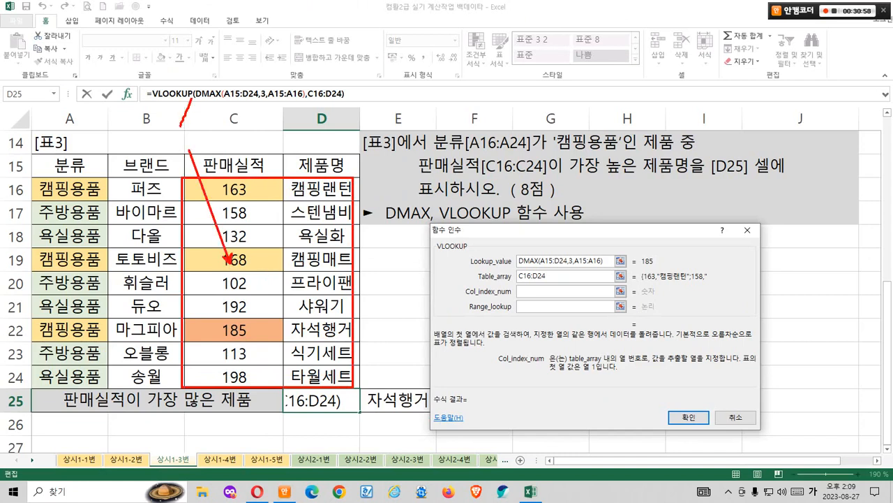
{"action": "left_click_drag", "start_coordinate": [374, 155], "coordinate": [315, 217]}
{"action": "mouse_move", "coordinate": [381, 109]}
{"action": "left_mouse_down"}
{"action": "mouse_move", "coordinate": [400, 123]}
{"action": "mouse_move", "coordinate": [426, 115]}
{"action": "left_mouse_up"}
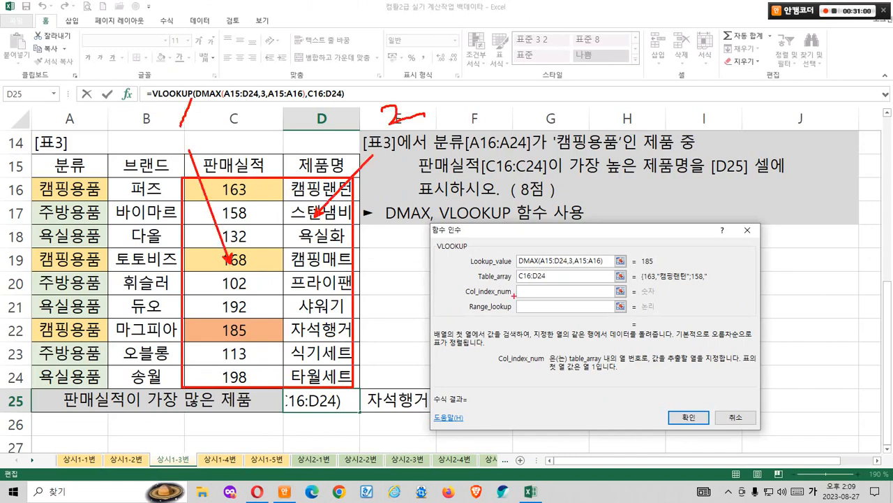
{"action": "mouse_move", "coordinate": [526, 257]}
{"action": "left_mouse_down"}
{"action": "mouse_move", "coordinate": [526, 288]}
{"action": "mouse_move", "coordinate": [526, 229]}
{"action": "left_mouse_up"}
{"action": "left_click_drag", "start_coordinate": [202, 135], "coordinate": [260, 87]}
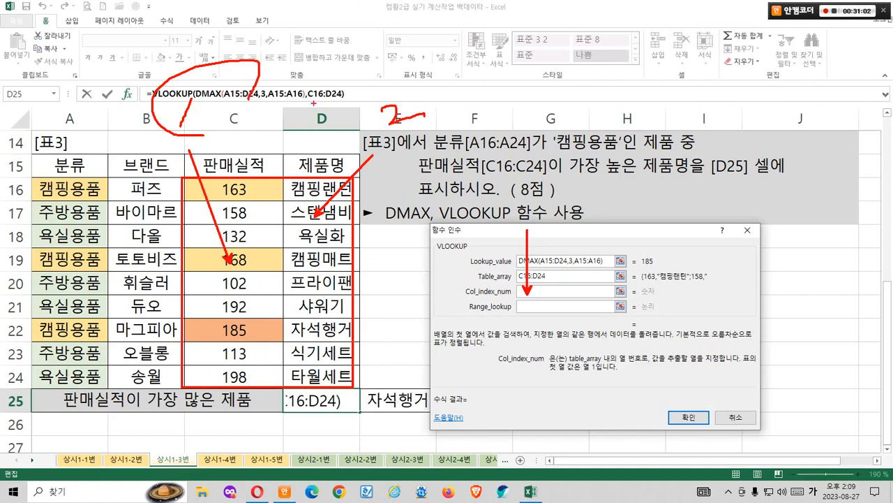
{"action": "mouse_move", "coordinate": [374, 125]}
{"action": "left_mouse_down"}
{"action": "mouse_move", "coordinate": [349, 87]}
{"action": "mouse_move", "coordinate": [427, 120]}
{"action": "left_mouse_up"}
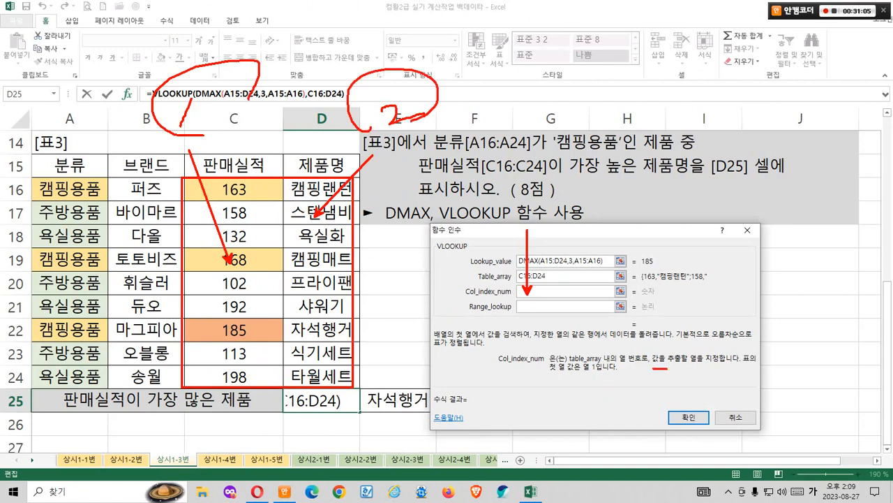
{"action": "mouse_move", "coordinate": [667, 368]}
{"action": "left_mouse_down"}
{"action": "mouse_move", "coordinate": [718, 368]}
{"action": "mouse_move", "coordinate": [691, 370]}
{"action": "left_mouse_up"}
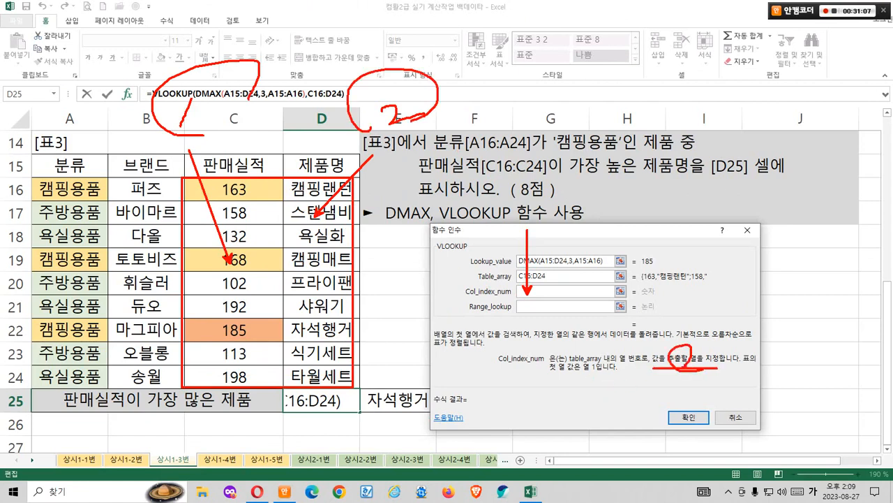
{"action": "left_click_drag", "start_coordinate": [218, 100], "coordinate": [238, 76]}
{"action": "left_click_drag", "start_coordinate": [385, 79], "coordinate": [414, 56]}
{"action": "key", "text": "Escape"}
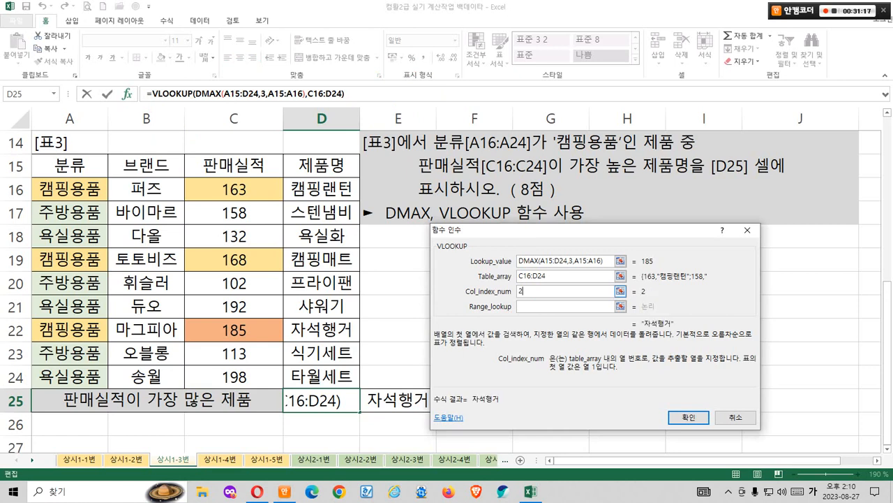
Step: Set the VLOOKUP function's Col_index_num argument to 2
{"action": "type", "text": "2"}
{"action": "key", "text": "Tab"}
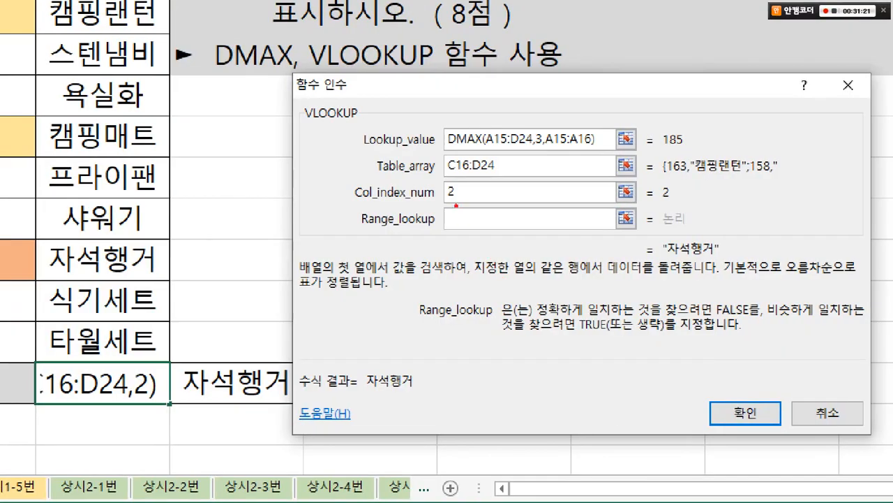
{"action": "left_click_drag", "start_coordinate": [524, 298], "coordinate": [492, 333]}
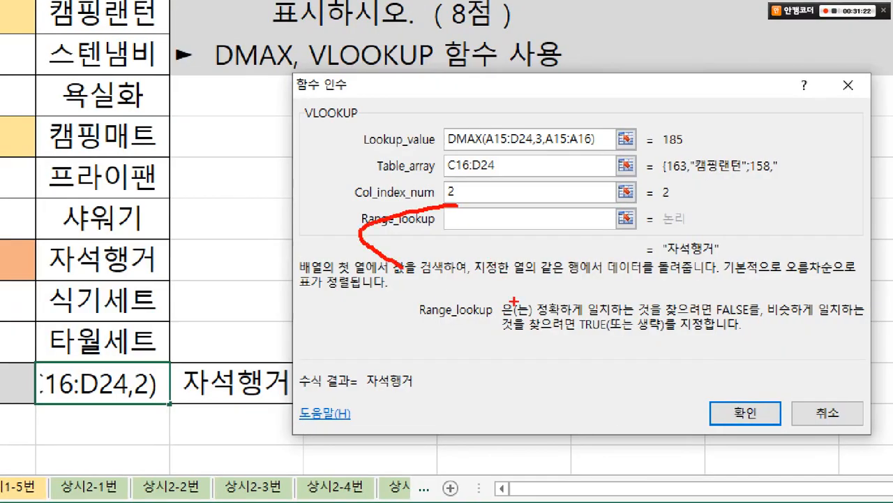
{"action": "left_click_drag", "start_coordinate": [532, 293], "coordinate": [613, 322]}
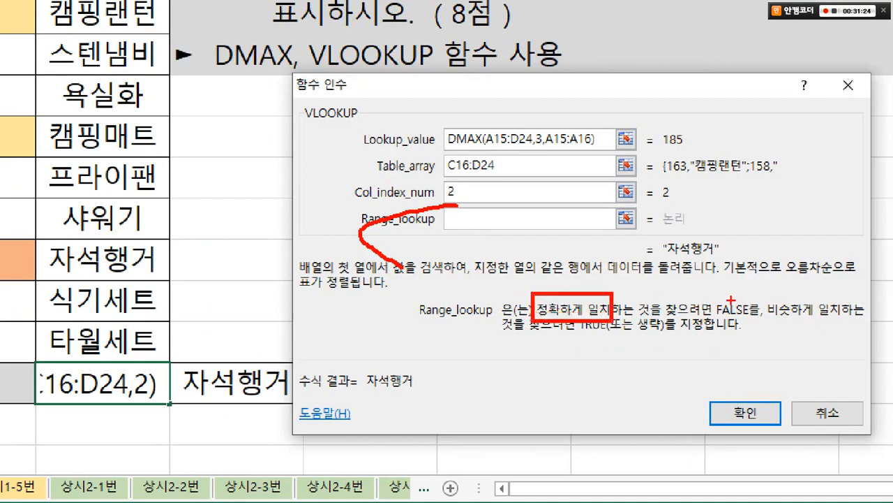
{"action": "mouse_move", "coordinate": [726, 283]}
{"action": "left_mouse_down"}
{"action": "mouse_move", "coordinate": [732, 305]}
{"action": "mouse_move", "coordinate": [732, 282]}
{"action": "mouse_move", "coordinate": [842, 324]}
{"action": "left_mouse_up"}
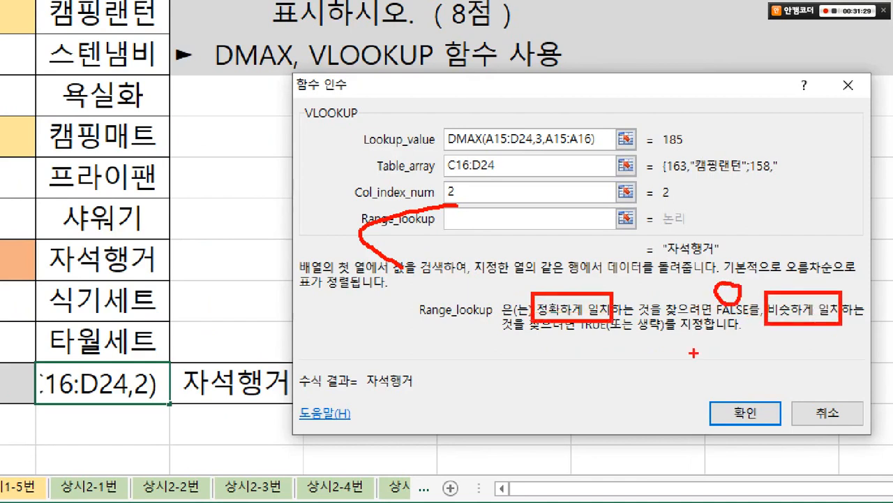
{"action": "mouse_move", "coordinate": [584, 334]}
{"action": "left_mouse_down"}
{"action": "mouse_move", "coordinate": [619, 332]}
{"action": "mouse_move", "coordinate": [595, 383]}
{"action": "left_mouse_up"}
{"action": "mouse_move", "coordinate": [551, 260]}
{"action": "left_mouse_down"}
{"action": "mouse_move", "coordinate": [570, 289]}
{"action": "mouse_move", "coordinate": [589, 248]}
{"action": "left_mouse_up"}
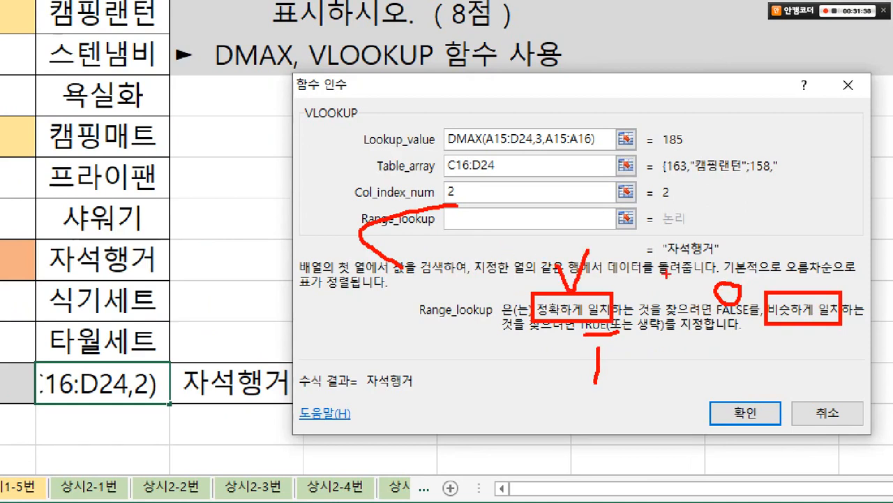
{"action": "left_click_drag", "start_coordinate": [799, 260], "coordinate": [825, 254]}
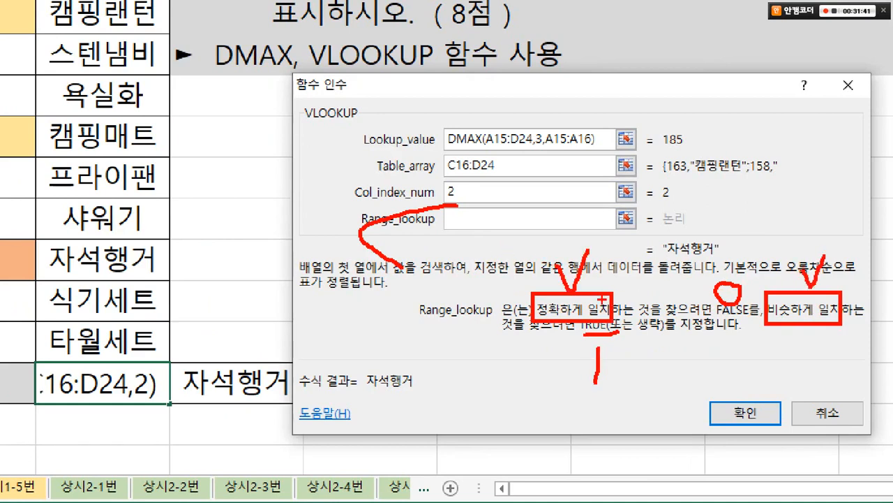
{"action": "left_click_drag", "start_coordinate": [598, 292], "coordinate": [813, 277]}
{"action": "key", "text": "Escape"}
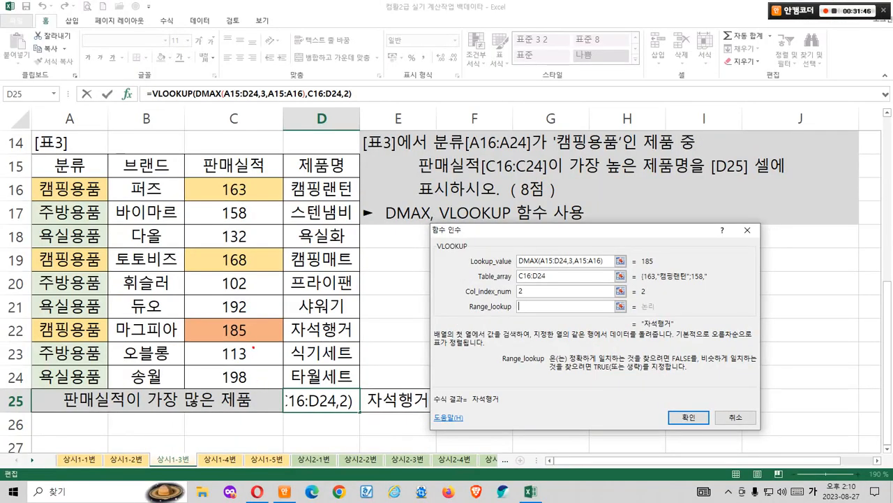
{"action": "mouse_move", "coordinate": [254, 347]}
{"action": "left_mouse_down"}
{"action": "mouse_move", "coordinate": [219, 324]}
{"action": "mouse_move", "coordinate": [247, 323]}
{"action": "left_mouse_up"}
{"action": "mouse_move", "coordinate": [187, 180]}
{"action": "left_mouse_down"}
{"action": "mouse_move", "coordinate": [361, 294]}
{"action": "mouse_move", "coordinate": [187, 183]}
{"action": "left_mouse_up"}
{"action": "left_click_drag", "start_coordinate": [238, 308], "coordinate": [253, 301]}
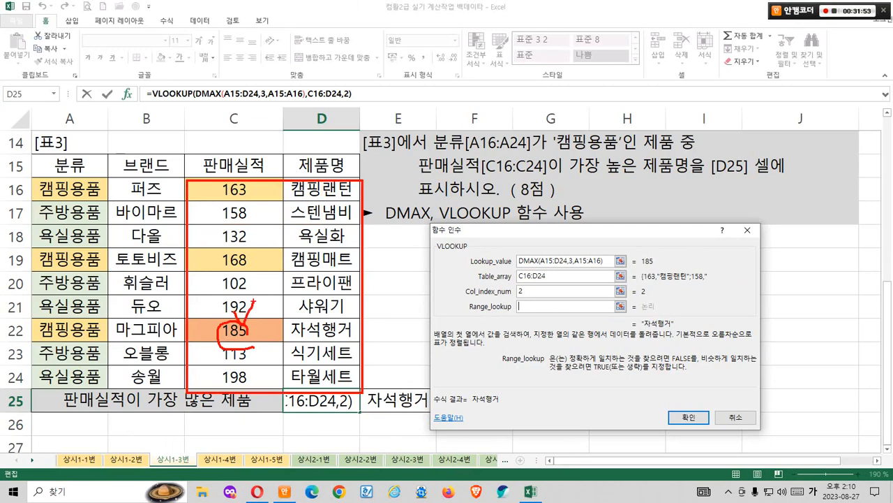
{"action": "left_click_drag", "start_coordinate": [242, 216], "coordinate": [261, 240]}
{"action": "left_click_drag", "start_coordinate": [570, 348], "coordinate": [613, 369]}
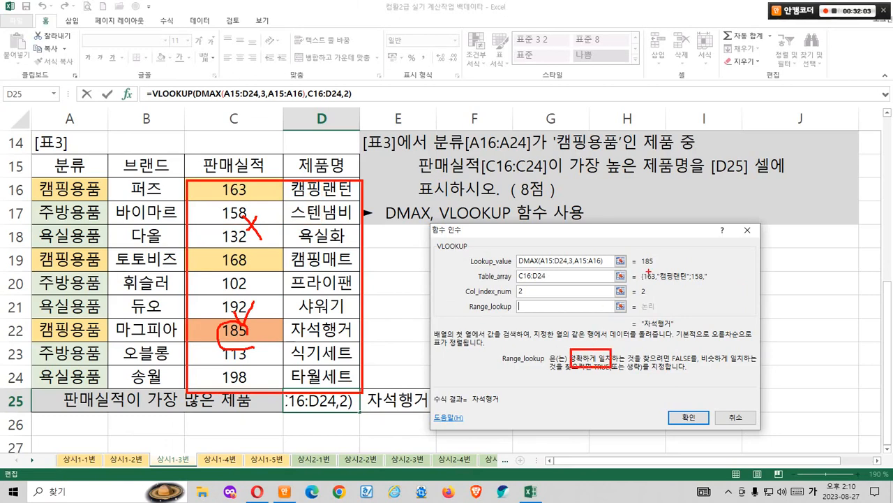
{"action": "mouse_move", "coordinate": [648, 272]}
{"action": "left_mouse_down"}
{"action": "mouse_move", "coordinate": [652, 246]}
{"action": "mouse_move", "coordinate": [653, 270]}
{"action": "mouse_move", "coordinate": [363, 184]}
{"action": "mouse_move", "coordinate": [265, 224]}
{"action": "left_mouse_up"}
{"action": "mouse_move", "coordinate": [192, 223]}
{"action": "left_mouse_down"}
{"action": "mouse_move", "coordinate": [237, 387]}
{"action": "mouse_move", "coordinate": [259, 361]}
{"action": "mouse_move", "coordinate": [253, 376]}
{"action": "left_mouse_up"}
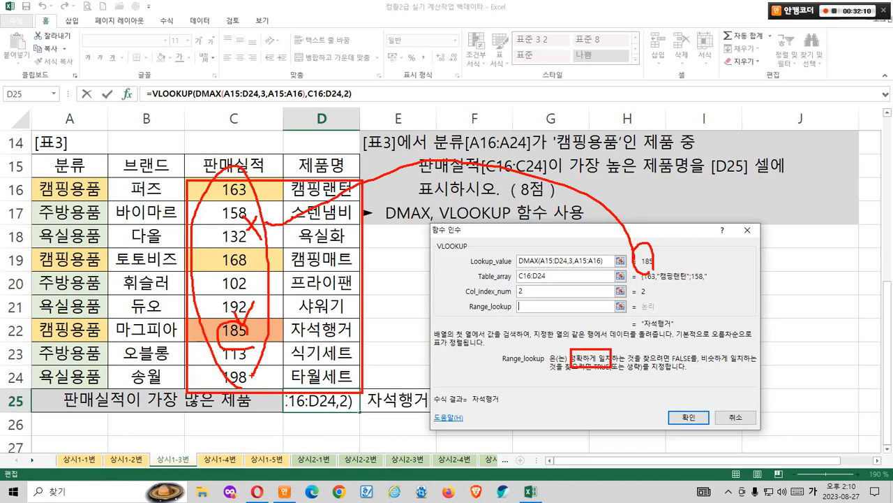
{"action": "mouse_move", "coordinate": [651, 263]}
{"action": "left_mouse_down"}
{"action": "mouse_move", "coordinate": [432, 136]}
{"action": "mouse_move", "coordinate": [244, 260]}
{"action": "left_mouse_up"}
{"action": "left_click_drag", "start_coordinate": [257, 261], "coordinate": [278, 254]}
{"action": "mouse_move", "coordinate": [254, 323]}
{"action": "left_mouse_down"}
{"action": "mouse_move", "coordinate": [223, 326]}
{"action": "mouse_move", "coordinate": [250, 329]}
{"action": "left_mouse_up"}
{"action": "left_click_drag", "start_coordinate": [573, 339], "coordinate": [596, 320]}
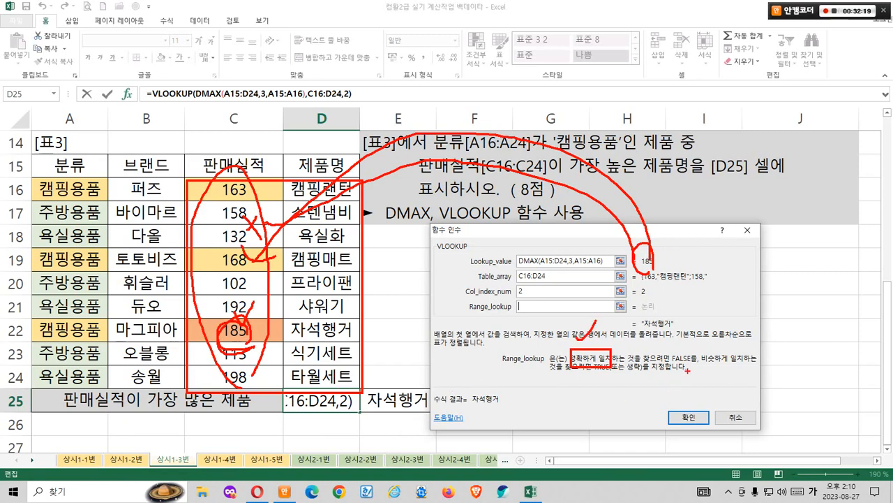
{"action": "mouse_move", "coordinate": [688, 372]}
{"action": "left_mouse_down"}
{"action": "mouse_move", "coordinate": [671, 358]}
{"action": "mouse_move", "coordinate": [687, 363]}
{"action": "left_mouse_up"}
{"action": "key", "text": "Escape"}
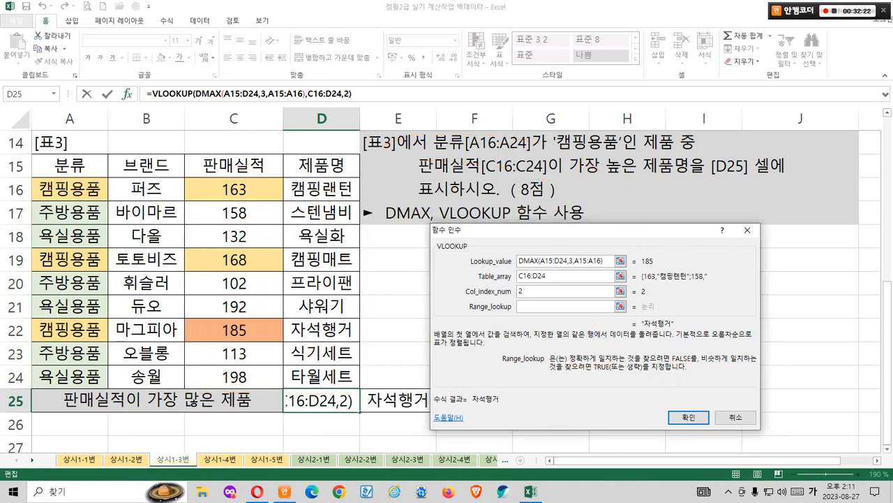
Step: Set the VLOOKUP function's Range_lookup argument to 0 and move the arguments dialog clear of cell E25
{"action": "type", "text": "0"}
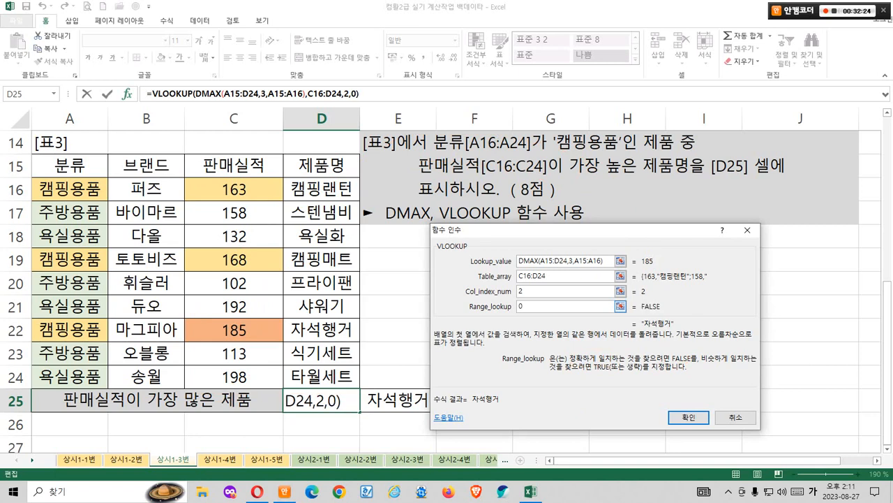
{"action": "left_click", "coordinate": [586, 276]}
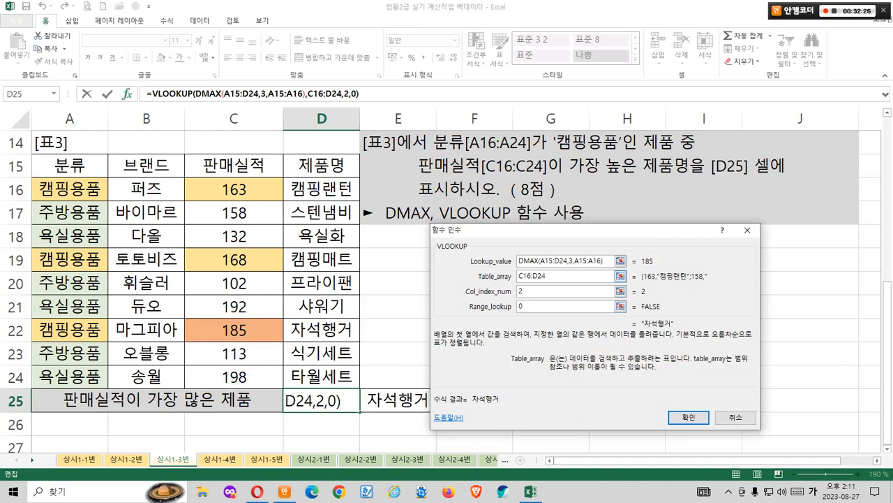
{"action": "left_click_drag", "start_coordinate": [620, 229], "coordinate": [641, 226]}
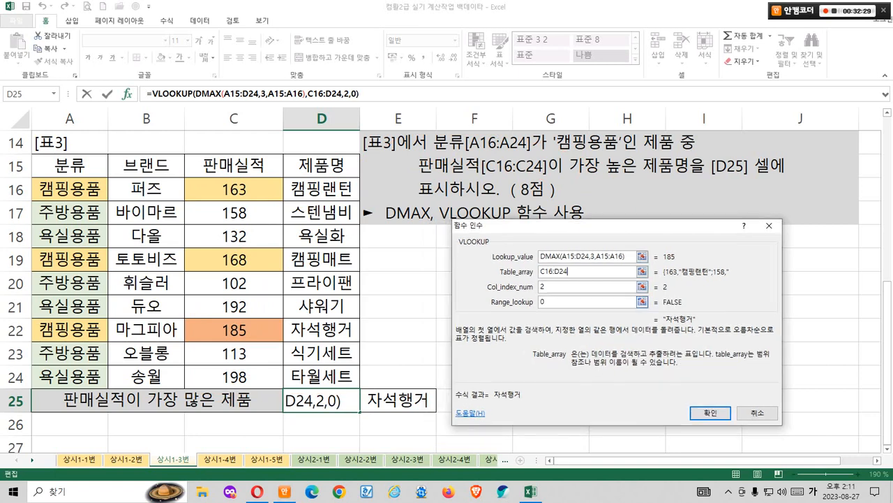
{"action": "mouse_move", "coordinate": [425, 430]}
{"action": "left_mouse_down"}
{"action": "mouse_move", "coordinate": [384, 433]}
{"action": "mouse_move", "coordinate": [417, 434]}
{"action": "left_mouse_up"}
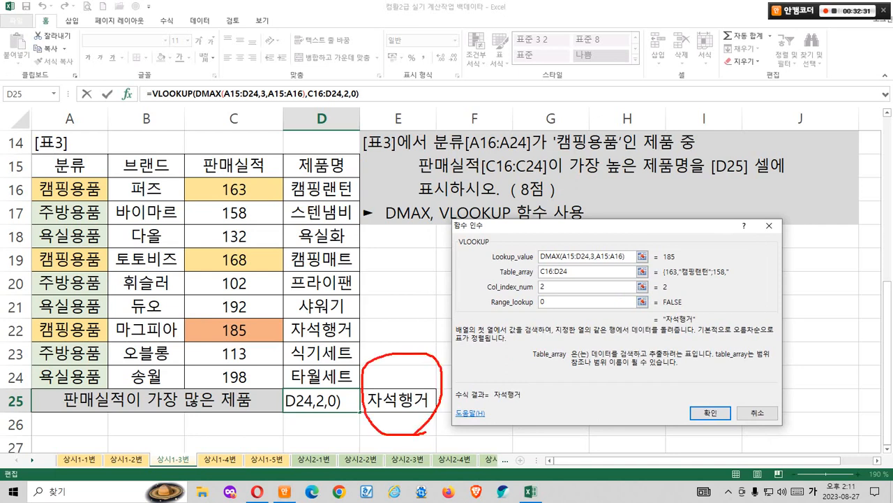
{"action": "mouse_move", "coordinate": [531, 427]}
{"action": "left_mouse_down"}
{"action": "mouse_move", "coordinate": [528, 364]}
{"action": "mouse_move", "coordinate": [534, 426]}
{"action": "left_mouse_up"}
{"action": "mouse_move", "coordinate": [437, 379]}
{"action": "left_mouse_down"}
{"action": "mouse_move", "coordinate": [447, 360]}
{"action": "mouse_move", "coordinate": [511, 376]}
{"action": "left_mouse_up"}
{"action": "mouse_move", "coordinate": [456, 312]}
{"action": "left_mouse_down"}
{"action": "mouse_move", "coordinate": [478, 312]}
{"action": "mouse_move", "coordinate": [479, 321]}
{"action": "left_mouse_up"}
{"action": "key", "text": "Escape"}
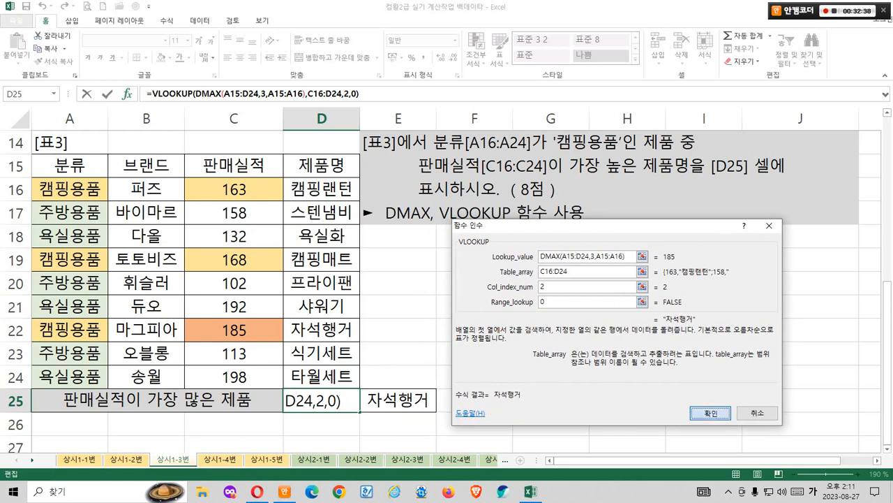
Step: Confirm the VLOOKUP formula in D25 and clear the contents of cell E25
{"action": "left_click", "coordinate": [711, 413]}
{"action": "left_click", "coordinate": [398, 400]}
{"action": "key", "text": "Delete"}
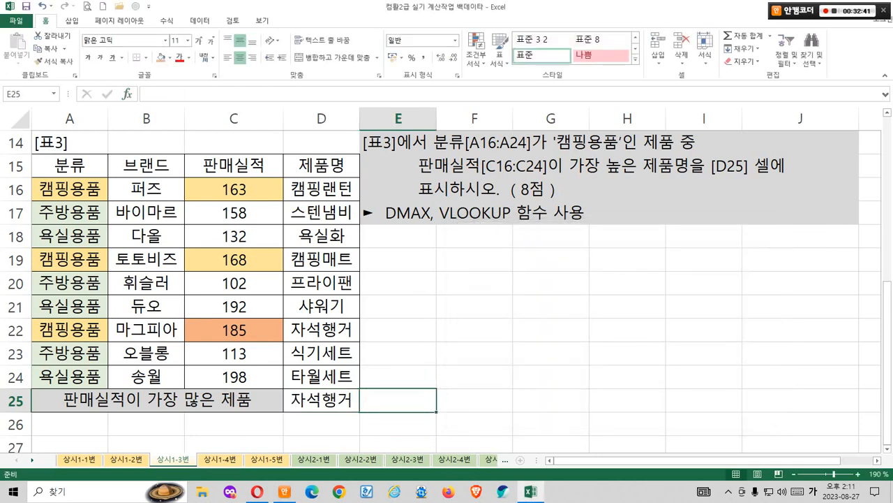
Step: Remove the fill colour from cells A16:C24 of 표3
{"action": "left_click_drag", "start_coordinate": [70, 189], "coordinate": [234, 376]}
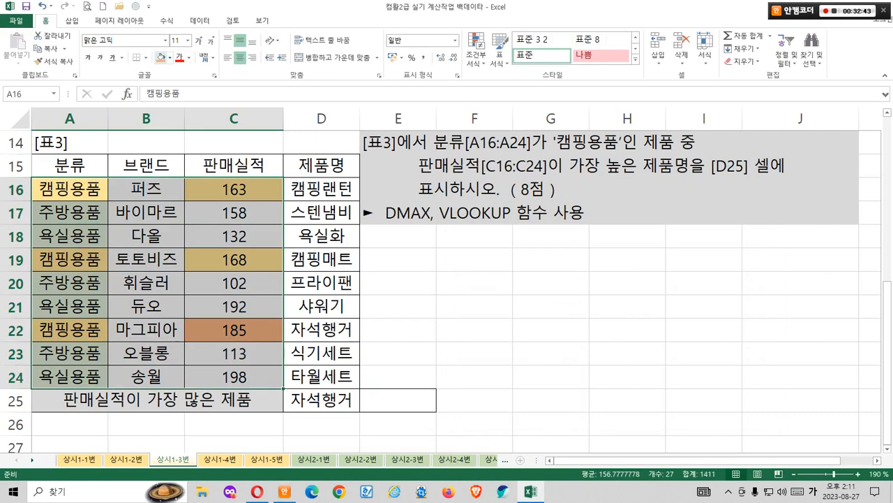
{"action": "left_click", "coordinate": [168, 57]}
{"action": "left_click", "coordinate": [189, 156]}
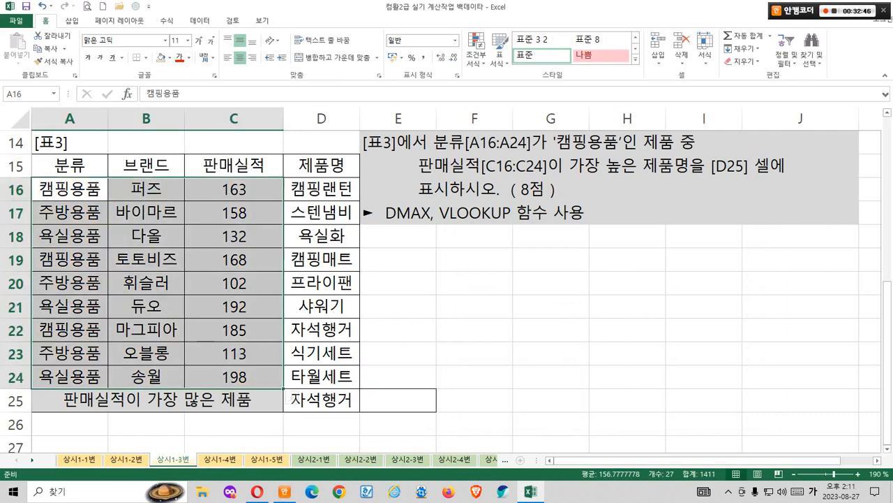
{"action": "left_click", "coordinate": [474, 330]}
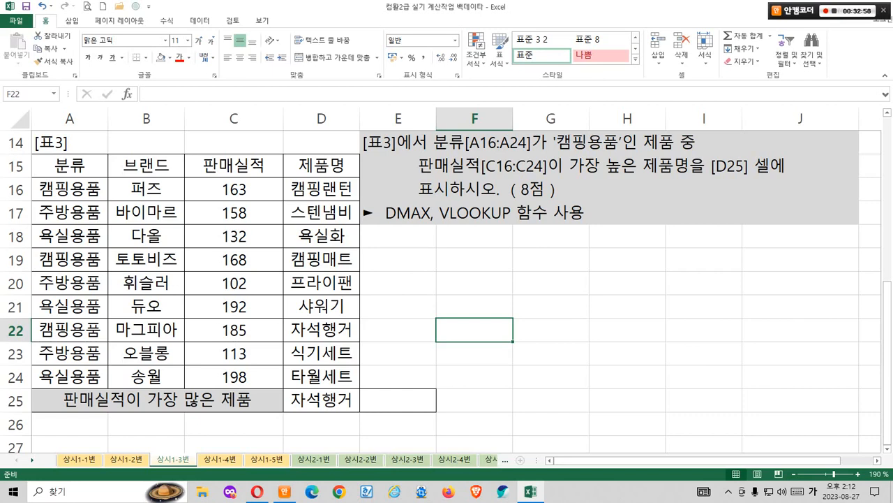
Step: Switch to the 상시1-4번 worksheet
{"action": "left_click", "coordinate": [475, 283]}
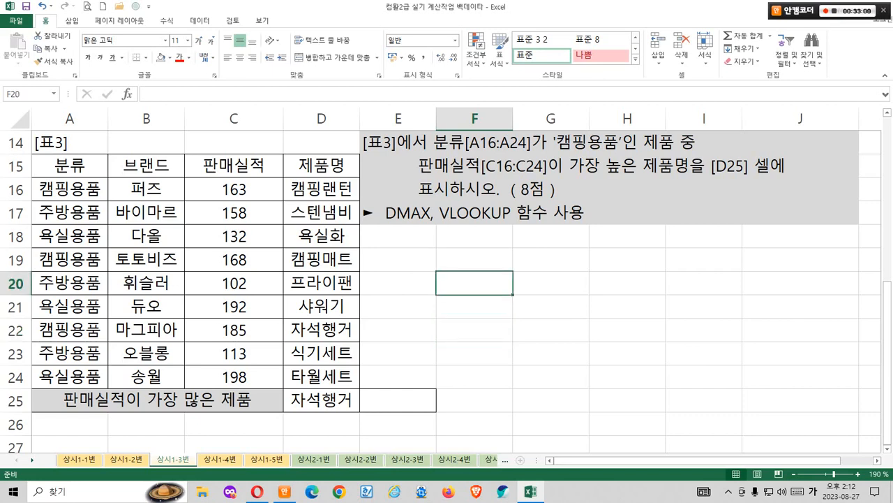
{"action": "left_click", "coordinate": [220, 459]}
{"action": "left_click", "coordinate": [461, 330]}
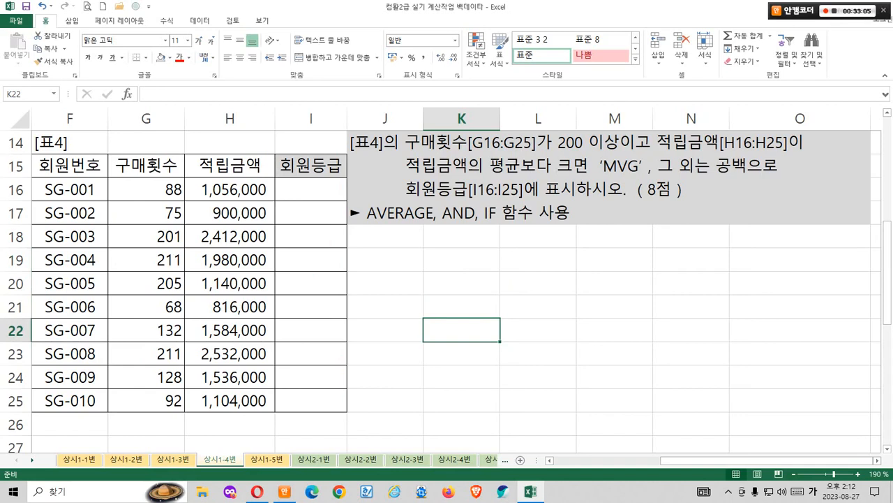
{"action": "left_click_drag", "start_coordinate": [412, 156], "coordinate": [534, 154]}
{"action": "mouse_move", "coordinate": [128, 182]}
{"action": "left_mouse_down"}
{"action": "mouse_move", "coordinate": [181, 297]}
{"action": "mouse_move", "coordinate": [183, 409]}
{"action": "left_mouse_up"}
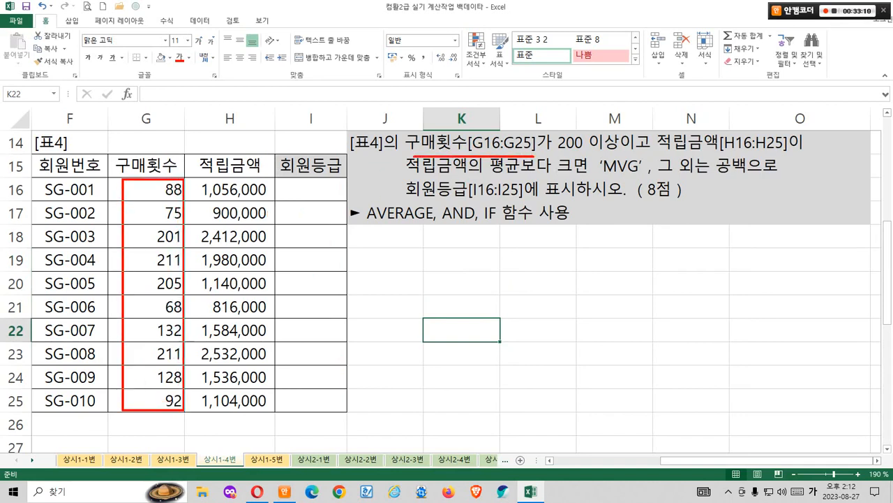
{"action": "left_click_drag", "start_coordinate": [561, 156], "coordinate": [660, 156]}
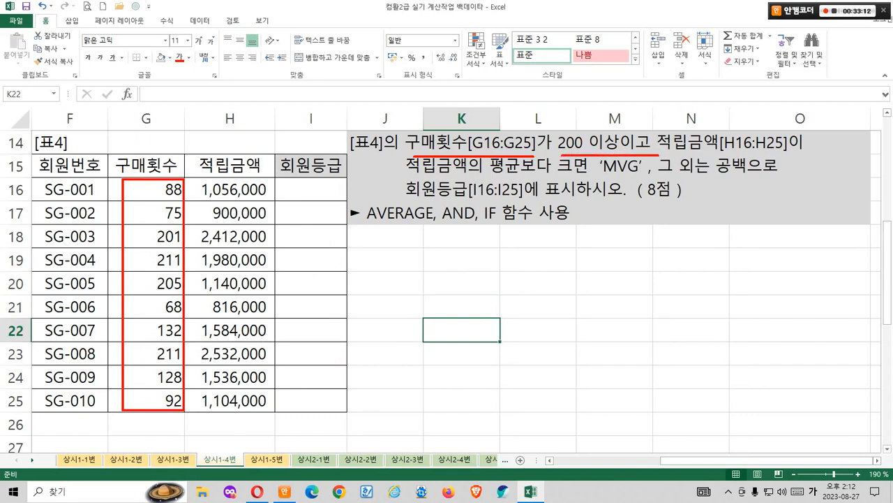
{"action": "key", "text": "Escape"}
Step: Fill the 구매횟수 cells of 200 or more, G18:G20 and G23, with light gold
{"action": "left_click_drag", "start_coordinate": [146, 236], "coordinate": [146, 282]}
{"action": "left_click", "coordinate": [146, 353], "text": "ctrl"}
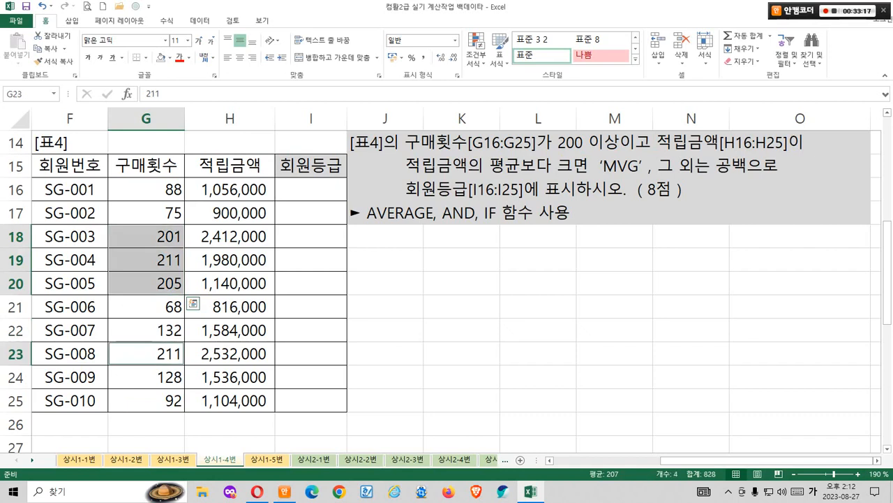
{"action": "left_click", "coordinate": [170, 57]}
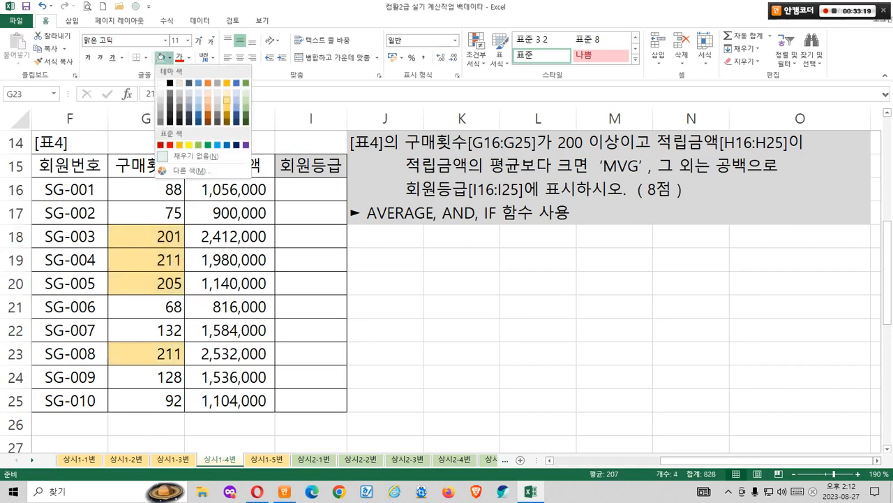
{"action": "left_click", "coordinate": [227, 100]}
{"action": "left_click", "coordinate": [461, 283]}
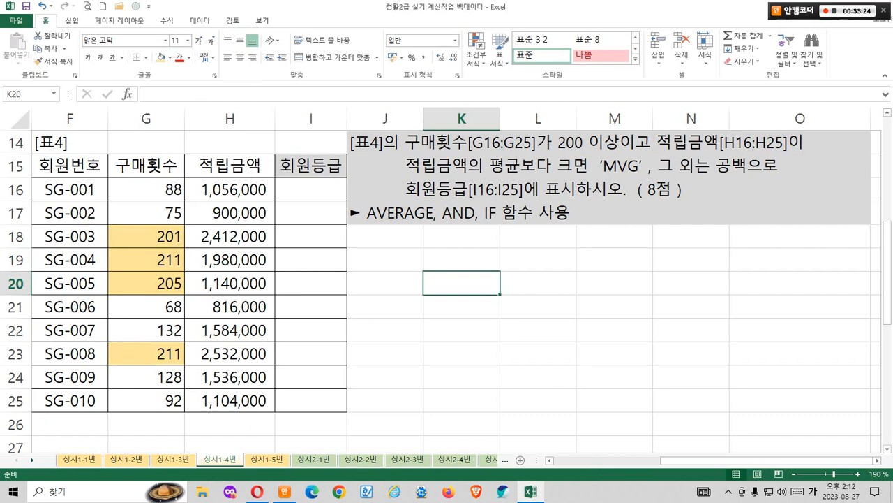
Step: Check the average of the 적립금액 values in H16:H25
{"action": "left_click_drag", "start_coordinate": [230, 189], "coordinate": [229, 400]}
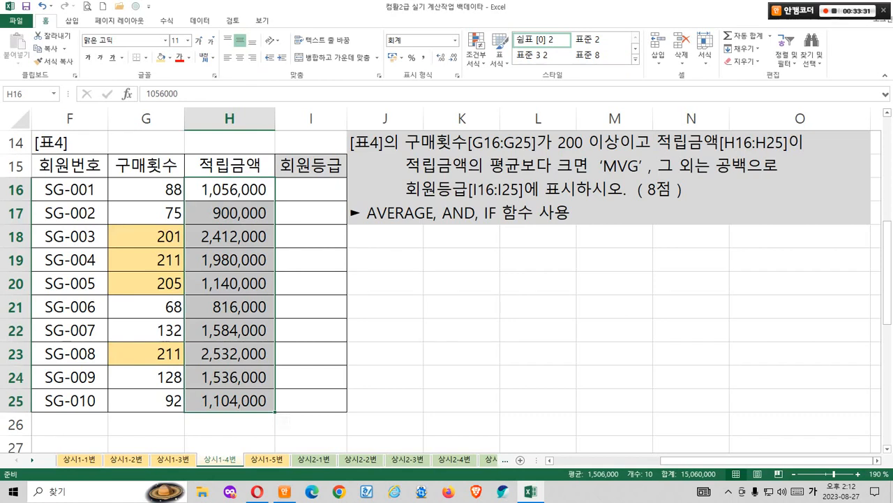
{"action": "left_click", "coordinate": [386, 400]}
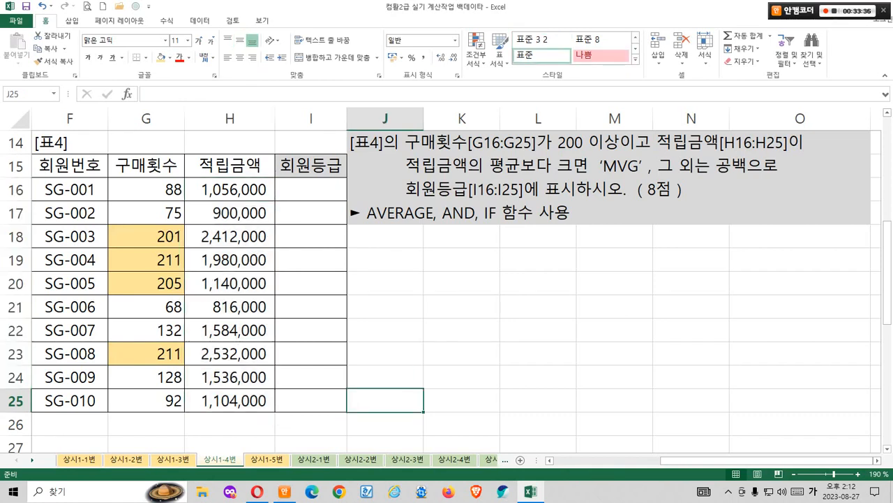
Step: Calculate the average of the 적립금액 values in K20 with =AVERAGE(H16:H25)
{"action": "left_click", "coordinate": [461, 282]}
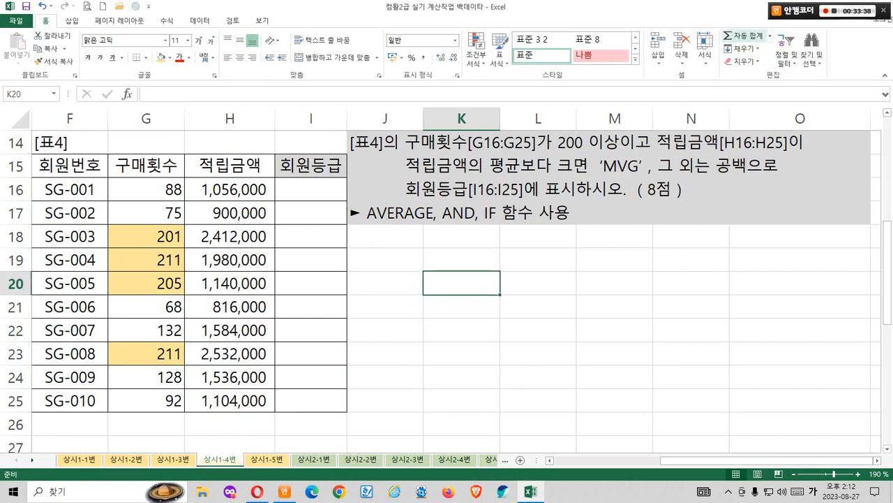
{"action": "left_click", "coordinate": [770, 36]}
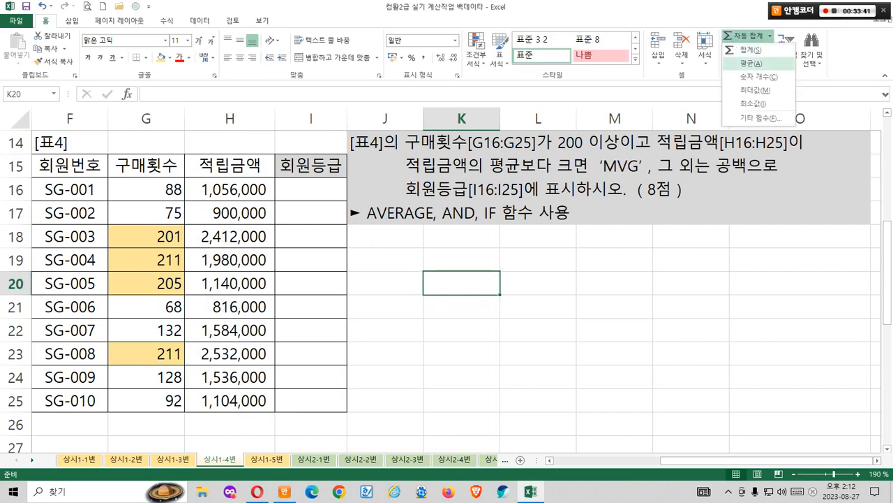
{"action": "left_click", "coordinate": [752, 63]}
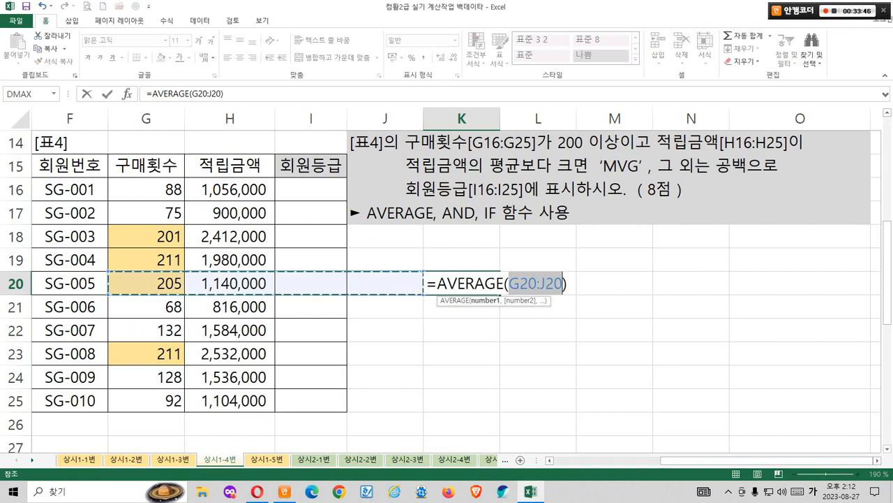
{"action": "left_click_drag", "start_coordinate": [231, 190], "coordinate": [230, 400]}
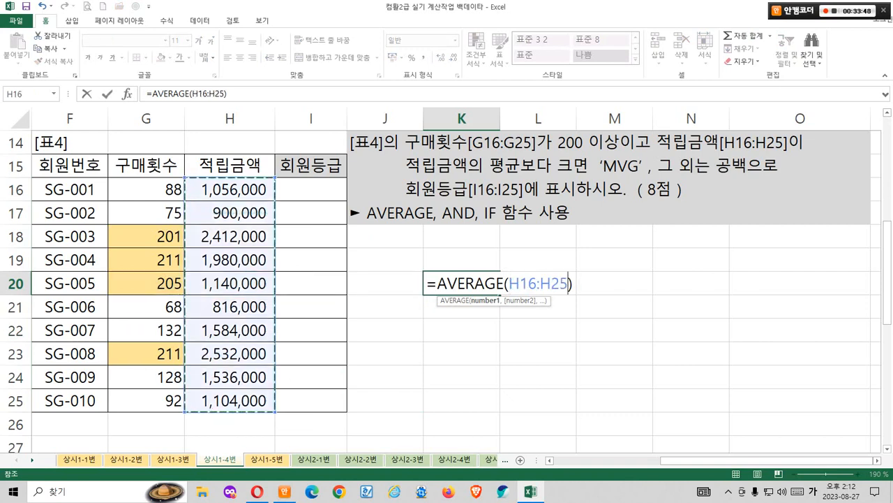
{"action": "key", "text": "Return"}
{"action": "left_click", "coordinate": [461, 284]}
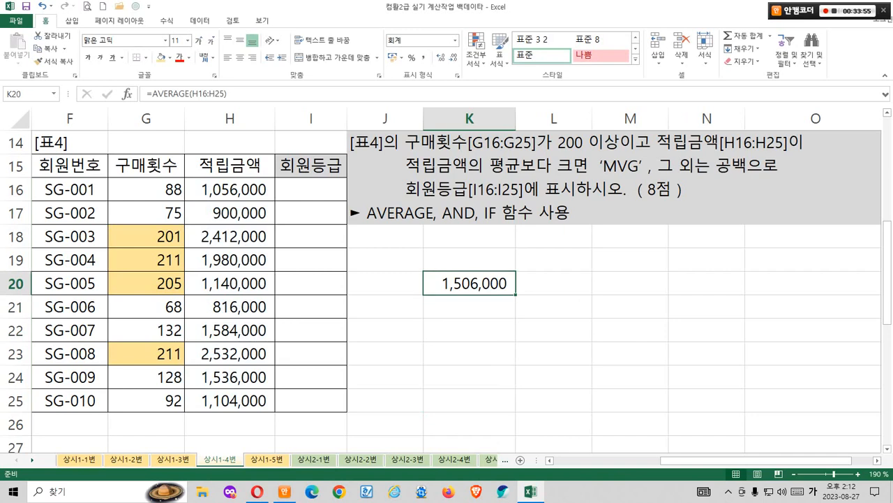
Step: Fill the 적립금액 cells H18, H19 and H23, which exceed the average in the highlighted rows, with light gold
{"action": "left_click_drag", "start_coordinate": [231, 237], "coordinate": [231, 283]}
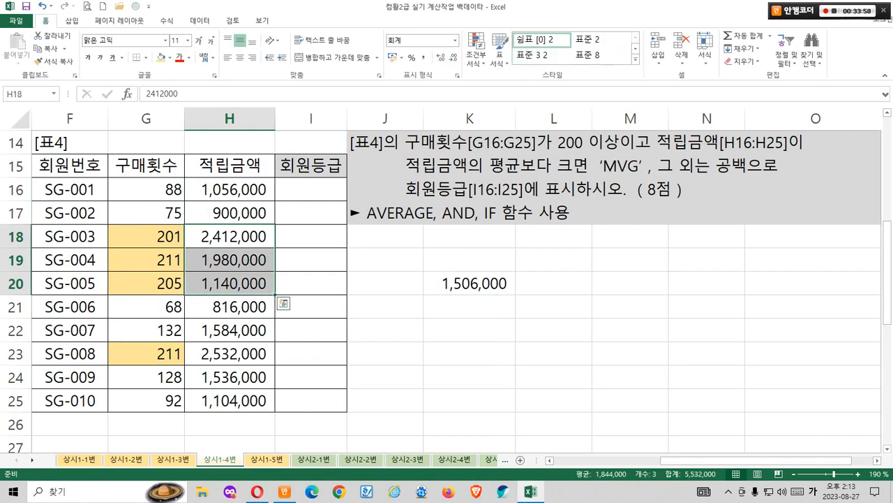
{"action": "left_click", "coordinate": [231, 354]}
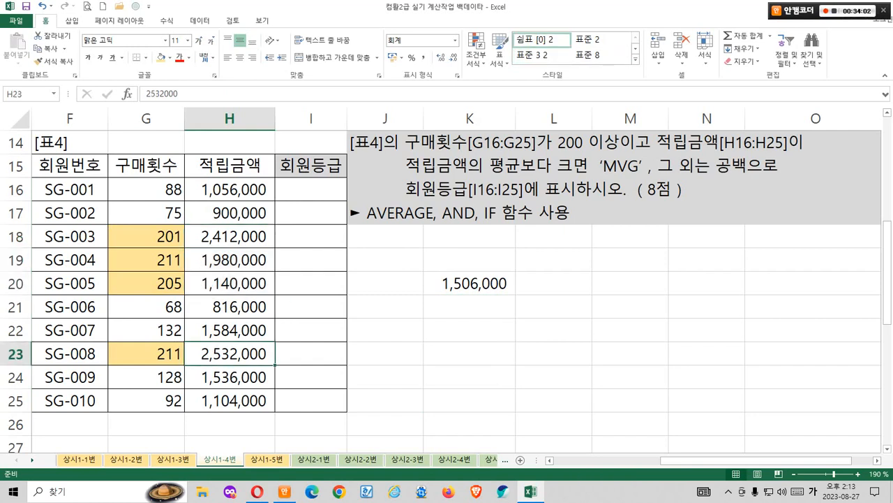
{"action": "left_click_drag", "start_coordinate": [147, 378], "coordinate": [230, 401]}
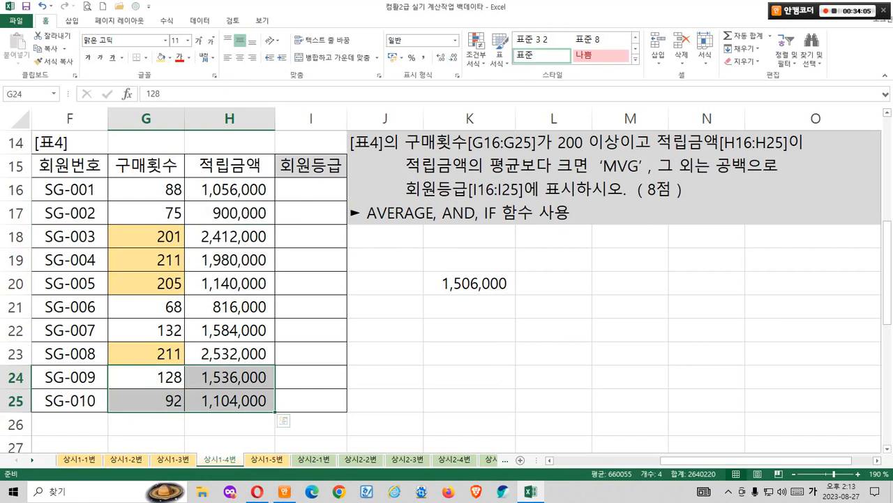
{"action": "key", "text": "Up"}
{"action": "key", "text": "Up"}
{"action": "key", "text": "Up"}
{"action": "key", "text": "Up"}
{"action": "key", "text": "Up"}
{"action": "key", "text": "Up"}
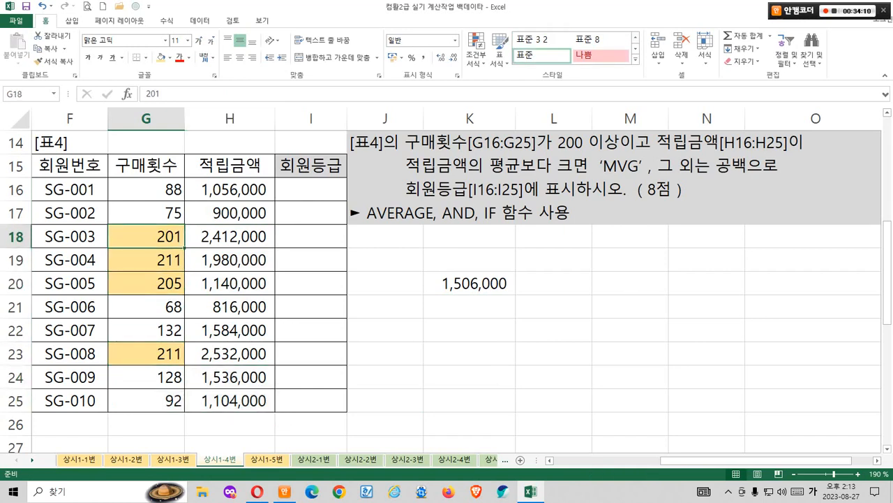
{"action": "key", "text": "Right"}
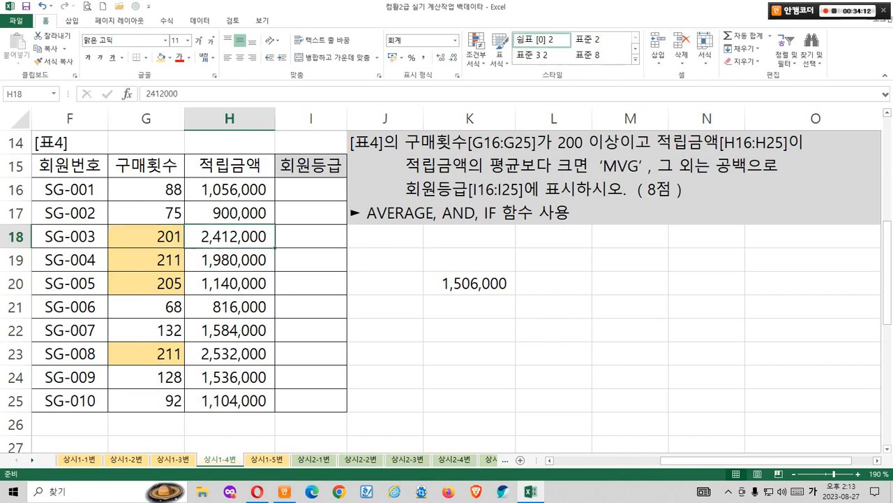
{"action": "left_click", "coordinate": [230, 260], "text": "ctrl"}
{"action": "left_click", "coordinate": [229, 353], "text": "ctrl"}
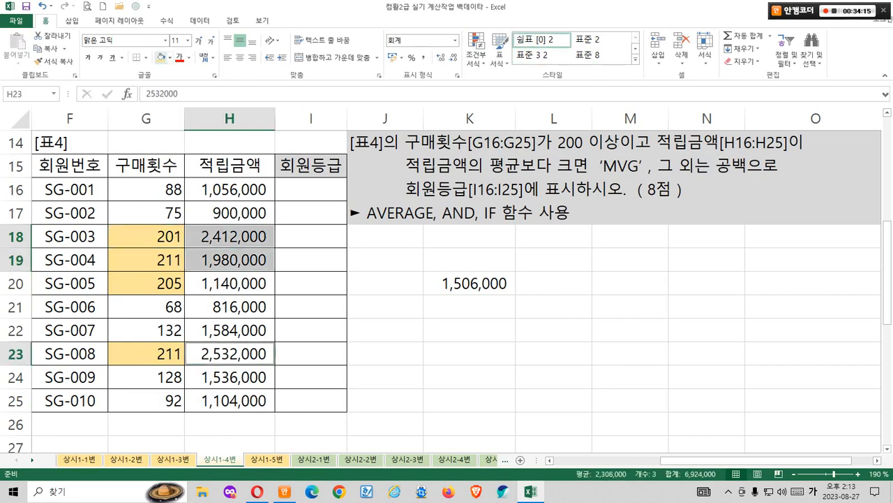
{"action": "left_click", "coordinate": [162, 58]}
{"action": "left_click", "coordinate": [385, 354]}
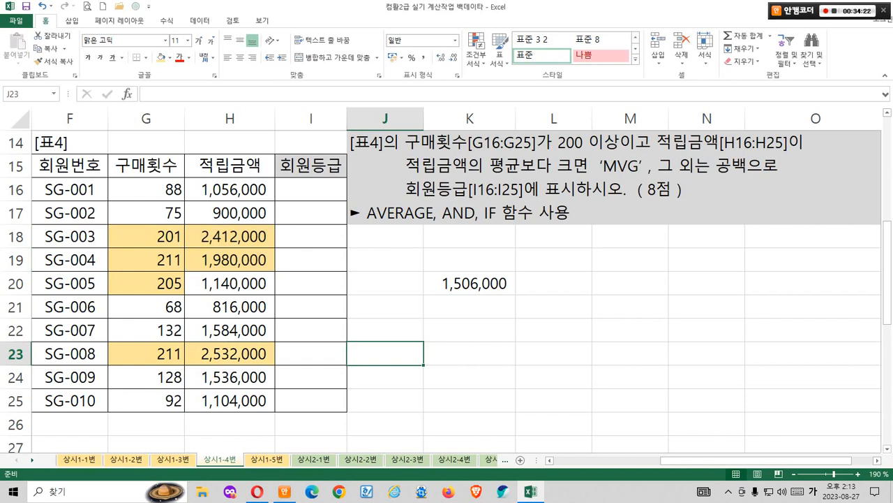
Step: Enter MVG in J18 beside the SG-003 row as the expected grade
{"action": "left_click", "coordinate": [579, 177]}
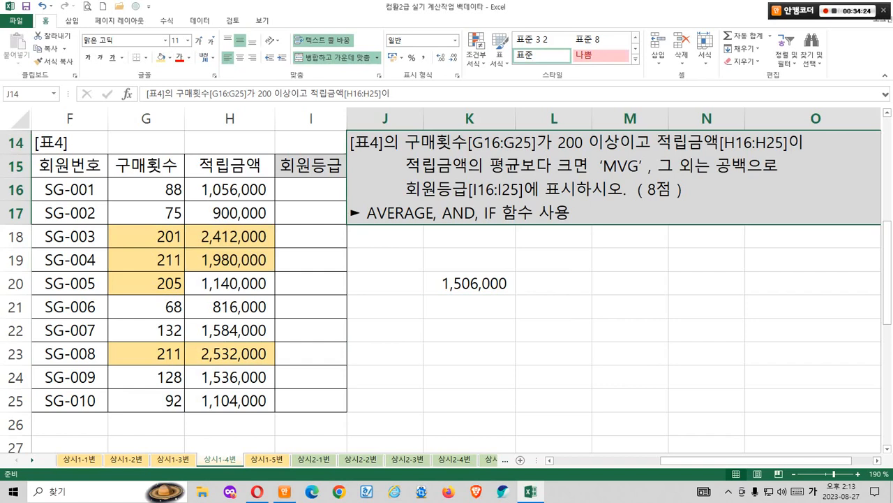
{"action": "left_click", "coordinate": [386, 237]}
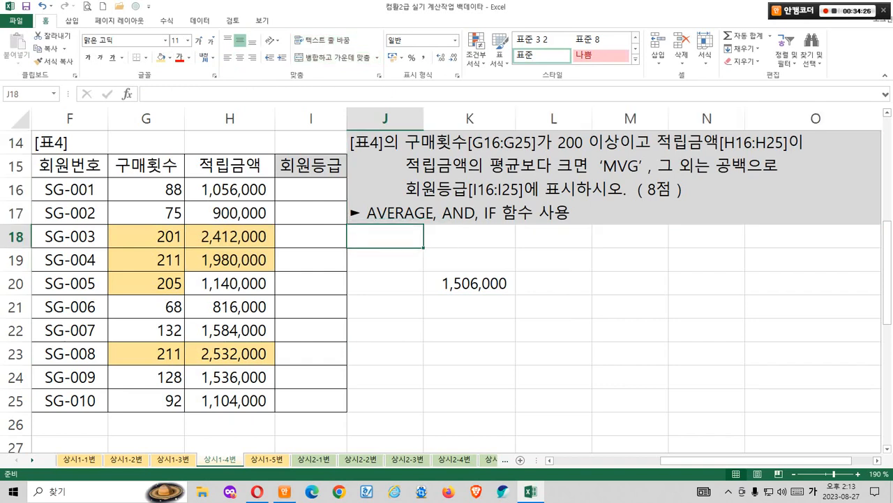
{"action": "key", "text": "Hangul"}
{"action": "type", "text": "M"}
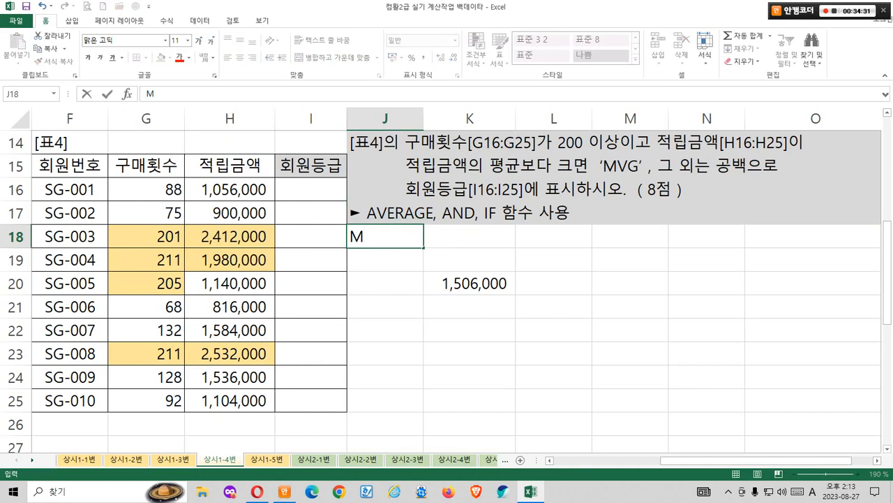
{"action": "type", "text": "VG"}
{"action": "key", "text": "Return"}
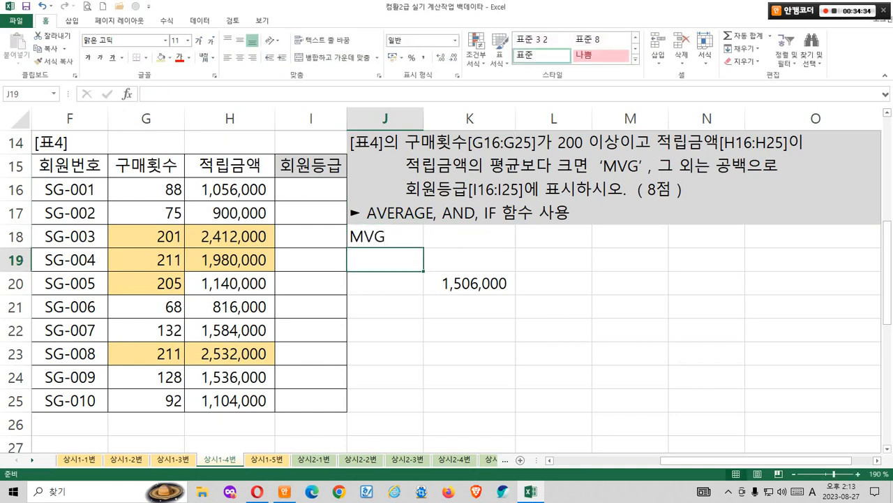
Step: Copy the MVG entry into J19 and J23 beside the SG-004 and SG-008 rows
{"action": "key", "text": "Up"}
{"action": "key", "text": "ctrl+c"}
{"action": "key", "text": "Down"}
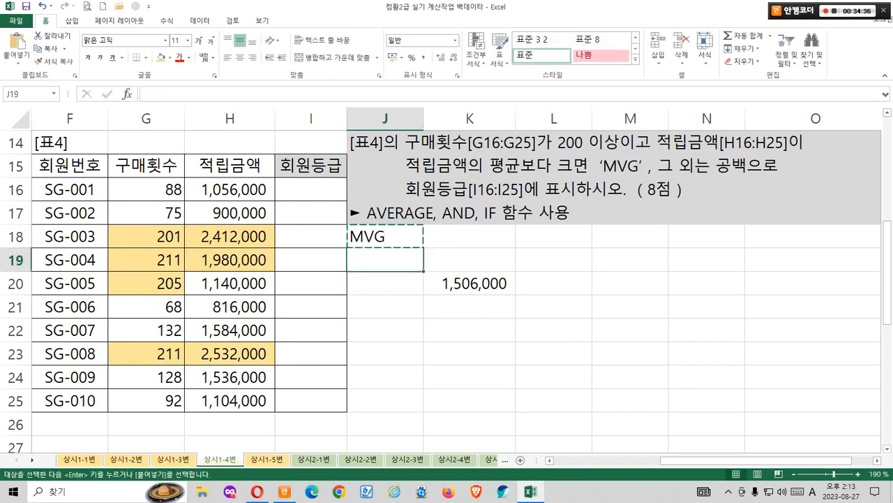
{"action": "key", "text": "ctrl+v"}
{"action": "left_click", "coordinate": [385, 353]}
{"action": "left_click", "coordinate": [443, 279]}
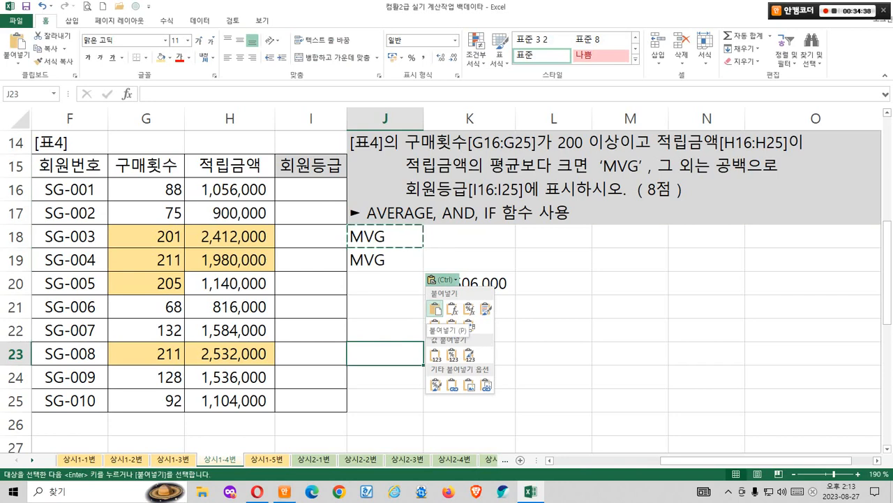
{"action": "key", "text": "Escape"}
{"action": "key", "text": "Escape"}
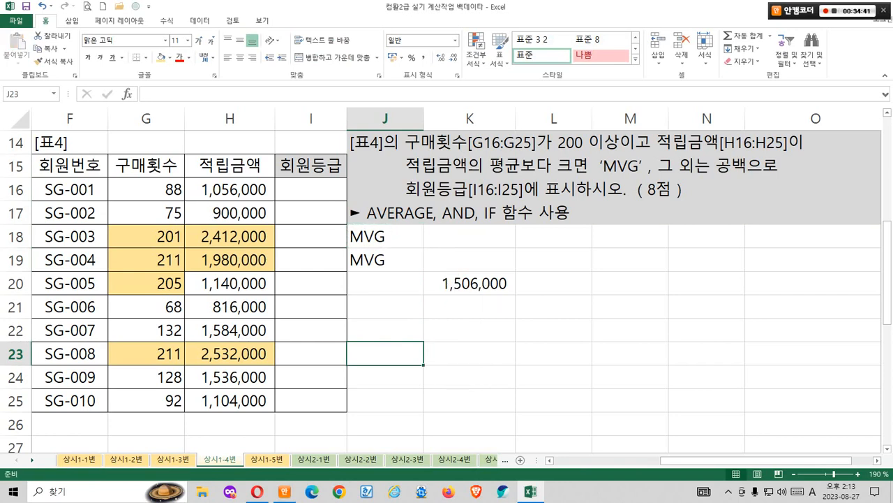
{"action": "left_click", "coordinate": [385, 260]}
{"action": "key", "text": "ctrl+c"}
{"action": "left_click", "coordinate": [384, 353]}
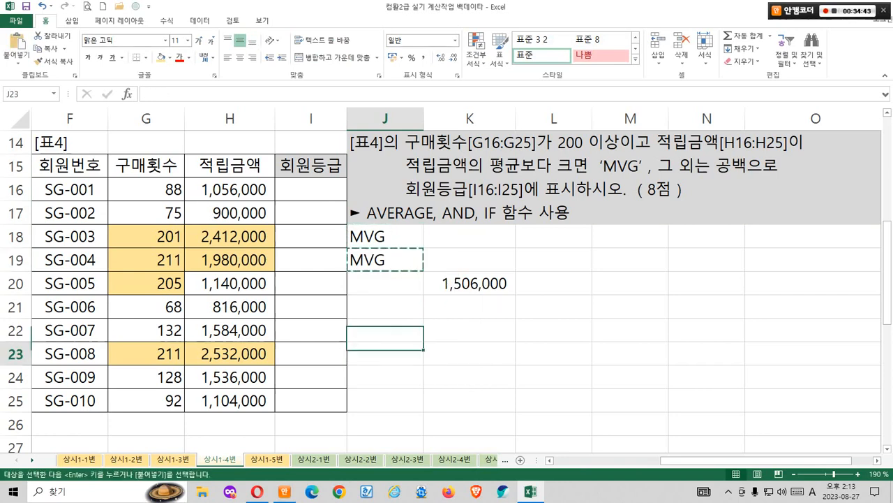
{"action": "key", "text": "ctrl+v"}
{"action": "key", "text": "Escape"}
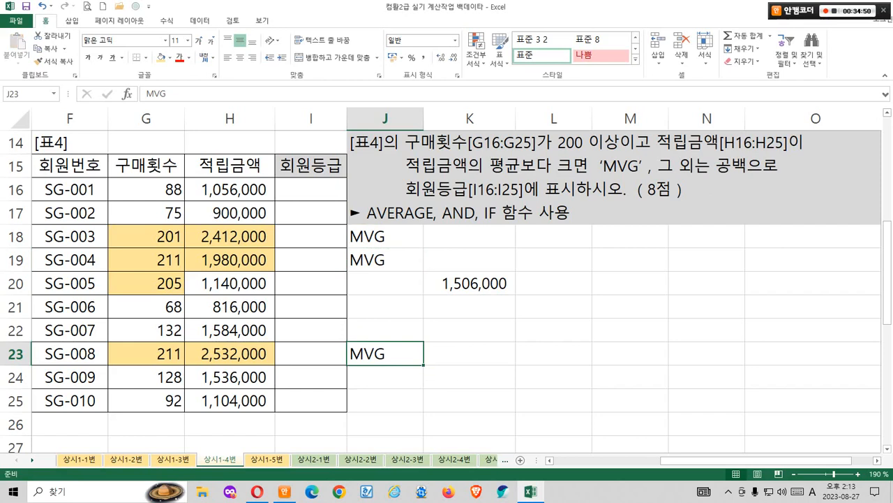
{"action": "mouse_move", "coordinate": [363, 197]}
{"action": "left_mouse_down"}
{"action": "mouse_move", "coordinate": [541, 227]}
{"action": "mouse_move", "coordinate": [477, 230]}
{"action": "mouse_move", "coordinate": [507, 231]}
{"action": "left_mouse_up"}
{"action": "mouse_move", "coordinate": [438, 232]}
{"action": "left_mouse_down"}
{"action": "mouse_move", "coordinate": [425, 202]}
{"action": "mouse_move", "coordinate": [453, 248]}
{"action": "left_mouse_up"}
{"action": "mouse_move", "coordinate": [432, 204]}
{"action": "left_mouse_down"}
{"action": "mouse_move", "coordinate": [475, 183]}
{"action": "mouse_move", "coordinate": [486, 141]}
{"action": "left_mouse_up"}
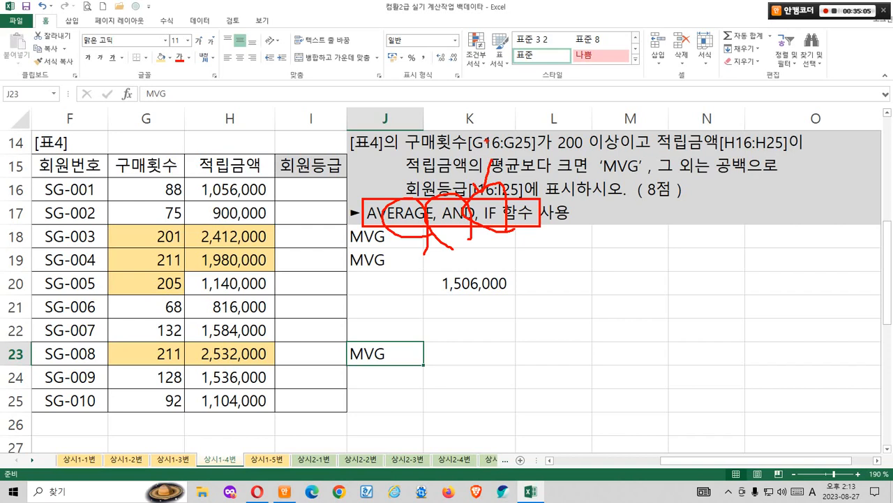
{"action": "left_click_drag", "start_coordinate": [494, 174], "coordinate": [513, 139]}
{"action": "mouse_move", "coordinate": [530, 62]}
{"action": "left_mouse_down"}
{"action": "mouse_move", "coordinate": [555, 74]}
{"action": "mouse_move", "coordinate": [550, 84]}
{"action": "mouse_move", "coordinate": [591, 93]}
{"action": "left_mouse_up"}
{"action": "left_click", "coordinate": [589, 100]}
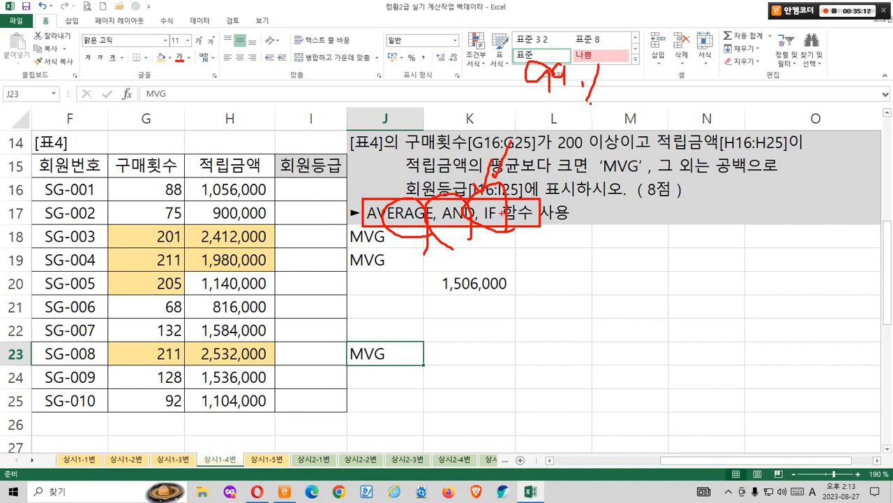
{"action": "left_click_drag", "start_coordinate": [487, 180], "coordinate": [504, 148]}
{"action": "mouse_move", "coordinate": [494, 181]}
{"action": "left_mouse_down"}
{"action": "mouse_move", "coordinate": [476, 225]}
{"action": "mouse_move", "coordinate": [498, 176]}
{"action": "left_mouse_up"}
{"action": "mouse_move", "coordinate": [415, 210]}
{"action": "left_mouse_down"}
{"action": "mouse_move", "coordinate": [412, 200]}
{"action": "mouse_move", "coordinate": [443, 217]}
{"action": "left_mouse_up"}
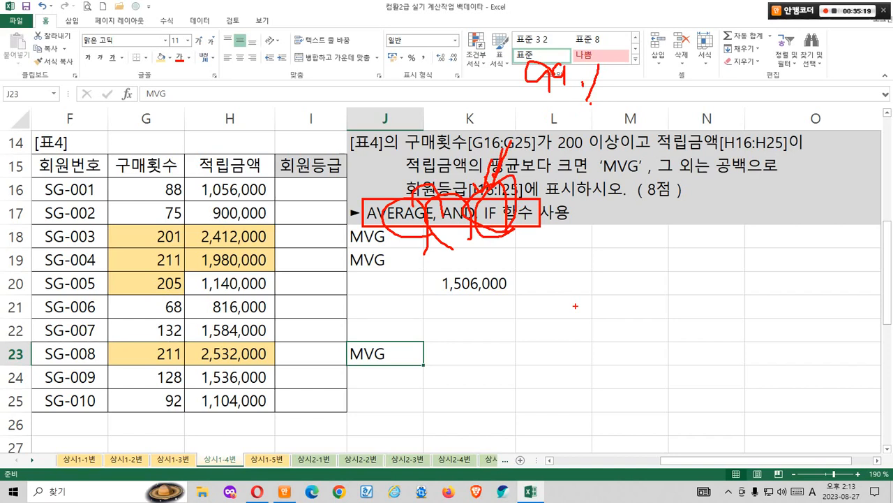
{"action": "key", "text": "Escape"}
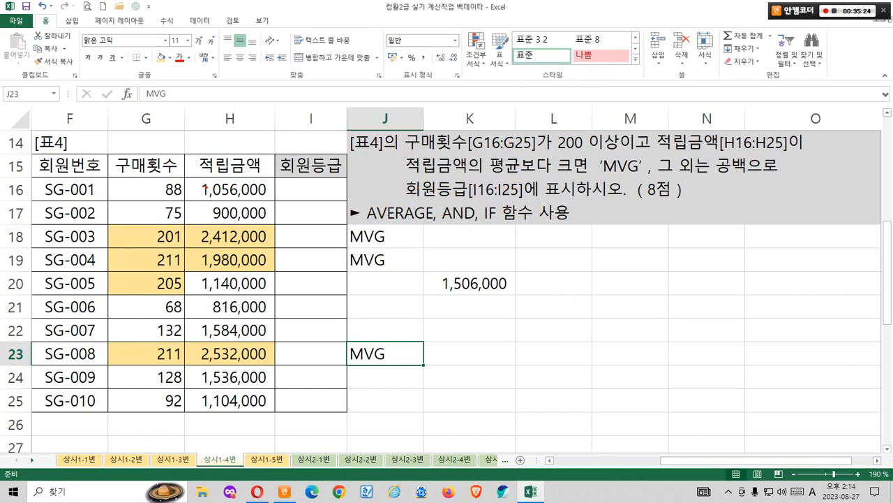
{"action": "left_click_drag", "start_coordinate": [225, 196], "coordinate": [250, 199]}
{"action": "mouse_move", "coordinate": [241, 199]}
{"action": "left_mouse_down"}
{"action": "mouse_move", "coordinate": [242, 224]}
{"action": "mouse_move", "coordinate": [286, 205]}
{"action": "left_mouse_up"}
{"action": "left_click_drag", "start_coordinate": [271, 217], "coordinate": [288, 217]}
{"action": "mouse_move", "coordinate": [265, 169]}
{"action": "left_mouse_down"}
{"action": "mouse_move", "coordinate": [277, 170]}
{"action": "mouse_move", "coordinate": [268, 197]}
{"action": "left_mouse_up"}
{"action": "left_click_drag", "start_coordinate": [296, 188], "coordinate": [339, 207]}
{"action": "left_click_drag", "start_coordinate": [340, 183], "coordinate": [353, 183]}
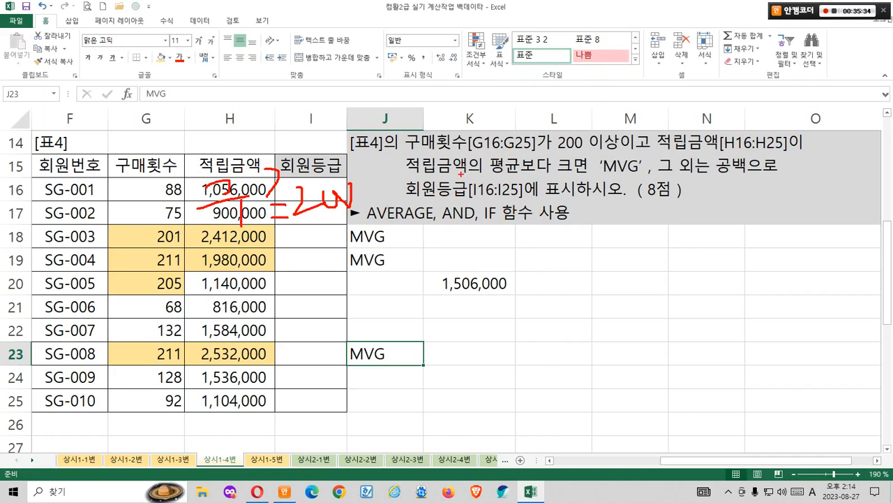
{"action": "left_click_drag", "start_coordinate": [461, 174], "coordinate": [462, 192]}
{"action": "mouse_move", "coordinate": [469, 184]}
{"action": "left_mouse_down"}
{"action": "mouse_move", "coordinate": [476, 191]}
{"action": "mouse_move", "coordinate": [484, 183]}
{"action": "left_mouse_up"}
{"action": "left_click_drag", "start_coordinate": [485, 174], "coordinate": [485, 220]}
{"action": "mouse_move", "coordinate": [501, 172]}
{"action": "left_mouse_down"}
{"action": "mouse_move", "coordinate": [511, 195]}
{"action": "mouse_move", "coordinate": [551, 183]}
{"action": "mouse_move", "coordinate": [545, 197]}
{"action": "left_mouse_up"}
{"action": "mouse_move", "coordinate": [549, 203]}
{"action": "left_mouse_down"}
{"action": "mouse_move", "coordinate": [568, 202]}
{"action": "mouse_move", "coordinate": [573, 183]}
{"action": "left_mouse_up"}
{"action": "left_click_drag", "start_coordinate": [569, 193], "coordinate": [578, 218]}
{"action": "left_click_drag", "start_coordinate": [559, 204], "coordinate": [582, 205]}
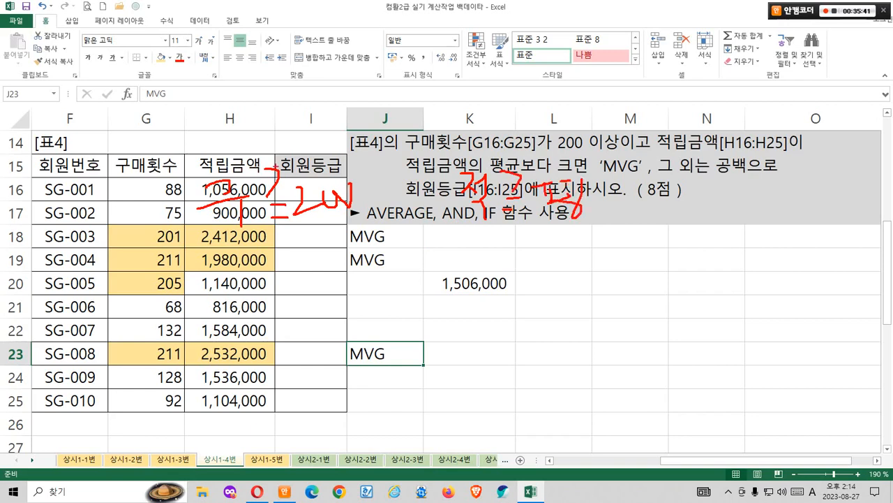
{"action": "mouse_move", "coordinate": [178, 166]}
{"action": "left_mouse_down"}
{"action": "mouse_move", "coordinate": [643, 238]}
{"action": "mouse_move", "coordinate": [640, 247]}
{"action": "left_mouse_up"}
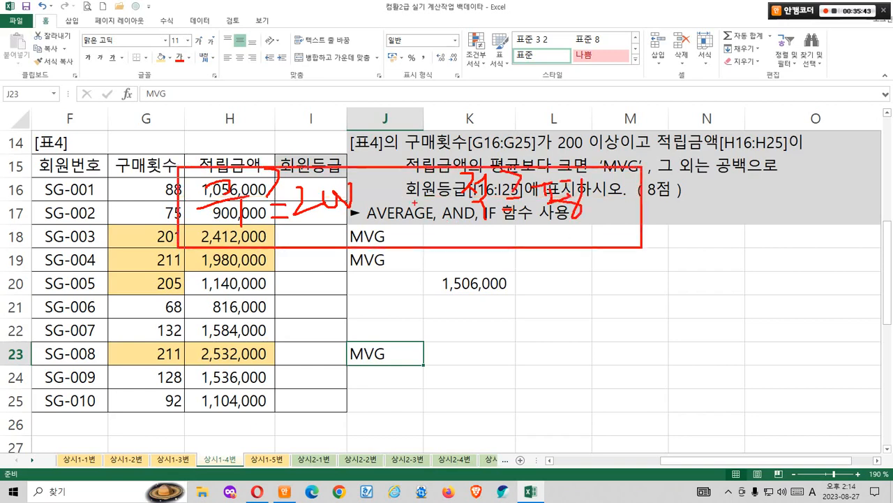
{"action": "left_click_drag", "start_coordinate": [385, 148], "coordinate": [405, 136]}
{"action": "mouse_move", "coordinate": [419, 115]}
{"action": "left_mouse_down"}
{"action": "mouse_move", "coordinate": [442, 109]}
{"action": "mouse_move", "coordinate": [444, 142]}
{"action": "left_mouse_up"}
{"action": "left_click_drag", "start_coordinate": [444, 111], "coordinate": [428, 133]}
{"action": "mouse_move", "coordinate": [96, 230]}
{"action": "left_mouse_down"}
{"action": "mouse_move", "coordinate": [130, 109]}
{"action": "mouse_move", "coordinate": [104, 314]}
{"action": "left_mouse_up"}
{"action": "left_click_drag", "start_coordinate": [110, 274], "coordinate": [130, 298]}
{"action": "left_click_drag", "start_coordinate": [68, 202], "coordinate": [94, 207]}
{"action": "left_click_drag", "start_coordinate": [659, 137], "coordinate": [669, 257]}
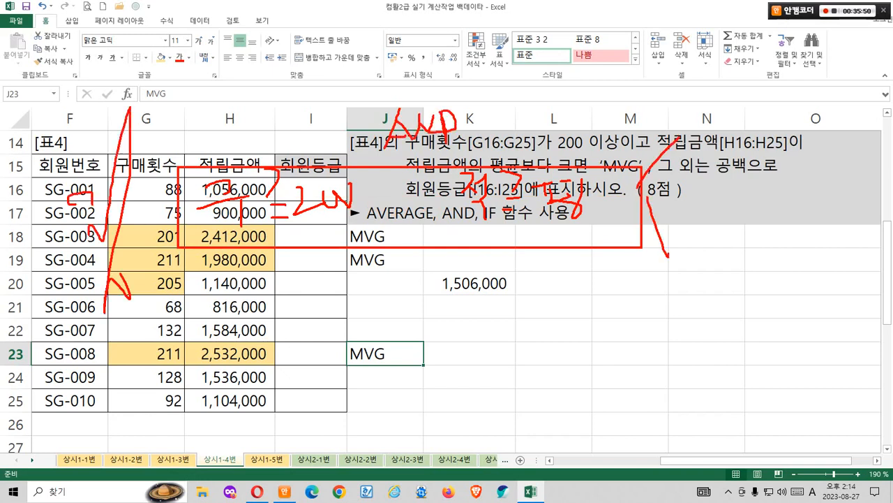
{"action": "mouse_move", "coordinate": [637, 110]}
{"action": "left_mouse_down"}
{"action": "mouse_move", "coordinate": [667, 97]}
{"action": "mouse_move", "coordinate": [662, 132]}
{"action": "mouse_move", "coordinate": [712, 128]}
{"action": "mouse_move", "coordinate": [730, 106]}
{"action": "mouse_move", "coordinate": [758, 120]}
{"action": "left_mouse_up"}
{"action": "mouse_move", "coordinate": [630, 275]}
{"action": "left_mouse_down"}
{"action": "mouse_move", "coordinate": [606, 295]}
{"action": "mouse_move", "coordinate": [657, 272]}
{"action": "mouse_move", "coordinate": [738, 286]}
{"action": "left_mouse_up"}
{"action": "left_click_drag", "start_coordinate": [757, 276], "coordinate": [755, 286]}
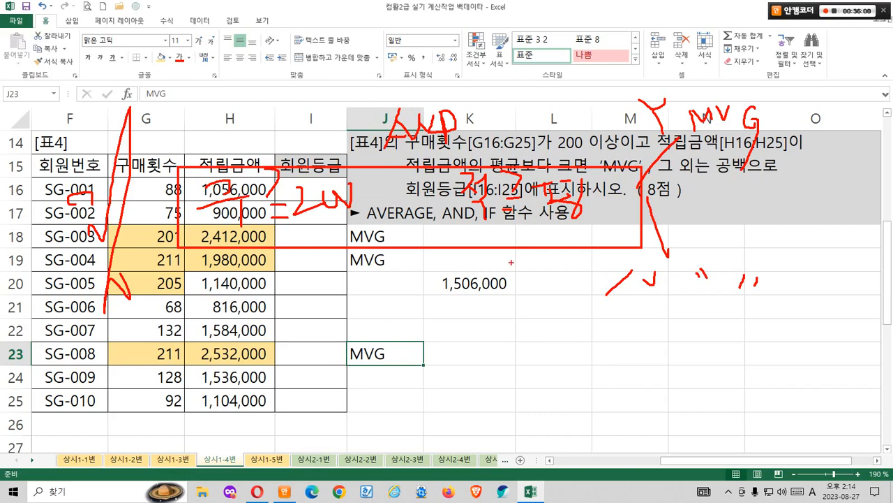
{"action": "left_click_drag", "start_coordinate": [144, 182], "coordinate": [161, 198]}
{"action": "mouse_move", "coordinate": [322, 277]}
{"action": "left_mouse_down"}
{"action": "mouse_move", "coordinate": [234, 276]}
{"action": "mouse_move", "coordinate": [208, 171]}
{"action": "mouse_move", "coordinate": [330, 259]}
{"action": "left_mouse_up"}
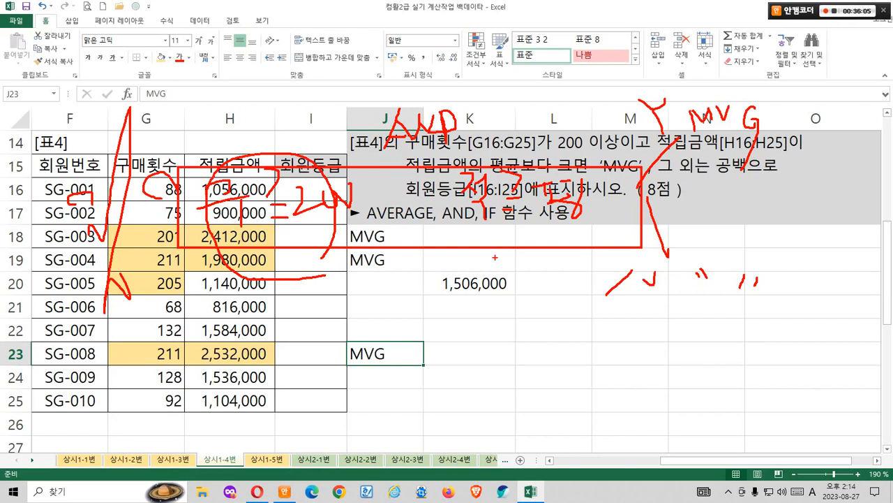
{"action": "mouse_move", "coordinate": [531, 267]}
{"action": "left_mouse_down"}
{"action": "mouse_move", "coordinate": [477, 270]}
{"action": "mouse_move", "coordinate": [535, 155]}
{"action": "mouse_move", "coordinate": [552, 253]}
{"action": "left_mouse_up"}
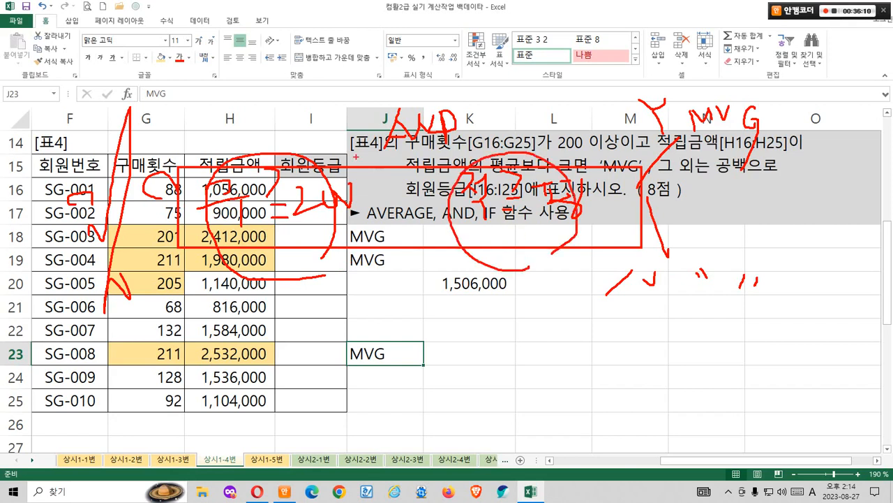
{"action": "left_click_drag", "start_coordinate": [391, 185], "coordinate": [418, 178]}
{"action": "key", "text": "Escape"}
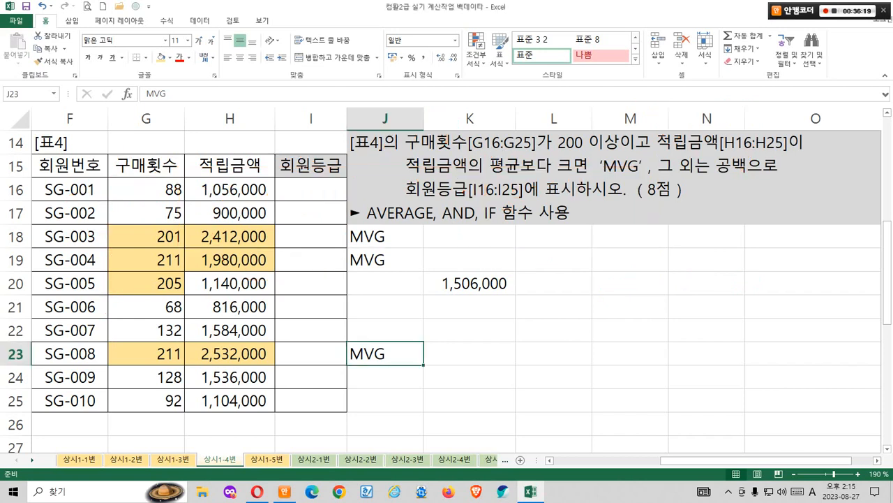
{"action": "mouse_move", "coordinate": [498, 228]}
{"action": "left_mouse_down"}
{"action": "mouse_move", "coordinate": [502, 202]}
{"action": "mouse_move", "coordinate": [499, 227]}
{"action": "left_mouse_up"}
{"action": "left_click_drag", "start_coordinate": [589, 151], "coordinate": [644, 176]}
{"action": "left_click_drag", "start_coordinate": [703, 149], "coordinate": [748, 177]}
{"action": "mouse_move", "coordinate": [647, 153]}
{"action": "left_mouse_down"}
{"action": "mouse_move", "coordinate": [649, 143]}
{"action": "mouse_move", "coordinate": [709, 158]}
{"action": "left_mouse_up"}
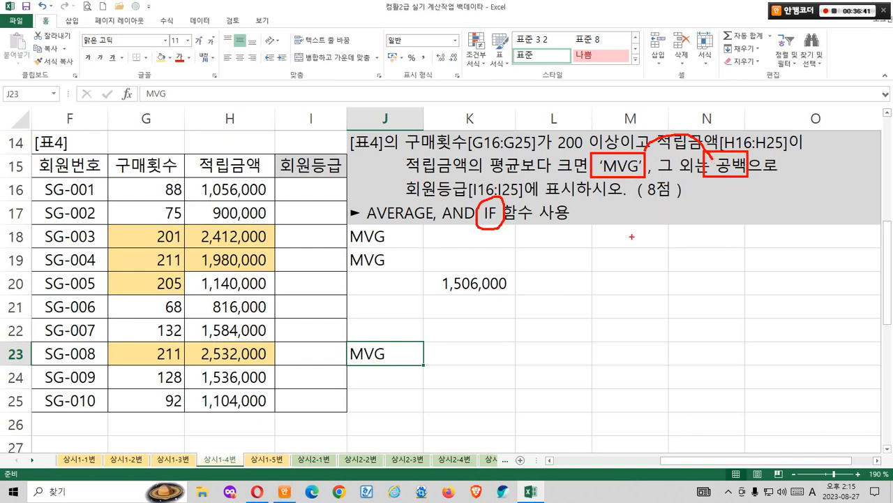
{"action": "left_click_drag", "start_coordinate": [627, 234], "coordinate": [695, 226]}
{"action": "left_click_drag", "start_coordinate": [703, 212], "coordinate": [705, 249]}
{"action": "left_click_drag", "start_coordinate": [725, 226], "coordinate": [751, 230]}
{"action": "left_click_drag", "start_coordinate": [759, 219], "coordinate": [773, 253]}
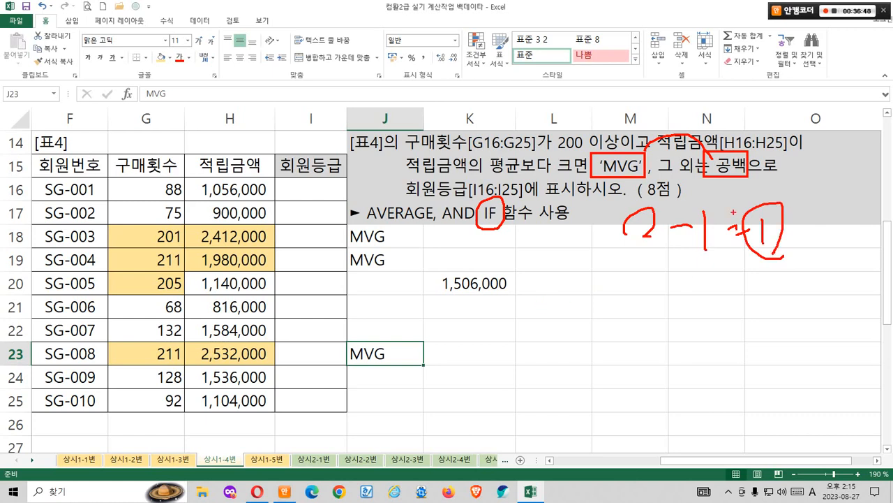
{"action": "left_click_drag", "start_coordinate": [551, 299], "coordinate": [554, 325]}
{"action": "left_click_drag", "start_coordinate": [619, 302], "coordinate": [616, 294]}
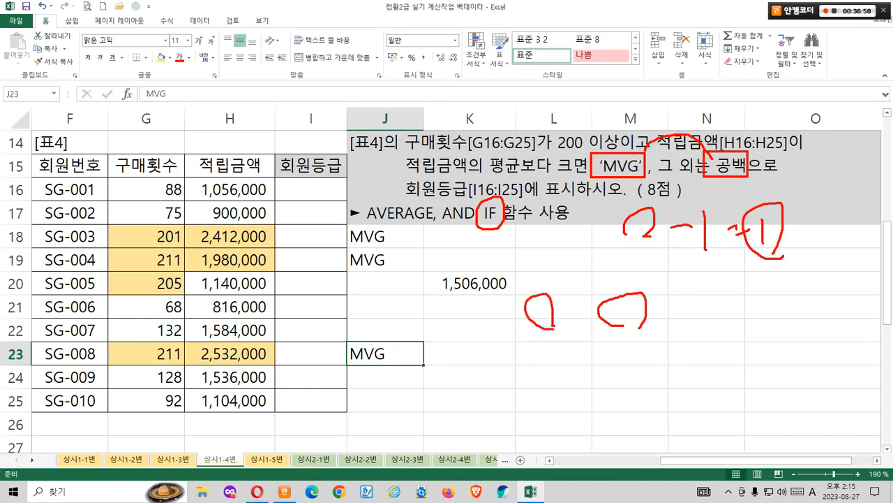
{"action": "mouse_move", "coordinate": [698, 296]}
{"action": "left_mouse_down"}
{"action": "mouse_move", "coordinate": [730, 300]}
{"action": "mouse_move", "coordinate": [726, 324]}
{"action": "left_mouse_up"}
{"action": "mouse_move", "coordinate": [558, 296]}
{"action": "left_mouse_down"}
{"action": "mouse_move", "coordinate": [588, 277]}
{"action": "mouse_move", "coordinate": [680, 271]}
{"action": "left_mouse_up"}
{"action": "left_click_drag", "start_coordinate": [515, 339], "coordinate": [760, 332]}
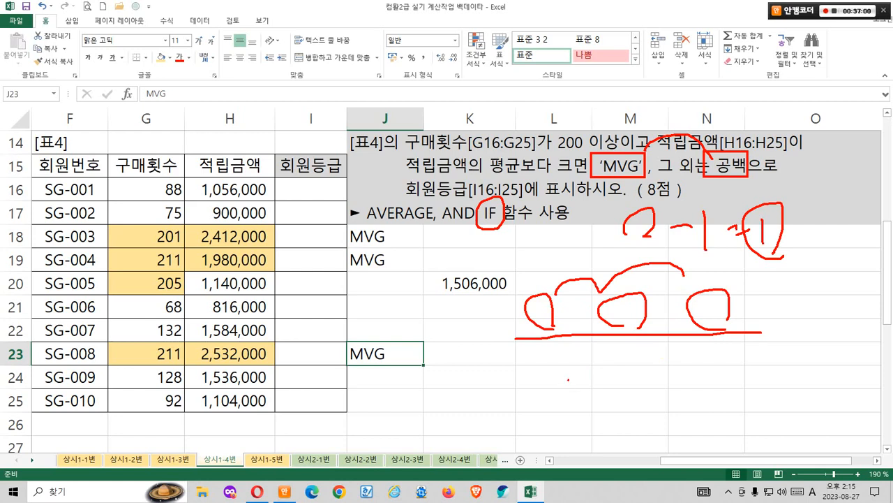
{"action": "mouse_move", "coordinate": [569, 368]}
{"action": "left_mouse_down"}
{"action": "mouse_move", "coordinate": [572, 407]}
{"action": "mouse_move", "coordinate": [634, 382]}
{"action": "left_mouse_up"}
{"action": "left_click_drag", "start_coordinate": [647, 363], "coordinate": [657, 413]}
{"action": "left_click_drag", "start_coordinate": [687, 378], "coordinate": [704, 376]}
{"action": "mouse_move", "coordinate": [691, 395]}
{"action": "left_mouse_down"}
{"action": "mouse_move", "coordinate": [729, 382]}
{"action": "mouse_move", "coordinate": [761, 392]}
{"action": "left_mouse_up"}
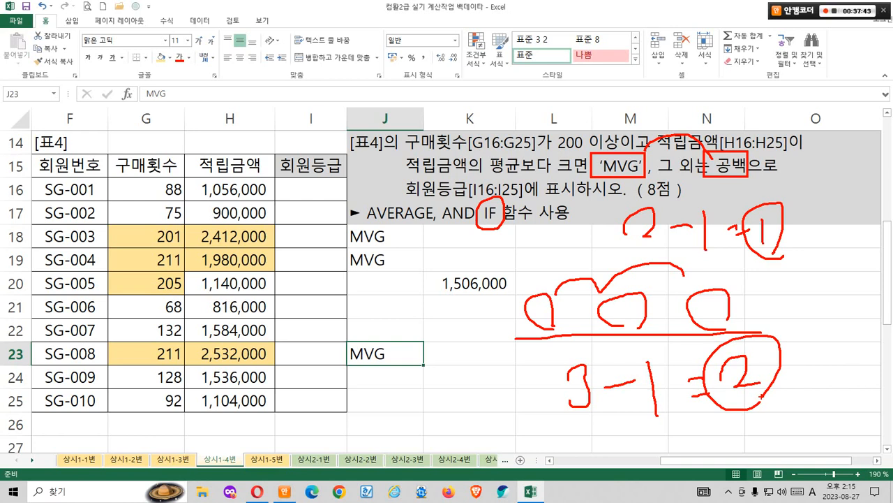
{"action": "key", "text": "Escape"}
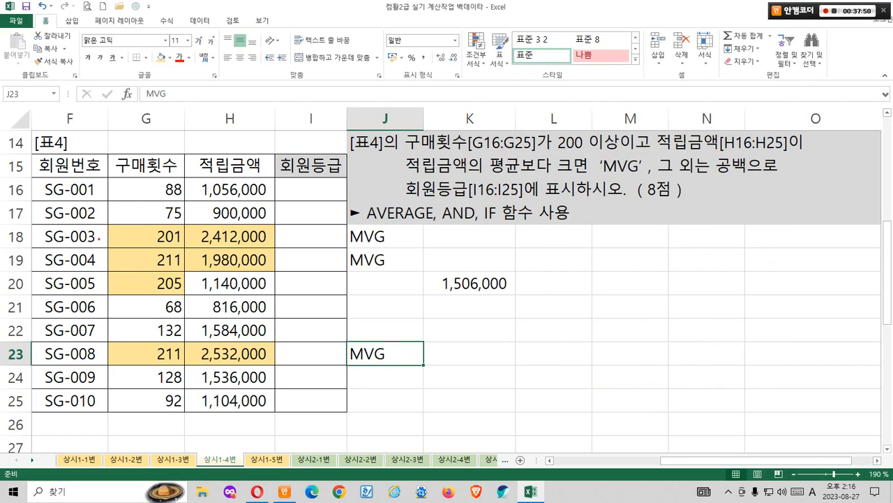
{"action": "mouse_move", "coordinate": [99, 237]}
{"action": "left_mouse_down"}
{"action": "mouse_move", "coordinate": [150, 120]}
{"action": "mouse_move", "coordinate": [147, 336]}
{"action": "left_mouse_up"}
{"action": "left_click_drag", "start_coordinate": [107, 174], "coordinate": [104, 181]}
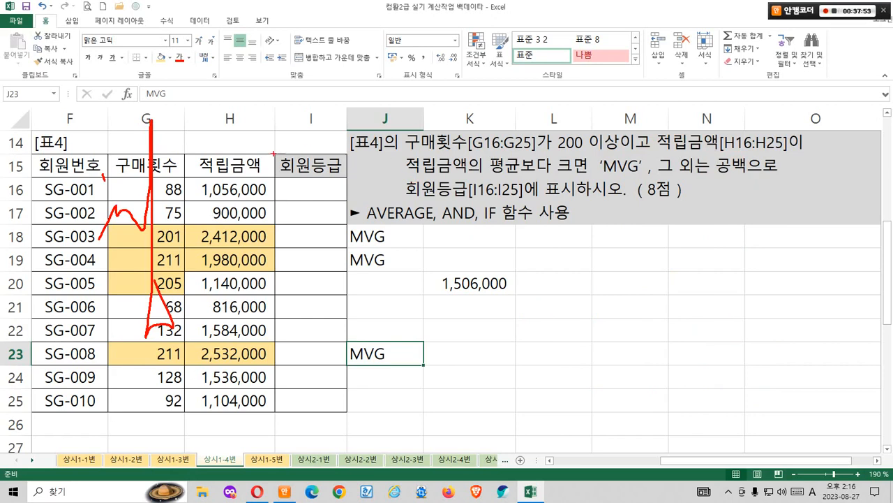
{"action": "mouse_move", "coordinate": [274, 152]}
{"action": "left_mouse_down"}
{"action": "mouse_move", "coordinate": [273, 279]}
{"action": "mouse_move", "coordinate": [274, 155]}
{"action": "left_mouse_up"}
{"action": "mouse_move", "coordinate": [515, 124]}
{"action": "left_mouse_down"}
{"action": "mouse_move", "coordinate": [548, 98]}
{"action": "mouse_move", "coordinate": [564, 115]}
{"action": "mouse_move", "coordinate": [556, 102]}
{"action": "left_mouse_up"}
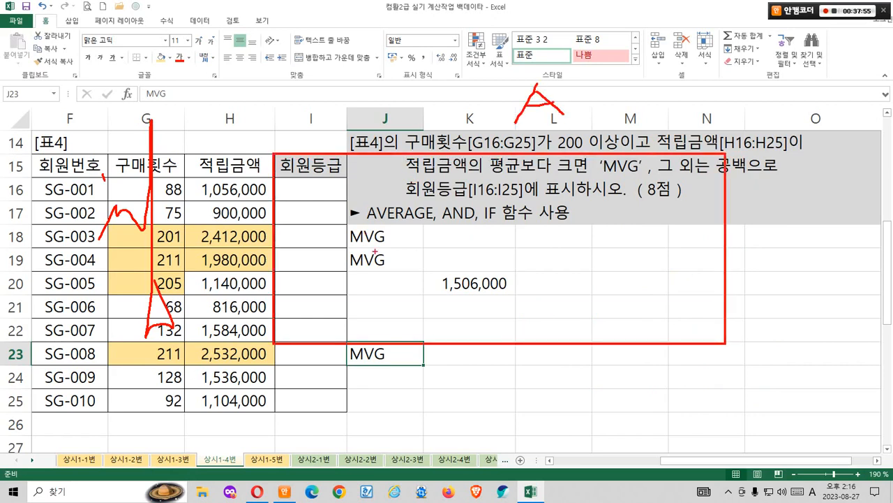
{"action": "mouse_move", "coordinate": [369, 286]}
{"action": "left_mouse_down"}
{"action": "mouse_move", "coordinate": [358, 216]}
{"action": "mouse_move", "coordinate": [388, 283]}
{"action": "left_mouse_up"}
{"action": "left_click_drag", "start_coordinate": [434, 260], "coordinate": [450, 272]}
{"action": "mouse_move", "coordinate": [422, 213]}
{"action": "left_mouse_down"}
{"action": "mouse_move", "coordinate": [445, 221]}
{"action": "mouse_move", "coordinate": [436, 234]}
{"action": "left_mouse_up"}
{"action": "mouse_move", "coordinate": [467, 230]}
{"action": "left_mouse_down"}
{"action": "mouse_move", "coordinate": [488, 249]}
{"action": "mouse_move", "coordinate": [516, 225]}
{"action": "left_mouse_up"}
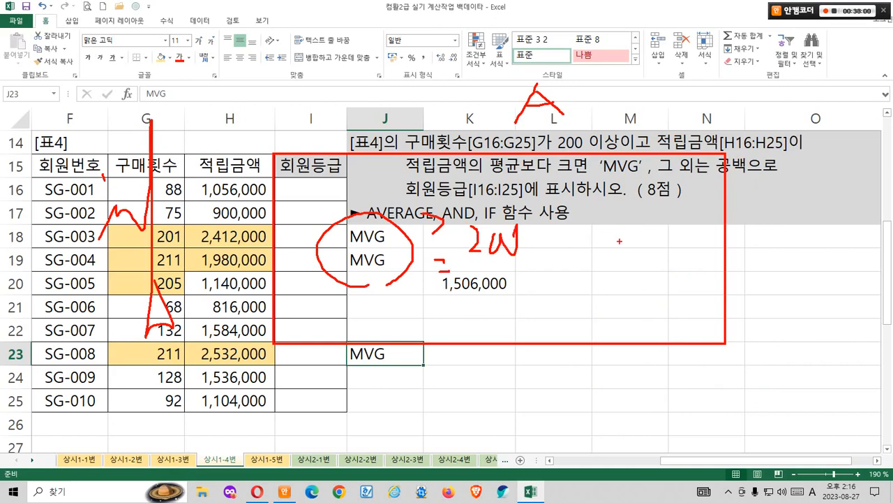
{"action": "left_click_drag", "start_coordinate": [620, 241], "coordinate": [653, 250]}
{"action": "left_click_drag", "start_coordinate": [641, 257], "coordinate": [656, 255]}
{"action": "mouse_move", "coordinate": [638, 219]}
{"action": "left_mouse_down"}
{"action": "mouse_move", "coordinate": [646, 244]}
{"action": "mouse_move", "coordinate": [690, 233]}
{"action": "mouse_move", "coordinate": [688, 253]}
{"action": "mouse_move", "coordinate": [712, 264]}
{"action": "mouse_move", "coordinate": [697, 286]}
{"action": "left_mouse_up"}
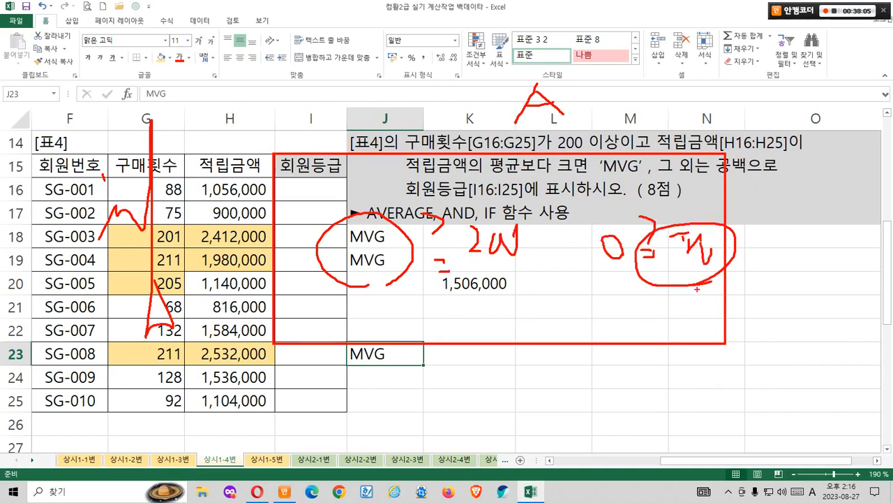
{"action": "key", "text": "Escape"}
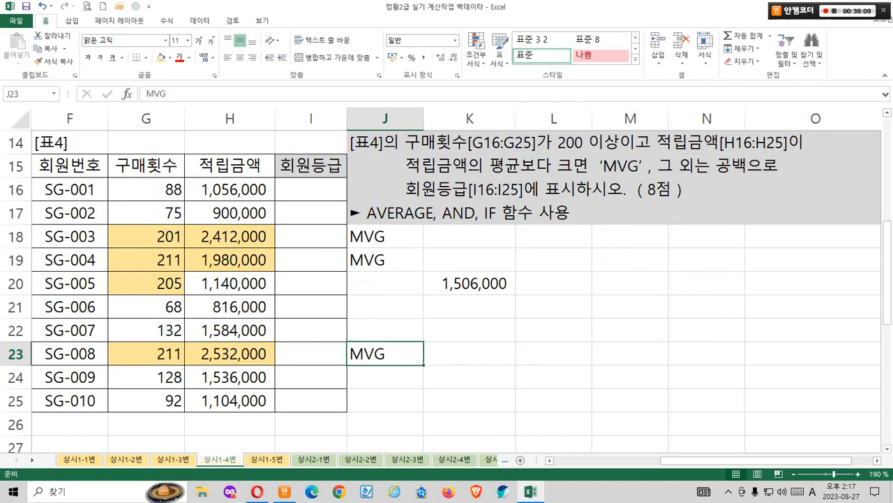
Step: Start a formula in I16 with the function wizard and select the IF function from the full list
{"action": "left_click", "coordinate": [311, 190]}
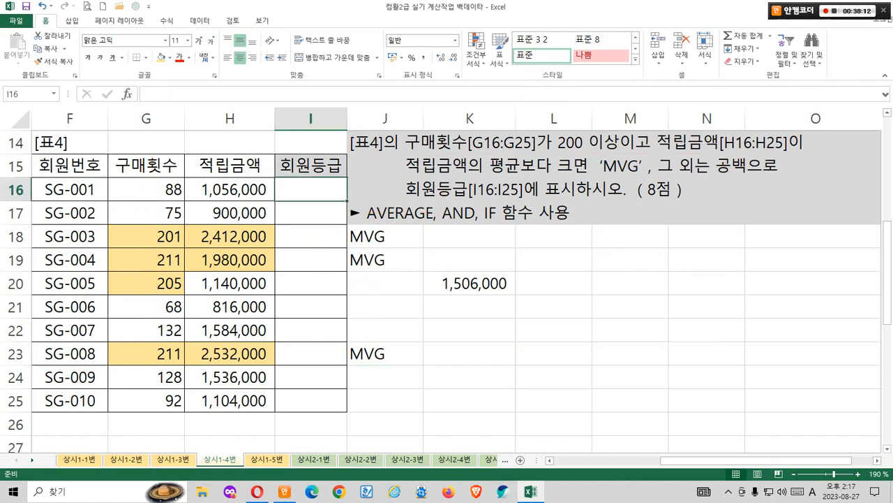
{"action": "key", "text": "ctrl"}
{"action": "key", "text": "ctrl"}
{"action": "key", "text": "shift+F3"}
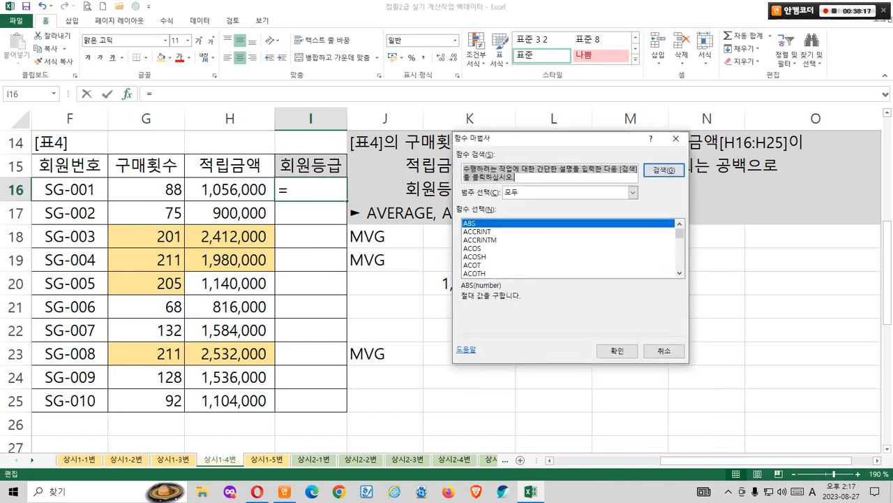
{"action": "left_click_drag", "start_coordinate": [553, 138], "coordinate": [544, 124]}
{"action": "left_click", "coordinate": [534, 225]}
{"action": "key", "text": "i"}
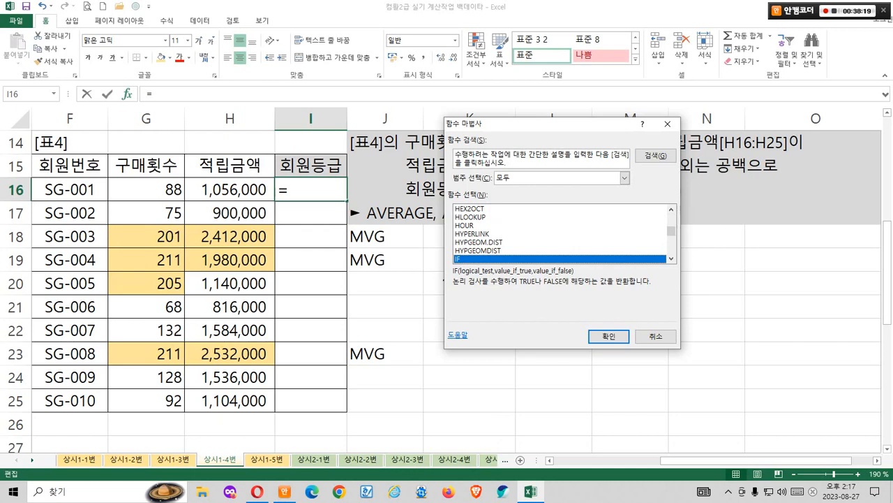
Step: Examine the IF function's description of its logical test and TRUE or FALSE return values
{"action": "key", "text": "ctrl+1"}
{"action": "left_click", "coordinate": [483, 290]}
{"action": "mouse_move", "coordinate": [480, 287]}
{"action": "left_mouse_down"}
{"action": "mouse_move", "coordinate": [407, 277]}
{"action": "mouse_move", "coordinate": [473, 283]}
{"action": "left_mouse_up"}
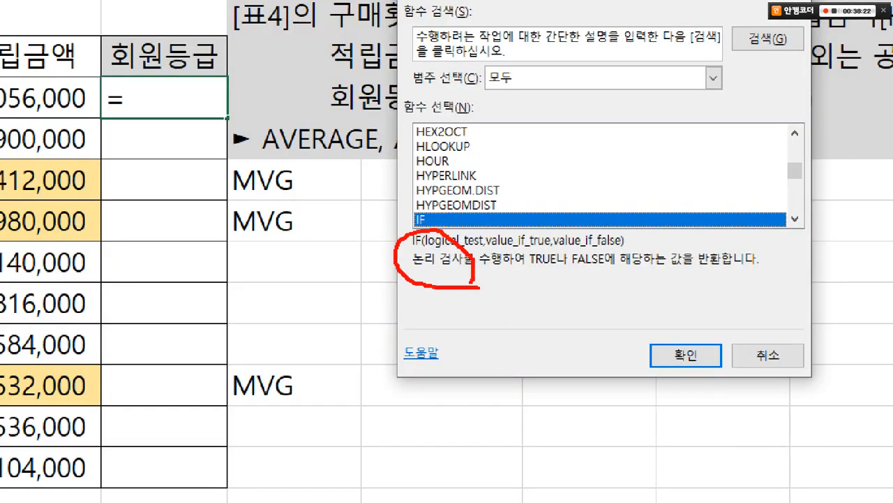
{"action": "mouse_move", "coordinate": [564, 282]}
{"action": "left_mouse_down"}
{"action": "mouse_move", "coordinate": [522, 274]}
{"action": "mouse_move", "coordinate": [558, 277]}
{"action": "left_mouse_up"}
{"action": "mouse_move", "coordinate": [583, 281]}
{"action": "left_mouse_down"}
{"action": "mouse_move", "coordinate": [575, 278]}
{"action": "mouse_move", "coordinate": [598, 274]}
{"action": "left_mouse_up"}
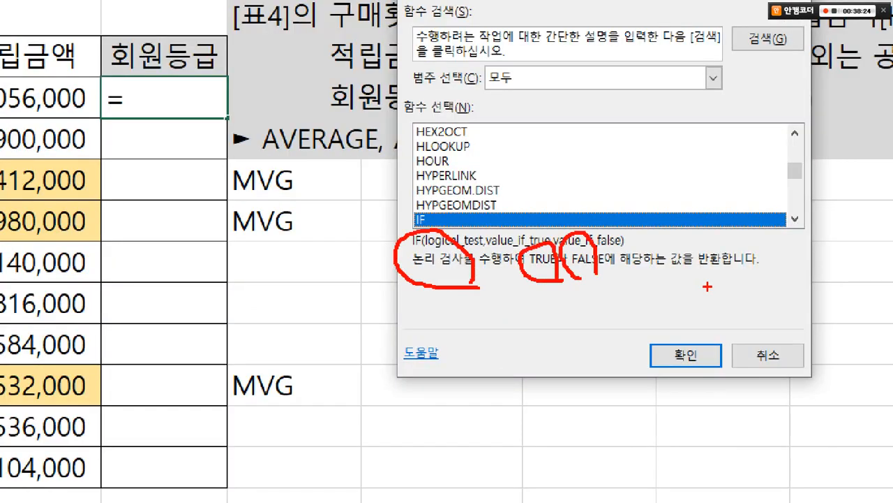
{"action": "mouse_move", "coordinate": [716, 275]}
{"action": "left_mouse_down"}
{"action": "mouse_move", "coordinate": [701, 277]}
{"action": "mouse_move", "coordinate": [718, 272]}
{"action": "left_mouse_up"}
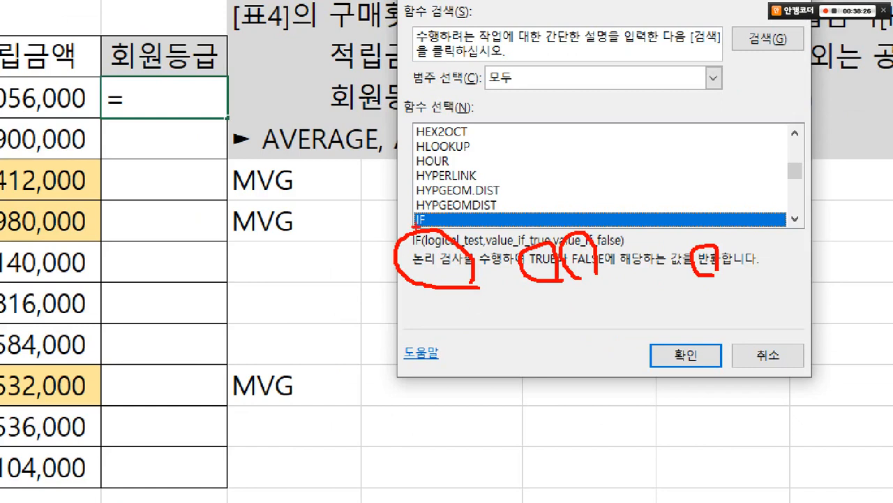
{"action": "mouse_move", "coordinate": [417, 218]}
{"action": "left_mouse_down"}
{"action": "mouse_move", "coordinate": [390, 222]}
{"action": "mouse_move", "coordinate": [415, 193]}
{"action": "left_mouse_up"}
{"action": "left_click_drag", "start_coordinate": [303, 78], "coordinate": [363, 97]}
{"action": "mouse_move", "coordinate": [714, 87]}
{"action": "left_mouse_down"}
{"action": "mouse_move", "coordinate": [730, 126]}
{"action": "mouse_move", "coordinate": [688, 104]}
{"action": "left_mouse_up"}
{"action": "mouse_move", "coordinate": [487, 21]}
{"action": "left_mouse_down"}
{"action": "mouse_move", "coordinate": [514, 70]}
{"action": "mouse_move", "coordinate": [552, 110]}
{"action": "left_mouse_up"}
{"action": "mouse_move", "coordinate": [536, 137]}
{"action": "left_mouse_down"}
{"action": "mouse_move", "coordinate": [517, 149]}
{"action": "mouse_move", "coordinate": [560, 166]}
{"action": "left_mouse_up"}
{"action": "mouse_move", "coordinate": [539, 187]}
{"action": "left_mouse_down"}
{"action": "mouse_move", "coordinate": [529, 195]}
{"action": "mouse_move", "coordinate": [569, 210]}
{"action": "left_mouse_up"}
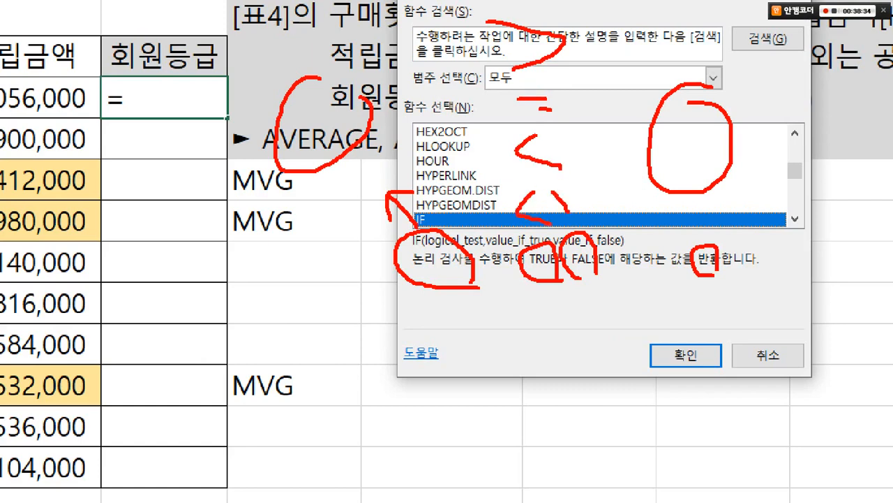
{"action": "left_click_drag", "start_coordinate": [257, 4], "coordinate": [769, 273]}
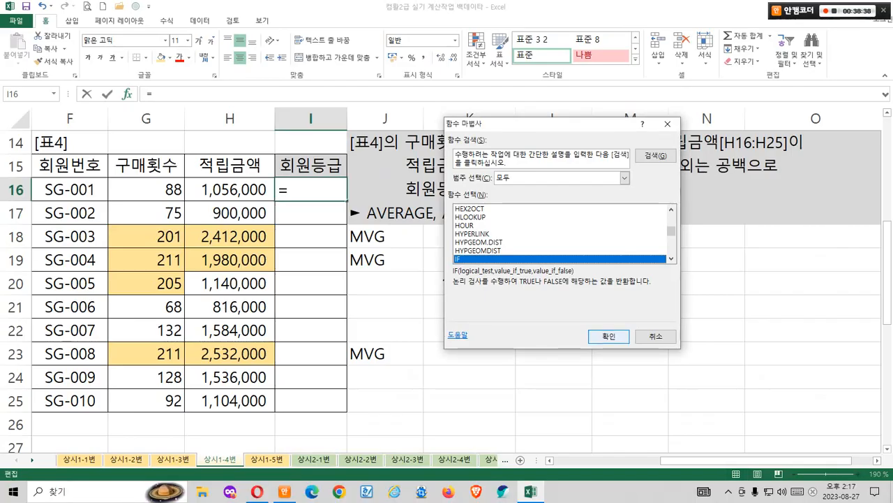
Step: Insert the IF function into I16 and place its arguments dialog below the task text
{"action": "left_click", "coordinate": [685, 355]}
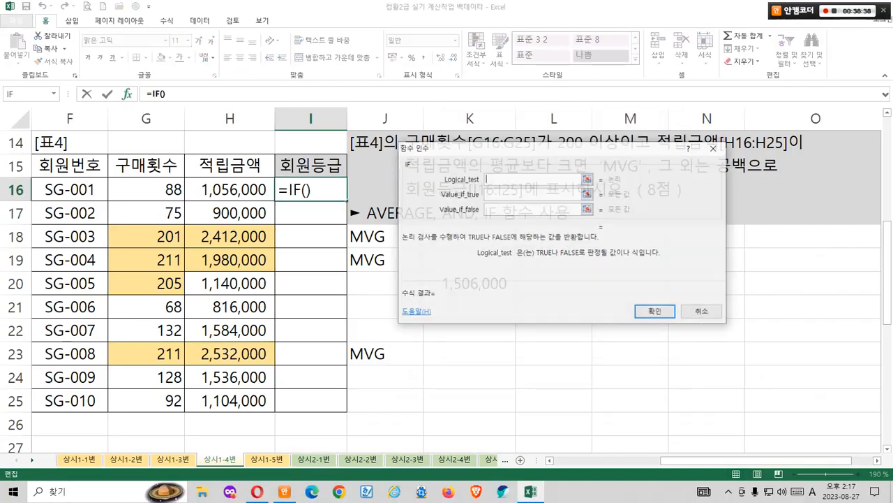
{"action": "left_click_drag", "start_coordinate": [584, 148], "coordinate": [598, 234]}
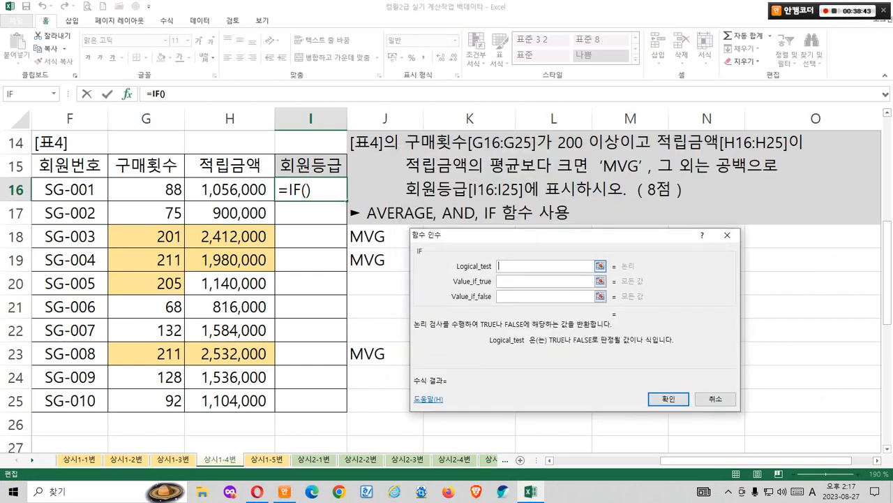
{"action": "mouse_move", "coordinate": [69, 259]}
{"action": "left_mouse_down"}
{"action": "mouse_move", "coordinate": [130, 115]}
{"action": "mouse_move", "coordinate": [143, 340]}
{"action": "left_mouse_up"}
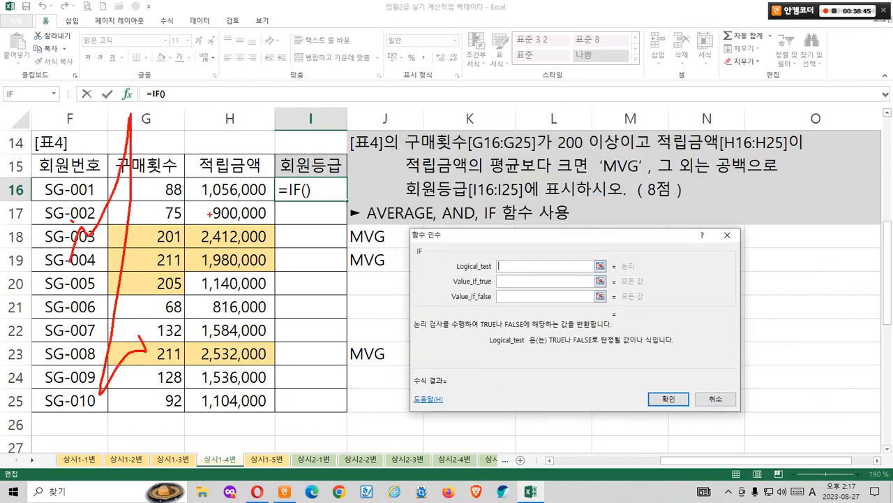
{"action": "mouse_move", "coordinate": [203, 145]}
{"action": "left_mouse_down"}
{"action": "mouse_move", "coordinate": [538, 240]}
{"action": "mouse_move", "coordinate": [615, 325]}
{"action": "left_mouse_up"}
{"action": "mouse_move", "coordinate": [419, 106]}
{"action": "left_mouse_down"}
{"action": "mouse_move", "coordinate": [434, 78]}
{"action": "mouse_move", "coordinate": [456, 106]}
{"action": "left_mouse_up"}
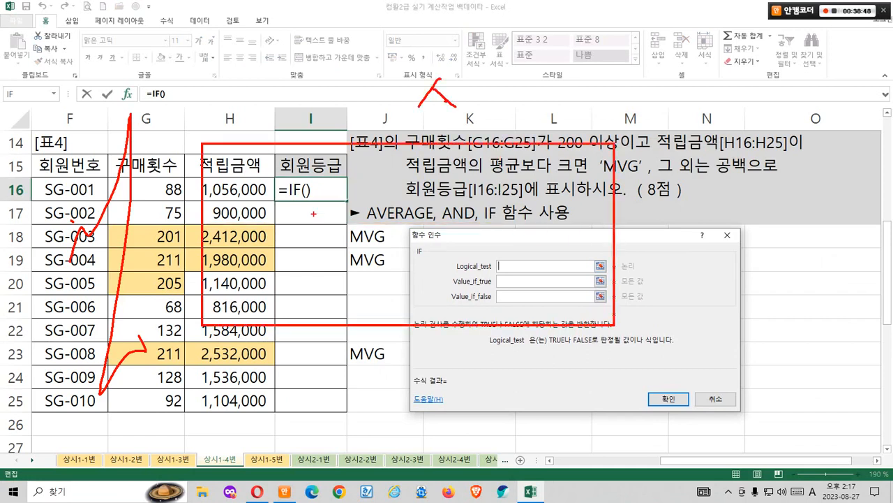
{"action": "left_click_drag", "start_coordinate": [256, 247], "coordinate": [342, 223]}
{"action": "left_click_drag", "start_coordinate": [428, 183], "coordinate": [483, 219]}
{"action": "key", "text": "Escape"}
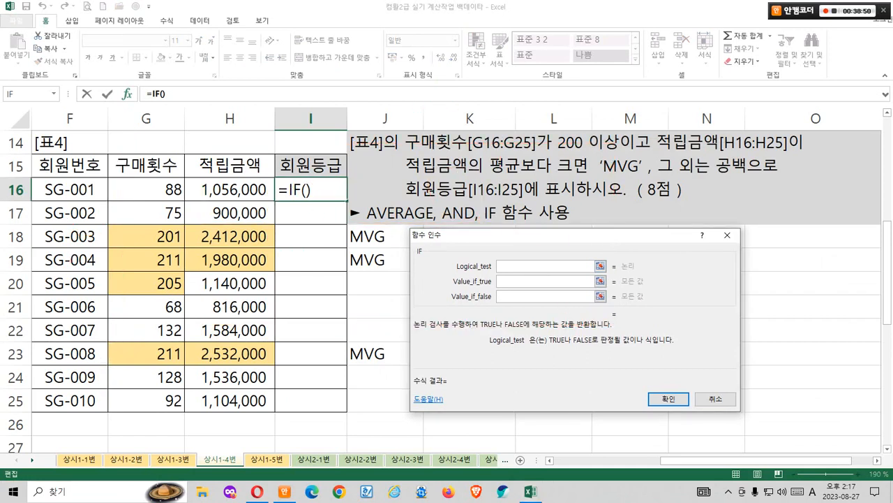
Step: Nest the AND function in the Logical_test argument of the IF formula in I16, checking its description first
{"action": "left_click", "coordinate": [53, 93]}
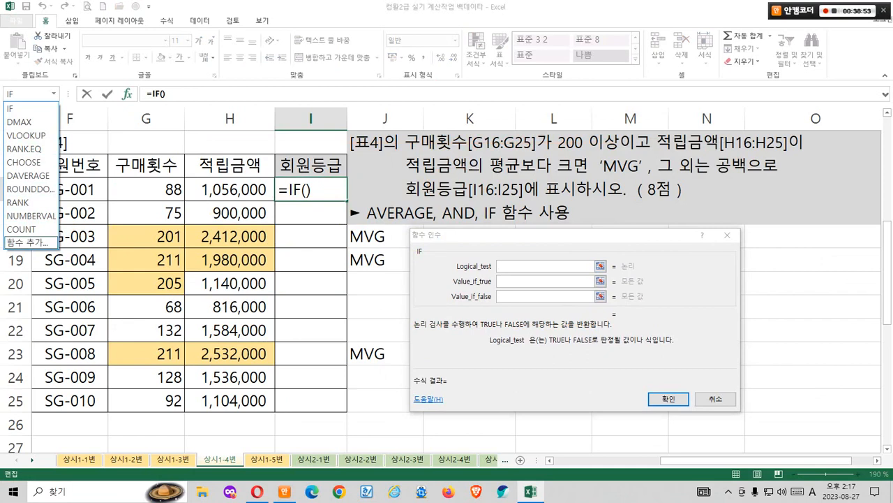
{"action": "left_click", "coordinate": [28, 242]}
{"action": "left_click", "coordinate": [489, 226]}
{"action": "scroll", "coordinate": [489, 226], "scroll_direction": "down", "scroll_amount": 2}
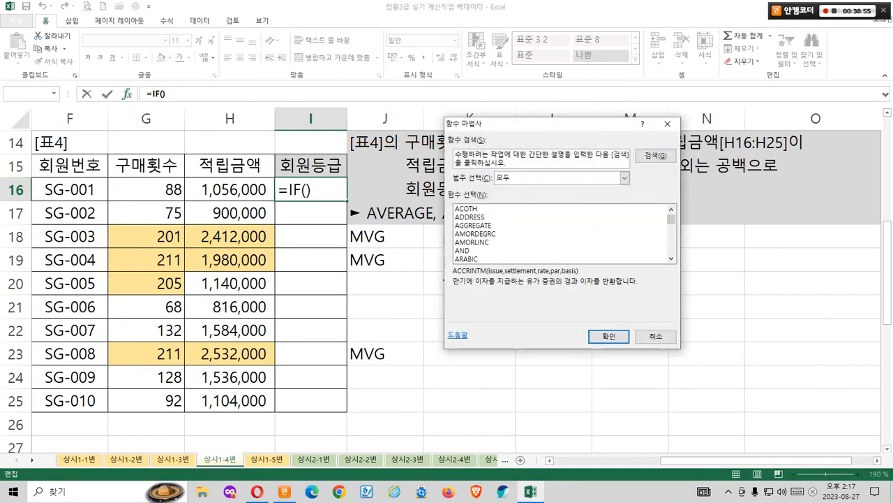
{"action": "left_click", "coordinate": [475, 258]}
{"action": "left_click", "coordinate": [475, 251]}
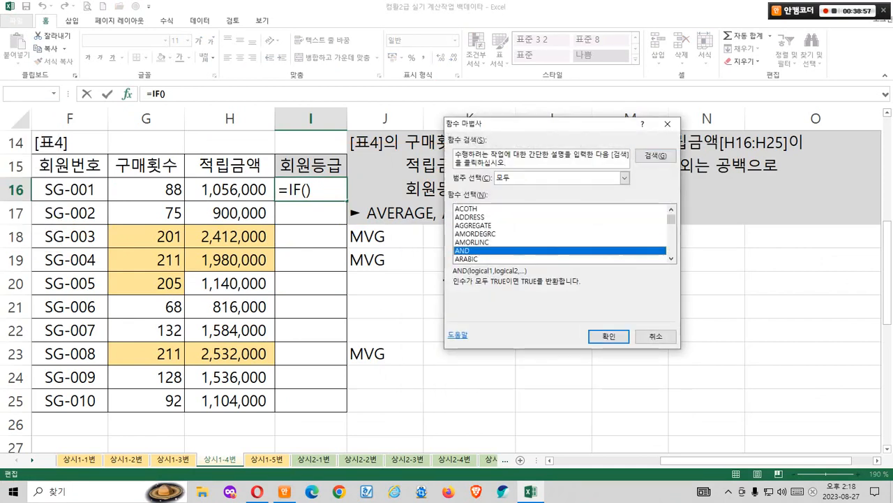
{"action": "key", "text": "ctrl+1"}
{"action": "left_click", "coordinate": [539, 310]}
{"action": "mouse_move", "coordinate": [434, 280]}
{"action": "left_mouse_down"}
{"action": "mouse_move", "coordinate": [391, 238]}
{"action": "mouse_move", "coordinate": [421, 272]}
{"action": "left_mouse_up"}
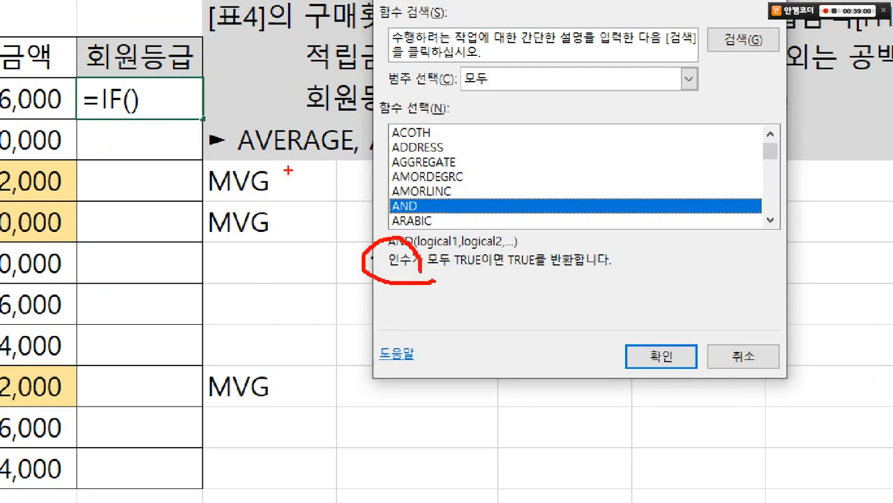
{"action": "mouse_move", "coordinate": [477, 280]}
{"action": "left_mouse_down"}
{"action": "mouse_move", "coordinate": [439, 279]}
{"action": "mouse_move", "coordinate": [479, 276]}
{"action": "left_mouse_up"}
{"action": "left_click_drag", "start_coordinate": [546, 282], "coordinate": [548, 284]}
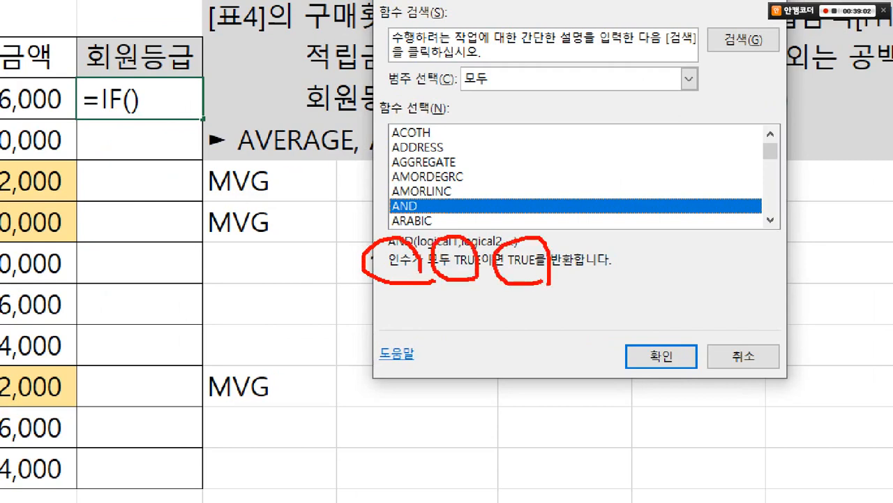
{"action": "key", "text": "Escape"}
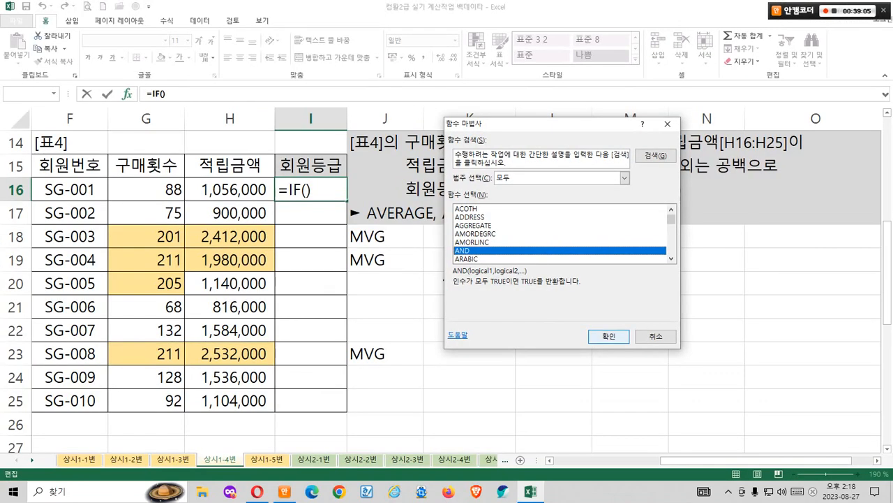
{"action": "left_click", "coordinate": [612, 336]}
{"action": "left_click_drag", "start_coordinate": [601, 236], "coordinate": [594, 235]}
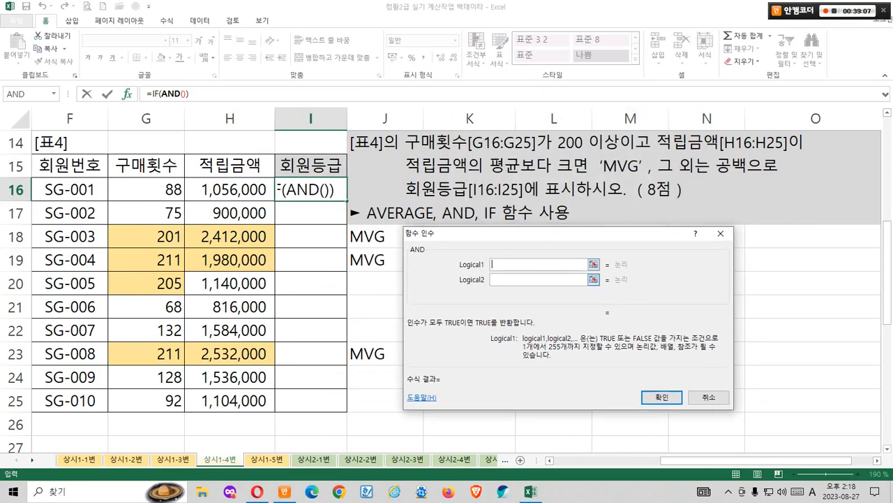
Step: Examine the AND function's Logical1 and Logical2 arguments and the description of the TRUE or FALSE conditions they take
{"action": "key", "text": "ctrl+1"}
{"action": "left_click_drag", "start_coordinate": [450, 252], "coordinate": [482, 270]}
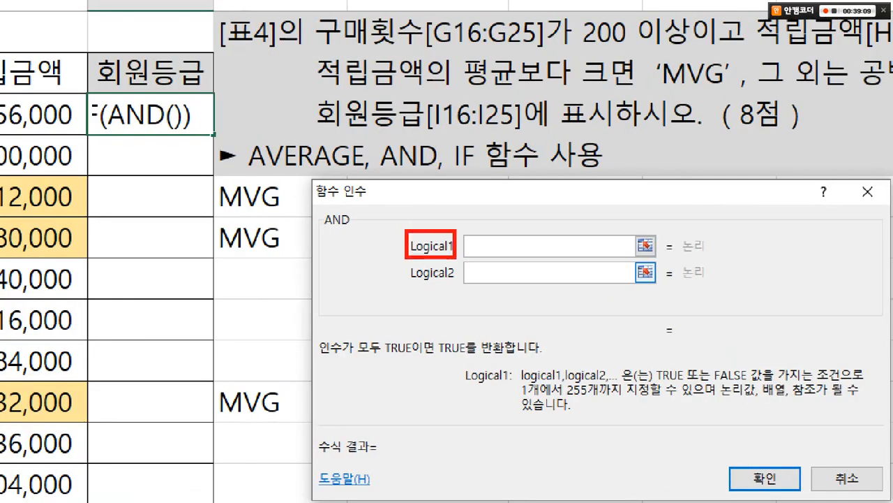
{"action": "mouse_move", "coordinate": [466, 166]}
{"action": "left_mouse_down"}
{"action": "mouse_move", "coordinate": [387, 157]}
{"action": "mouse_move", "coordinate": [447, 131]}
{"action": "left_mouse_up"}
{"action": "left_click_drag", "start_coordinate": [732, 167], "coordinate": [710, 130]}
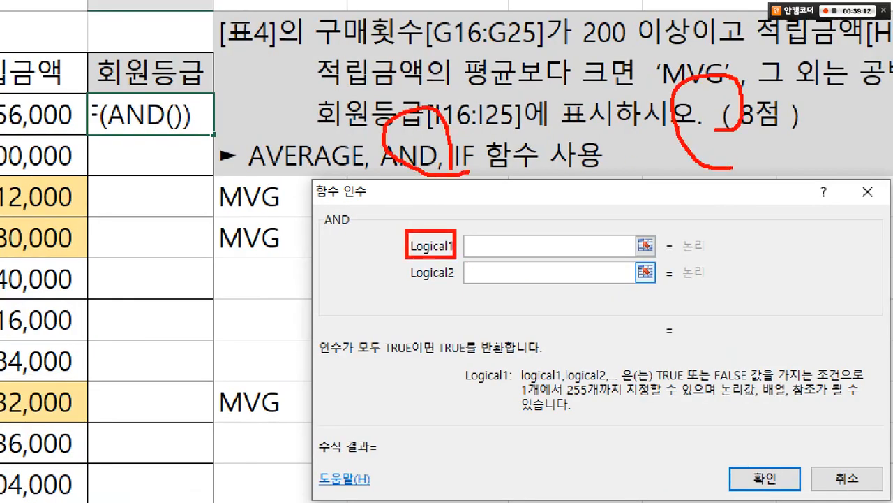
{"action": "mouse_move", "coordinate": [544, 25]}
{"action": "left_mouse_down"}
{"action": "mouse_move", "coordinate": [592, 58]}
{"action": "mouse_move", "coordinate": [558, 79]}
{"action": "mouse_move", "coordinate": [558, 125]}
{"action": "mouse_move", "coordinate": [592, 140]}
{"action": "left_mouse_up"}
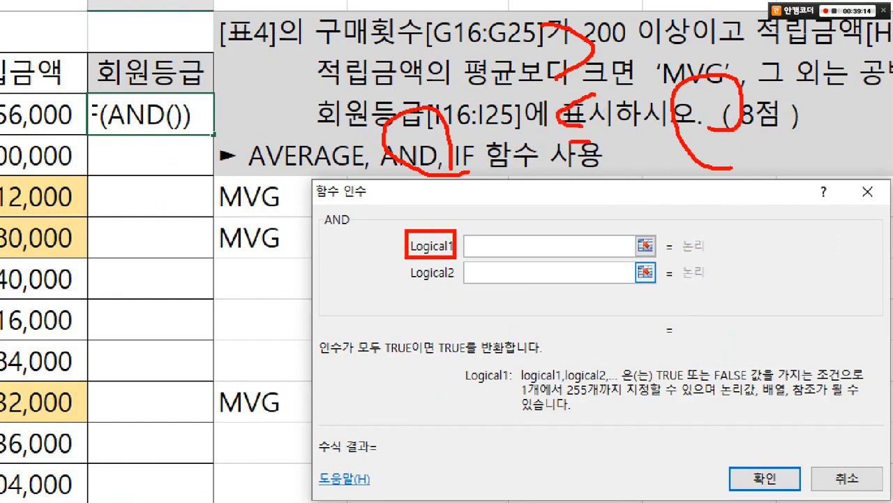
{"action": "mouse_move", "coordinate": [366, 3]}
{"action": "left_mouse_down"}
{"action": "mouse_move", "coordinate": [777, 179]}
{"action": "mouse_move", "coordinate": [769, 187]}
{"action": "left_mouse_up"}
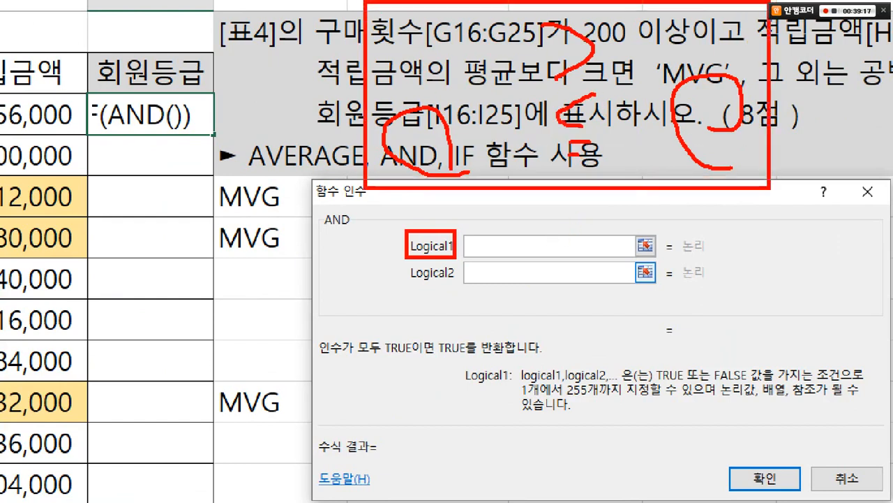
{"action": "key", "text": "Escape"}
{"action": "key", "text": "ctrl+1"}
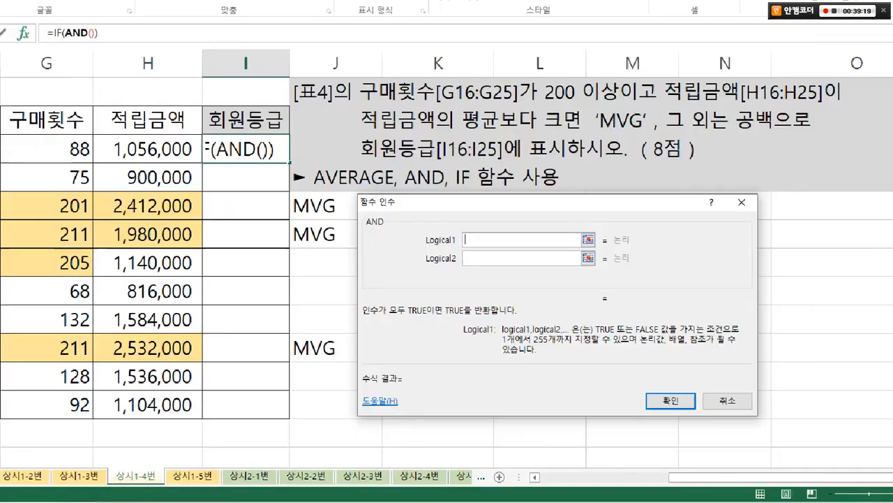
{"action": "left_click", "coordinate": [457, 247]}
{"action": "mouse_move", "coordinate": [400, 190]}
{"action": "left_mouse_down"}
{"action": "mouse_move", "coordinate": [336, 303]}
{"action": "mouse_move", "coordinate": [367, 305]}
{"action": "left_mouse_up"}
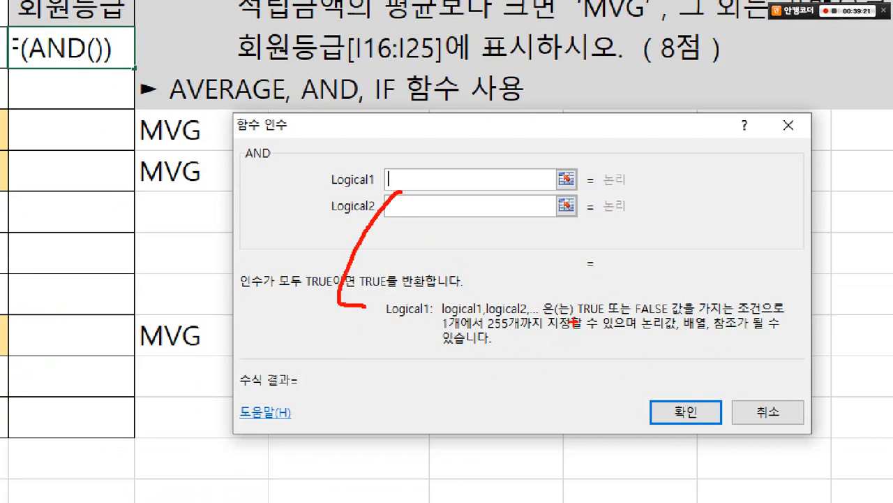
{"action": "left_click_drag", "start_coordinate": [579, 323], "coordinate": [745, 318]}
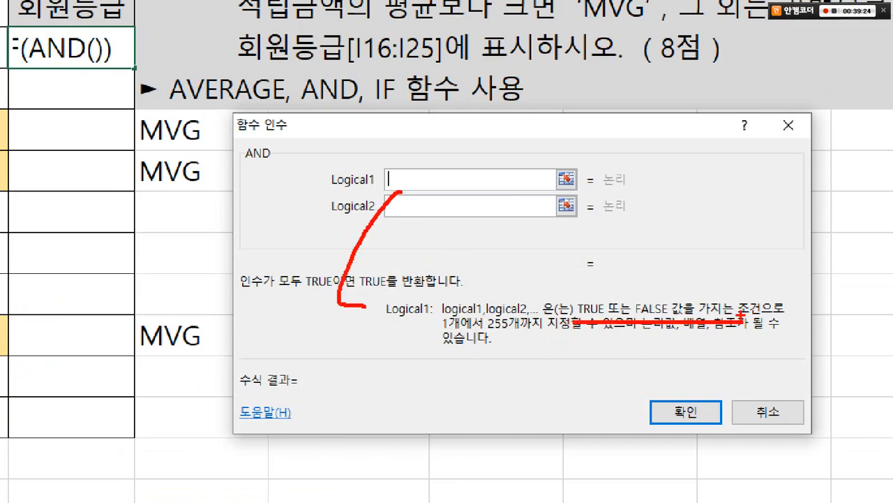
{"action": "key", "text": "Escape"}
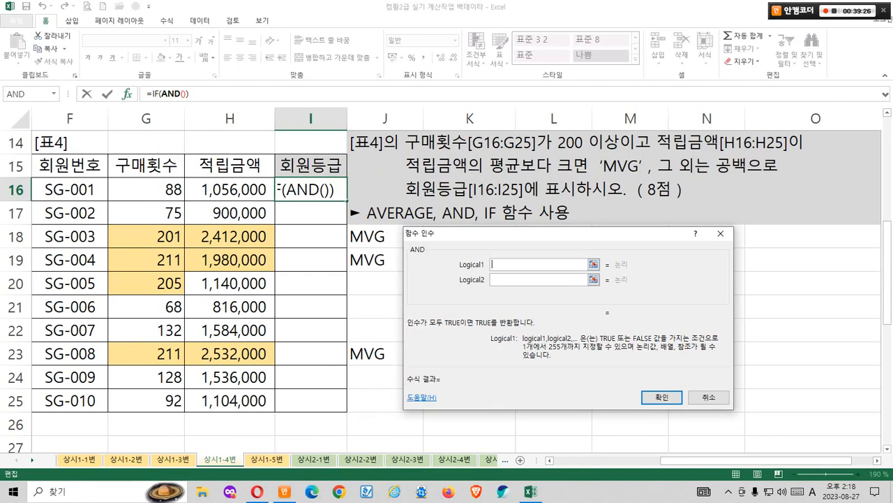
Step: Set the AND function's Logical1 argument to G16>=200
{"action": "left_click", "coordinate": [145, 190]}
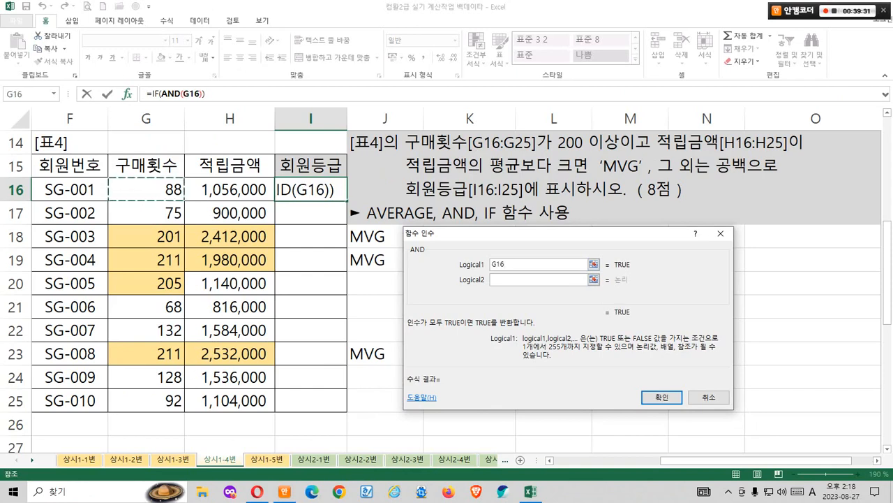
{"action": "type", "text": ">=₩"}
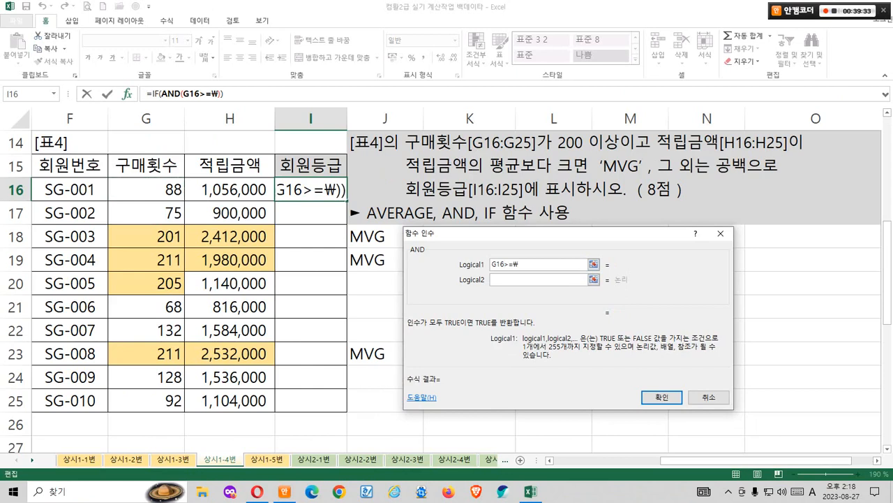
{"action": "key", "text": "BackSpace"}
{"action": "type", "text": "200"}
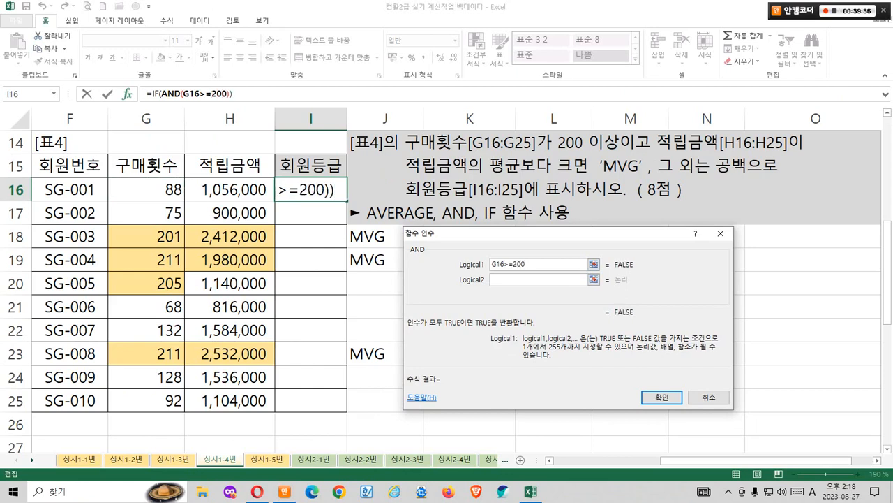
Step: Begin the AND function's Logical2 condition as H16>, checking the comparison operator against the 크면 wording in the task text
{"action": "left_click", "coordinate": [538, 279]}
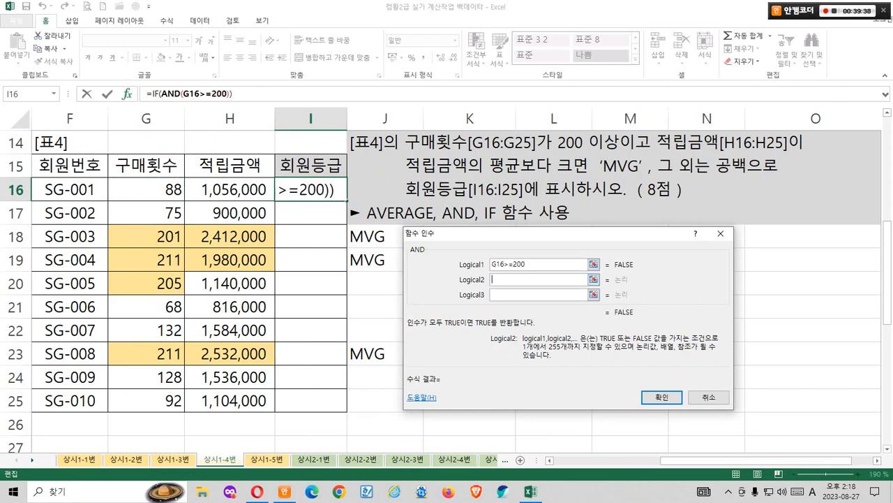
{"action": "left_click", "coordinate": [230, 189]}
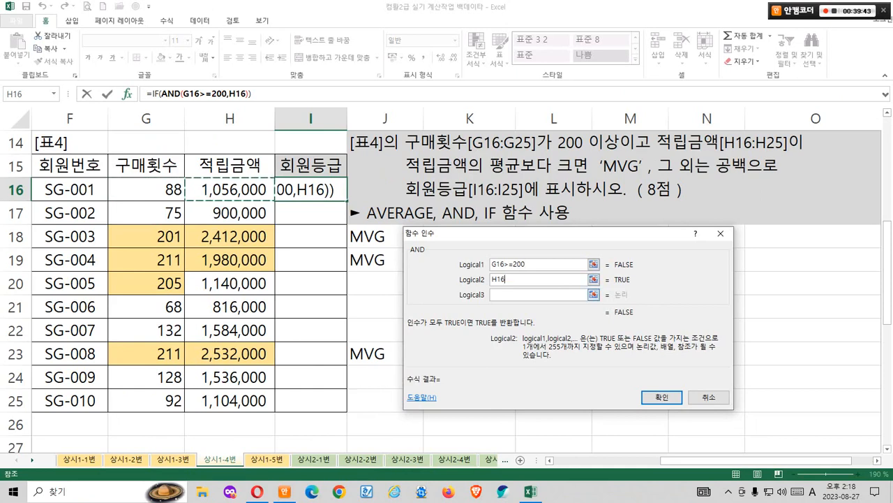
{"action": "type", "text": ">"}
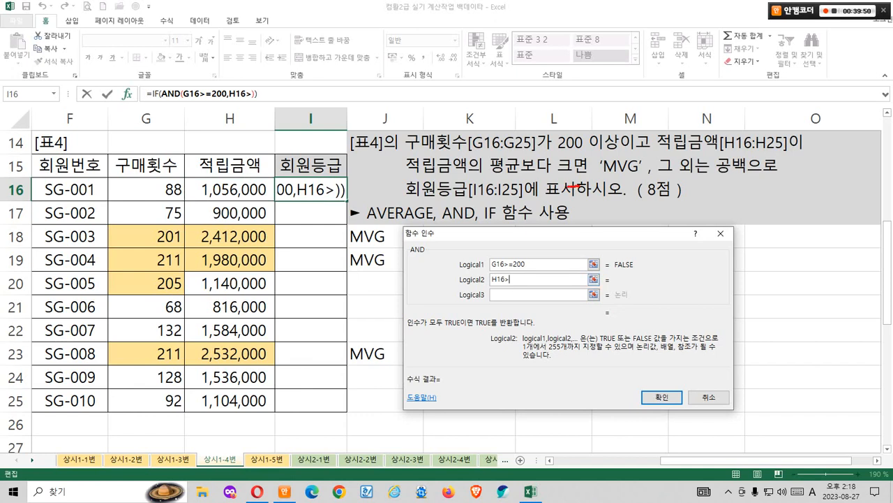
{"action": "left_click_drag", "start_coordinate": [569, 138], "coordinate": [596, 181]}
{"action": "left_click_drag", "start_coordinate": [610, 137], "coordinate": [628, 193]}
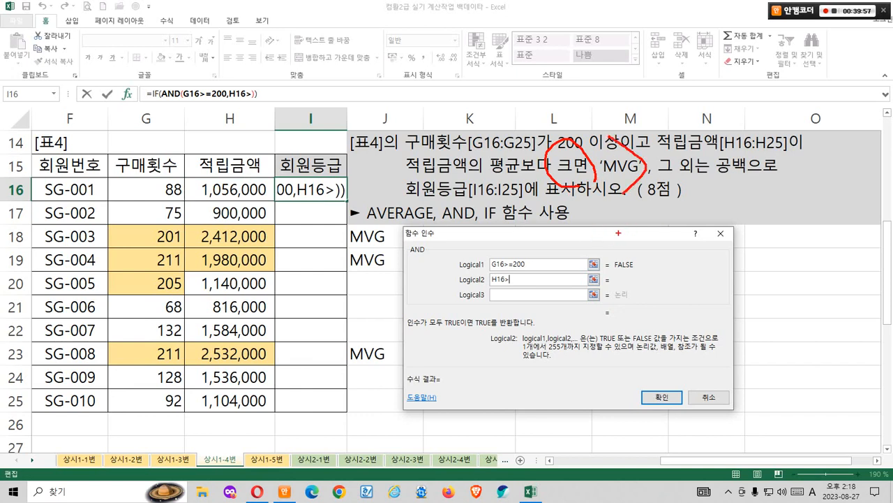
{"action": "left_click_drag", "start_coordinate": [618, 233], "coordinate": [637, 283]}
{"action": "left_click_drag", "start_coordinate": [684, 255], "coordinate": [713, 253]}
{"action": "left_click_drag", "start_coordinate": [702, 264], "coordinate": [726, 263]}
{"action": "mouse_move", "coordinate": [523, 301]}
{"action": "left_mouse_down"}
{"action": "mouse_move", "coordinate": [550, 273]}
{"action": "mouse_move", "coordinate": [539, 301]}
{"action": "left_mouse_up"}
{"action": "key", "text": "Escape"}
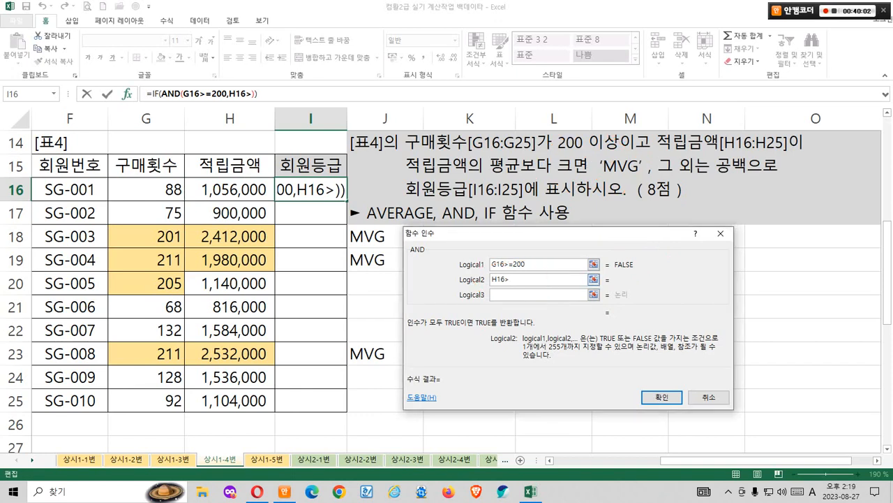
Step: Open the full function list from the end of the Logical2 condition and select the AVERAGE function
{"action": "left_click", "coordinate": [536, 279]}
{"action": "left_click", "coordinate": [53, 94]}
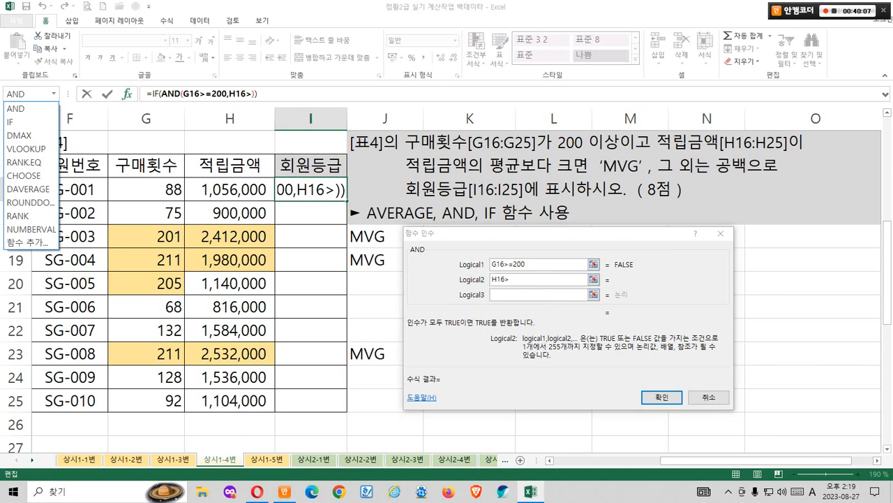
{"action": "left_click", "coordinate": [27, 242]}
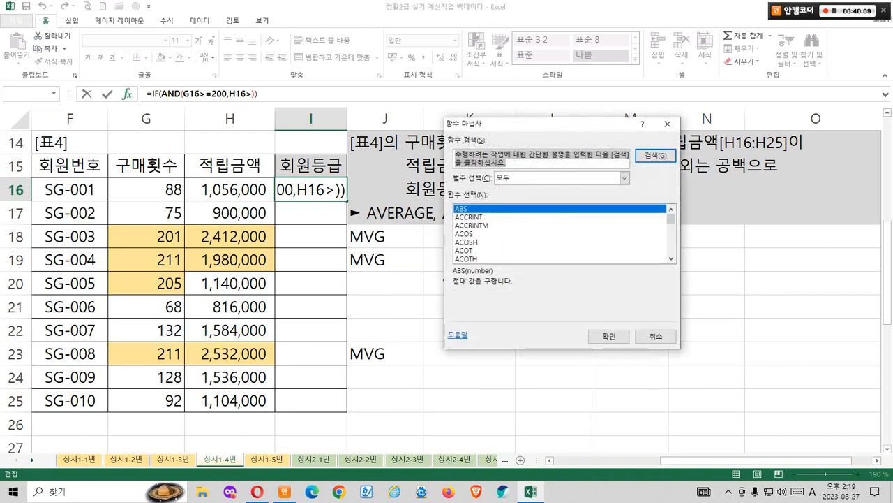
{"action": "left_click", "coordinate": [517, 242]}
{"action": "scroll", "coordinate": [516, 242], "scroll_direction": "down", "scroll_amount": 2}
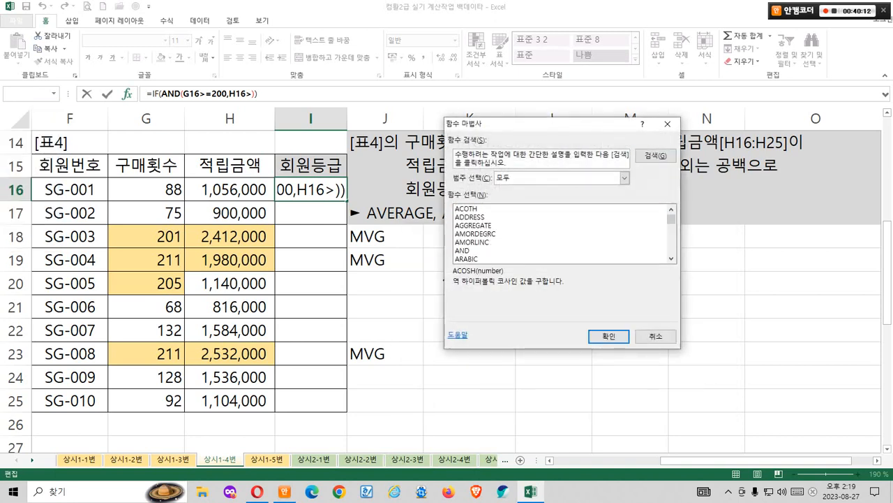
{"action": "scroll", "coordinate": [564, 233], "scroll_direction": "down", "scroll_amount": 5}
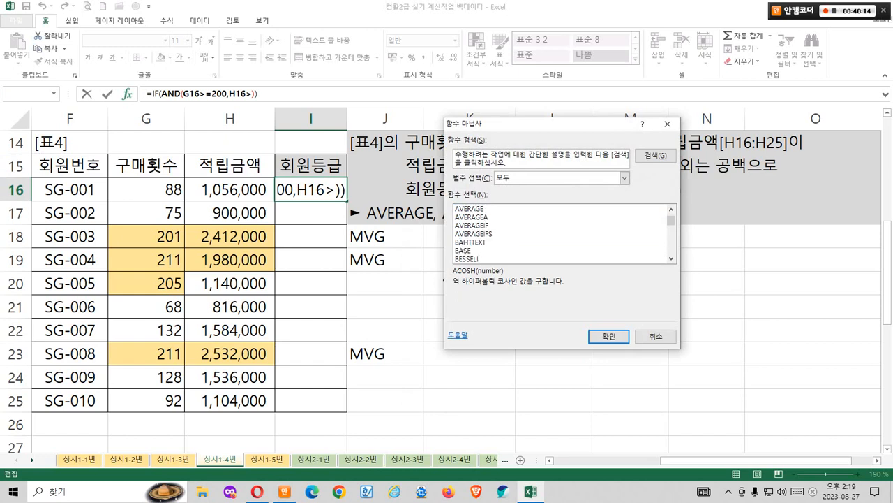
{"action": "left_click", "coordinate": [470, 209]}
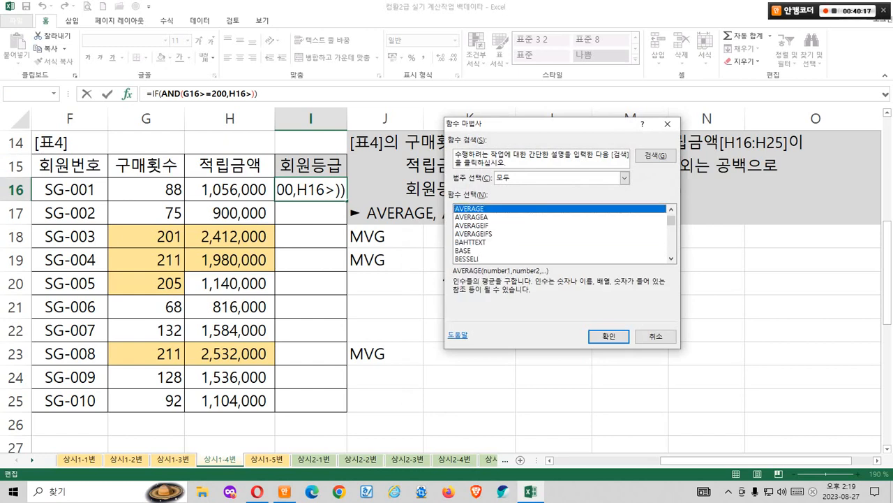
Step: Nest the AVERAGE function after H16> in the Logical2 condition, reading its description first
{"action": "key", "text": "ctrl+1"}
{"action": "left_click", "coordinate": [487, 296]}
{"action": "left_click_drag", "start_coordinate": [399, 223], "coordinate": [548, 247]}
{"action": "key", "text": "Escape"}
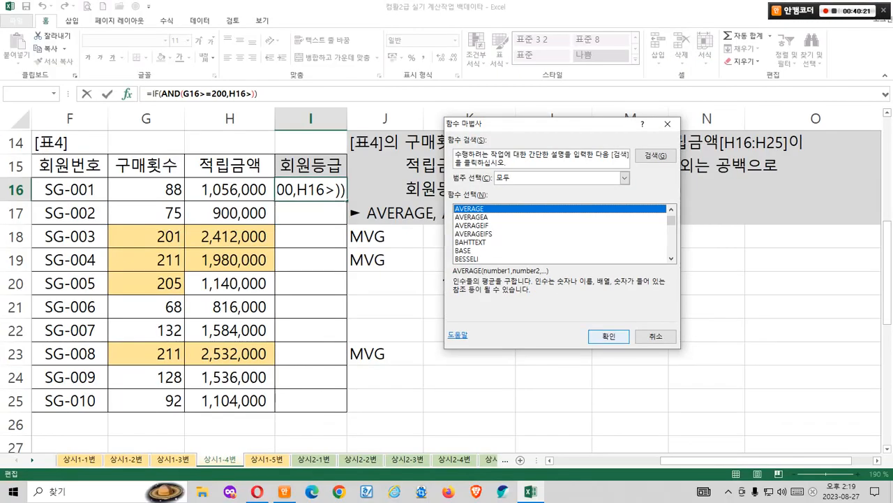
{"action": "key", "text": "ctrl+1"}
{"action": "left_click", "coordinate": [457, 297]}
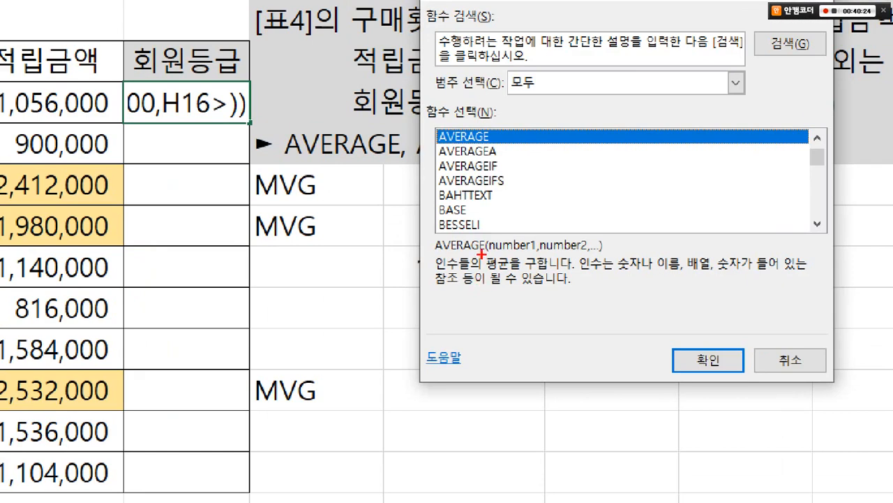
{"action": "mouse_move", "coordinate": [482, 275]}
{"action": "left_mouse_down"}
{"action": "mouse_move", "coordinate": [505, 285]}
{"action": "mouse_move", "coordinate": [455, 291]}
{"action": "left_mouse_up"}
{"action": "left_click_drag", "start_coordinate": [469, 239], "coordinate": [474, 275]}
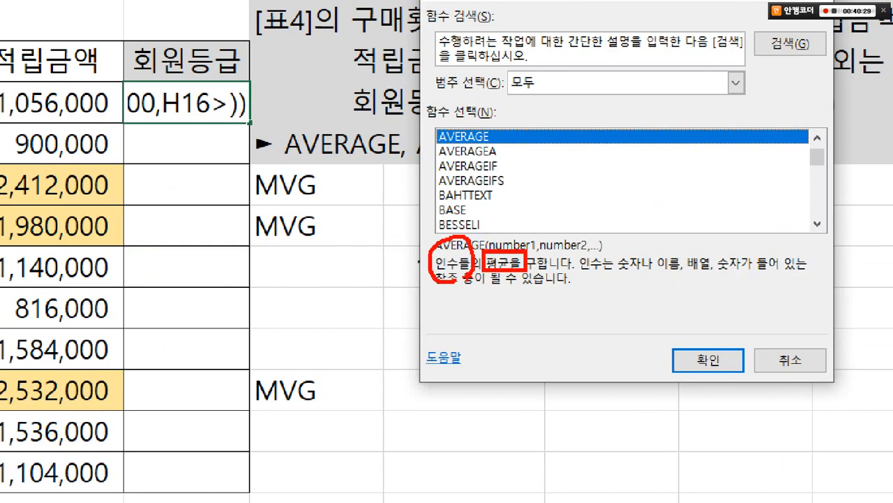
{"action": "key", "text": "Escape"}
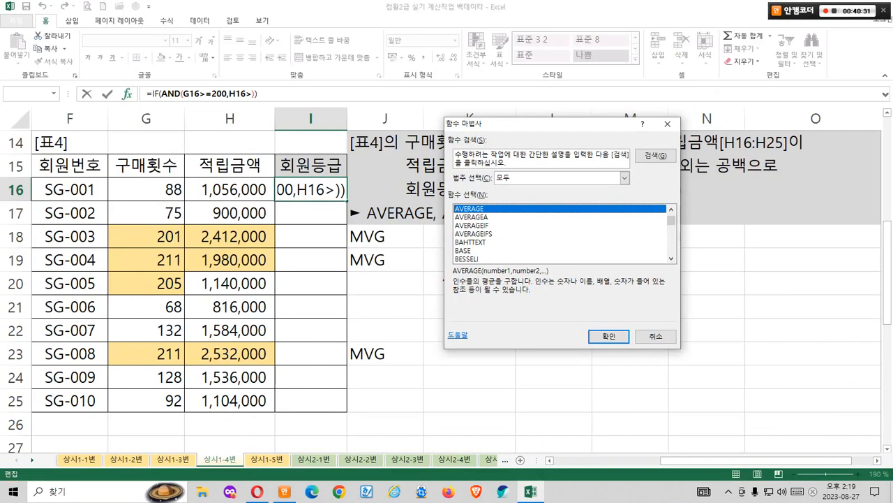
{"action": "key", "text": "Return"}
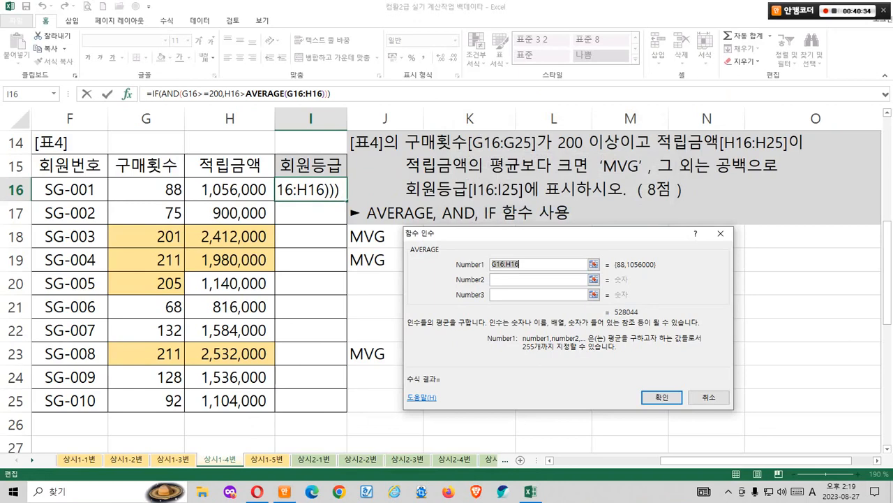
{"action": "left_click_drag", "start_coordinate": [544, 233], "coordinate": [530, 234]}
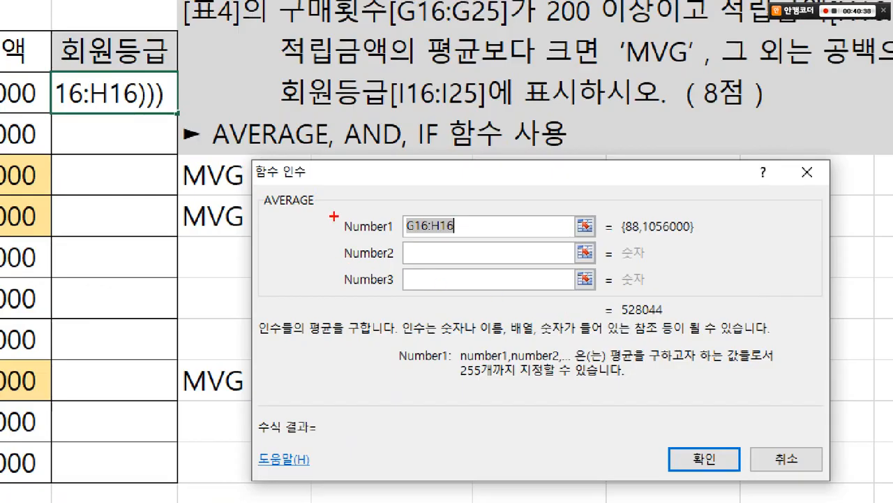
Step: Set AVERAGE's Number1 argument to H16:H25 after reading its description, and move the arguments dialog clear of K20
{"action": "mouse_move", "coordinate": [334, 212]}
{"action": "left_mouse_down"}
{"action": "mouse_move", "coordinate": [384, 231]}
{"action": "mouse_move", "coordinate": [402, 305]}
{"action": "left_mouse_up"}
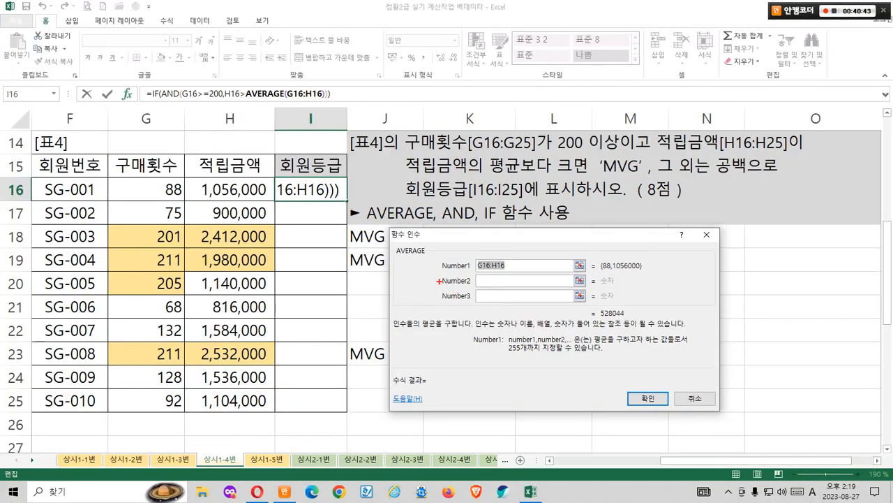
{"action": "left_click_drag", "start_coordinate": [439, 281], "coordinate": [600, 281]}
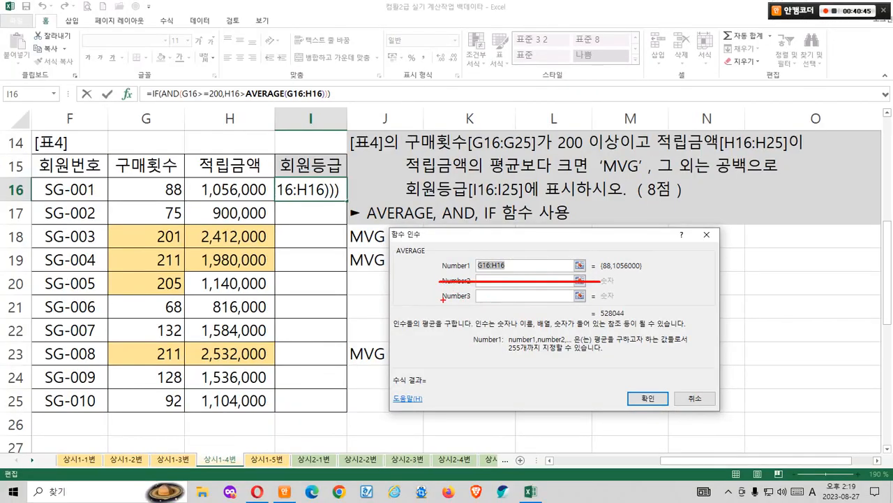
{"action": "mouse_move", "coordinate": [442, 298]}
{"action": "left_mouse_down"}
{"action": "mouse_move", "coordinate": [607, 297]}
{"action": "mouse_move", "coordinate": [610, 283]}
{"action": "mouse_move", "coordinate": [592, 315]}
{"action": "left_mouse_up"}
{"action": "left_click_drag", "start_coordinate": [593, 282], "coordinate": [621, 310]}
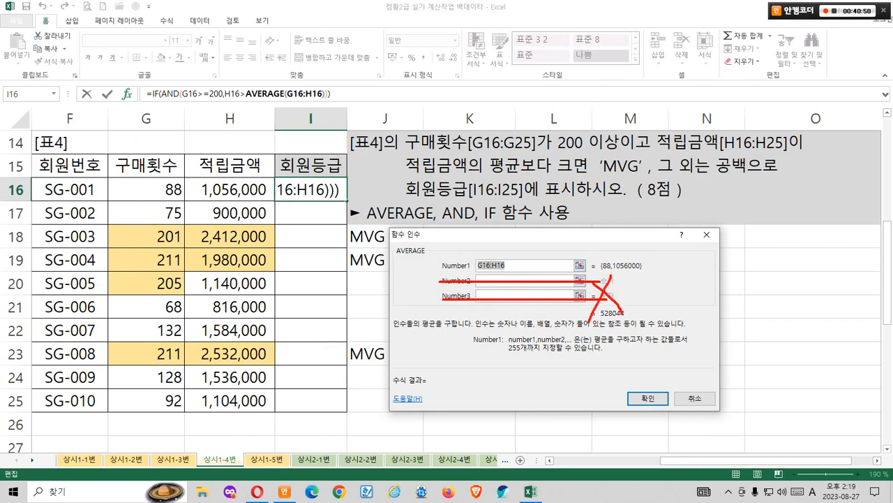
{"action": "mouse_move", "coordinate": [480, 265]}
{"action": "left_mouse_down"}
{"action": "mouse_move", "coordinate": [404, 302]}
{"action": "mouse_move", "coordinate": [433, 335]}
{"action": "left_mouse_up"}
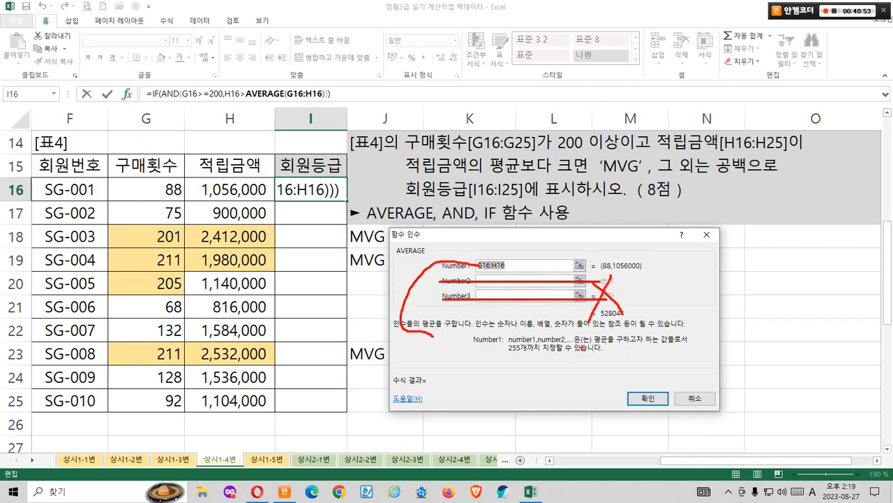
{"action": "left_click_drag", "start_coordinate": [582, 348], "coordinate": [678, 348]}
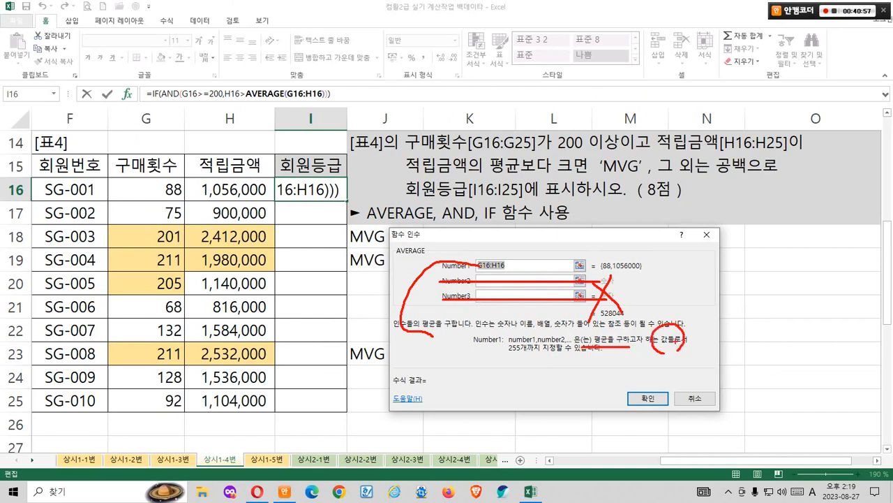
{"action": "key", "text": "Escape"}
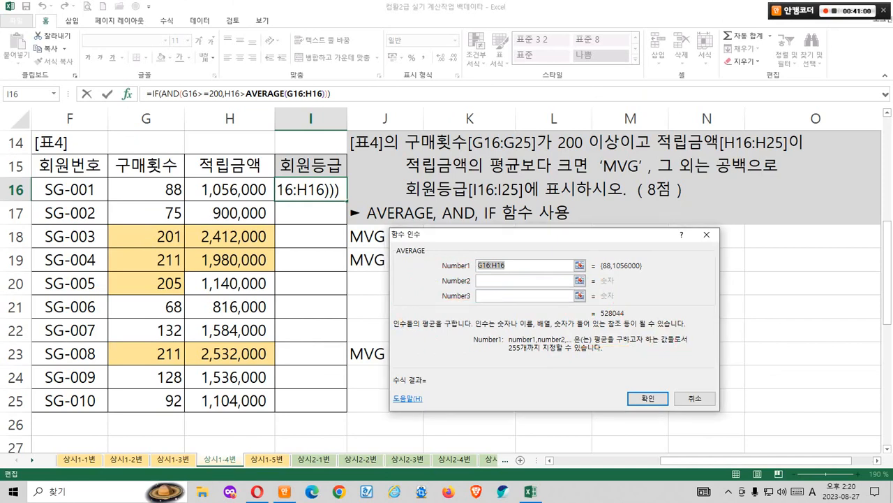
{"action": "left_click_drag", "start_coordinate": [231, 189], "coordinate": [273, 409]}
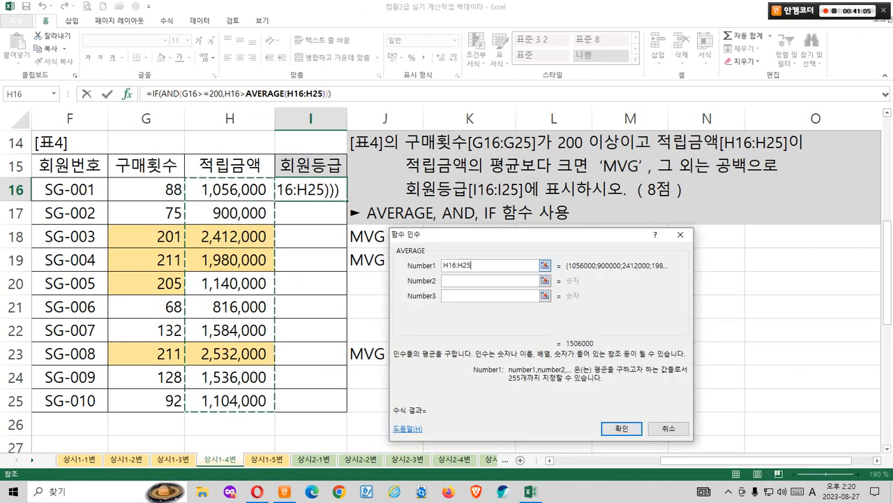
{"action": "left_click_drag", "start_coordinate": [489, 234], "coordinate": [607, 153]}
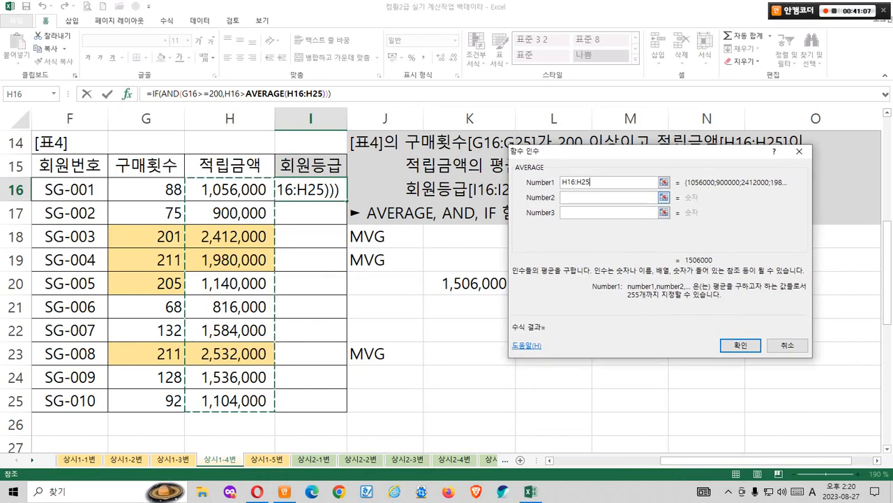
Step: Compare the AVERAGE result with the check value in K20, and return through the AND arguments to the outer IF function's arguments
{"action": "mouse_move", "coordinate": [513, 311]}
{"action": "left_mouse_down"}
{"action": "mouse_move", "coordinate": [418, 280]}
{"action": "mouse_move", "coordinate": [527, 304]}
{"action": "left_mouse_up"}
{"action": "left_click_drag", "start_coordinate": [716, 279], "coordinate": [710, 281]}
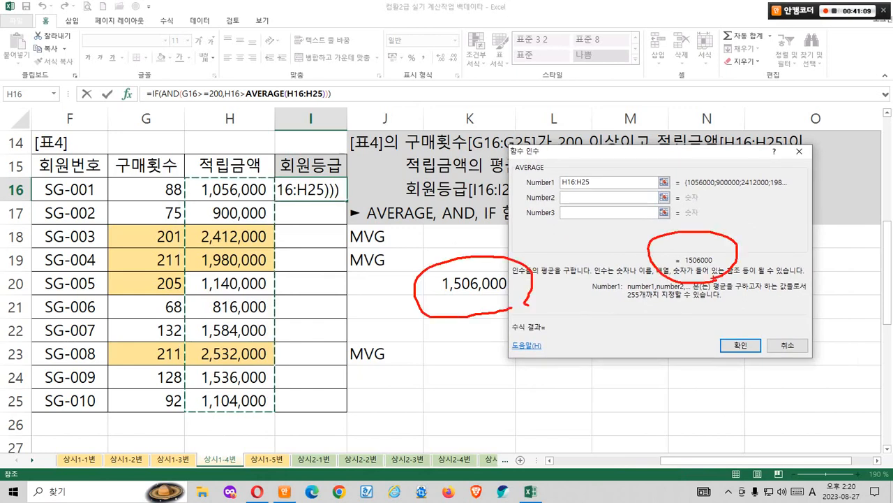
{"action": "key", "text": "Escape"}
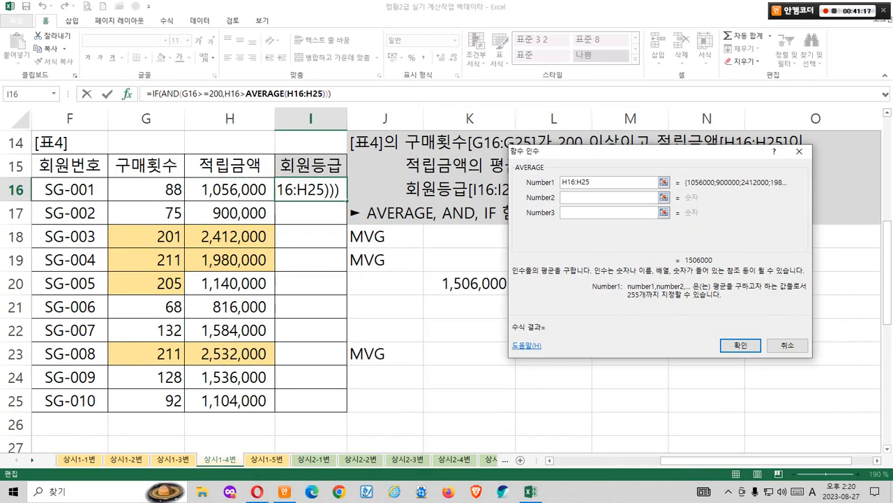
{"action": "left_click", "coordinate": [162, 93]}
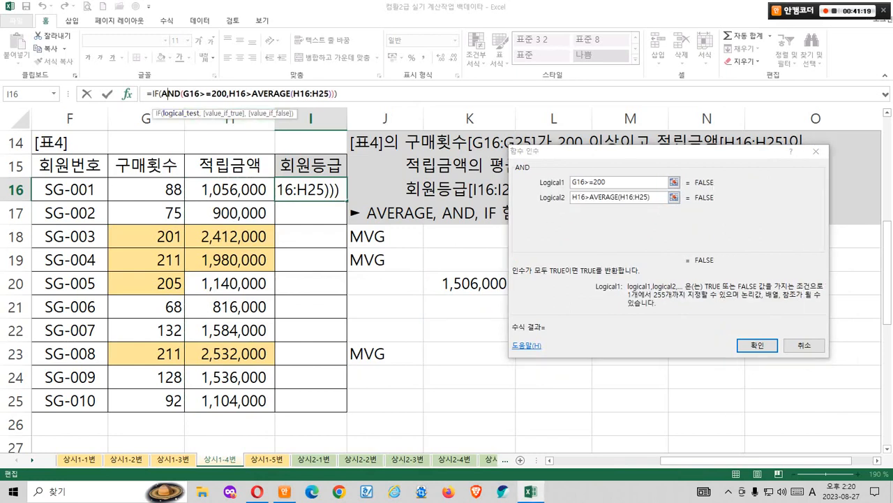
{"action": "left_click", "coordinate": [155, 94]}
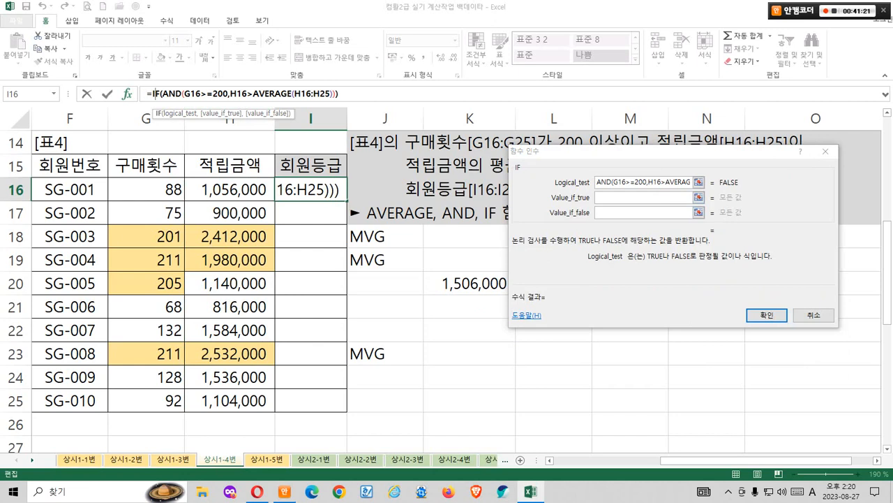
Step: Set the IF function's Value_if_true to "MVG" and its Value_if_false to the empty string ""
{"action": "left_click", "coordinate": [644, 197]}
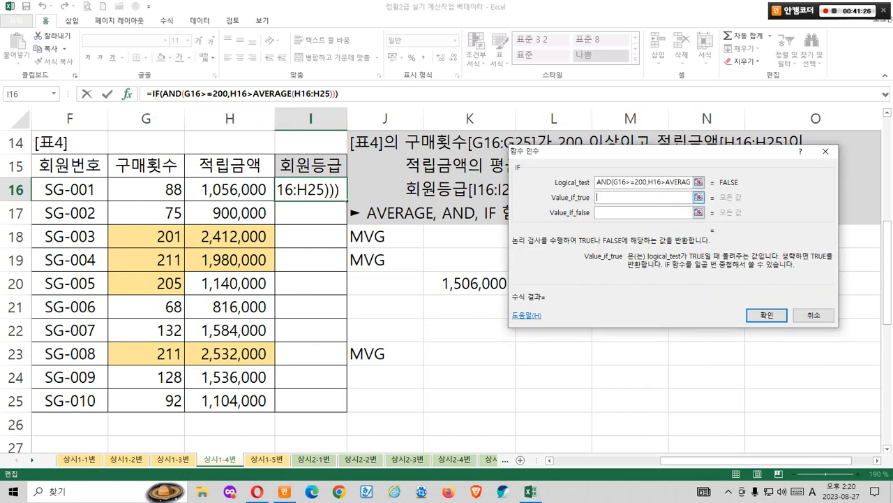
{"action": "type", "text": "M"}
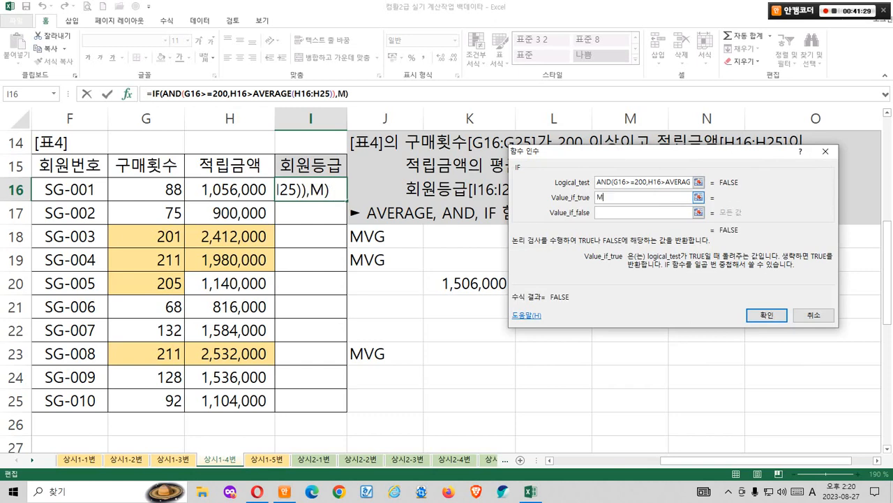
{"action": "type", "text": "VG"}
{"action": "key", "text": "Tab"}
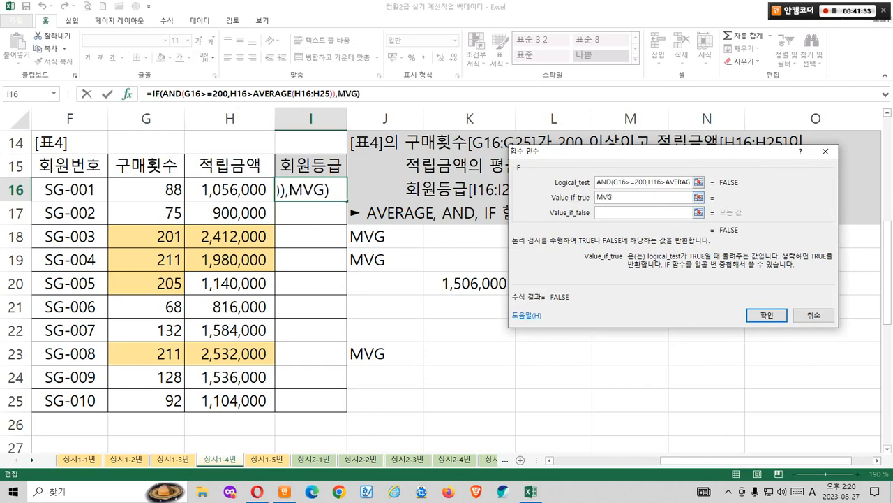
{"action": "type", "text": "\"\""}
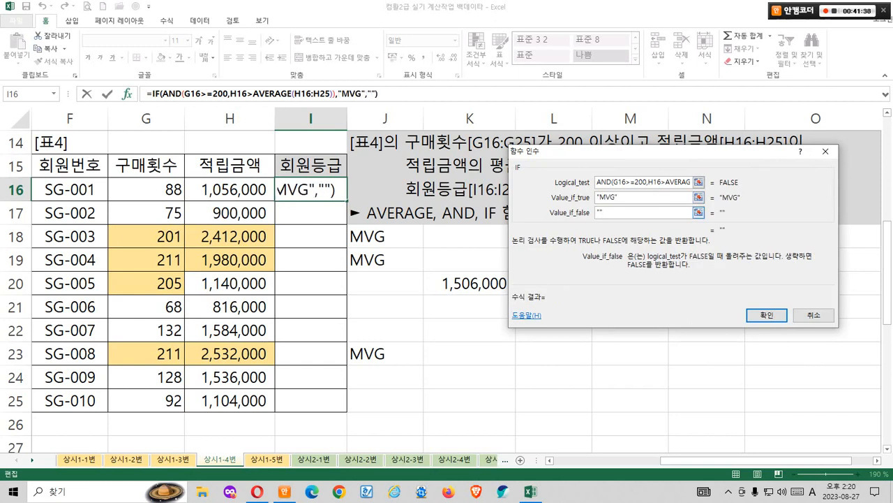
{"action": "left_click", "coordinate": [621, 197]}
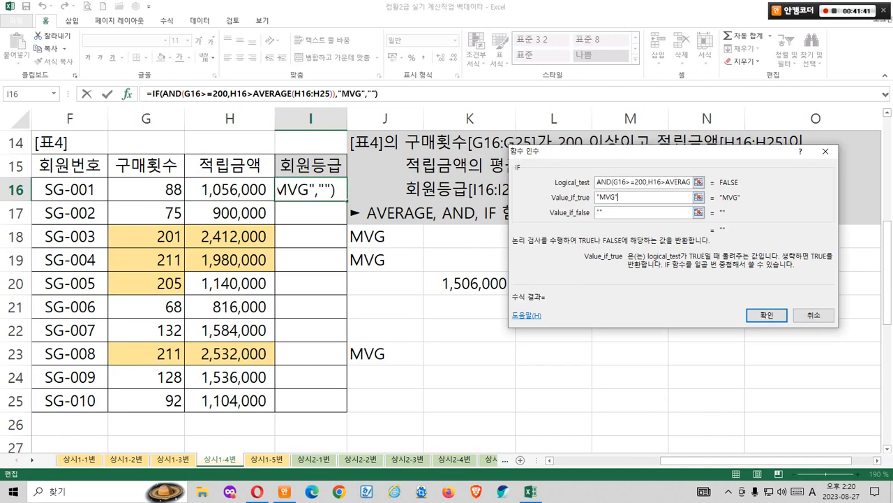
Step: Examine the IF function's Logical_test, looking at how its comparison operators relate the values on both sides
{"action": "left_click_drag", "start_coordinate": [548, 168], "coordinate": [596, 190]}
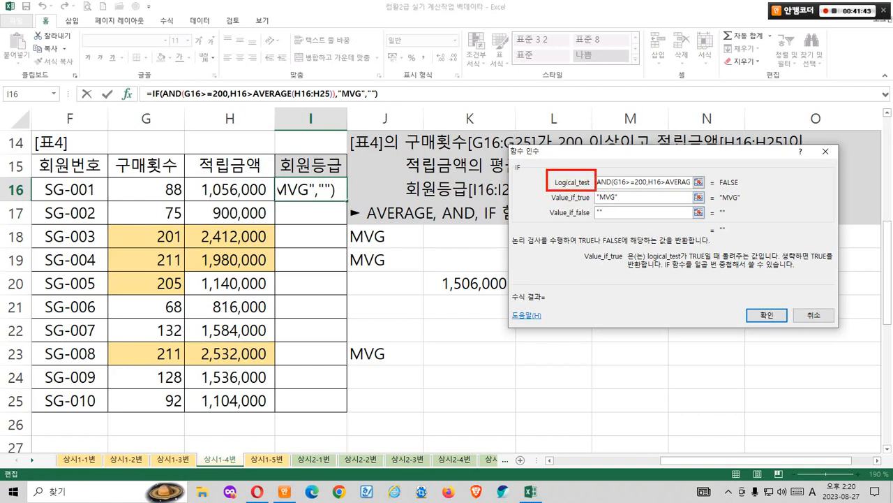
{"action": "left_click_drag", "start_coordinate": [417, 322], "coordinate": [427, 316]}
{"action": "left_click_drag", "start_coordinate": [637, 323], "coordinate": [651, 308]}
{"action": "left_click_drag", "start_coordinate": [504, 220], "coordinate": [560, 213]}
{"action": "left_click_drag", "start_coordinate": [523, 231], "coordinate": [561, 225]}
{"action": "left_click_drag", "start_coordinate": [517, 263], "coordinate": [524, 289]}
{"action": "mouse_move", "coordinate": [532, 303]}
{"action": "left_mouse_down"}
{"action": "mouse_move", "coordinate": [526, 316]}
{"action": "mouse_move", "coordinate": [546, 338]}
{"action": "left_mouse_up"}
{"action": "mouse_move", "coordinate": [522, 347]}
{"action": "left_mouse_down"}
{"action": "mouse_move", "coordinate": [510, 363]}
{"action": "mouse_move", "coordinate": [538, 377]}
{"action": "left_mouse_up"}
{"action": "left_click_drag", "start_coordinate": [543, 354], "coordinate": [545, 378]}
{"action": "mouse_move", "coordinate": [340, 224]}
{"action": "left_mouse_down"}
{"action": "mouse_move", "coordinate": [671, 328]}
{"action": "mouse_move", "coordinate": [701, 404]}
{"action": "left_mouse_up"}
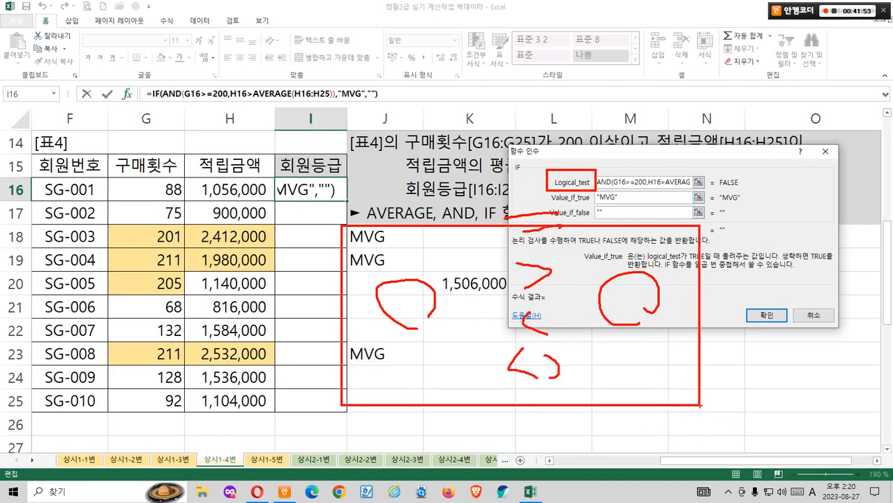
{"action": "mouse_move", "coordinate": [633, 194]}
{"action": "left_mouse_down"}
{"action": "mouse_move", "coordinate": [615, 185]}
{"action": "mouse_move", "coordinate": [692, 210]}
{"action": "left_mouse_up"}
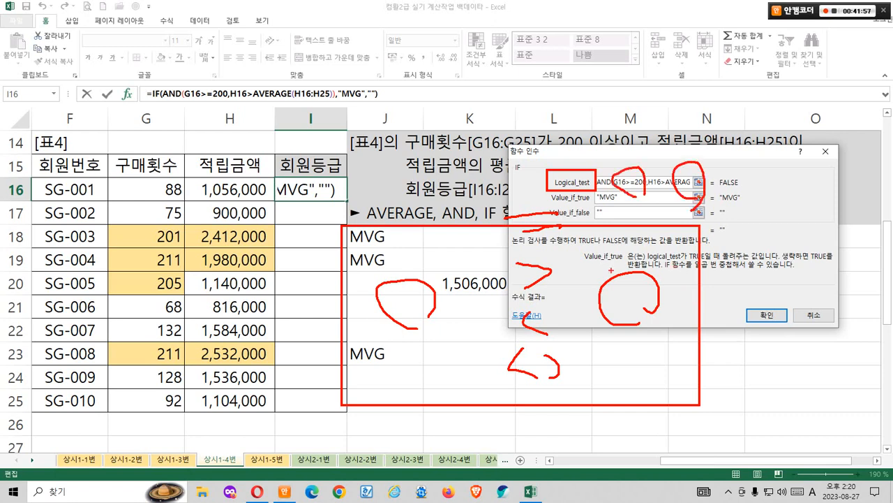
{"action": "left_click_drag", "start_coordinate": [469, 197], "coordinate": [463, 238]}
{"action": "left_click_drag", "start_coordinate": [450, 228], "coordinate": [461, 240]}
{"action": "key", "text": "Escape"}
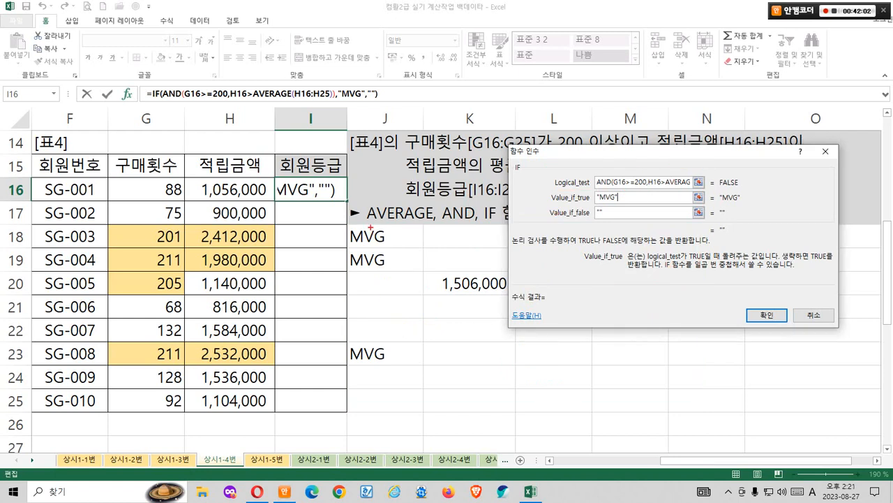
Step: Check the end of the formula against the 공백 requirement in the task text, and confirm the IF formula in I16
{"action": "left_click_drag", "start_coordinate": [336, 172], "coordinate": [341, 199]}
{"action": "left_click_drag", "start_coordinate": [610, 302], "coordinate": [548, 295]}
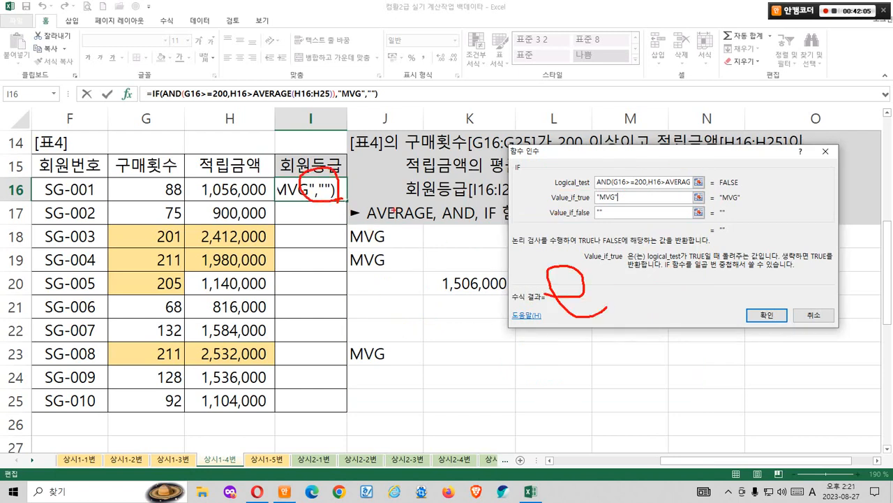
{"action": "left_click_drag", "start_coordinate": [347, 181], "coordinate": [598, 244]}
{"action": "mouse_move", "coordinate": [495, 208]}
{"action": "left_mouse_down"}
{"action": "mouse_move", "coordinate": [529, 207]}
{"action": "mouse_move", "coordinate": [525, 221]}
{"action": "left_mouse_up"}
{"action": "key", "text": "Escape"}
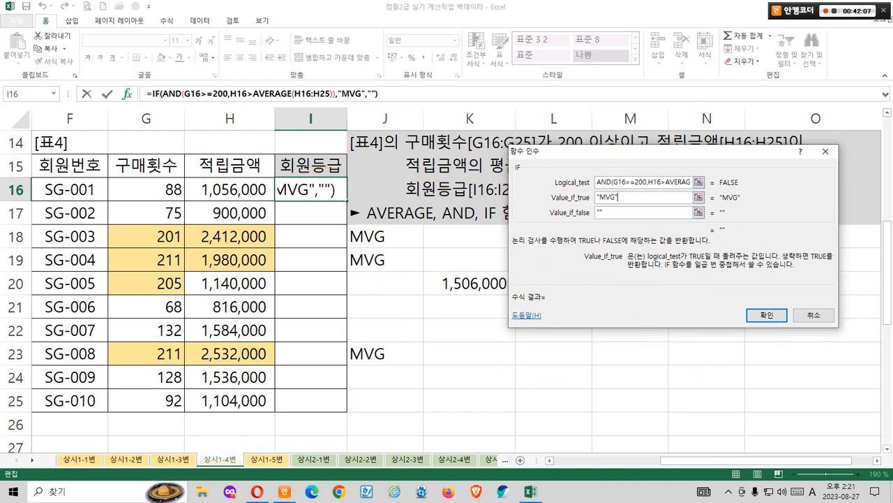
{"action": "left_click", "coordinate": [766, 315]}
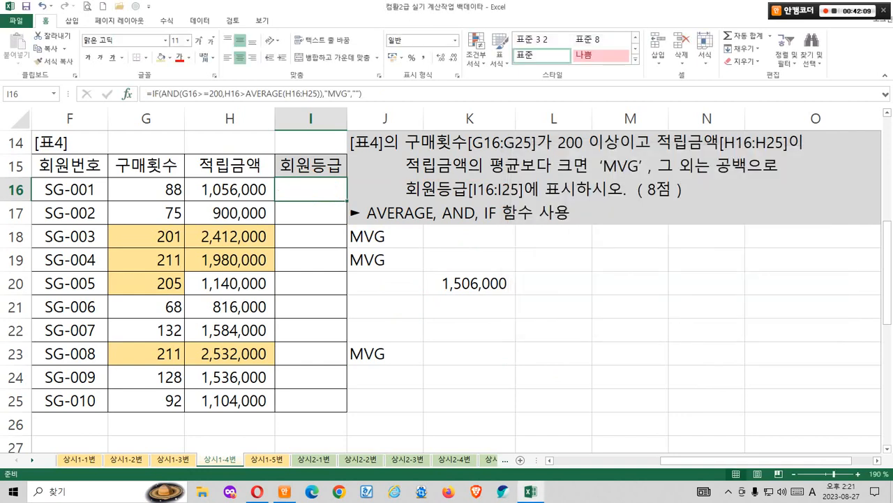
Step: Examine I16's fill handle and how the formula's row references G16 and H16 relate to the 구매횟수 and 적립금액 columns
{"action": "mouse_move", "coordinate": [340, 215]}
{"action": "left_mouse_down"}
{"action": "mouse_move", "coordinate": [365, 202]}
{"action": "mouse_move", "coordinate": [330, 201]}
{"action": "mouse_move", "coordinate": [346, 229]}
{"action": "left_mouse_up"}
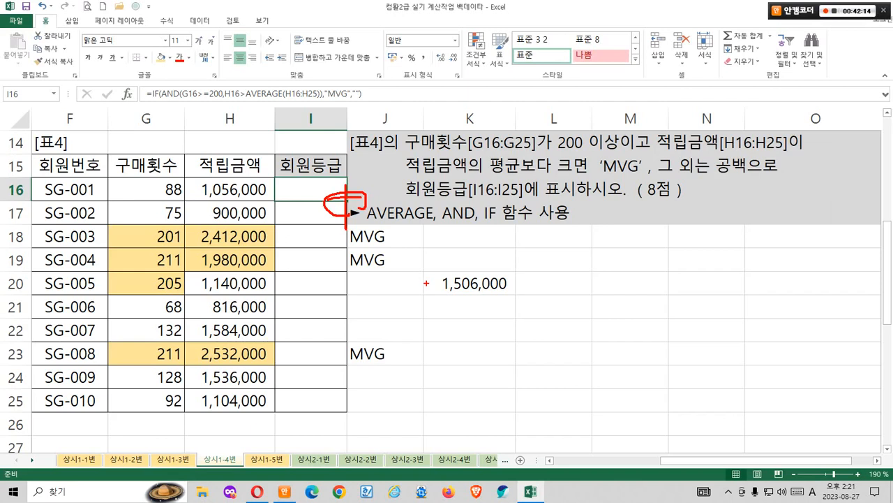
{"action": "left_click_drag", "start_coordinate": [307, 187], "coordinate": [342, 163]}
{"action": "key", "text": "Escape"}
{"action": "mouse_move", "coordinate": [115, 189]}
{"action": "left_mouse_down"}
{"action": "mouse_move", "coordinate": [155, 219]}
{"action": "mouse_move", "coordinate": [166, 402]}
{"action": "left_mouse_up"}
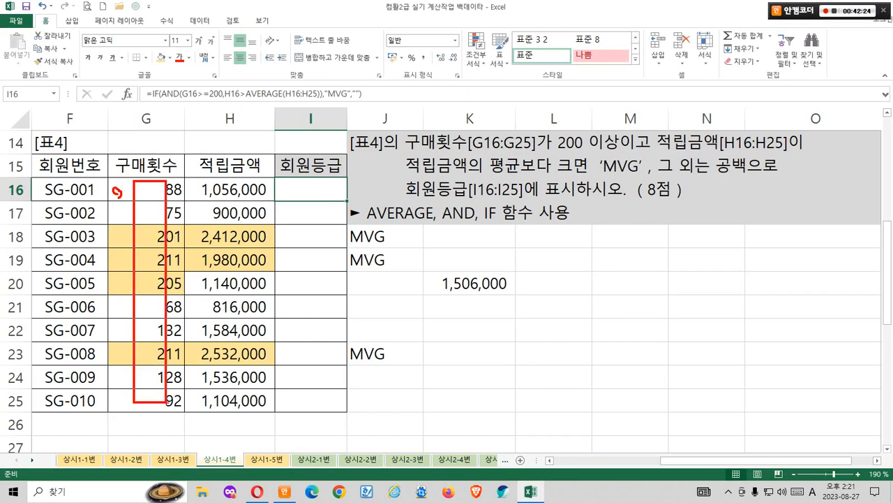
{"action": "key", "text": "Escape"}
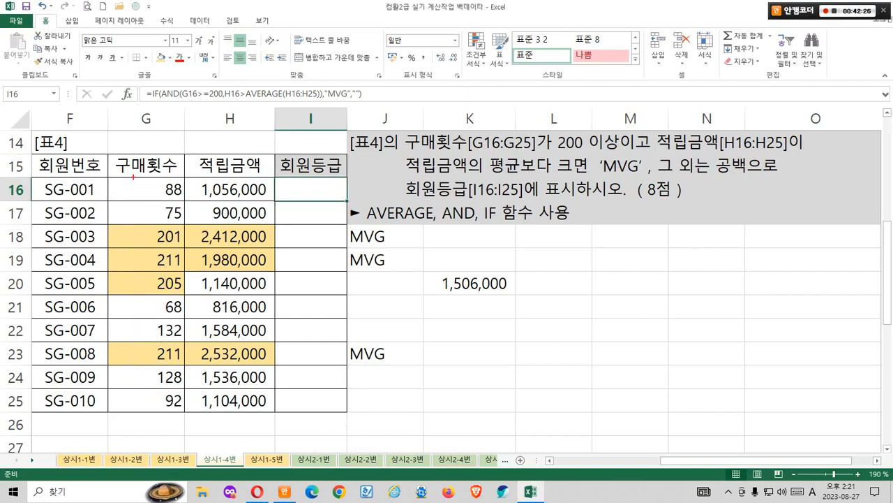
{"action": "left_click_drag", "start_coordinate": [193, 99], "coordinate": [190, 103]}
{"action": "left_click_drag", "start_coordinate": [126, 200], "coordinate": [142, 203]}
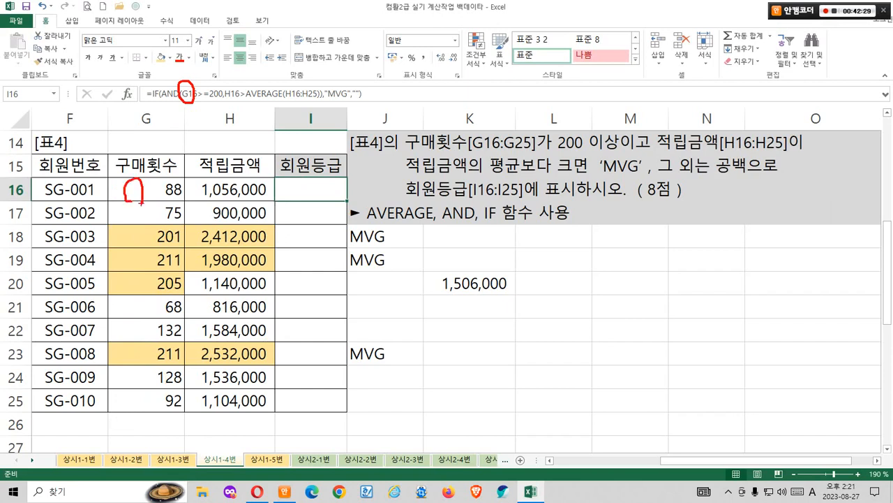
{"action": "left_click_drag", "start_coordinate": [201, 190], "coordinate": [210, 195]}
Step: Examine rows 17 and 23 against the average range H16:H25 to decide which references must shift or stay fixed when copied
{"action": "mouse_move", "coordinate": [240, 180]}
{"action": "left_mouse_down"}
{"action": "mouse_move", "coordinate": [249, 199]}
{"action": "mouse_move", "coordinate": [256, 403]}
{"action": "left_mouse_up"}
{"action": "mouse_move", "coordinate": [324, 218]}
{"action": "left_mouse_down"}
{"action": "mouse_move", "coordinate": [312, 211]}
{"action": "mouse_move", "coordinate": [324, 216]}
{"action": "left_mouse_up"}
{"action": "mouse_move", "coordinate": [145, 221]}
{"action": "left_mouse_down"}
{"action": "mouse_move", "coordinate": [135, 211]}
{"action": "mouse_move", "coordinate": [144, 218]}
{"action": "mouse_move", "coordinate": [202, 212]}
{"action": "left_mouse_up"}
{"action": "left_click_drag", "start_coordinate": [241, 182], "coordinate": [254, 399]}
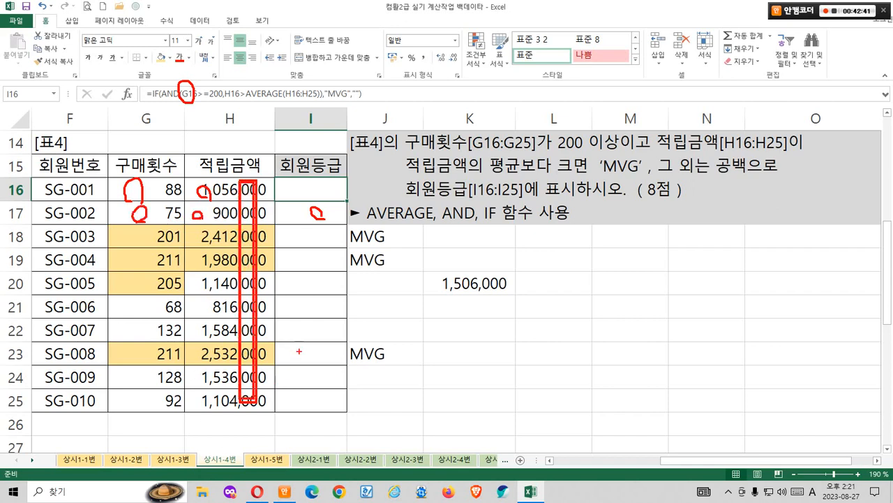
{"action": "left_click_drag", "start_coordinate": [313, 353], "coordinate": [311, 352]}
{"action": "mouse_move", "coordinate": [131, 359]}
{"action": "left_mouse_down"}
{"action": "mouse_move", "coordinate": [123, 352]}
{"action": "mouse_move", "coordinate": [130, 357]}
{"action": "left_mouse_up"}
{"action": "left_click_drag", "start_coordinate": [201, 356], "coordinate": [203, 351]}
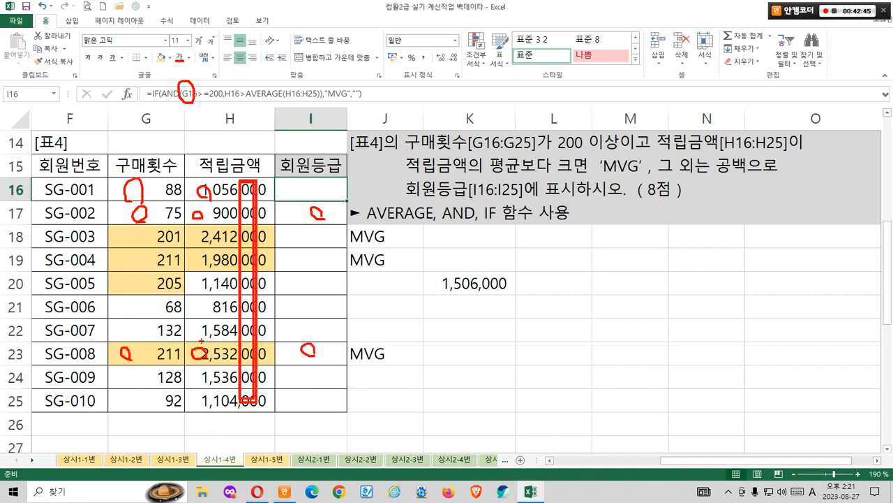
{"action": "mouse_move", "coordinate": [240, 180]}
{"action": "left_mouse_down"}
{"action": "mouse_move", "coordinate": [259, 381]}
{"action": "mouse_move", "coordinate": [241, 400]}
{"action": "left_mouse_up"}
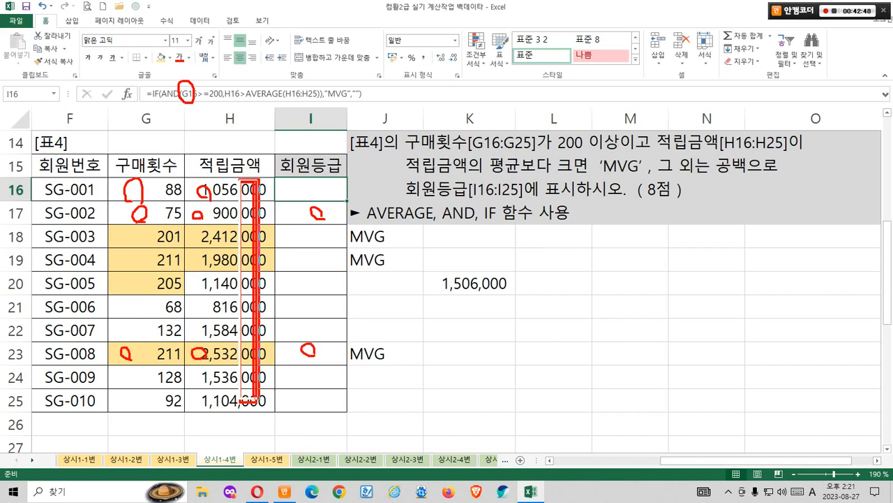
{"action": "mouse_move", "coordinate": [145, 236]}
{"action": "left_mouse_down"}
{"action": "mouse_move", "coordinate": [137, 155]}
{"action": "mouse_move", "coordinate": [162, 234]}
{"action": "left_mouse_up"}
{"action": "left_click_drag", "start_coordinate": [183, 234], "coordinate": [198, 232]}
{"action": "left_click_drag", "start_coordinate": [148, 363], "coordinate": [139, 353]}
{"action": "mouse_move", "coordinate": [193, 381]}
{"action": "left_mouse_down"}
{"action": "mouse_move", "coordinate": [199, 316]}
{"action": "mouse_move", "coordinate": [220, 363]}
{"action": "left_mouse_up"}
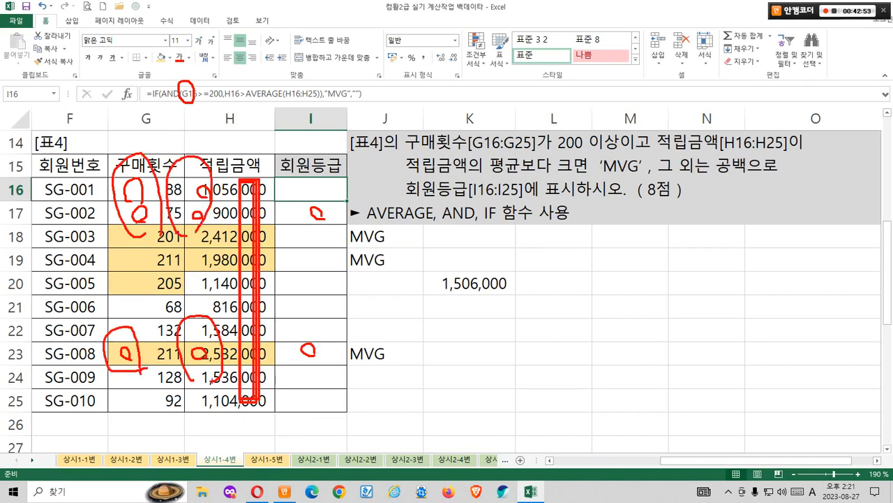
{"action": "mouse_move", "coordinate": [245, 170]}
{"action": "left_mouse_down"}
{"action": "mouse_move", "coordinate": [253, 177]}
{"action": "mouse_move", "coordinate": [272, 143]}
{"action": "left_mouse_up"}
{"action": "key", "text": "Escape"}
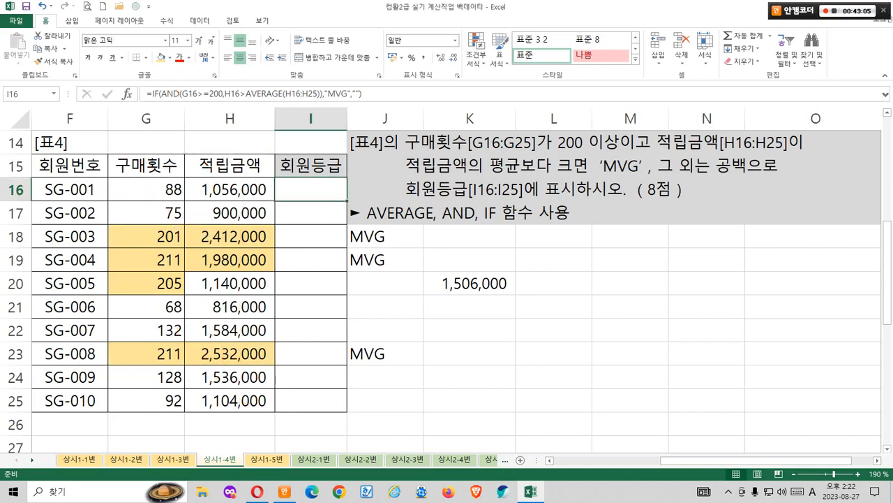
Step: Examine the G16, H16 and H16:H25 references of I16's formula in a magnified view
{"action": "key", "text": "ctrl+1"}
{"action": "left_click", "coordinate": [199, 119]}
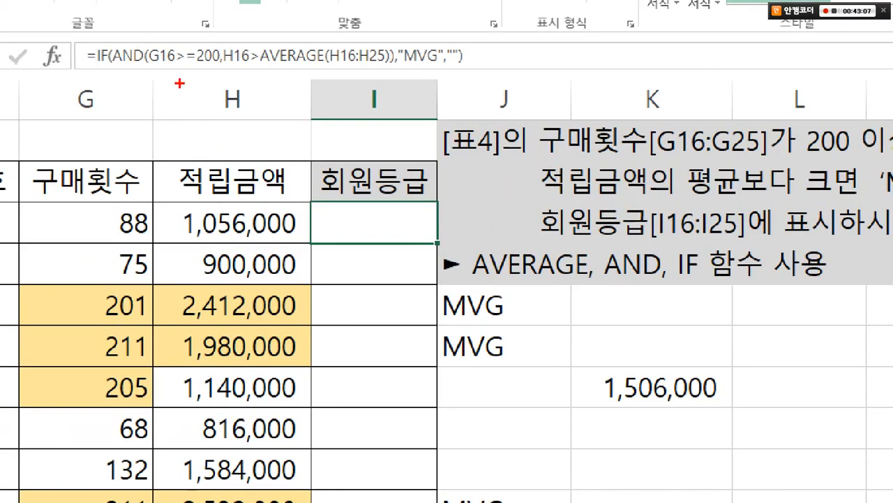
{"action": "mouse_move", "coordinate": [180, 83]}
{"action": "left_mouse_down"}
{"action": "mouse_move", "coordinate": [192, 49]}
{"action": "mouse_move", "coordinate": [196, 81]}
{"action": "left_mouse_up"}
{"action": "mouse_move", "coordinate": [224, 77]}
{"action": "left_mouse_down"}
{"action": "mouse_move", "coordinate": [208, 47]}
{"action": "mouse_move", "coordinate": [236, 73]}
{"action": "left_mouse_up"}
{"action": "mouse_move", "coordinate": [123, 206]}
{"action": "left_mouse_down"}
{"action": "mouse_move", "coordinate": [143, 222]}
{"action": "mouse_move", "coordinate": [211, 231]}
{"action": "left_mouse_up"}
{"action": "left_click_drag", "start_coordinate": [319, 39], "coordinate": [392, 73]}
{"action": "left_click_drag", "start_coordinate": [237, 214], "coordinate": [290, 500]}
{"action": "key", "text": "Escape"}
Step: Make the AVERAGE range in I16's formula absolute as $H$16:$H$25
{"action": "left_click_drag", "start_coordinate": [286, 93], "coordinate": [313, 93]}
{"action": "key", "text": "F4"}
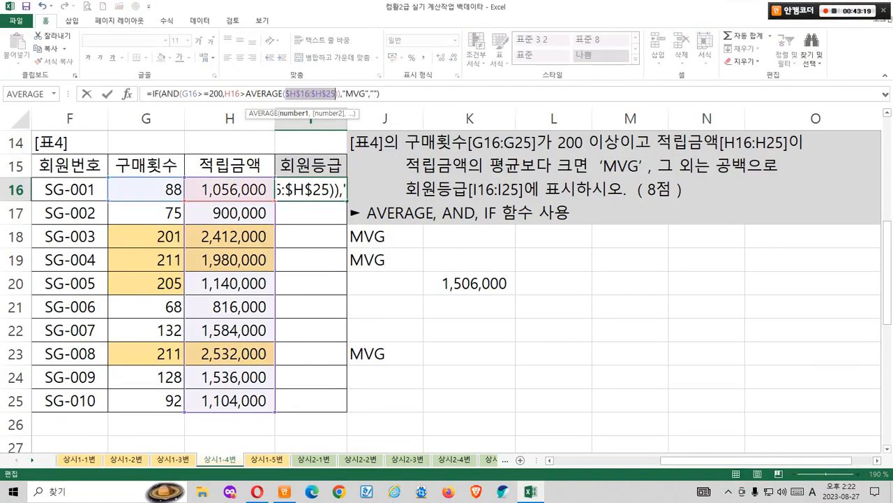
{"action": "key", "text": "Return"}
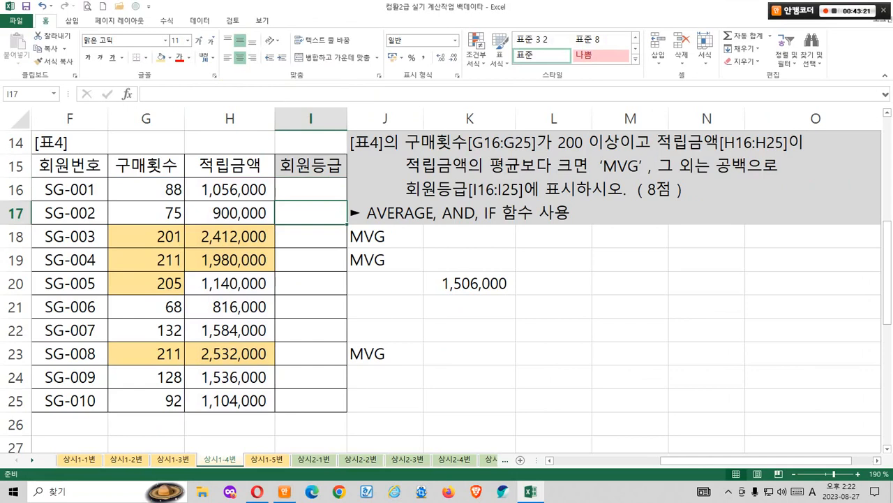
Step: Fill the formula from I16 down to I25 and compare the grades with the MVG notes in column J
{"action": "left_click", "coordinate": [310, 189]}
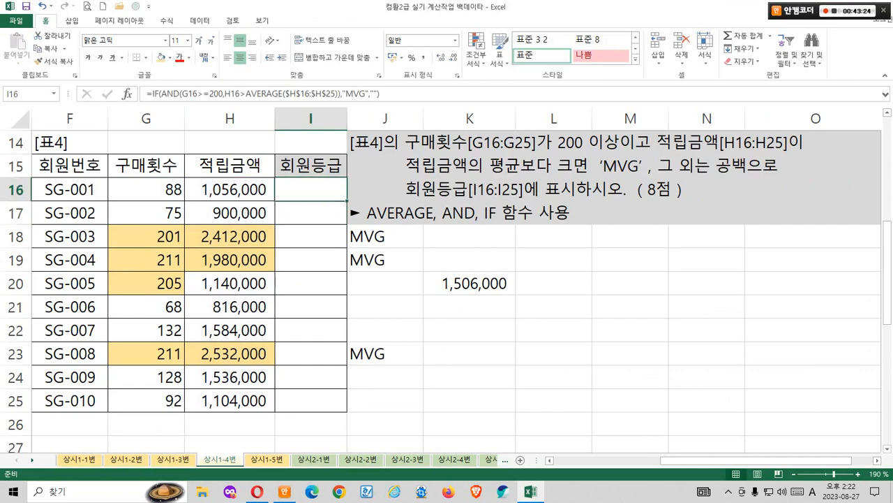
{"action": "left_click_drag", "start_coordinate": [347, 201], "coordinate": [347, 411]}
{"action": "left_click", "coordinate": [553, 400]}
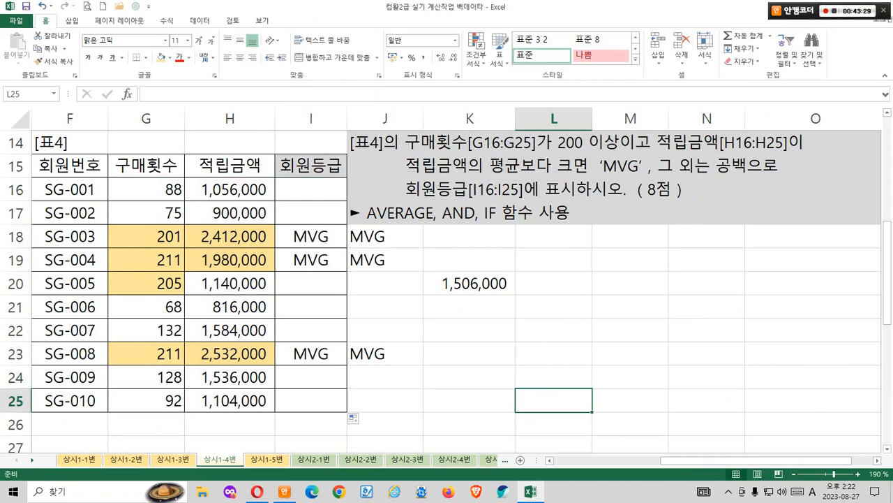
{"action": "mouse_move", "coordinate": [279, 224]}
{"action": "left_mouse_down"}
{"action": "mouse_move", "coordinate": [313, 228]}
{"action": "mouse_move", "coordinate": [385, 266]}
{"action": "left_mouse_up"}
{"action": "left_click_drag", "start_coordinate": [292, 342], "coordinate": [391, 367]}
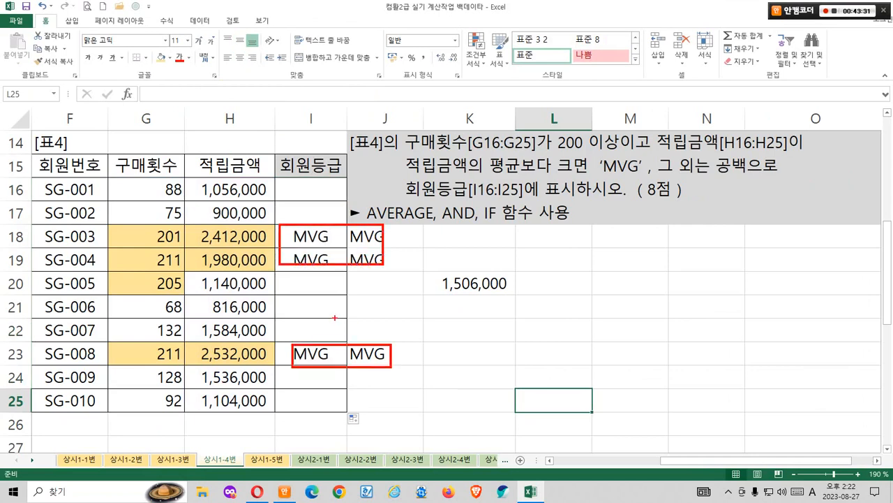
{"action": "left_click_drag", "start_coordinate": [335, 322], "coordinate": [337, 307]}
{"action": "key", "text": "Escape"}
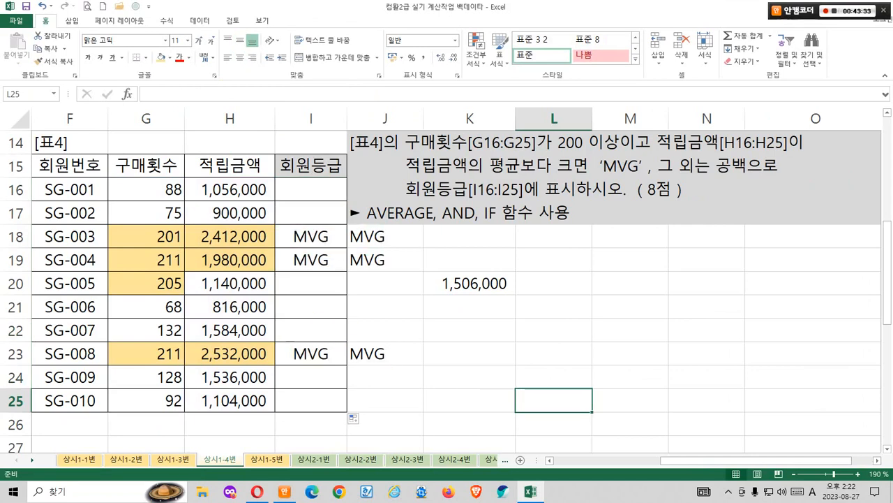
Step: Clear the check notes from J18:K23 and switch to the 상시1-5번 sheet
{"action": "left_click_drag", "start_coordinate": [385, 236], "coordinate": [469, 353]}
{"action": "key", "text": "Delete"}
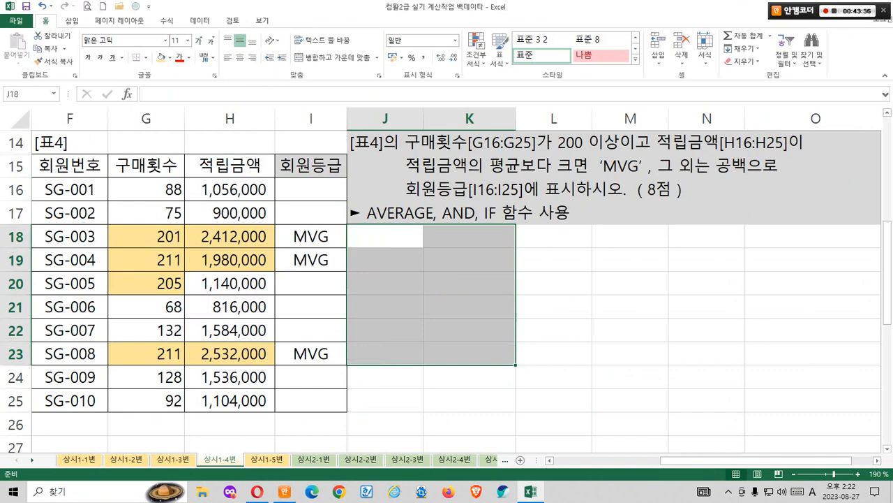
{"action": "left_click", "coordinate": [470, 353]}
{"action": "left_click", "coordinate": [470, 401]}
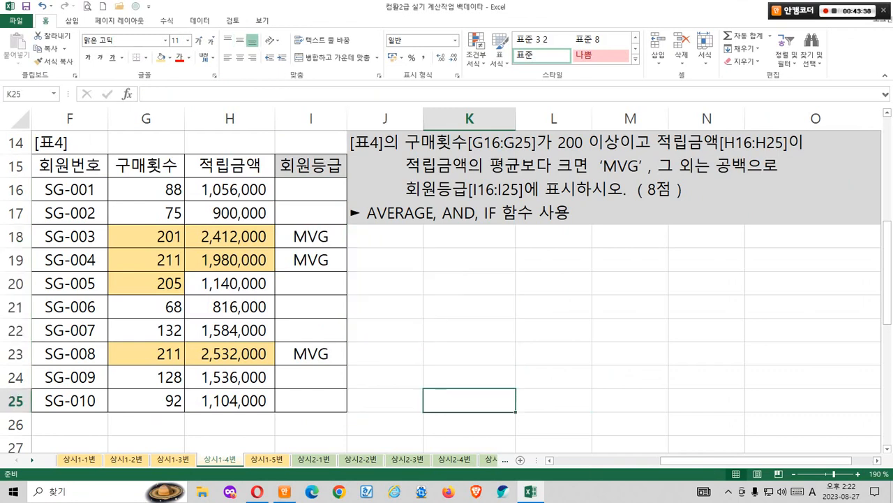
{"action": "key", "text": "ctrl+Page_Down"}
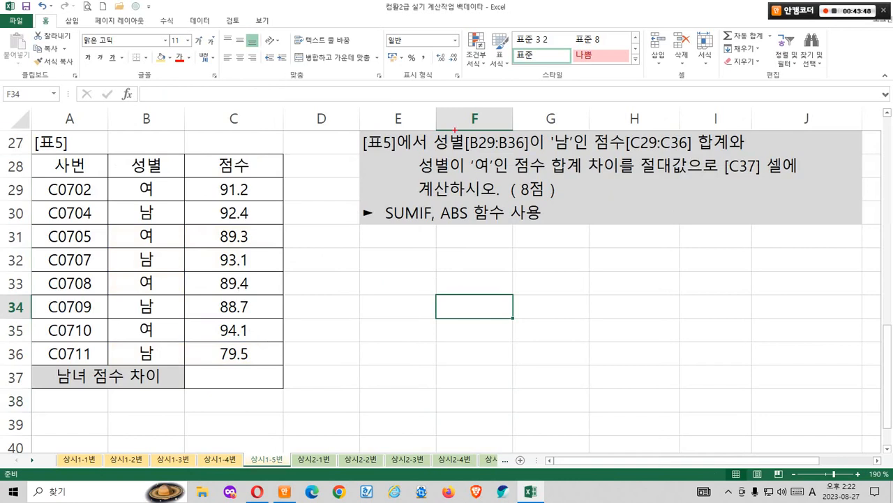
Step: Fill the 성별 cells B29:B36 with light green
{"action": "left_click_drag", "start_coordinate": [431, 122], "coordinate": [574, 157]}
{"action": "left_click_drag", "start_coordinate": [146, 189], "coordinate": [146, 353]}
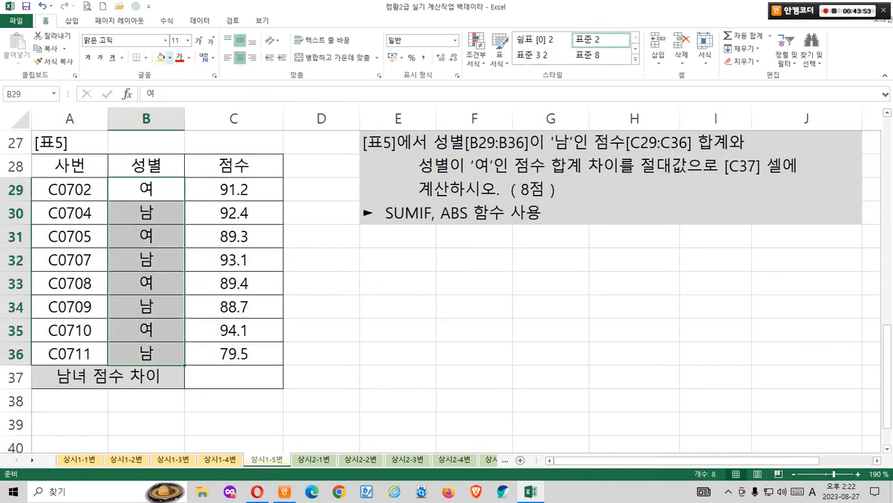
{"action": "left_click", "coordinate": [169, 58]}
{"action": "left_click", "coordinate": [246, 93]}
Step: Fill the 남 cells B30, B32, B34 and B36 with light gold
{"action": "left_click", "coordinate": [146, 213]}
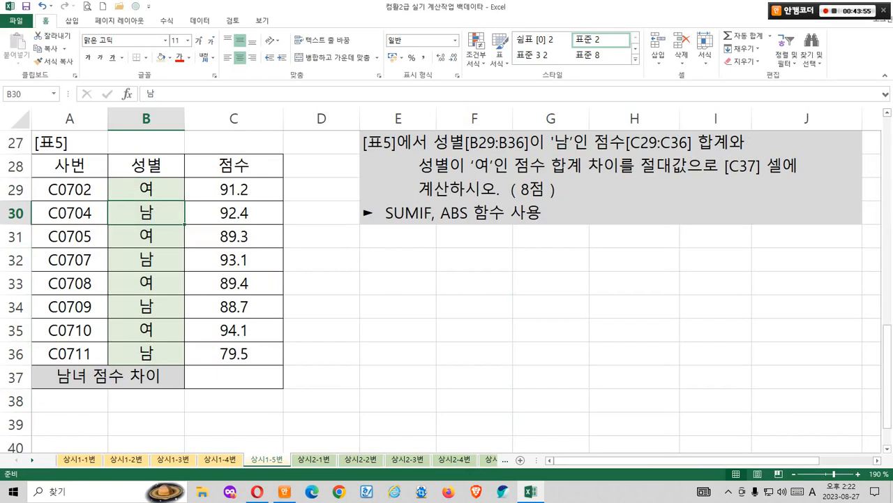
{"action": "left_click", "coordinate": [146, 260], "text": "ctrl"}
{"action": "left_click", "coordinate": [145, 307], "text": "ctrl"}
{"action": "left_click", "coordinate": [146, 353], "text": "ctrl"}
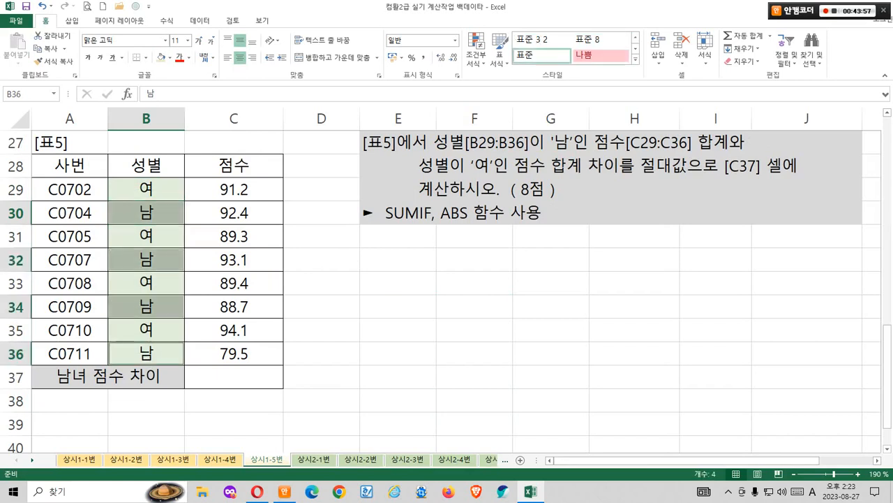
{"action": "left_click", "coordinate": [170, 57]}
{"action": "left_click", "coordinate": [227, 101]}
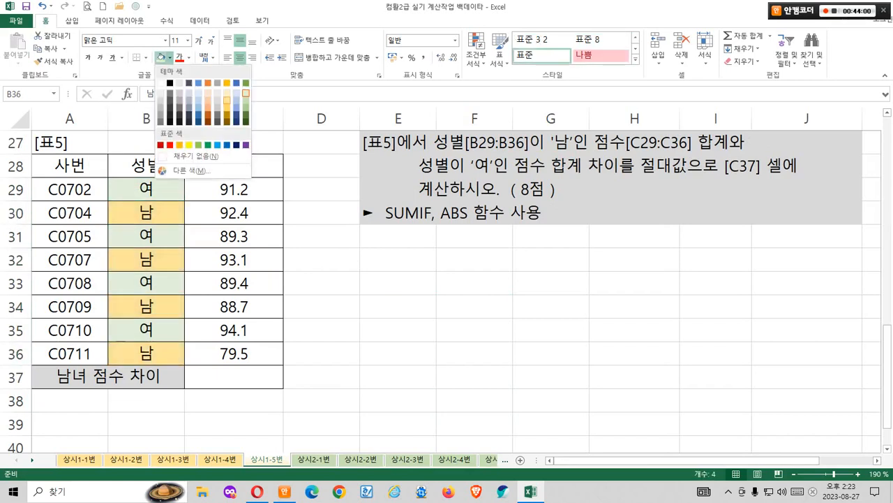
{"action": "left_click", "coordinate": [475, 330]}
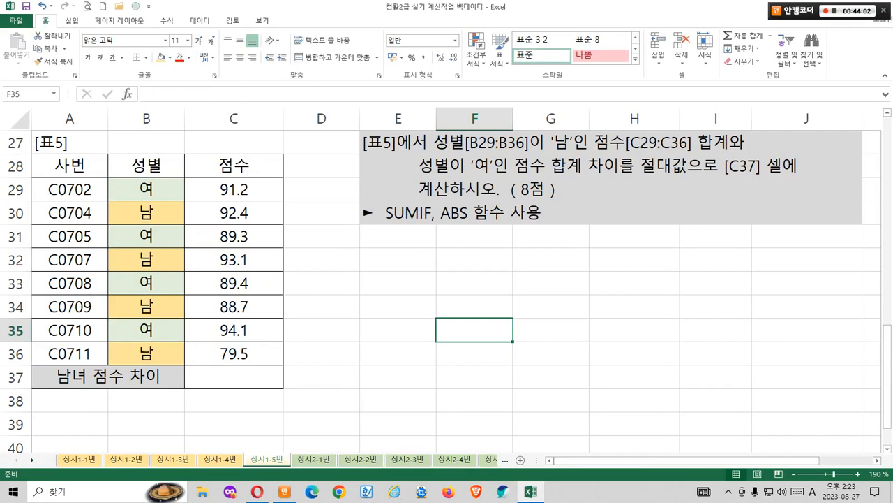
Step: Fill the 점수 cells of the 남 rows, C30, C32, C34 and C36, with the same light gold
{"action": "left_click", "coordinate": [234, 213]}
{"action": "left_click", "coordinate": [234, 260], "text": "ctrl"}
{"action": "left_click", "coordinate": [234, 307], "text": "ctrl"}
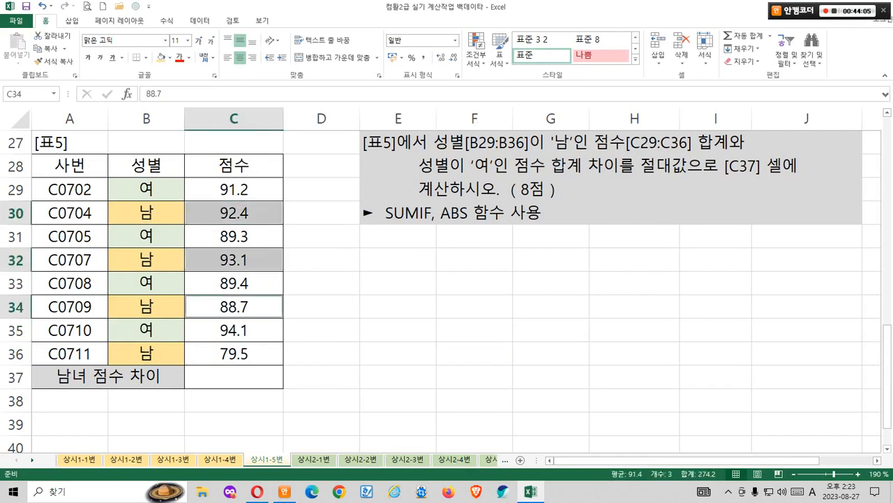
{"action": "left_click", "coordinate": [233, 353], "text": "ctrl"}
{"action": "left_click", "coordinate": [161, 57]}
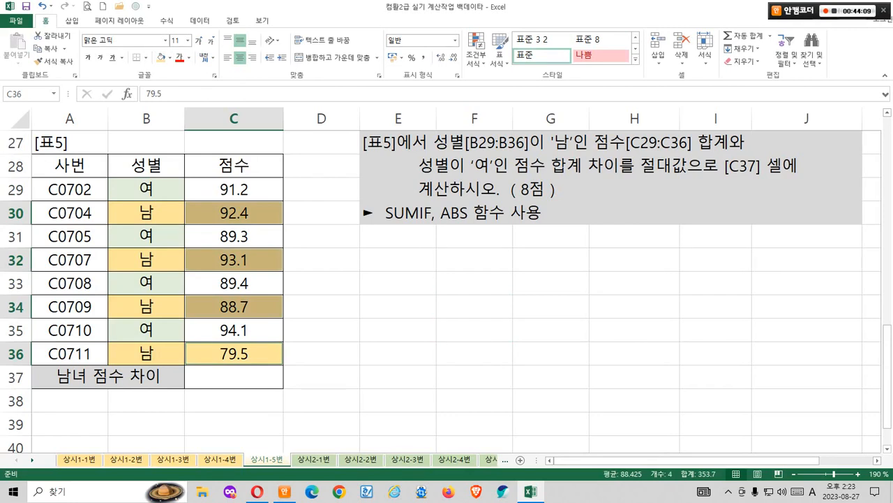
{"action": "left_click", "coordinate": [474, 260]}
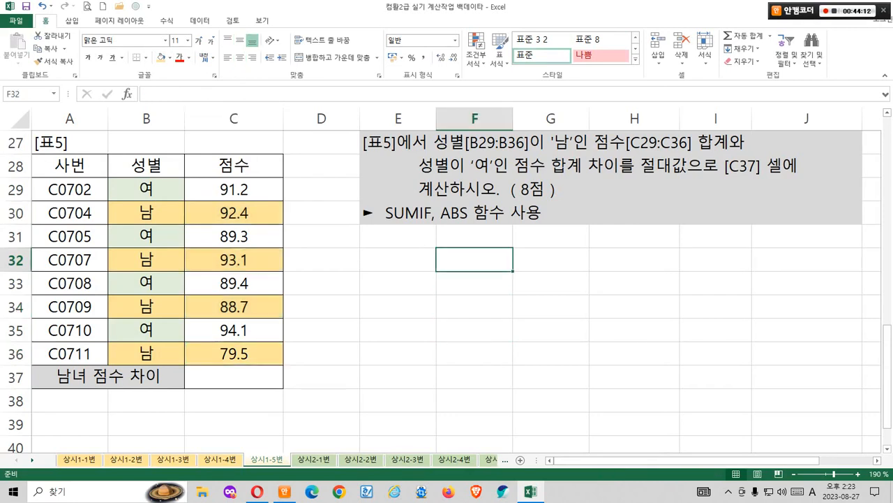
Step: Enter the labels 남 in E32 and 여 in E33
{"action": "left_click", "coordinate": [398, 260]}
{"action": "type", "text": "SKA"}
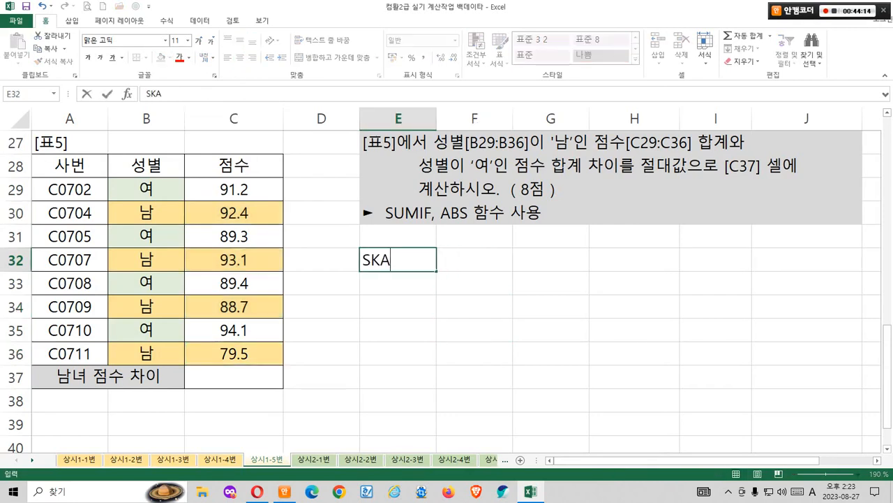
{"action": "key", "text": "BackSpace"}
{"action": "key", "text": "BackSpace"}
{"action": "key", "text": "BackSpace"}
{"action": "key", "text": "Hangul"}
{"action": "type", "text": "남"}
{"action": "key", "text": "Return"}
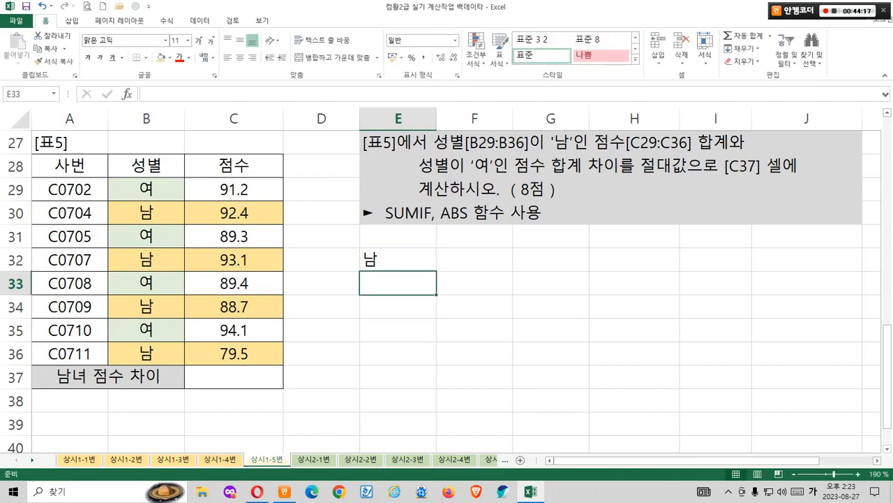
{"action": "type", "text": "여"}
{"action": "key", "text": "Return"}
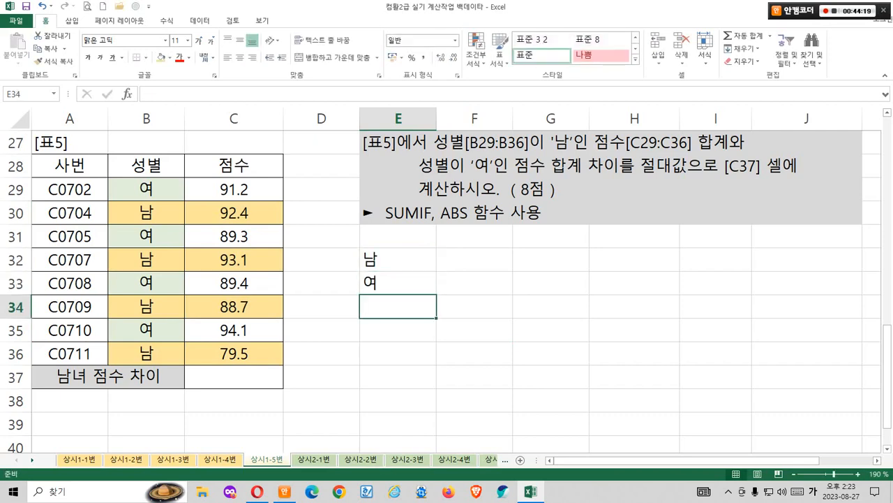
Step: Sum the 남 scores C30, C32, C34 and C36 in F32 with the SUM function
{"action": "left_click", "coordinate": [474, 260]}
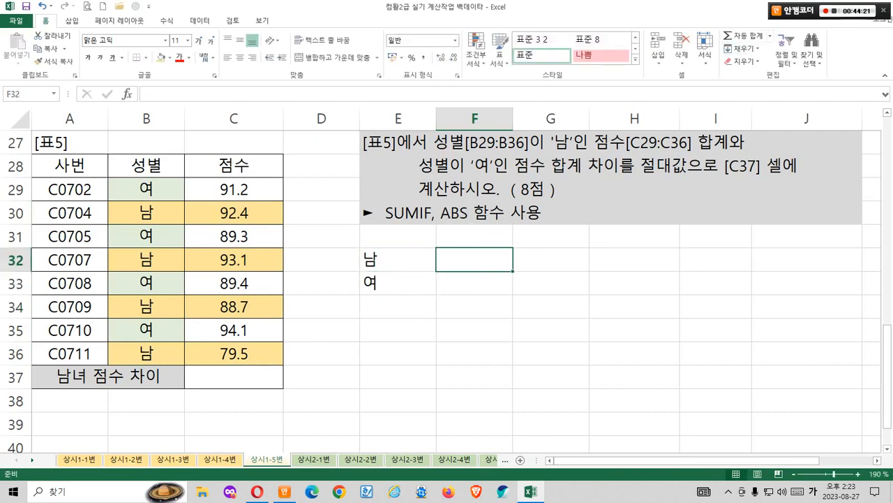
{"action": "left_click", "coordinate": [770, 35]}
{"action": "left_click", "coordinate": [744, 49]}
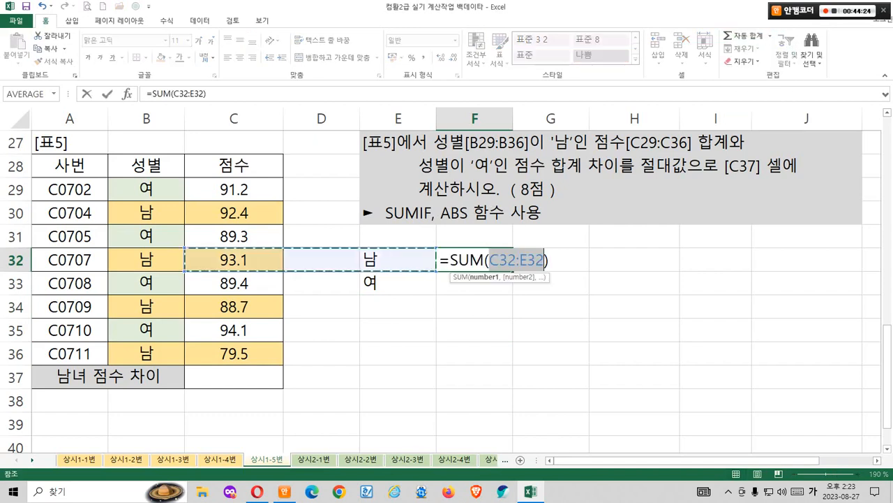
{"action": "left_click", "coordinate": [241, 214]}
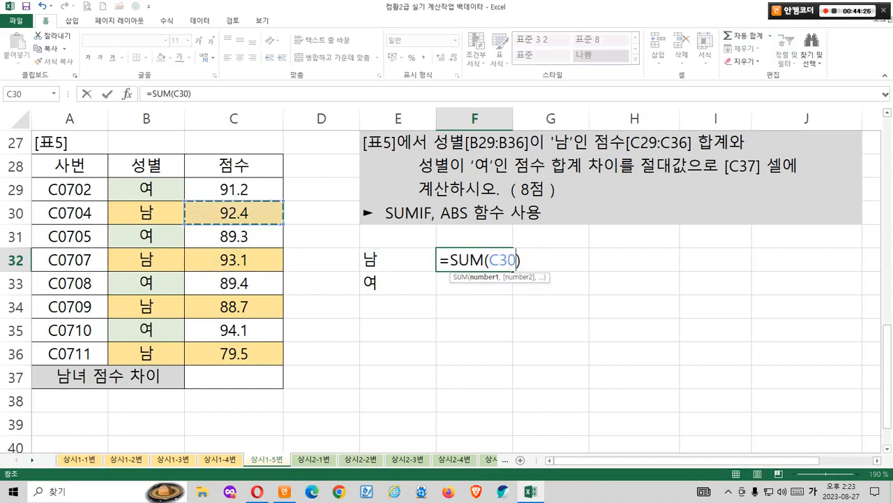
{"action": "left_click", "coordinate": [233, 260], "text": "ctrl"}
{"action": "left_click", "coordinate": [234, 306], "text": "ctrl"}
{"action": "left_click", "coordinate": [234, 353], "text": "ctrl"}
{"action": "key", "text": "Return"}
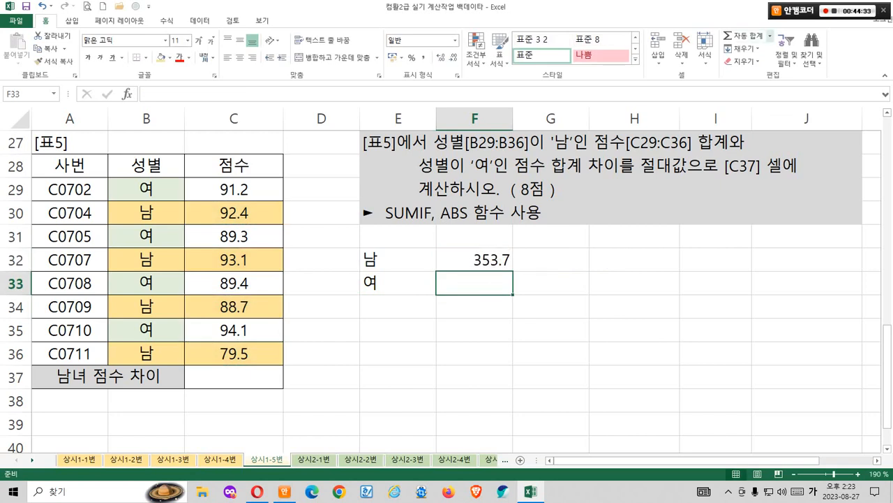
Step: Total the 여 scores in F33 with =SUM(C29,C31,C33,C35)
{"action": "left_click", "coordinate": [770, 36]}
{"action": "left_click", "coordinate": [746, 50]}
{"action": "left_click", "coordinate": [234, 190]}
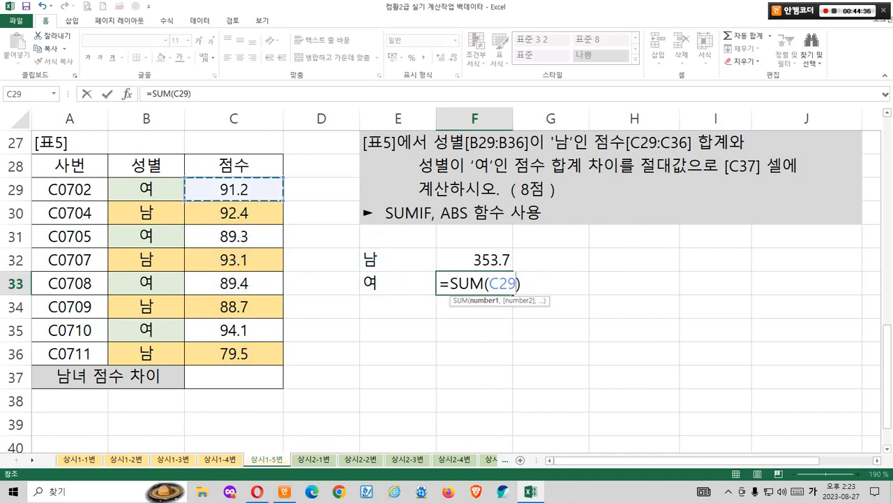
{"action": "left_click", "coordinate": [234, 236], "text": "ctrl"}
{"action": "left_click", "coordinate": [234, 283], "text": "ctrl"}
{"action": "left_click", "coordinate": [233, 330], "text": "ctrl"}
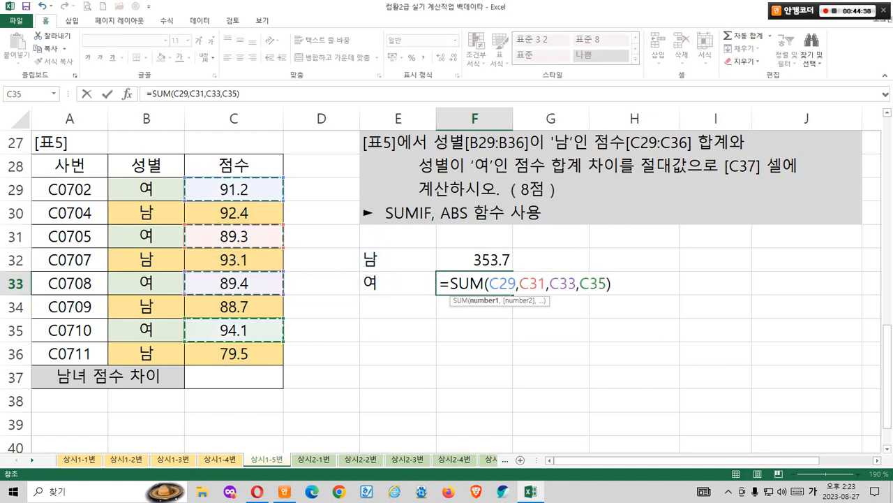
{"action": "key", "text": "Return"}
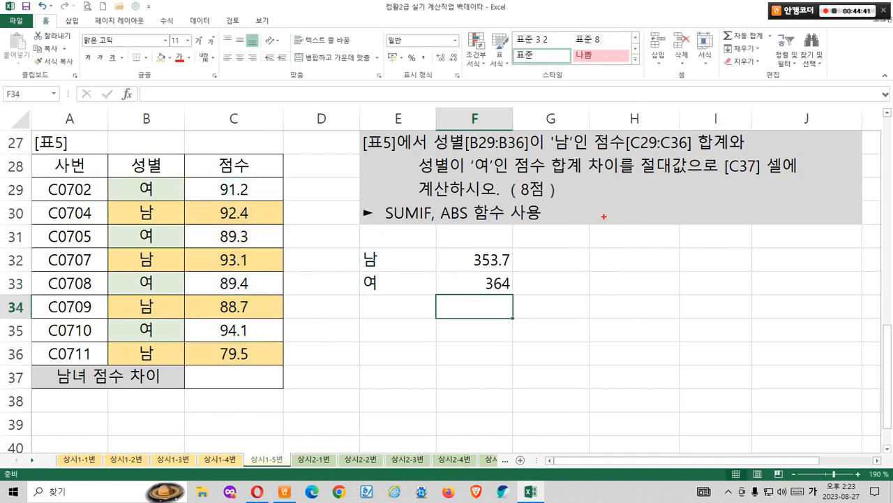
Step: Calculate the difference between the 남 and 여 totals in F34 as F32 minus F33
{"action": "left_click_drag", "start_coordinate": [584, 177], "coordinate": [771, 178]}
{"action": "left_click_drag", "start_coordinate": [410, 202], "coordinate": [534, 202]}
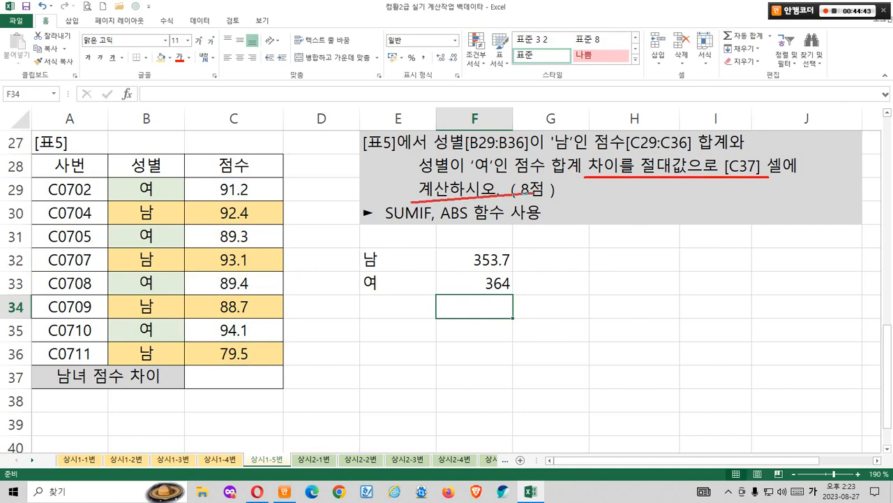
{"action": "key", "text": "Escape"}
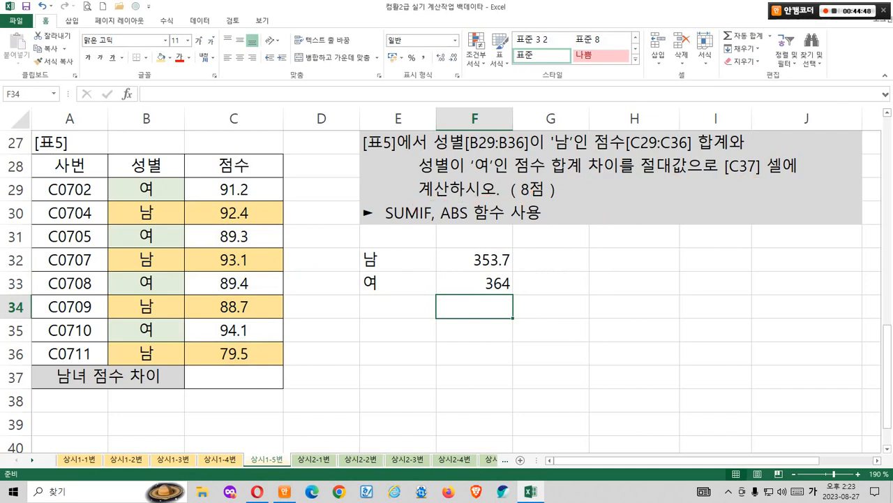
{"action": "type", "text": "="}
{"action": "left_click", "coordinate": [474, 259]}
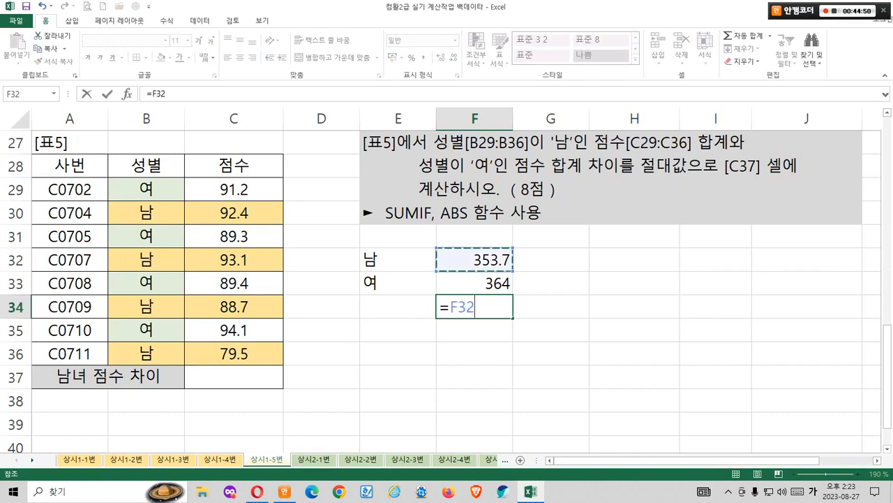
{"action": "type", "text": "-"}
{"action": "key", "text": "Up"}
{"action": "key", "text": "Return"}
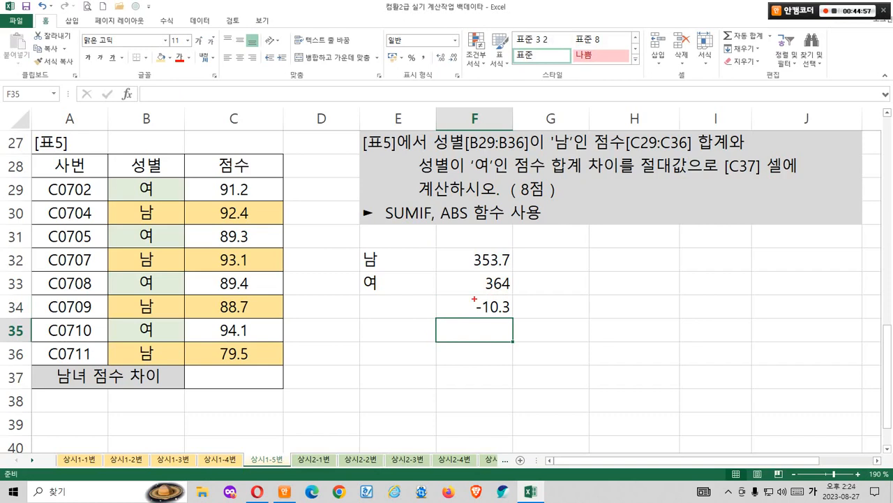
Step: Enter the absolute difference 10.3 in F35 and move it to D37 beside the 남녀 점수 차이 result cell
{"action": "mouse_move", "coordinate": [472, 290]}
{"action": "left_mouse_down"}
{"action": "mouse_move", "coordinate": [499, 307]}
{"action": "mouse_move", "coordinate": [505, 298]}
{"action": "mouse_move", "coordinate": [517, 314]}
{"action": "mouse_move", "coordinate": [566, 297]}
{"action": "left_mouse_up"}
{"action": "mouse_move", "coordinate": [546, 306]}
{"action": "left_mouse_down"}
{"action": "mouse_move", "coordinate": [580, 310]}
{"action": "mouse_move", "coordinate": [608, 287]}
{"action": "mouse_move", "coordinate": [638, 291]}
{"action": "mouse_move", "coordinate": [626, 305]}
{"action": "left_mouse_up"}
{"action": "left_click_drag", "start_coordinate": [538, 337], "coordinate": [649, 306]}
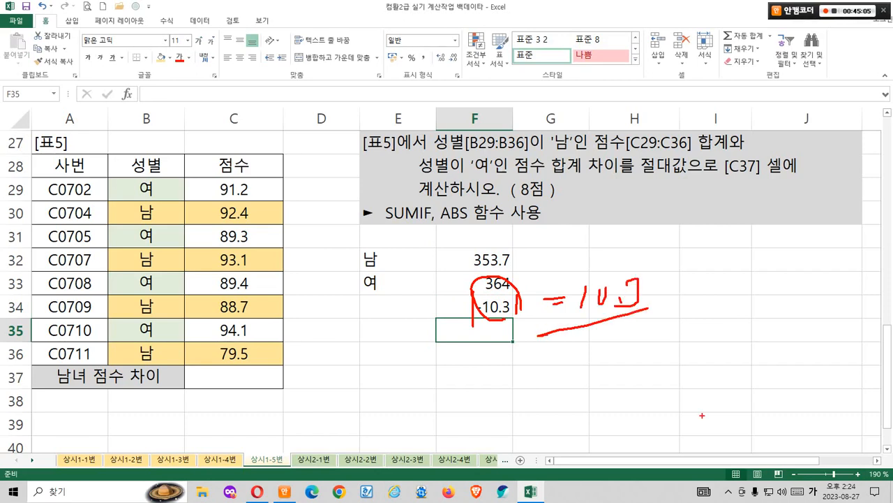
{"action": "key", "text": "Escape"}
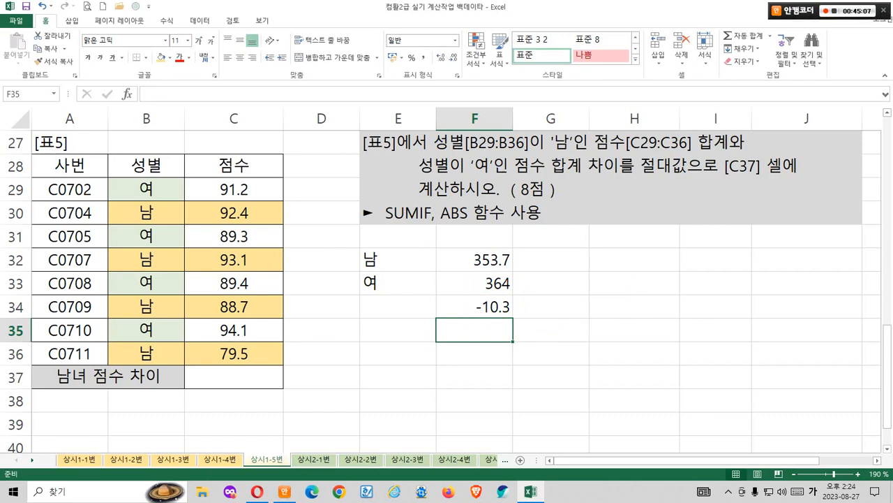
{"action": "type", "text": "10.3"}
{"action": "key", "text": "Return"}
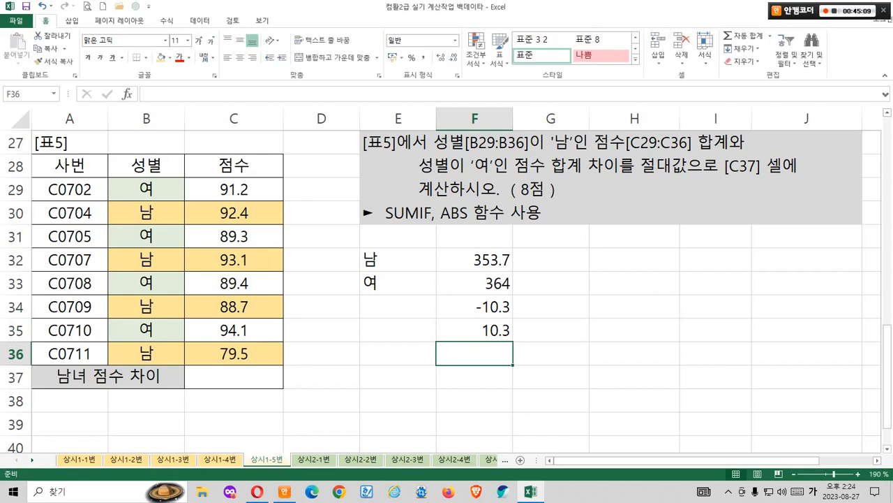
{"action": "key", "text": "Up"}
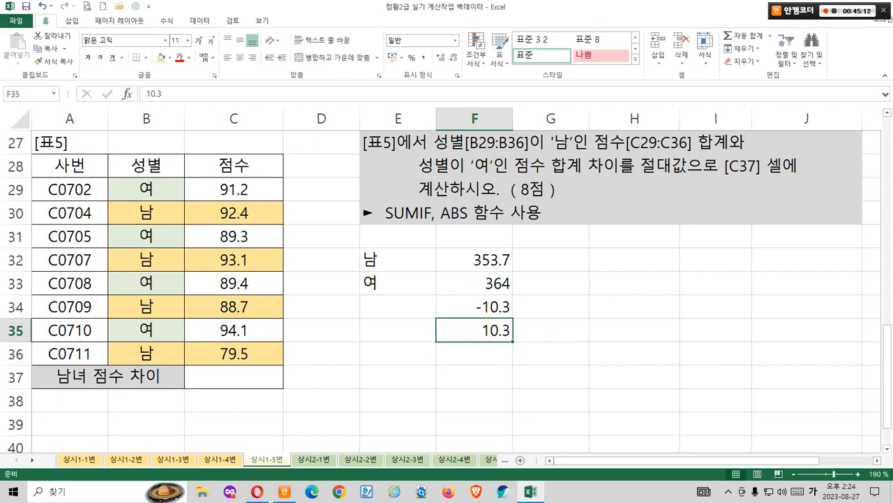
{"action": "left_click_drag", "start_coordinate": [474, 341], "coordinate": [323, 379]}
{"action": "left_click", "coordinate": [551, 377]}
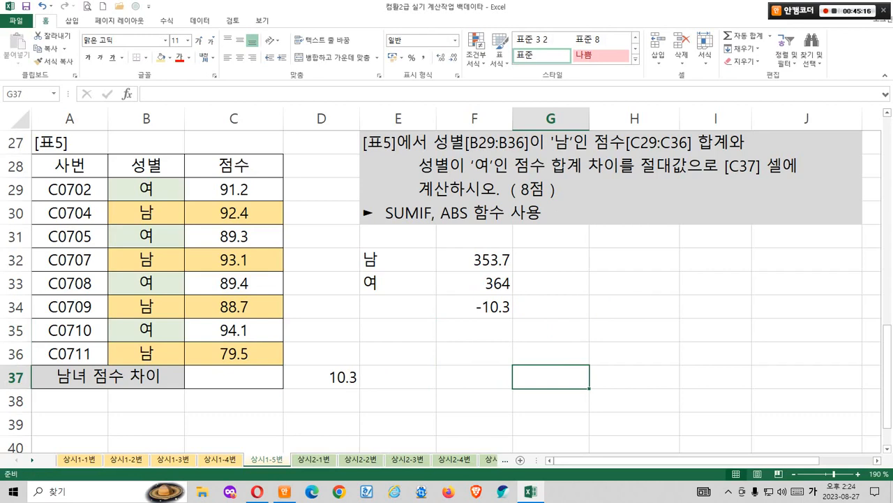
Step: Examine the SUMIF and ABS requirement alongside the 남 and 여 totals and their difference in F32:F34
{"action": "mouse_move", "coordinate": [493, 271]}
{"action": "left_mouse_down"}
{"action": "mouse_move", "coordinate": [460, 255]}
{"action": "mouse_move", "coordinate": [507, 256]}
{"action": "mouse_move", "coordinate": [503, 270]}
{"action": "left_mouse_up"}
{"action": "mouse_move", "coordinate": [590, 263]}
{"action": "left_mouse_down"}
{"action": "mouse_move", "coordinate": [550, 244]}
{"action": "mouse_move", "coordinate": [587, 261]}
{"action": "left_mouse_up"}
{"action": "left_click_drag", "start_coordinate": [440, 219], "coordinate": [438, 296]}
{"action": "left_click_drag", "start_coordinate": [640, 221], "coordinate": [632, 307]}
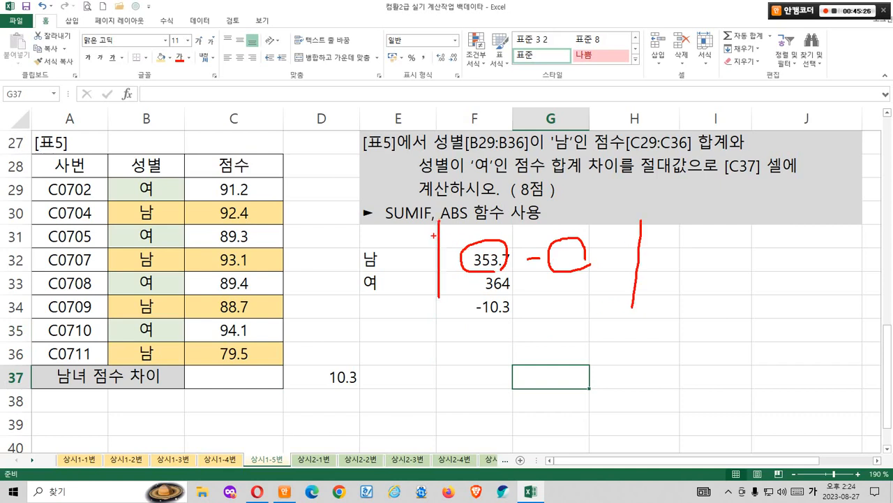
{"action": "mouse_move", "coordinate": [434, 236]}
{"action": "left_mouse_down"}
{"action": "mouse_move", "coordinate": [390, 227]}
{"action": "mouse_move", "coordinate": [478, 226]}
{"action": "mouse_move", "coordinate": [485, 240]}
{"action": "left_mouse_up"}
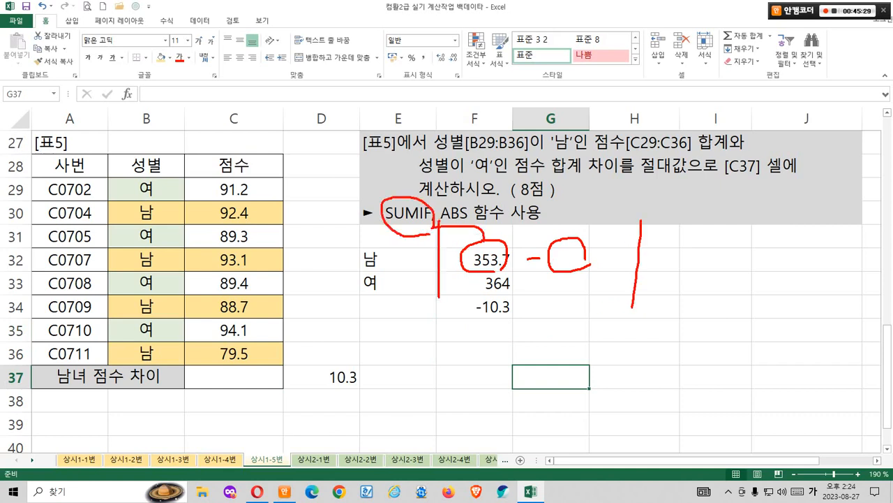
{"action": "mouse_move", "coordinate": [427, 215]}
{"action": "left_mouse_down"}
{"action": "mouse_move", "coordinate": [528, 198]}
{"action": "mouse_move", "coordinate": [546, 225]}
{"action": "left_mouse_up"}
{"action": "left_click_drag", "start_coordinate": [525, 257], "coordinate": [542, 257]}
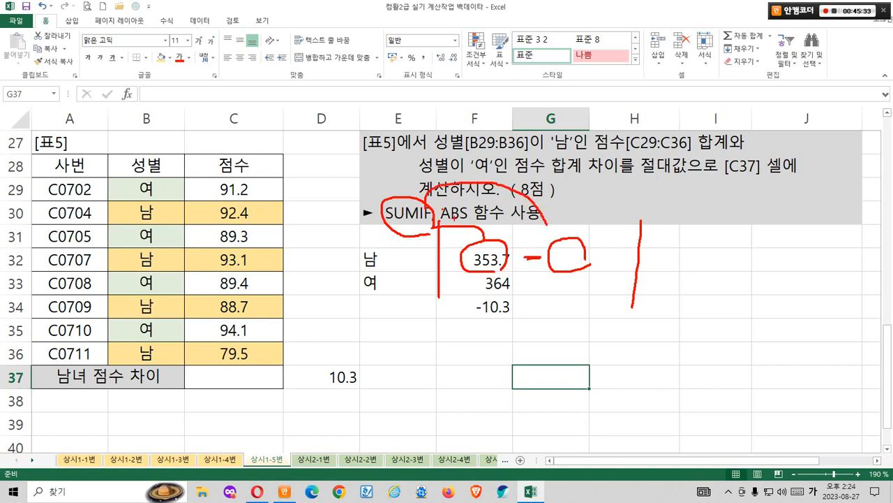
{"action": "left_click_drag", "start_coordinate": [455, 217], "coordinate": [463, 222]}
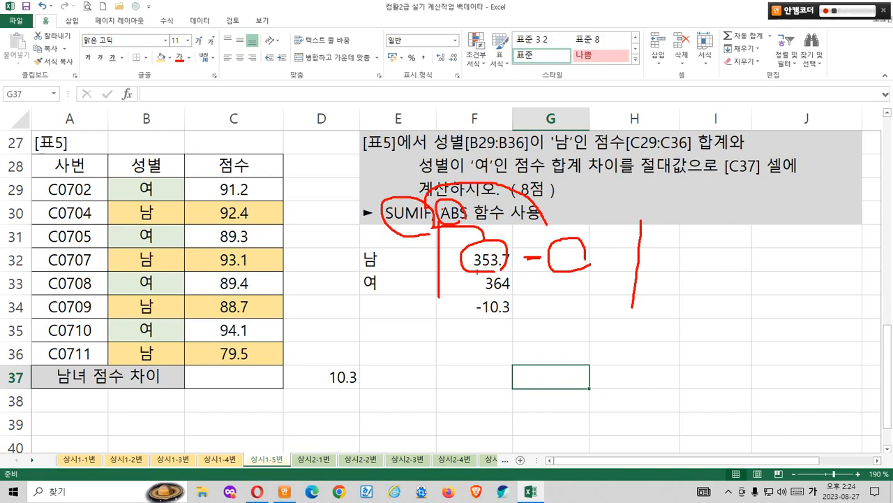
{"action": "mouse_move", "coordinate": [510, 322]}
{"action": "left_mouse_down"}
{"action": "mouse_move", "coordinate": [506, 289]}
{"action": "mouse_move", "coordinate": [502, 347]}
{"action": "left_mouse_up"}
{"action": "left_click_drag", "start_coordinate": [503, 365], "coordinate": [527, 346]}
{"action": "left_click_drag", "start_coordinate": [638, 188], "coordinate": [657, 194]}
{"action": "mouse_move", "coordinate": [640, 208]}
{"action": "left_mouse_down"}
{"action": "mouse_move", "coordinate": [629, 184]}
{"action": "mouse_move", "coordinate": [681, 196]}
{"action": "left_mouse_up"}
{"action": "mouse_move", "coordinate": [704, 174]}
{"action": "left_mouse_down"}
{"action": "mouse_move", "coordinate": [691, 203]}
{"action": "mouse_move", "coordinate": [715, 195]}
{"action": "left_mouse_up"}
{"action": "left_click_drag", "start_coordinate": [726, 173], "coordinate": [755, 180]}
{"action": "left_click_drag", "start_coordinate": [728, 189], "coordinate": [756, 182]}
{"action": "mouse_move", "coordinate": [731, 216]}
{"action": "left_mouse_down"}
{"action": "mouse_move", "coordinate": [666, 129]}
{"action": "mouse_move", "coordinate": [747, 208]}
{"action": "left_mouse_up"}
{"action": "left_click_drag", "start_coordinate": [711, 184], "coordinate": [543, 208]}
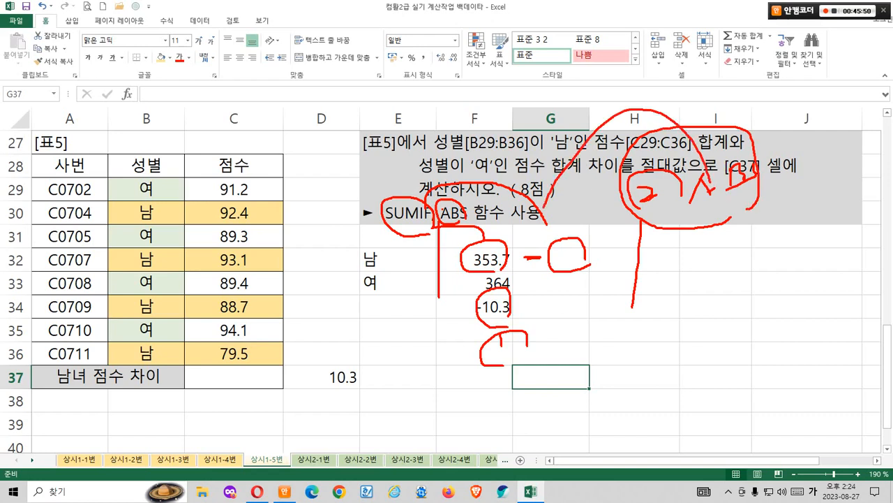
{"action": "left_click_drag", "start_coordinate": [469, 231], "coordinate": [482, 237]}
{"action": "left_click_drag", "start_coordinate": [460, 228], "coordinate": [612, 281]}
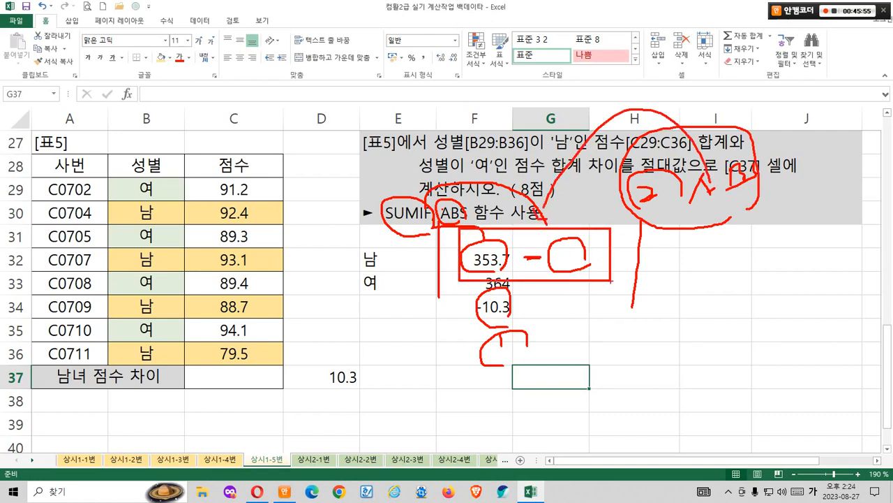
{"action": "key", "text": "Escape"}
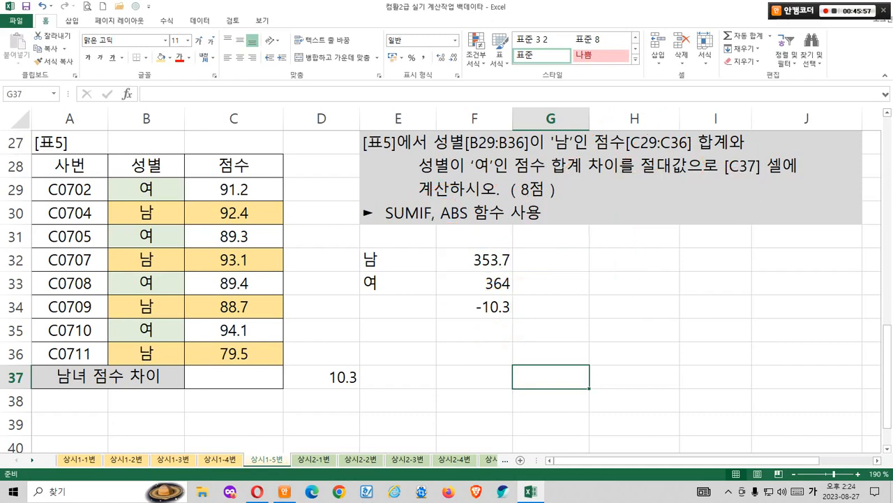
Step: Examine the ABS function's description and its Number argument for the 남녀 점수 차이 cell C37
{"action": "left_click", "coordinate": [234, 377]}
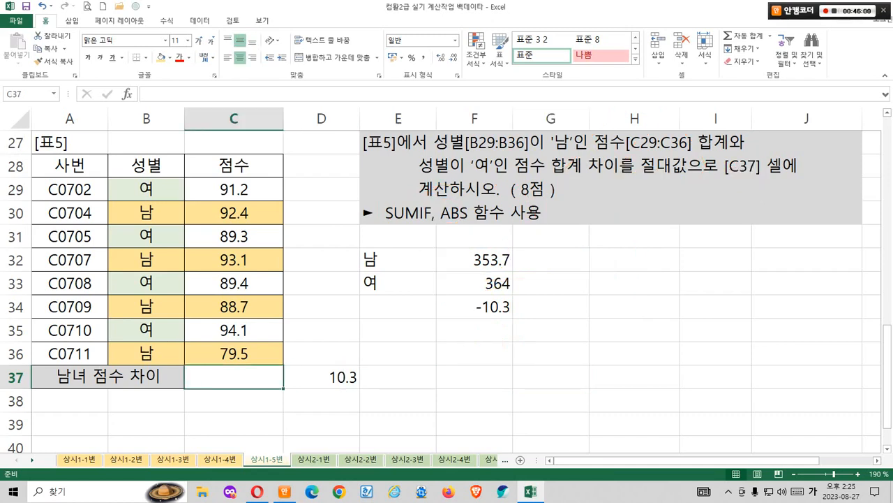
{"action": "key", "text": "shift+F3"}
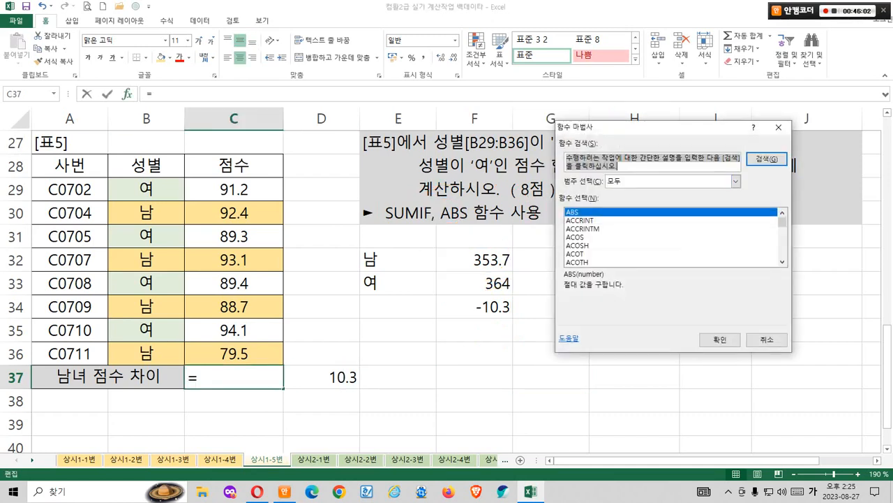
{"action": "left_click_drag", "start_coordinate": [628, 127], "coordinate": [548, 103]}
{"action": "left_click", "coordinate": [525, 189]}
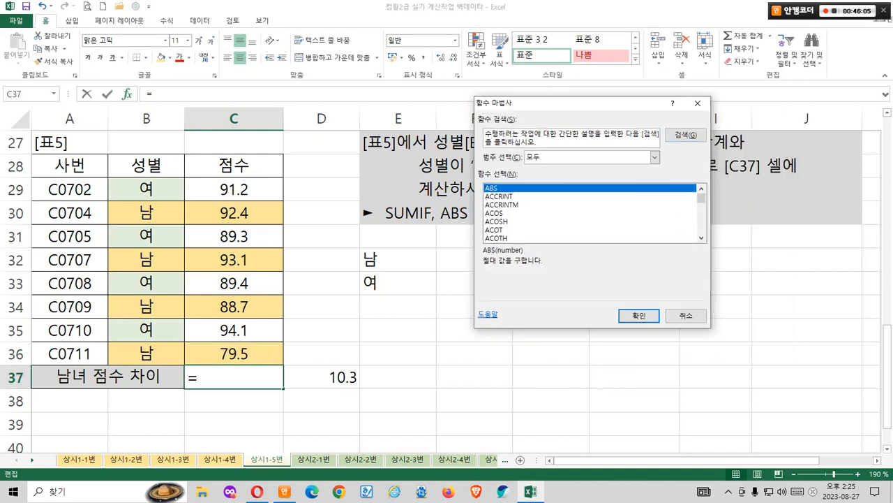
{"action": "key", "text": "ctrl+1"}
{"action": "left_click", "coordinate": [445, 247]}
{"action": "left_click_drag", "start_coordinate": [412, 212], "coordinate": [537, 257]}
{"action": "left_click_drag", "start_coordinate": [586, 143], "coordinate": [596, 248]}
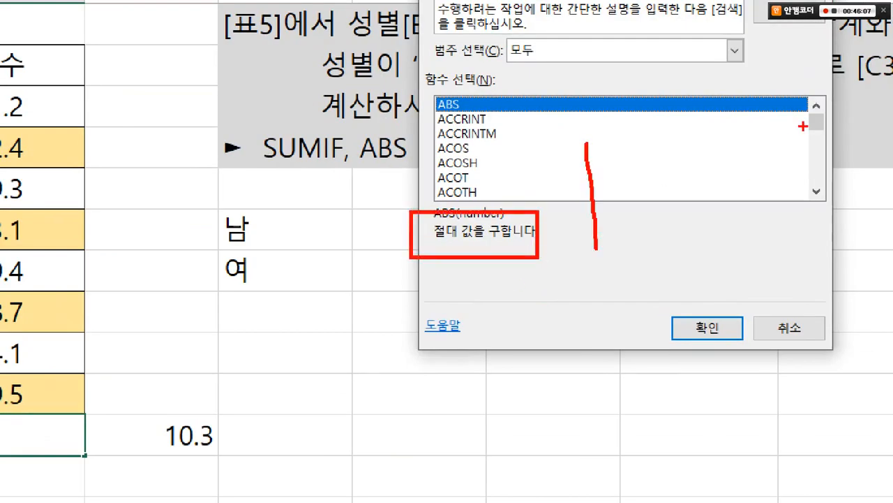
{"action": "left_click_drag", "start_coordinate": [803, 126], "coordinate": [803, 218]}
{"action": "left_click_drag", "start_coordinate": [698, 213], "coordinate": [741, 213]}
{"action": "left_click_drag", "start_coordinate": [691, 159], "coordinate": [721, 133]}
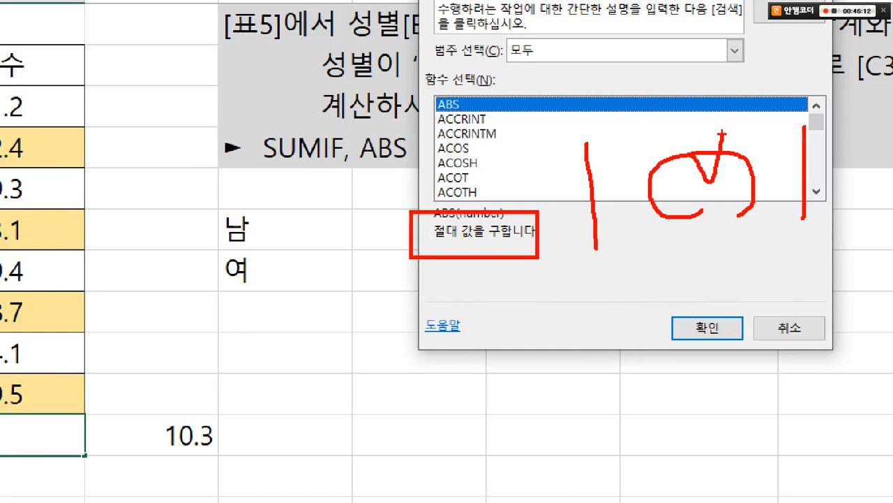
{"action": "key", "text": "Escape"}
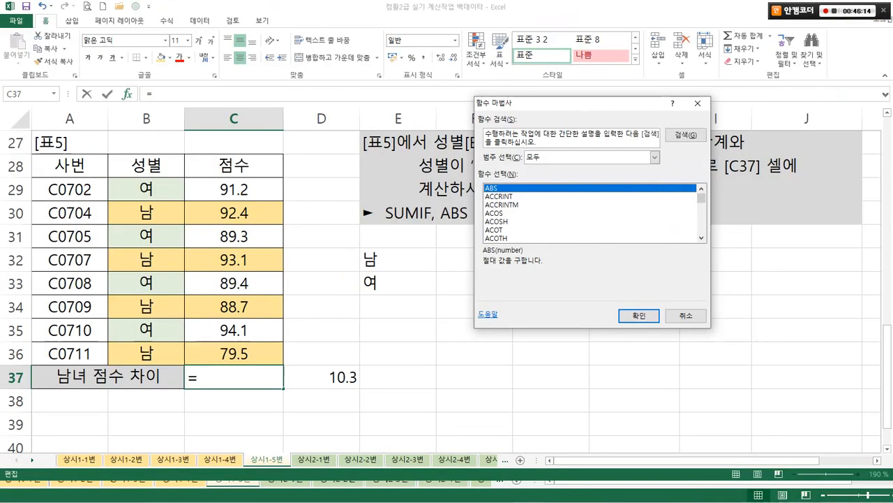
{"action": "left_click", "coordinate": [639, 316]}
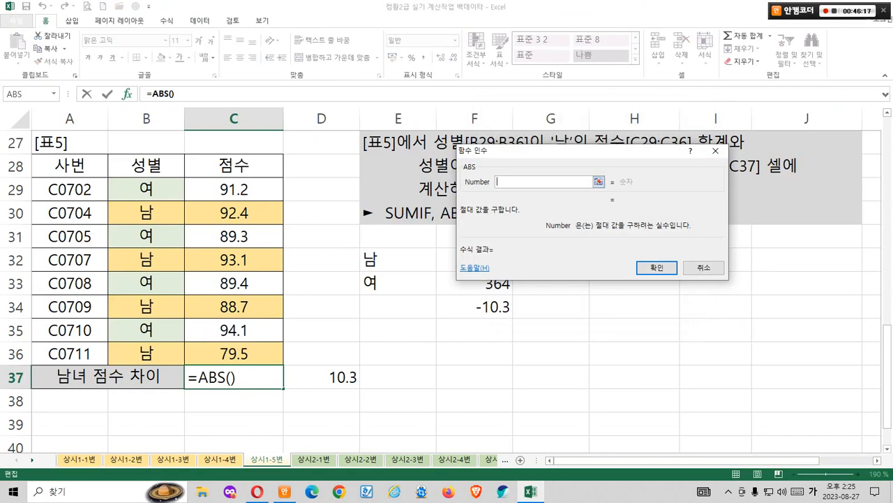
{"action": "left_click_drag", "start_coordinate": [560, 220], "coordinate": [698, 242]}
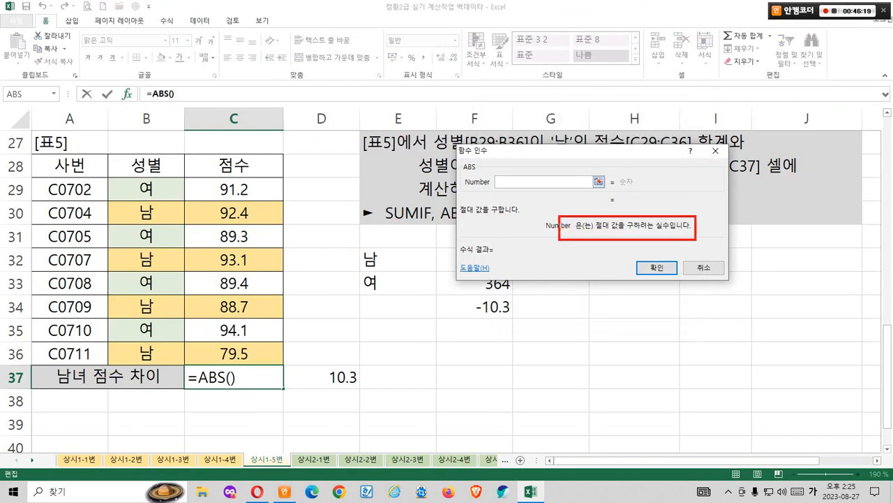
{"action": "key", "text": "Escape"}
{"action": "left_click_drag", "start_coordinate": [524, 150], "coordinate": [569, 136]}
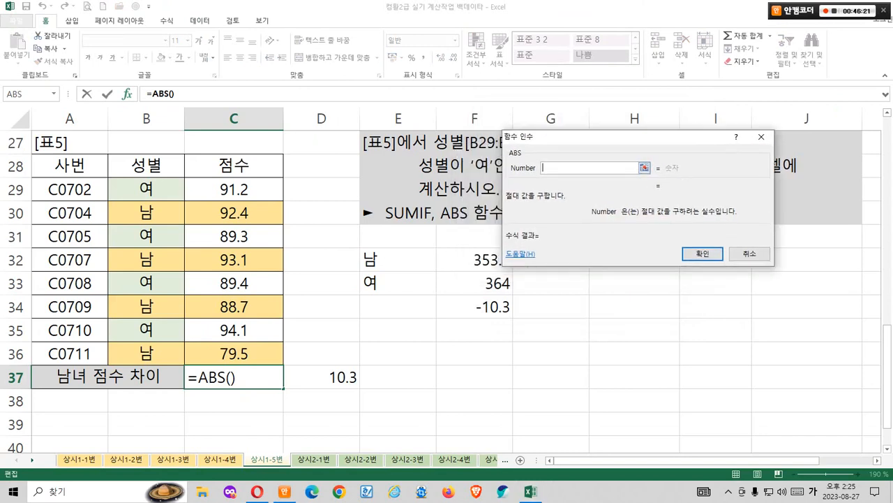
{"action": "left_click", "coordinate": [474, 284]}
{"action": "key", "text": "BackSpace"}
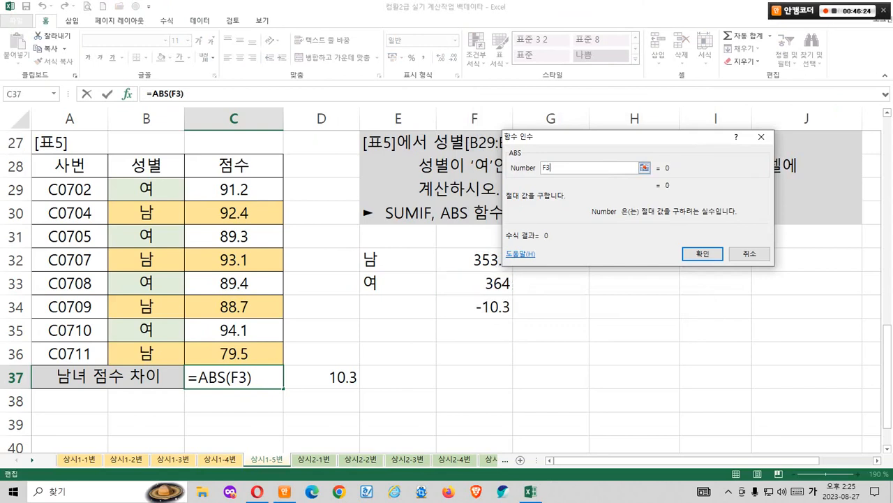
{"action": "mouse_move", "coordinate": [471, 295]}
{"action": "left_mouse_down"}
{"action": "mouse_move", "coordinate": [518, 320]}
{"action": "mouse_move", "coordinate": [541, 204]}
{"action": "mouse_move", "coordinate": [560, 175]}
{"action": "left_mouse_up"}
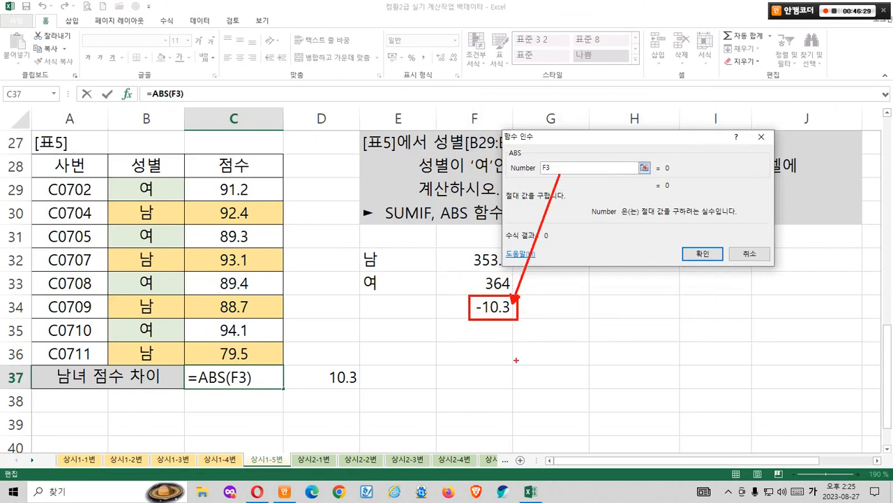
{"action": "mouse_move", "coordinate": [510, 399]}
{"action": "left_mouse_down"}
{"action": "mouse_move", "coordinate": [463, 396]}
{"action": "mouse_move", "coordinate": [488, 347]}
{"action": "mouse_move", "coordinate": [515, 392]}
{"action": "left_mouse_up"}
{"action": "mouse_move", "coordinate": [476, 364]}
{"action": "left_mouse_down"}
{"action": "mouse_move", "coordinate": [507, 381]}
{"action": "mouse_move", "coordinate": [500, 412]}
{"action": "mouse_move", "coordinate": [525, 436]}
{"action": "mouse_move", "coordinate": [520, 426]}
{"action": "left_mouse_up"}
{"action": "left_click", "coordinate": [509, 425]}
{"action": "left_click_drag", "start_coordinate": [562, 384], "coordinate": [575, 382]}
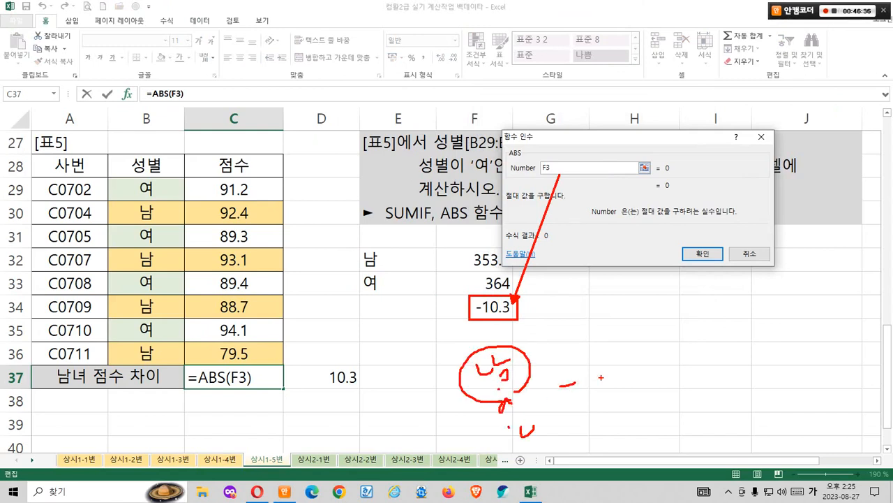
{"action": "mouse_move", "coordinate": [614, 343]}
{"action": "left_mouse_down"}
{"action": "mouse_move", "coordinate": [669, 403]}
{"action": "mouse_move", "coordinate": [635, 360]}
{"action": "mouse_move", "coordinate": [641, 386]}
{"action": "left_mouse_up"}
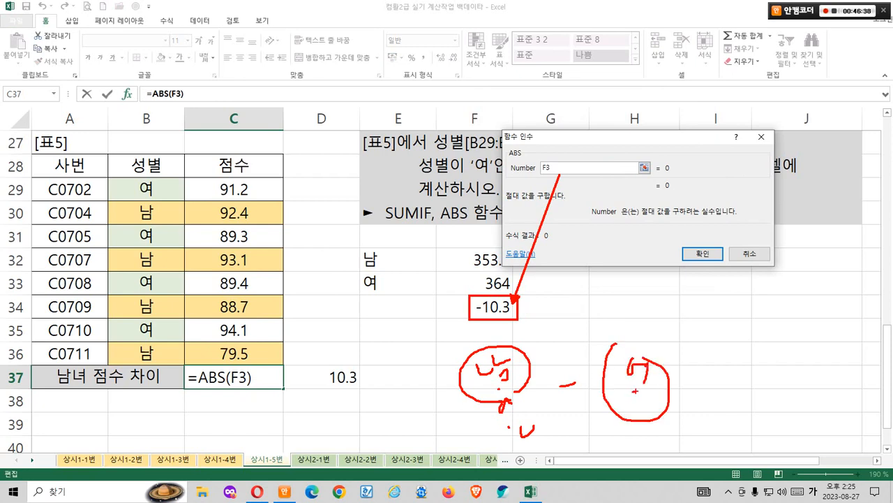
{"action": "left_click_drag", "start_coordinate": [520, 296], "coordinate": [523, 299]}
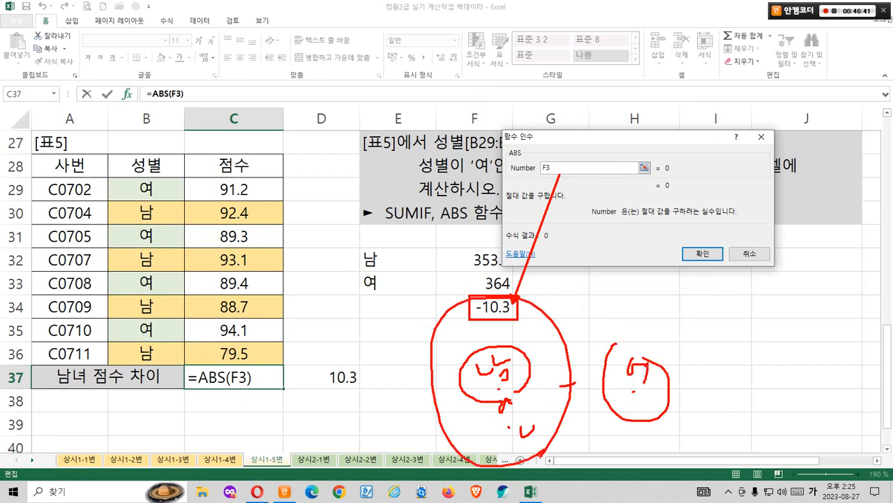
{"action": "key", "text": "BackSpace"}
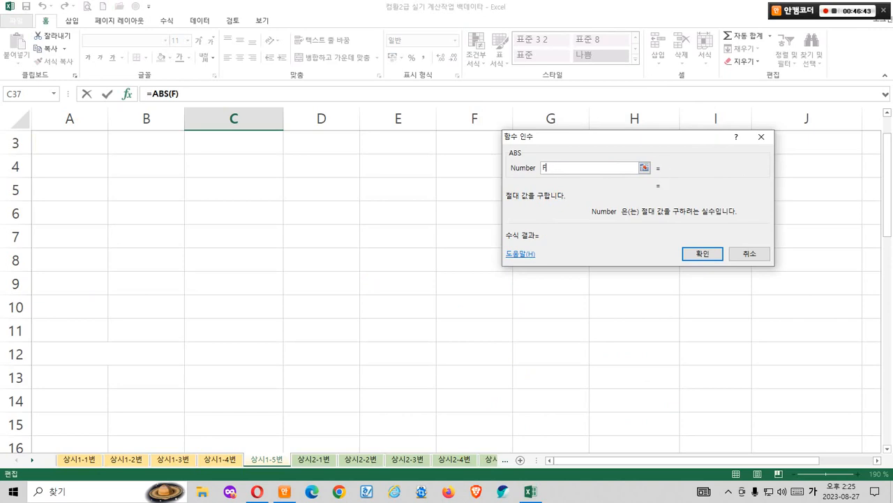
{"action": "key", "text": "BackSpace"}
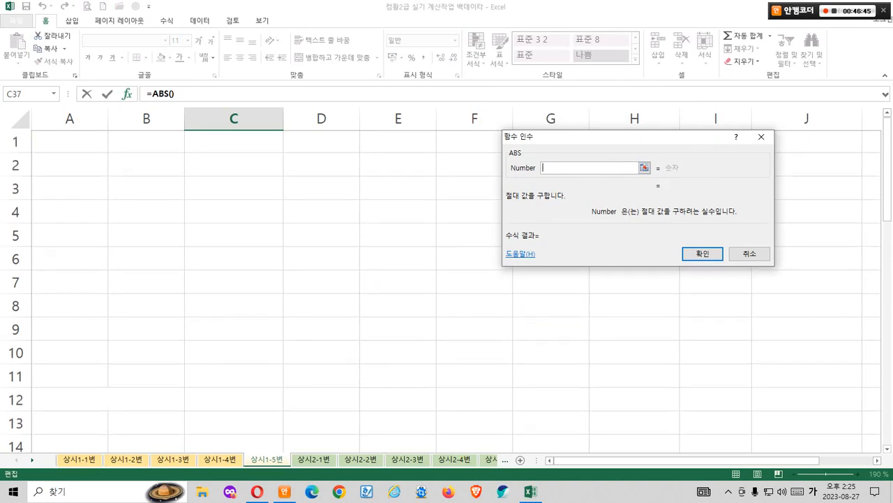
{"action": "left_click", "coordinate": [749, 253]}
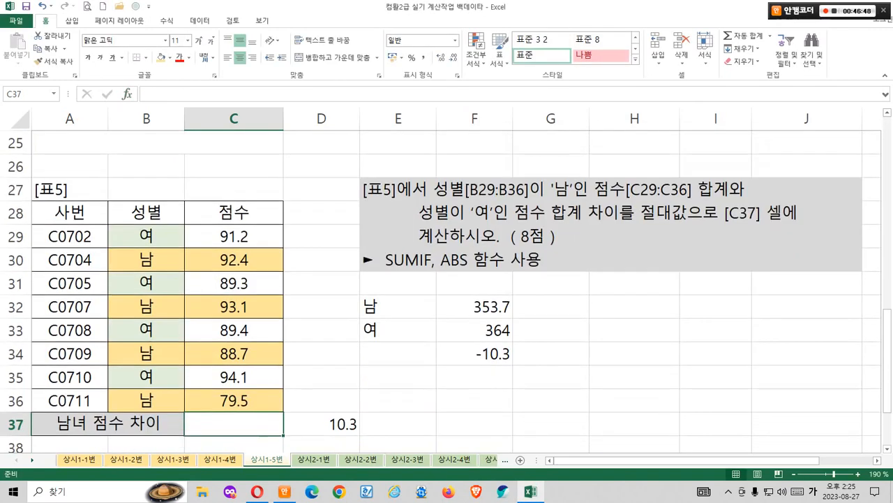
Step: Insert the ABS function in C37 and nest SUMIF inside it as the Number argument
{"action": "key", "text": "shift+F3"}
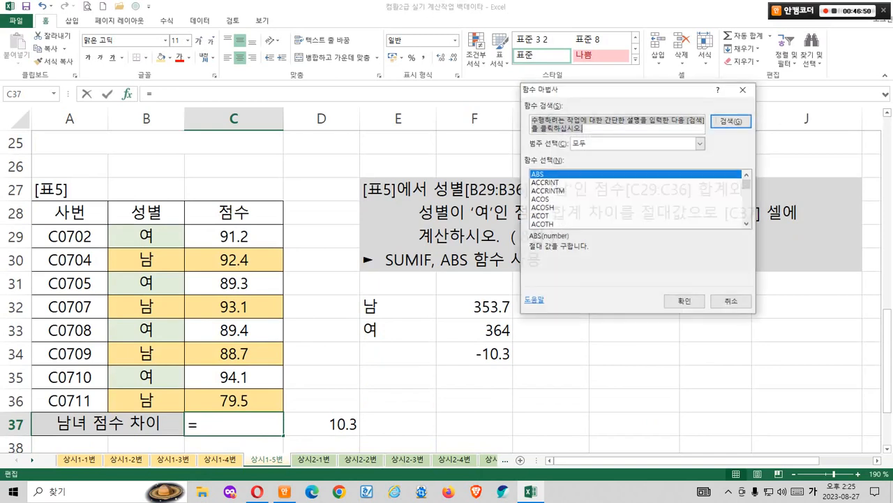
{"action": "left_click", "coordinate": [685, 302]}
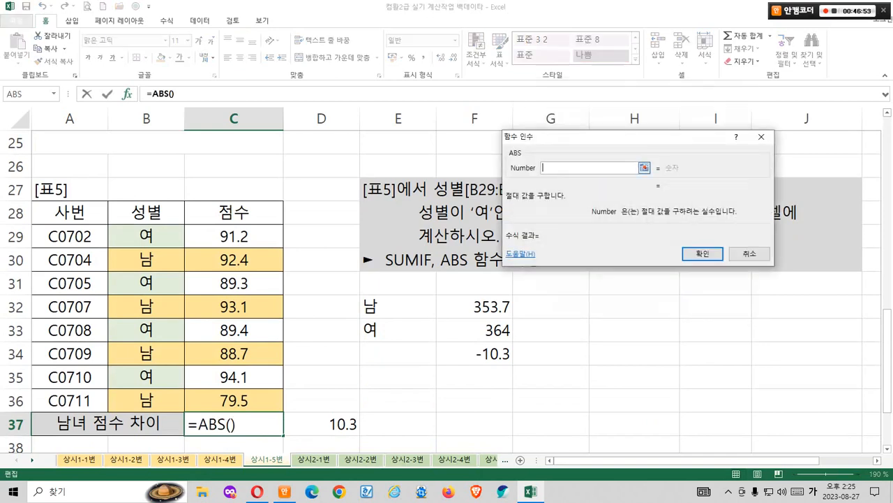
{"action": "left_click", "coordinate": [53, 94]}
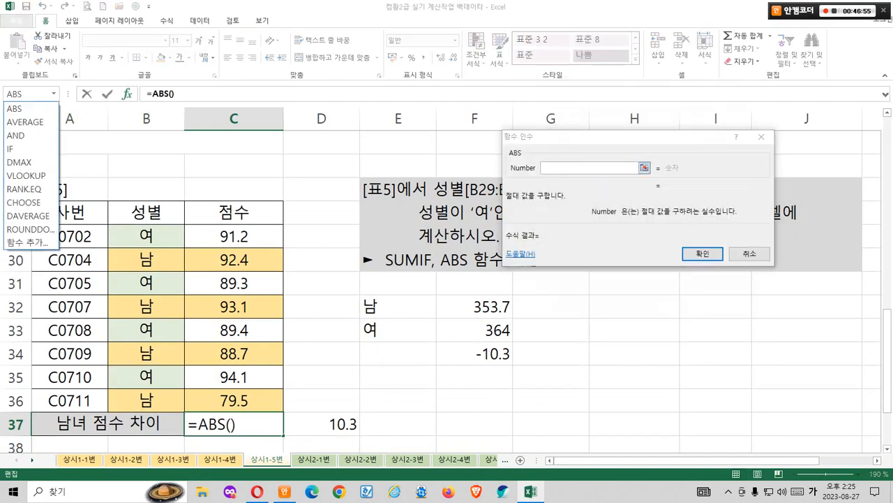
{"action": "left_click", "coordinate": [27, 242]}
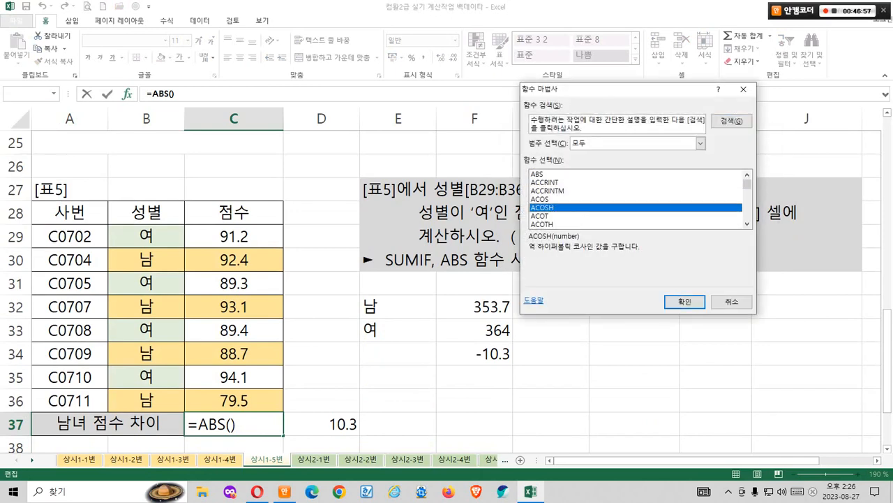
{"action": "key", "text": "d"}
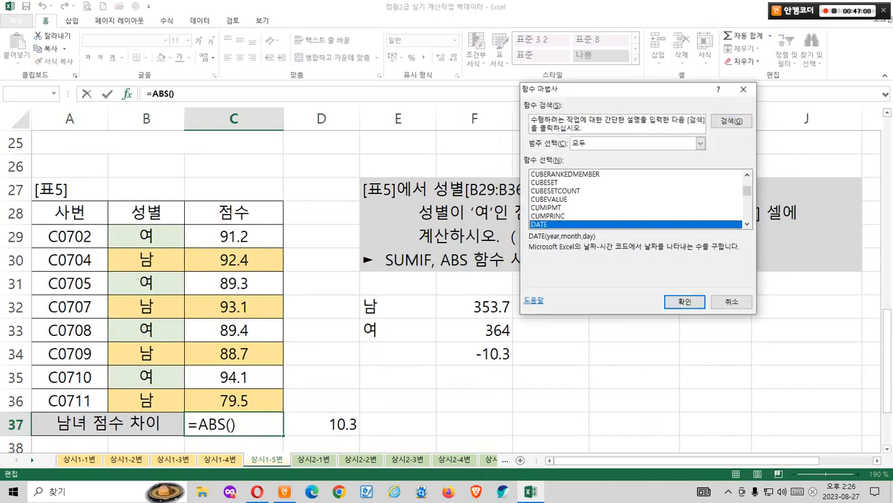
{"action": "key", "text": "s"}
{"action": "scroll", "coordinate": [639, 199], "scroll_direction": "down", "scroll_amount": 6}
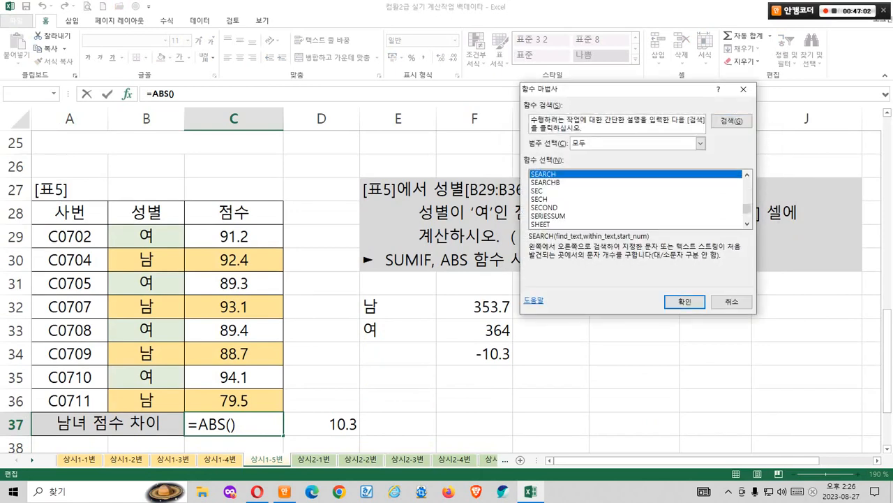
{"action": "scroll", "coordinate": [639, 199], "scroll_direction": "down", "scroll_amount": 4}
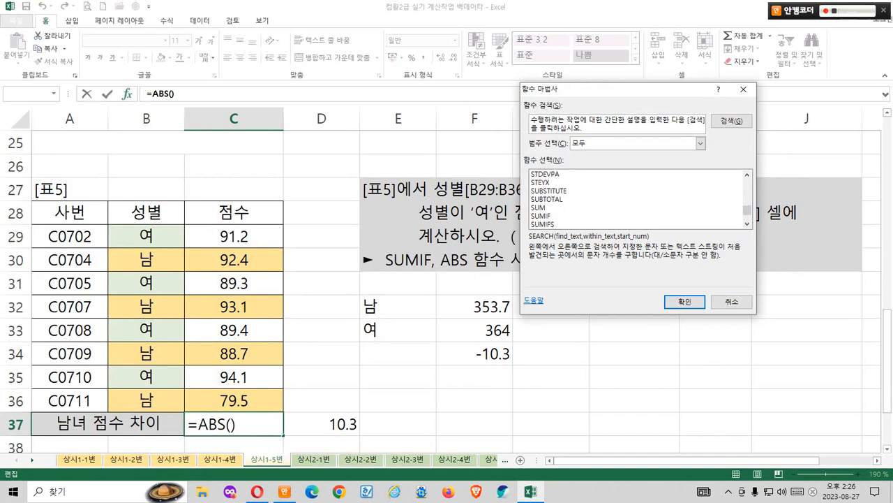
{"action": "left_click", "coordinate": [551, 216]}
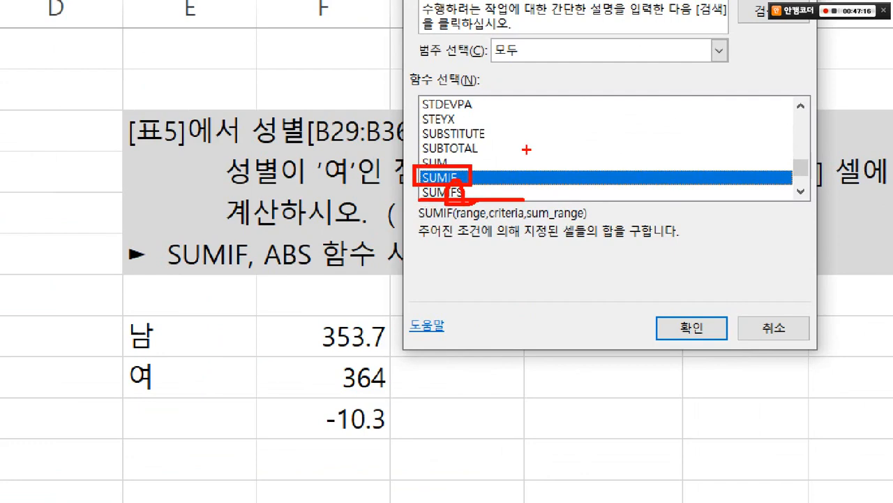
{"action": "left_click_drag", "start_coordinate": [400, 156], "coordinate": [423, 117]}
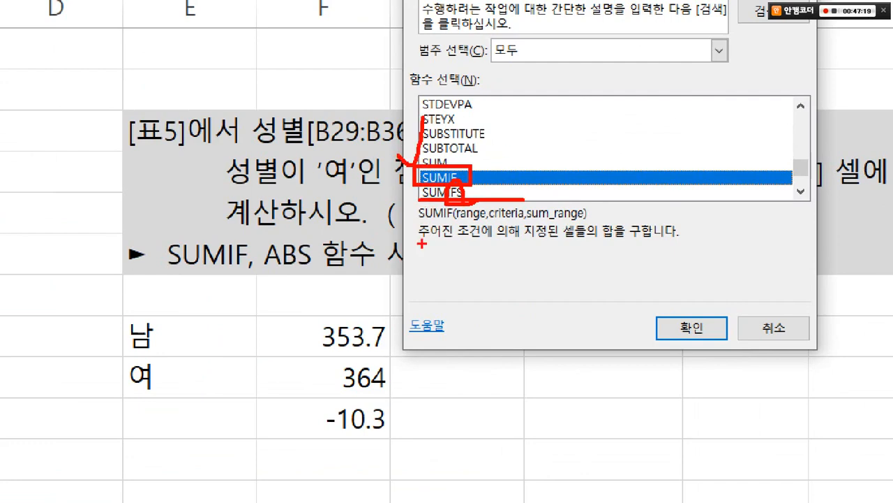
{"action": "mouse_move", "coordinate": [490, 250]}
{"action": "left_mouse_down"}
{"action": "mouse_move", "coordinate": [475, 204]}
{"action": "mouse_move", "coordinate": [489, 246]}
{"action": "mouse_move", "coordinate": [576, 246]}
{"action": "left_mouse_up"}
{"action": "left_click_drag", "start_coordinate": [574, 256], "coordinate": [588, 255]}
{"action": "mouse_move", "coordinate": [576, 208]}
{"action": "left_mouse_down"}
{"action": "mouse_move", "coordinate": [582, 230]}
{"action": "mouse_move", "coordinate": [676, 245]}
{"action": "left_mouse_up"}
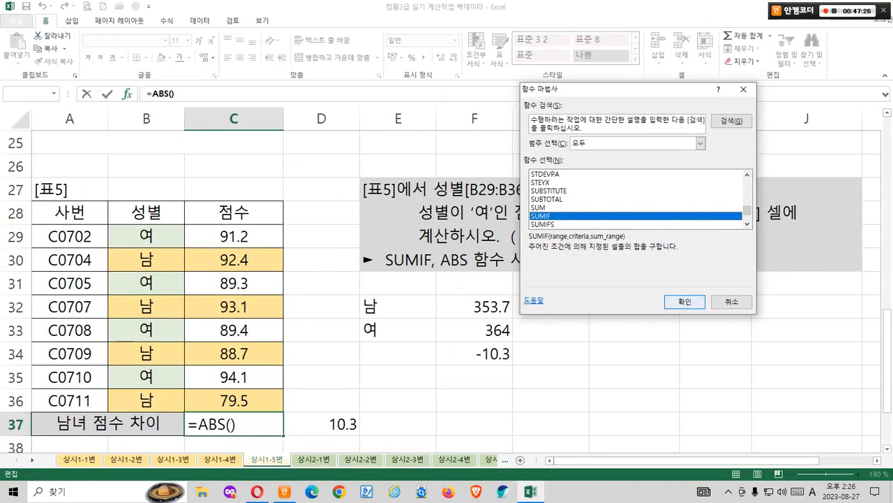
{"action": "key", "text": "Return"}
Step: Examine the description of the Range argument among the nested SUMIF function's arguments
{"action": "left_click_drag", "start_coordinate": [642, 137], "coordinate": [531, 161]}
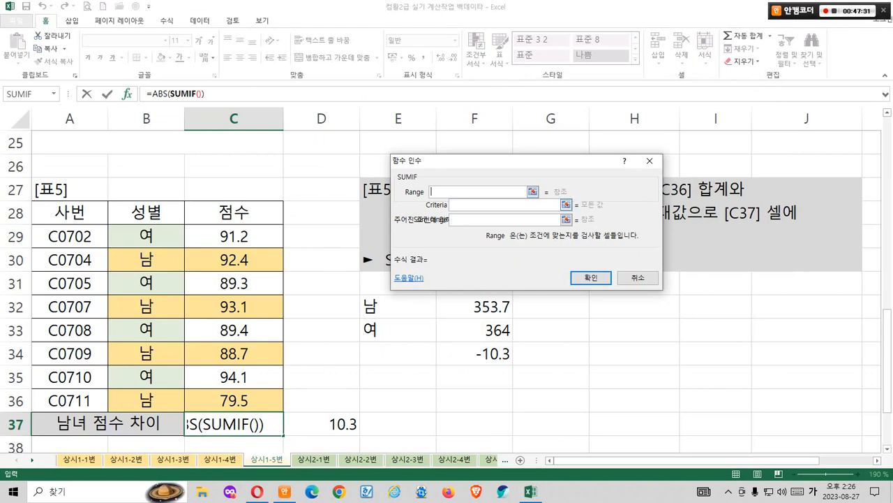
{"action": "key", "text": "ctrl+2"}
{"action": "mouse_move", "coordinate": [432, 196]}
{"action": "left_mouse_down"}
{"action": "mouse_move", "coordinate": [406, 197]}
{"action": "mouse_move", "coordinate": [421, 180]}
{"action": "mouse_move", "coordinate": [377, 157]}
{"action": "mouse_move", "coordinate": [380, 170]}
{"action": "left_mouse_up"}
{"action": "key", "text": "Escape"}
{"action": "key", "text": "ctrl+1"}
{"action": "left_click", "coordinate": [478, 233]}
{"action": "mouse_move", "coordinate": [394, 164]}
{"action": "left_mouse_down"}
{"action": "mouse_move", "coordinate": [348, 242]}
{"action": "mouse_move", "coordinate": [422, 245]}
{"action": "left_mouse_up"}
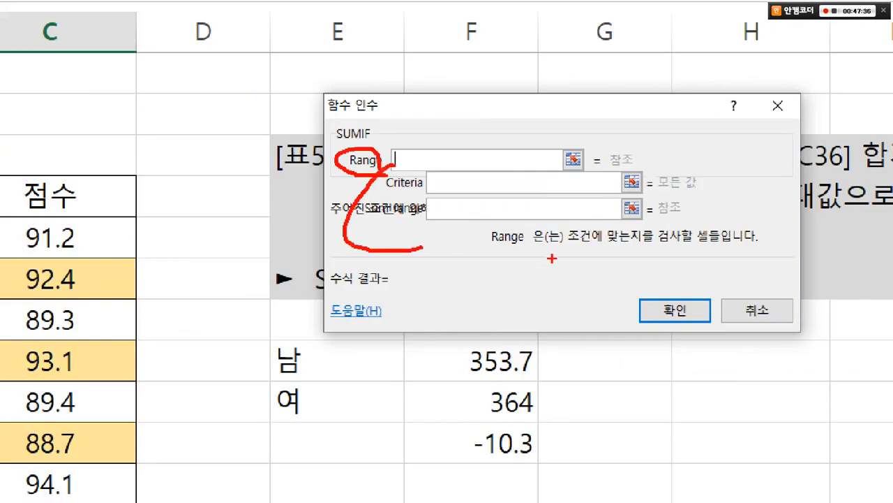
{"action": "mouse_move", "coordinate": [562, 246]}
{"action": "left_mouse_down"}
{"action": "mouse_move", "coordinate": [706, 254]}
{"action": "mouse_move", "coordinate": [692, 215]}
{"action": "mouse_move", "coordinate": [720, 241]}
{"action": "left_mouse_up"}
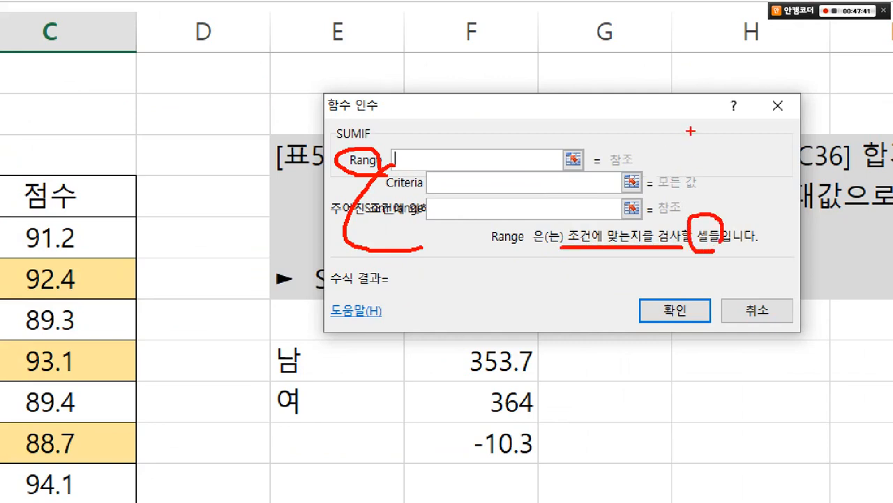
{"action": "mouse_move", "coordinate": [673, 62]}
{"action": "left_mouse_down"}
{"action": "mouse_move", "coordinate": [759, 196]}
{"action": "mouse_move", "coordinate": [737, 210]}
{"action": "left_mouse_up"}
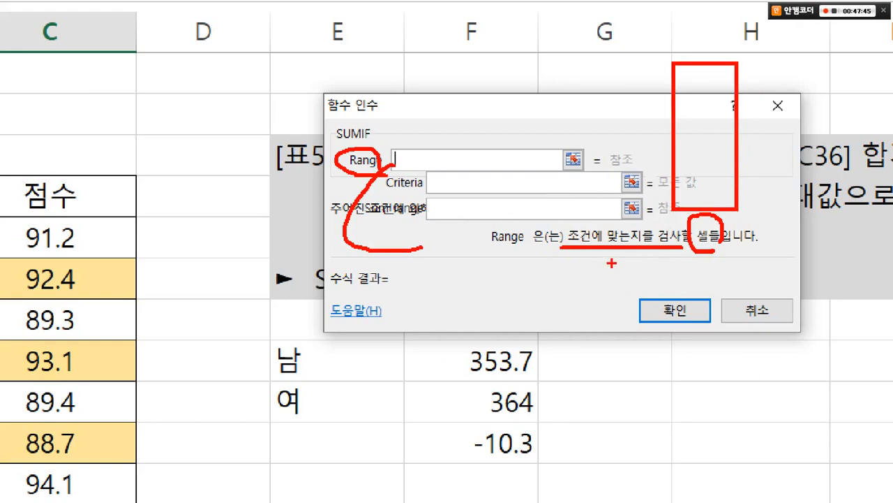
{"action": "mouse_move", "coordinate": [585, 260]}
{"action": "left_mouse_down"}
{"action": "mouse_move", "coordinate": [592, 222]}
{"action": "mouse_move", "coordinate": [589, 258]}
{"action": "left_mouse_up"}
{"action": "mouse_move", "coordinate": [633, 265]}
{"action": "left_mouse_down"}
{"action": "mouse_move", "coordinate": [619, 260]}
{"action": "mouse_move", "coordinate": [640, 245]}
{"action": "left_mouse_up"}
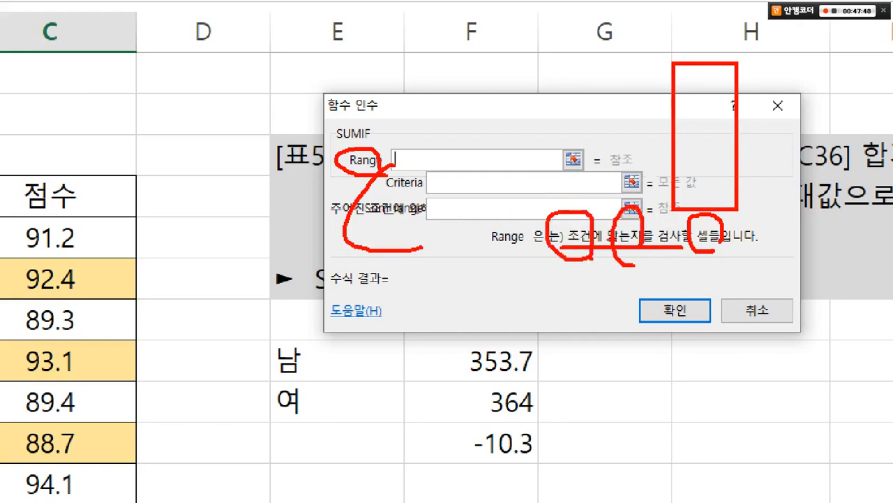
{"action": "mouse_move", "coordinate": [587, 235]}
{"action": "left_mouse_down"}
{"action": "mouse_move", "coordinate": [608, 208]}
{"action": "mouse_move", "coordinate": [616, 220]}
{"action": "left_mouse_up"}
{"action": "mouse_move", "coordinate": [629, 233]}
{"action": "left_mouse_down"}
{"action": "mouse_move", "coordinate": [656, 212]}
{"action": "mouse_move", "coordinate": [676, 242]}
{"action": "left_mouse_up"}
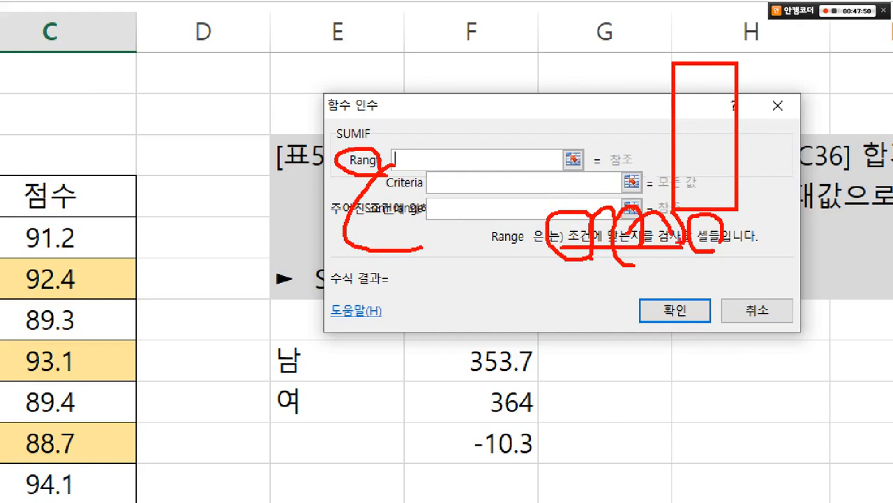
{"action": "key", "text": "Escape"}
Step: Set the nested SUMIF's Range argument to the 성별 cells B29:B36
{"action": "left_click_drag", "start_coordinate": [523, 160], "coordinate": [524, 211]}
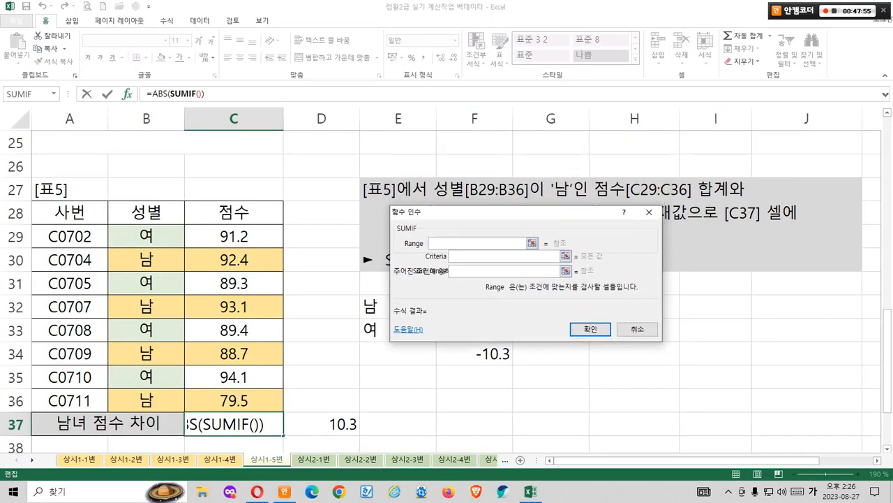
{"action": "left_click", "coordinate": [147, 236]}
{"action": "left_click_drag", "start_coordinate": [147, 377], "coordinate": [147, 400]}
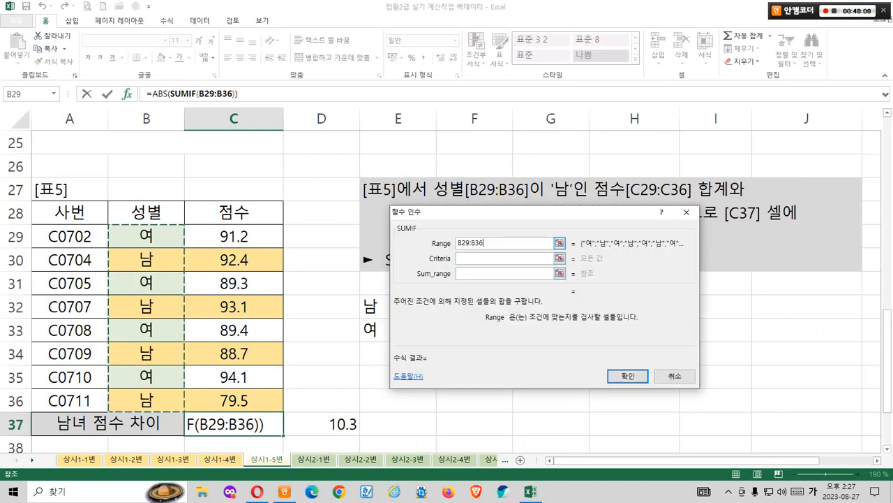
Step: Clear the nested SUMIF's Range argument and examine the 성별 column against the header row of 표5
{"action": "key", "text": "shift+Home"}
{"action": "key", "text": "BackSpace"}
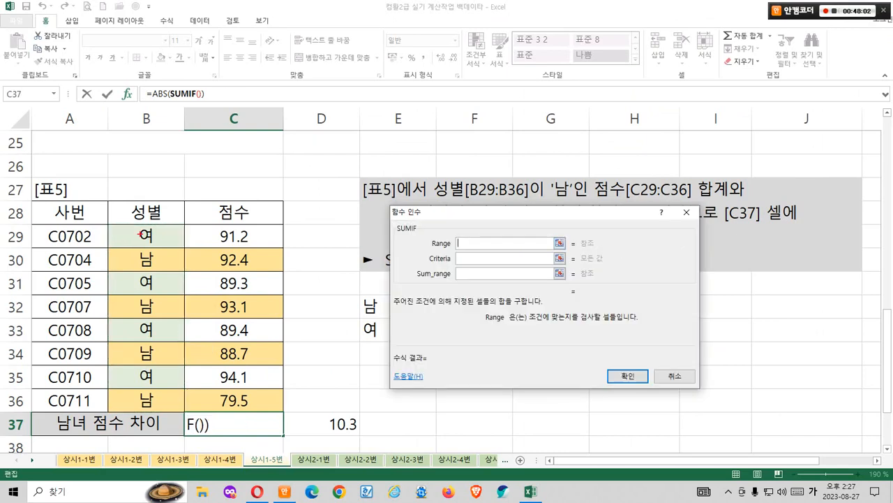
{"action": "mouse_move", "coordinate": [131, 227]}
{"action": "left_mouse_down"}
{"action": "mouse_move", "coordinate": [150, 260]}
{"action": "mouse_move", "coordinate": [153, 407]}
{"action": "left_mouse_up"}
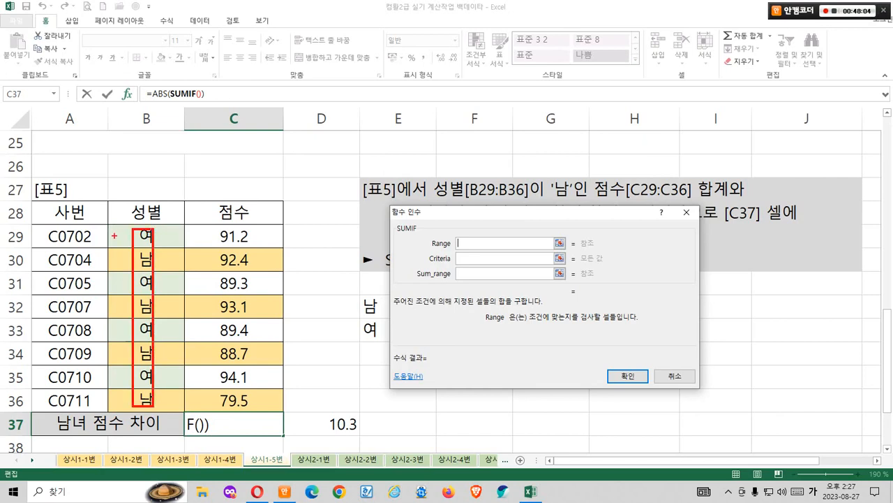
{"action": "mouse_move", "coordinate": [111, 203]}
{"action": "left_mouse_down"}
{"action": "mouse_move", "coordinate": [180, 367]}
{"action": "mouse_move", "coordinate": [180, 408]}
{"action": "left_mouse_up"}
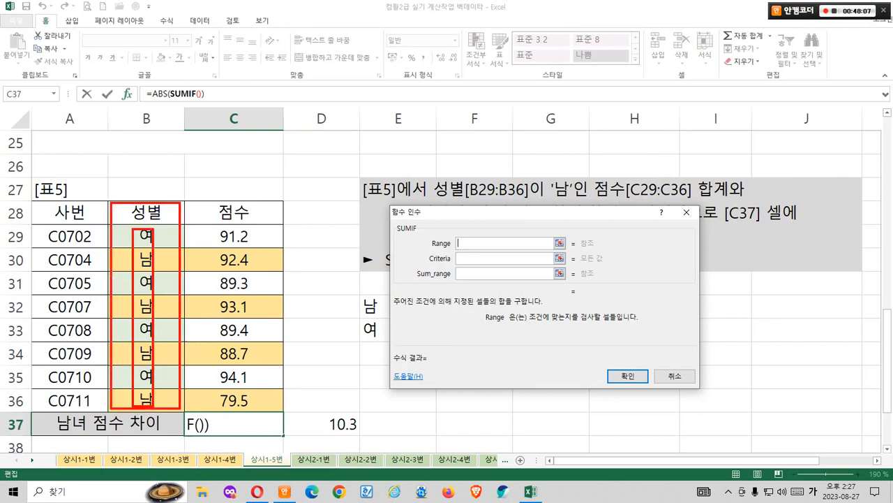
{"action": "mouse_move", "coordinate": [34, 205]}
{"action": "left_mouse_down"}
{"action": "mouse_move", "coordinate": [251, 278]}
{"action": "mouse_move", "coordinate": [277, 406]}
{"action": "left_mouse_up"}
{"action": "key", "text": "Escape"}
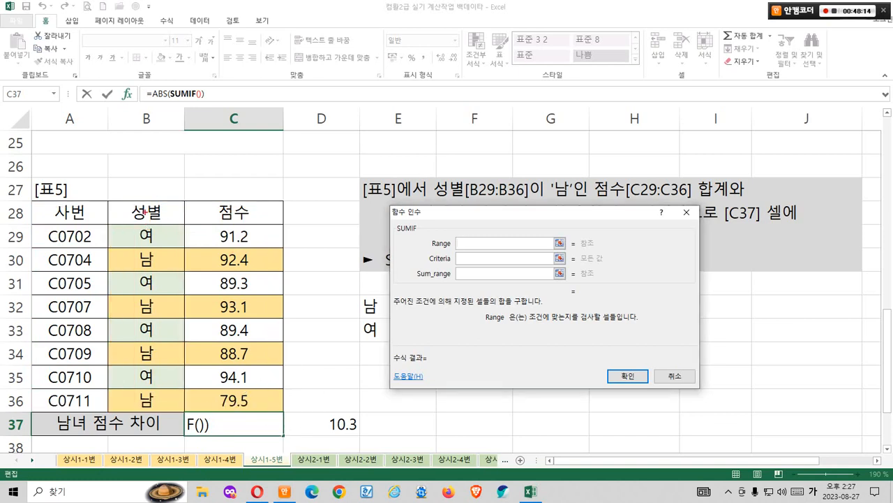
{"action": "left_click_drag", "start_coordinate": [159, 195], "coordinate": [145, 222]}
{"action": "mouse_move", "coordinate": [98, 196]}
{"action": "left_mouse_down"}
{"action": "mouse_move", "coordinate": [66, 225]}
{"action": "mouse_move", "coordinate": [88, 223]}
{"action": "left_mouse_up"}
{"action": "left_click_drag", "start_coordinate": [252, 202], "coordinate": [264, 187]}
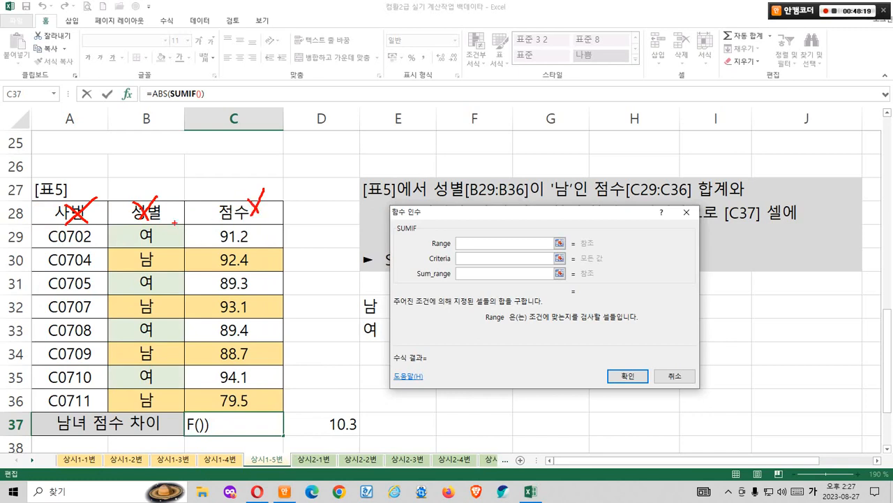
{"action": "left_click_drag", "start_coordinate": [44, 215], "coordinate": [271, 214]}
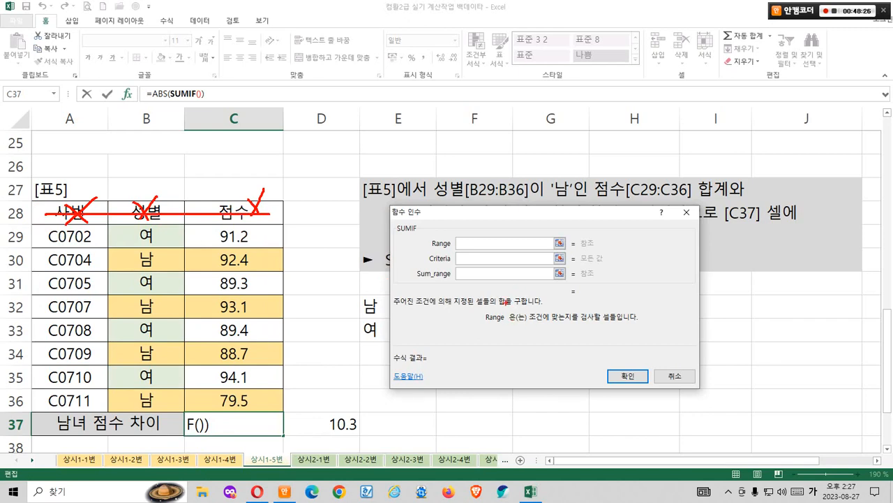
{"action": "key", "text": "Escape"}
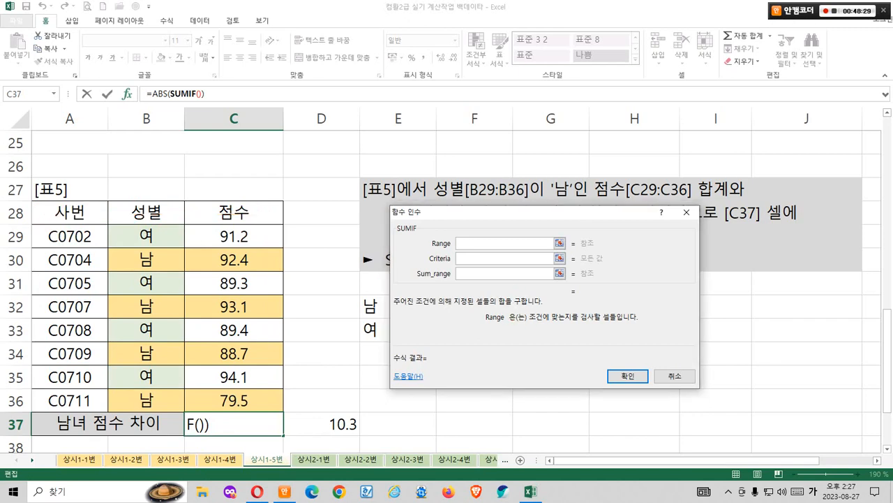
Step: Fill the emptied Range argument with the 성별 cells B29:B36, leaving out the header
{"action": "left_click_drag", "start_coordinate": [139, 234], "coordinate": [143, 401]}
{"action": "mouse_move", "coordinate": [130, 227]}
{"action": "left_mouse_down"}
{"action": "mouse_move", "coordinate": [165, 345]}
{"action": "mouse_move", "coordinate": [169, 411]}
{"action": "left_mouse_up"}
{"action": "key", "text": "Escape"}
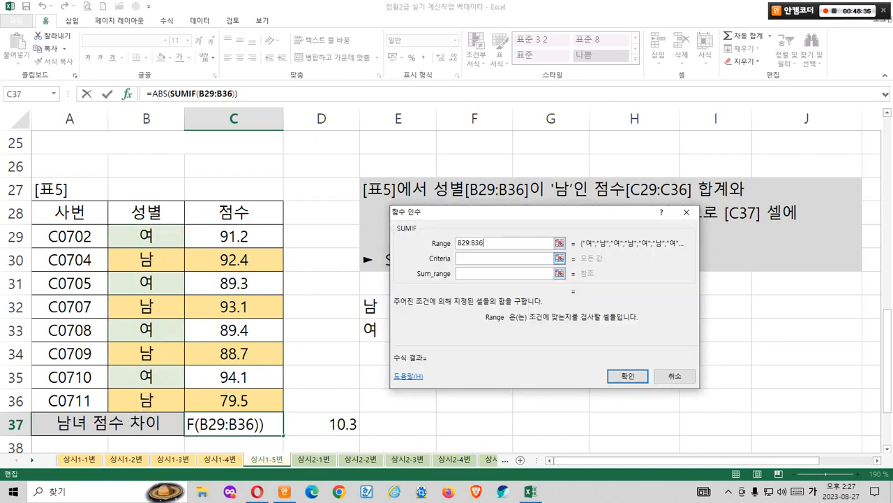
Step: Examine the description of the nested SUMIF's Criteria argument
{"action": "key", "text": "Tab"}
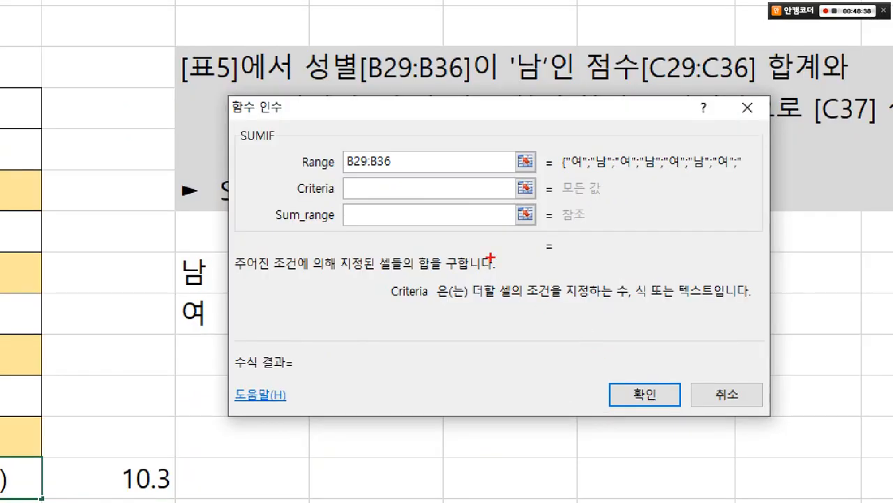
{"action": "mouse_move", "coordinate": [452, 245]}
{"action": "left_mouse_down"}
{"action": "mouse_move", "coordinate": [471, 318]}
{"action": "mouse_move", "coordinate": [539, 327]}
{"action": "left_mouse_up"}
{"action": "left_click_drag", "start_coordinate": [477, 276], "coordinate": [501, 318]}
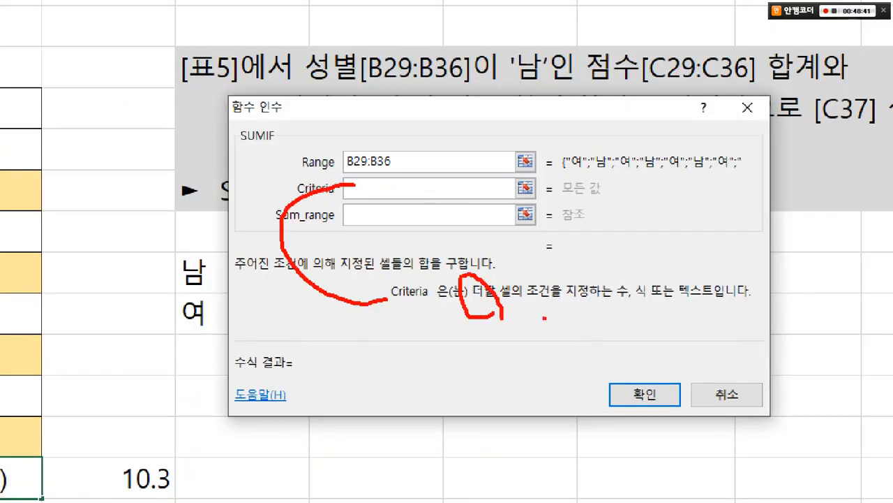
{"action": "left_click_drag", "start_coordinate": [521, 279], "coordinate": [550, 314]}
{"action": "mouse_move", "coordinate": [620, 310]}
{"action": "left_mouse_down"}
{"action": "mouse_move", "coordinate": [616, 278]}
{"action": "mouse_move", "coordinate": [626, 305]}
{"action": "mouse_move", "coordinate": [642, 300]}
{"action": "left_mouse_up"}
{"action": "mouse_move", "coordinate": [702, 299]}
{"action": "left_mouse_down"}
{"action": "mouse_move", "coordinate": [683, 310]}
{"action": "mouse_move", "coordinate": [704, 296]}
{"action": "left_mouse_up"}
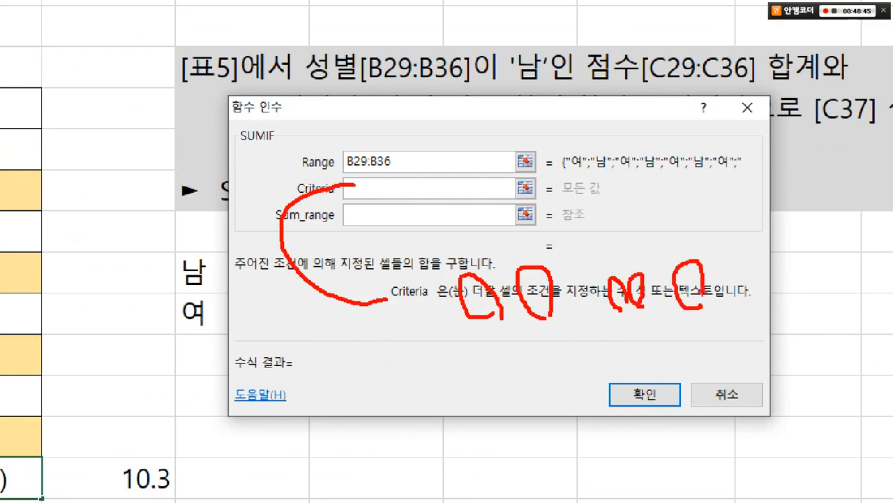
{"action": "left_click_drag", "start_coordinate": [678, 238], "coordinate": [713, 208]}
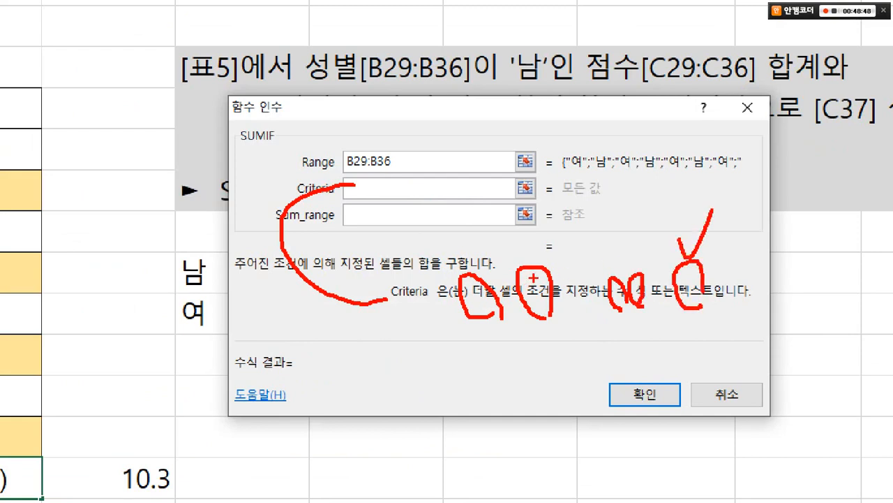
{"action": "mouse_move", "coordinate": [532, 274]}
{"action": "left_mouse_down"}
{"action": "mouse_move", "coordinate": [559, 243]}
{"action": "mouse_move", "coordinate": [585, 256]}
{"action": "mouse_move", "coordinate": [588, 271]}
{"action": "left_mouse_up"}
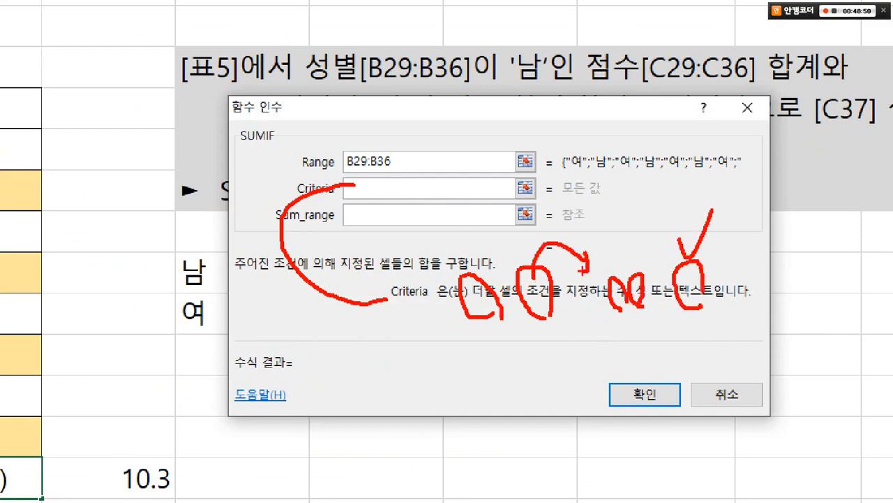
{"action": "key", "text": "Escape"}
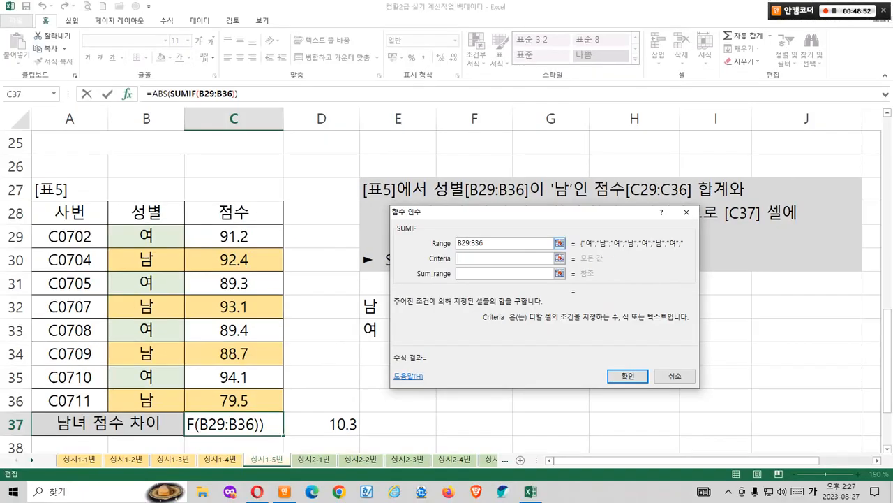
Step: Set the nested SUMIF's Criteria argument to "남"
{"action": "mouse_move", "coordinate": [452, 235]}
{"action": "left_mouse_down"}
{"action": "mouse_move", "coordinate": [497, 249]}
{"action": "mouse_move", "coordinate": [496, 203]}
{"action": "left_mouse_up"}
{"action": "key", "text": "Escape"}
{"action": "key", "text": "Tab"}
{"action": "type", "text": "남"}
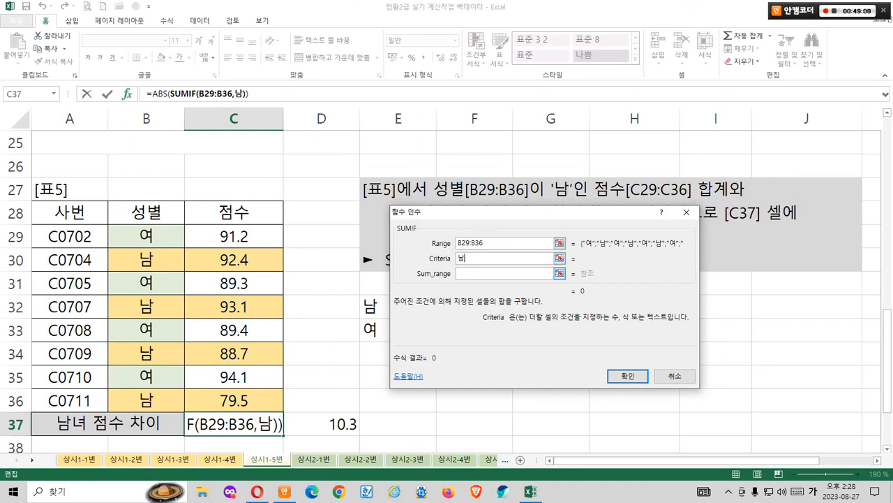
{"action": "key", "text": "Tab"}
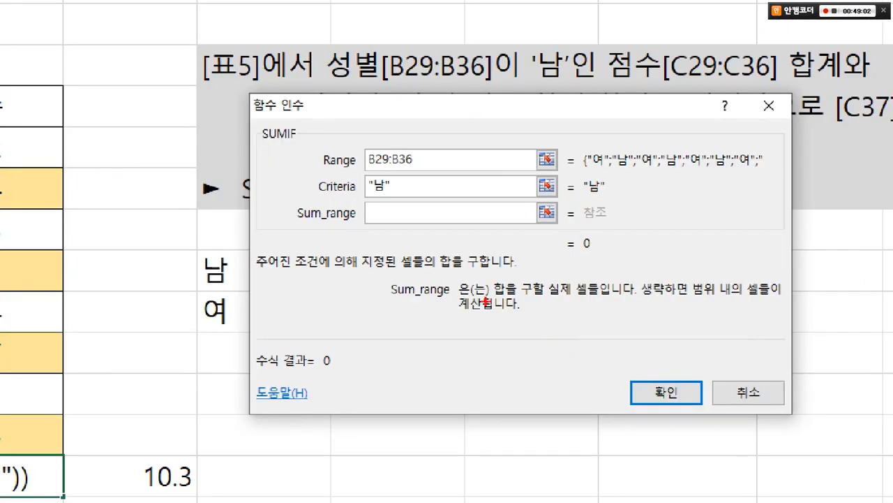
Step: Read the Sum_range argument's description and set Sum_range to the 점수 cells C29:C36
{"action": "mouse_move", "coordinate": [508, 322]}
{"action": "left_mouse_down"}
{"action": "mouse_move", "coordinate": [562, 323]}
{"action": "mouse_move", "coordinate": [601, 298]}
{"action": "left_mouse_up"}
{"action": "mouse_move", "coordinate": [457, 299]}
{"action": "left_mouse_down"}
{"action": "mouse_move", "coordinate": [613, 310]}
{"action": "mouse_move", "coordinate": [616, 300]}
{"action": "left_mouse_up"}
{"action": "mouse_move", "coordinate": [667, 96]}
{"action": "left_mouse_down"}
{"action": "mouse_move", "coordinate": [691, 95]}
{"action": "mouse_move", "coordinate": [666, 97]}
{"action": "left_mouse_up"}
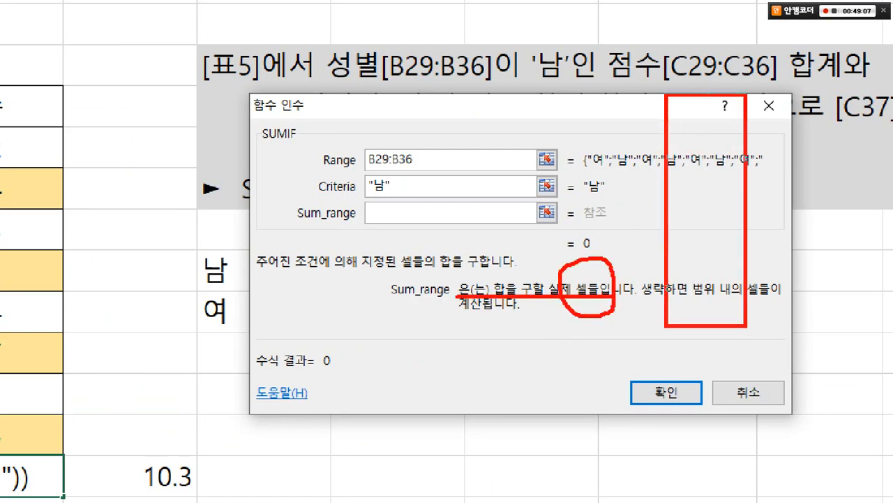
{"action": "mouse_move", "coordinate": [522, 298]}
{"action": "left_mouse_down"}
{"action": "mouse_move", "coordinate": [485, 314]}
{"action": "mouse_move", "coordinate": [530, 314]}
{"action": "mouse_move", "coordinate": [564, 264]}
{"action": "mouse_move", "coordinate": [534, 289]}
{"action": "left_mouse_up"}
{"action": "key", "text": "Escape"}
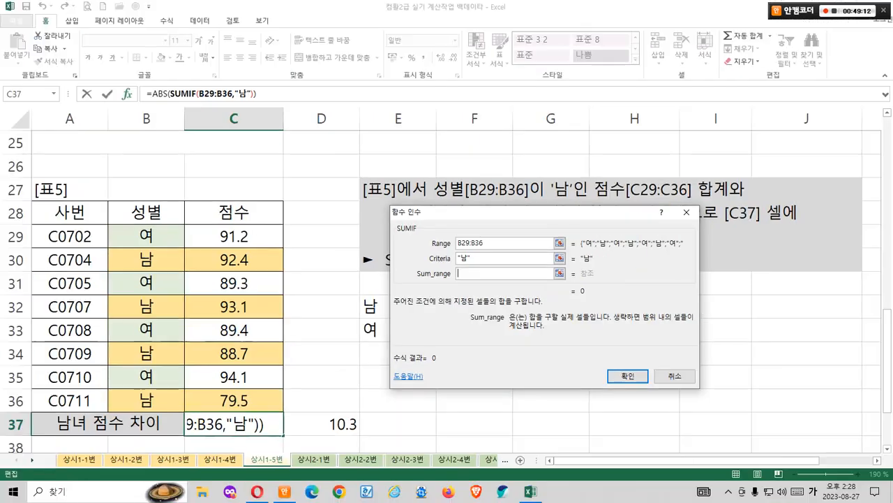
{"action": "left_click_drag", "start_coordinate": [91, 233], "coordinate": [43, 300]}
{"action": "left_click_drag", "start_coordinate": [47, 267], "coordinate": [39, 306]}
{"action": "left_click_drag", "start_coordinate": [123, 296], "coordinate": [155, 300]}
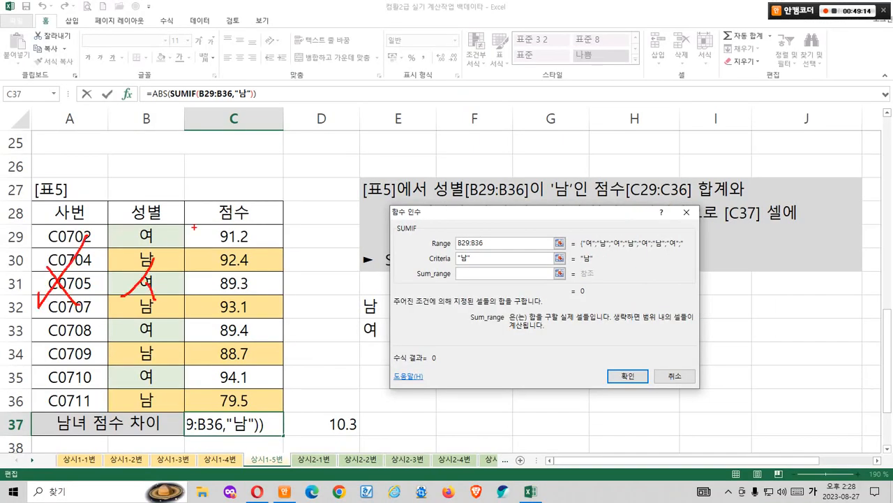
{"action": "mouse_move", "coordinate": [194, 226]}
{"action": "left_mouse_down"}
{"action": "mouse_move", "coordinate": [274, 286]}
{"action": "mouse_move", "coordinate": [279, 406]}
{"action": "left_mouse_up"}
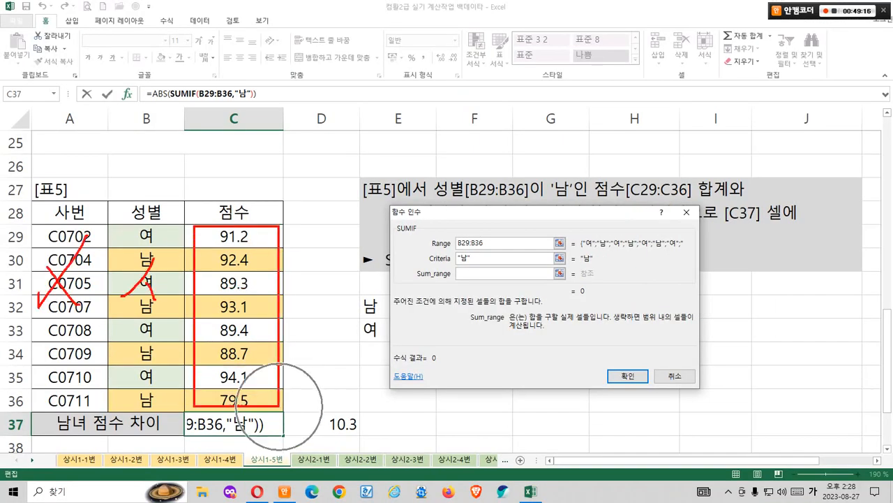
{"action": "key", "text": "Escape"}
{"action": "left_click_drag", "start_coordinate": [234, 236], "coordinate": [234, 401]}
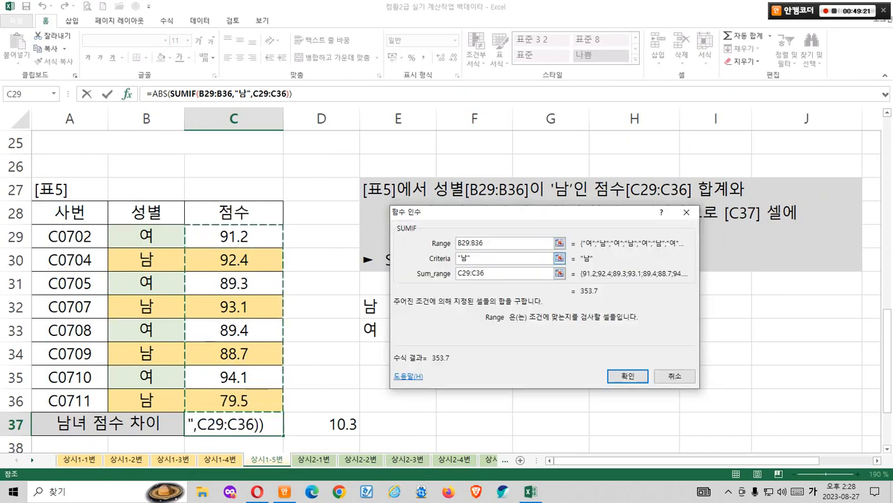
Step: Compare the nested SUMIF's formula result with the 남 total in F32
{"action": "left_click", "coordinate": [489, 258]}
{"action": "left_click_drag", "start_coordinate": [517, 211], "coordinate": [663, 200]}
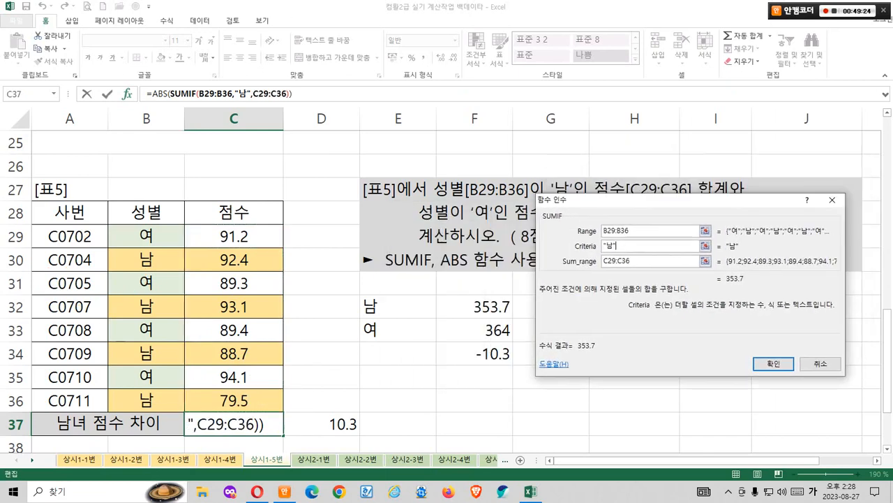
{"action": "key", "text": "ctrl+1"}
{"action": "left_click", "coordinate": [536, 326]}
{"action": "mouse_move", "coordinate": [477, 314]}
{"action": "left_mouse_down"}
{"action": "mouse_move", "coordinate": [416, 292]}
{"action": "mouse_move", "coordinate": [490, 305]}
{"action": "left_mouse_up"}
{"action": "mouse_move", "coordinate": [639, 382]}
{"action": "left_mouse_down"}
{"action": "mouse_move", "coordinate": [588, 363]}
{"action": "mouse_move", "coordinate": [632, 370]}
{"action": "left_mouse_up"}
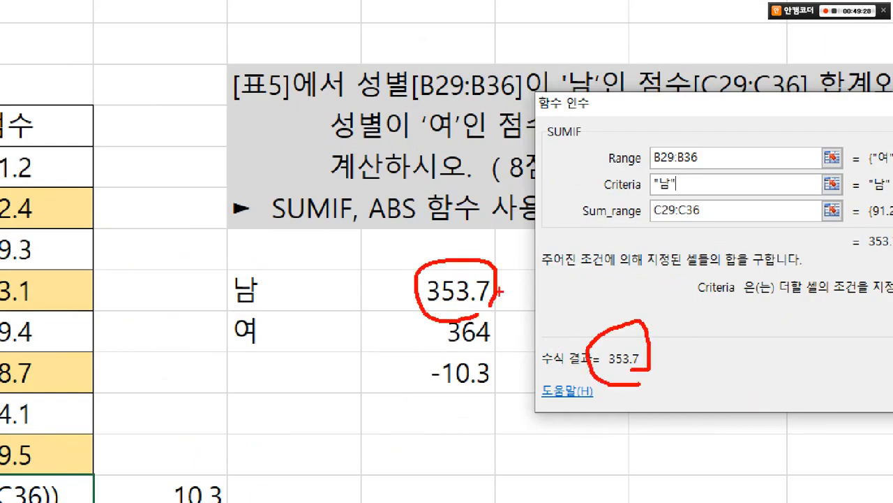
{"action": "left_click_drag", "start_coordinate": [497, 293], "coordinate": [565, 331]}
{"action": "left_click_drag", "start_coordinate": [552, 266], "coordinate": [583, 262]}
{"action": "left_click_drag", "start_coordinate": [568, 274], "coordinate": [577, 273]}
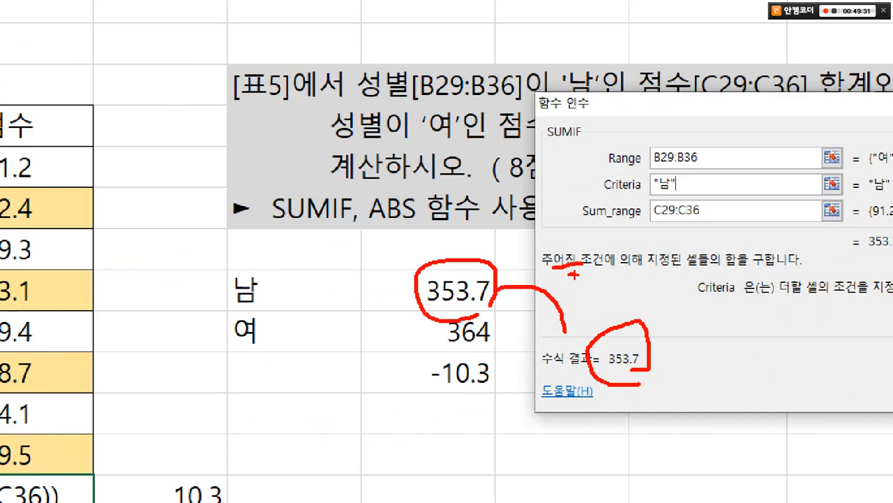
{"action": "key", "text": "Escape"}
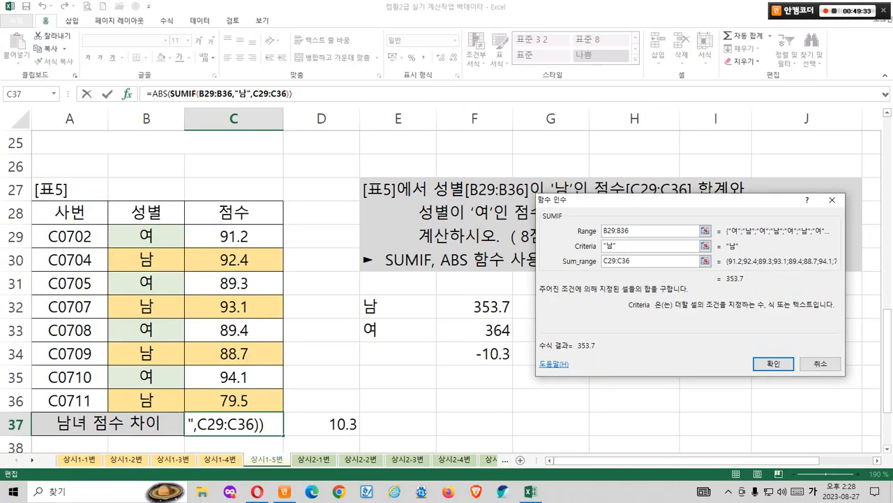
Step: Return to the ABS function's arguments and append a minus sign after the SUMIF in the Number argument
{"action": "left_click", "coordinate": [181, 93]}
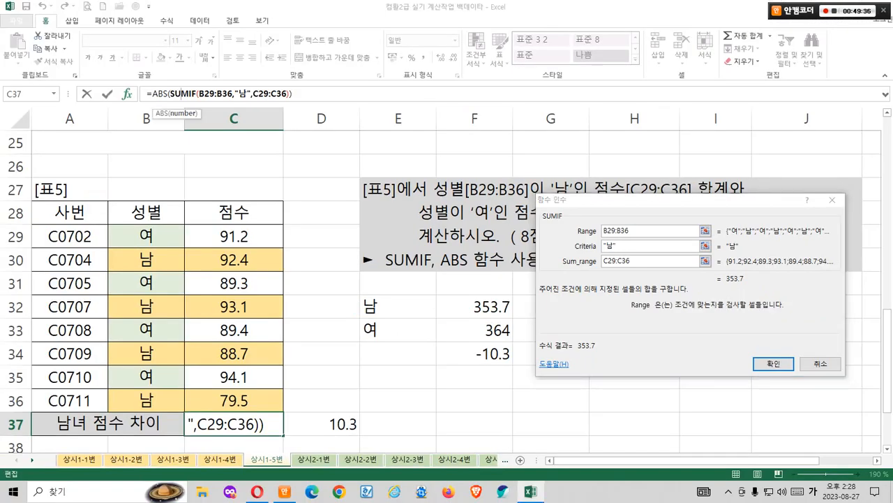
{"action": "left_click", "coordinate": [153, 93]}
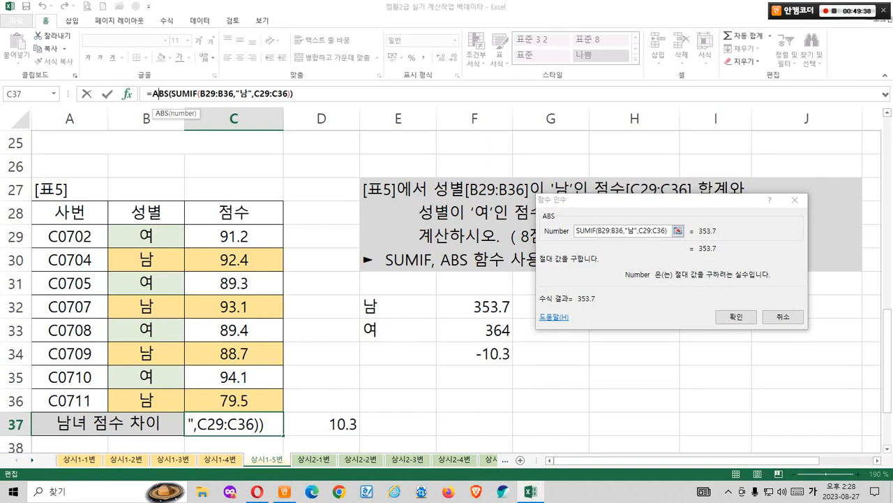
{"action": "mouse_move", "coordinate": [726, 263]}
{"action": "left_mouse_down"}
{"action": "mouse_move", "coordinate": [689, 257]}
{"action": "mouse_move", "coordinate": [719, 239]}
{"action": "left_mouse_up"}
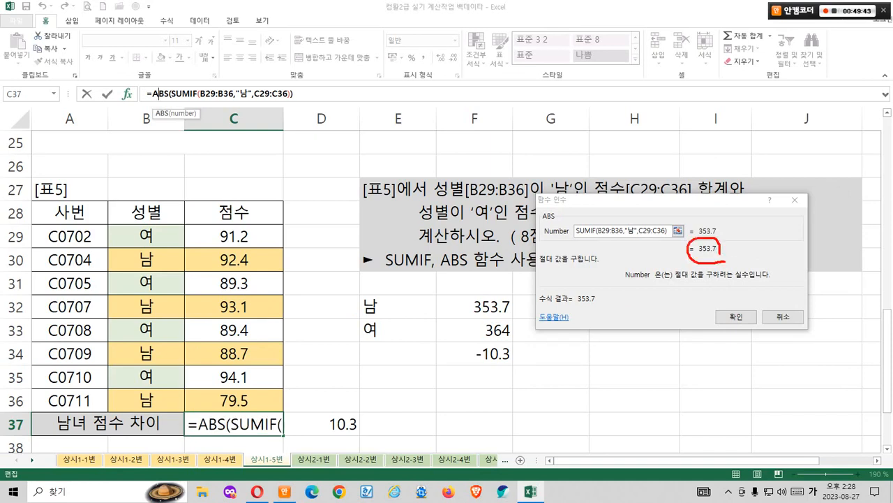
{"action": "left_click_drag", "start_coordinate": [471, 290], "coordinate": [513, 314]}
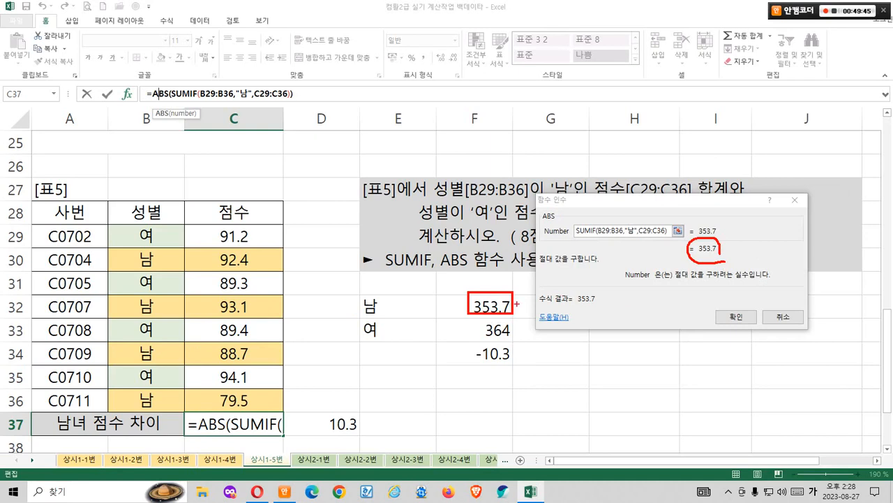
{"action": "mouse_move", "coordinate": [532, 346]}
{"action": "left_mouse_down"}
{"action": "mouse_move", "coordinate": [571, 291]}
{"action": "mouse_move", "coordinate": [562, 311]}
{"action": "left_mouse_up"}
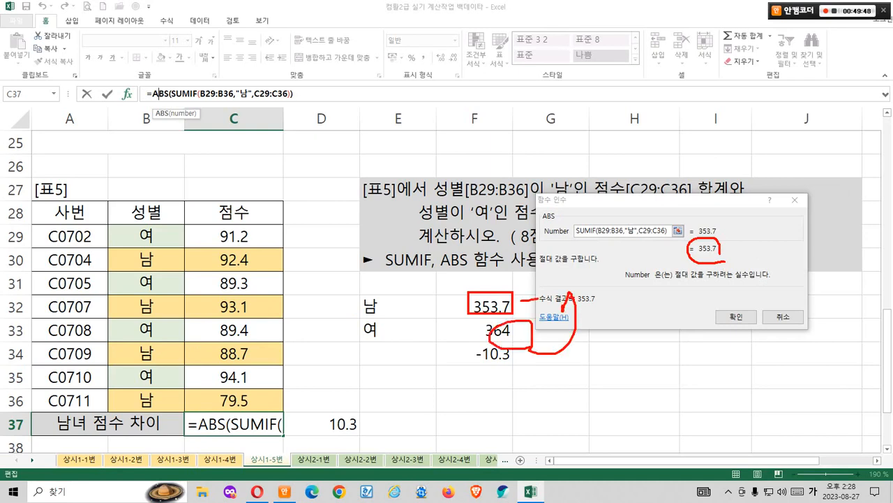
{"action": "key", "text": "Escape"}
{"action": "left_click", "coordinate": [669, 231]}
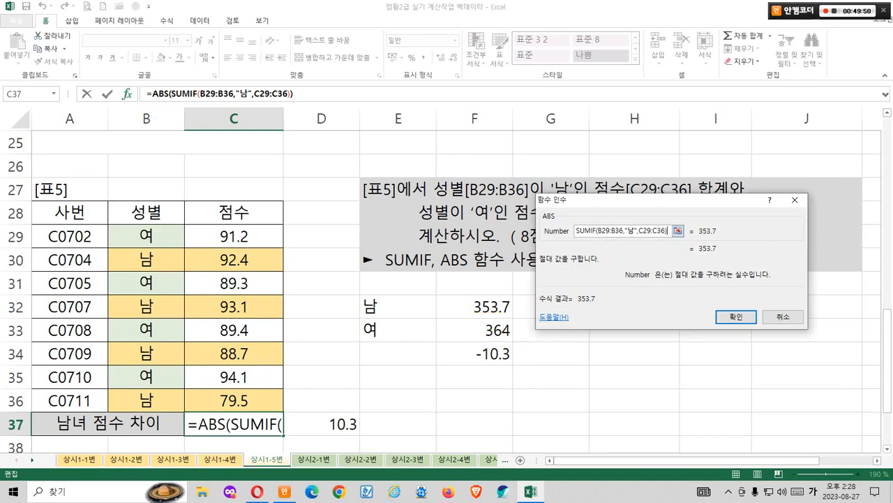
{"action": "type", "text": "-"}
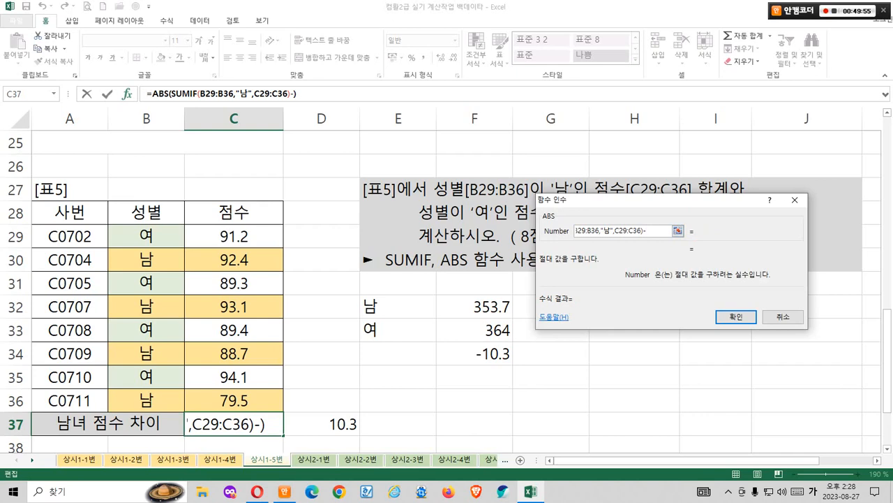
Step: Nest a second SUMIF after the minus sign in ABS's Number argument and read its Range argument's description
{"action": "left_click", "coordinate": [54, 94]}
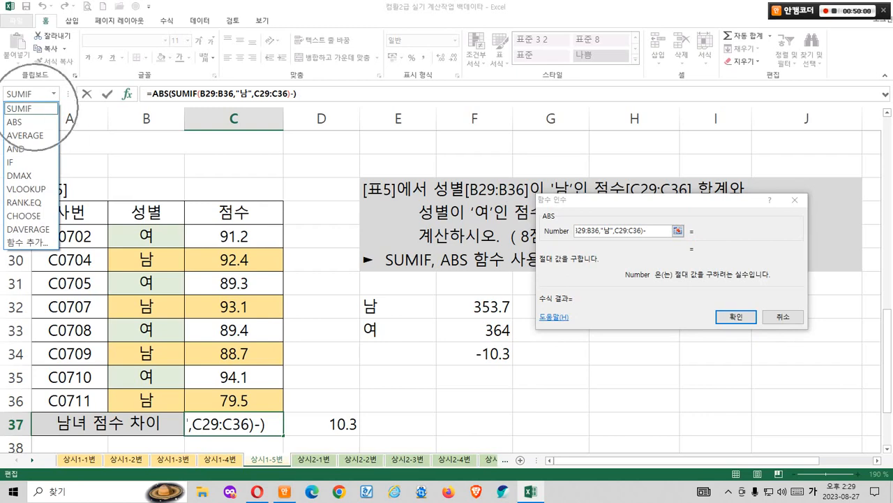
{"action": "left_click", "coordinate": [19, 109]}
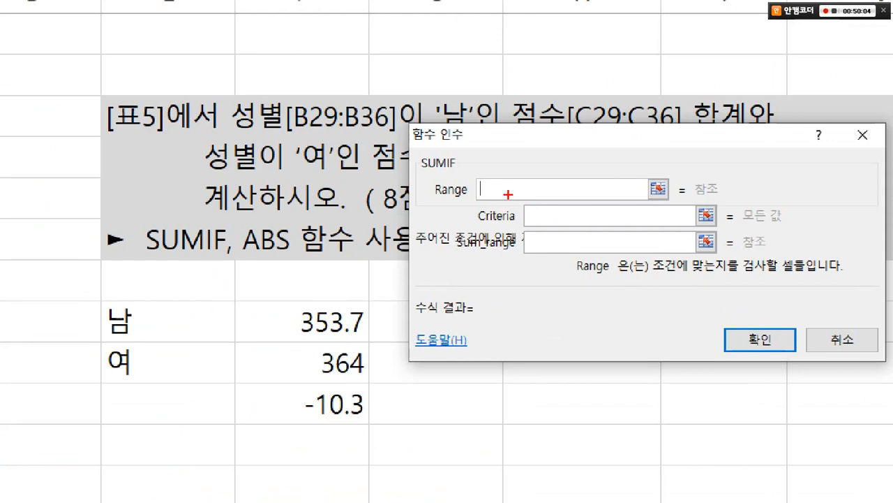
{"action": "mouse_move", "coordinate": [593, 234]}
{"action": "left_mouse_down"}
{"action": "mouse_move", "coordinate": [606, 281]}
{"action": "mouse_move", "coordinate": [780, 282]}
{"action": "mouse_move", "coordinate": [803, 243]}
{"action": "mouse_move", "coordinate": [806, 283]}
{"action": "left_mouse_up"}
{"action": "mouse_move", "coordinate": [791, 62]}
{"action": "left_mouse_down"}
{"action": "mouse_move", "coordinate": [840, 89]}
{"action": "mouse_move", "coordinate": [847, 187]}
{"action": "left_mouse_up"}
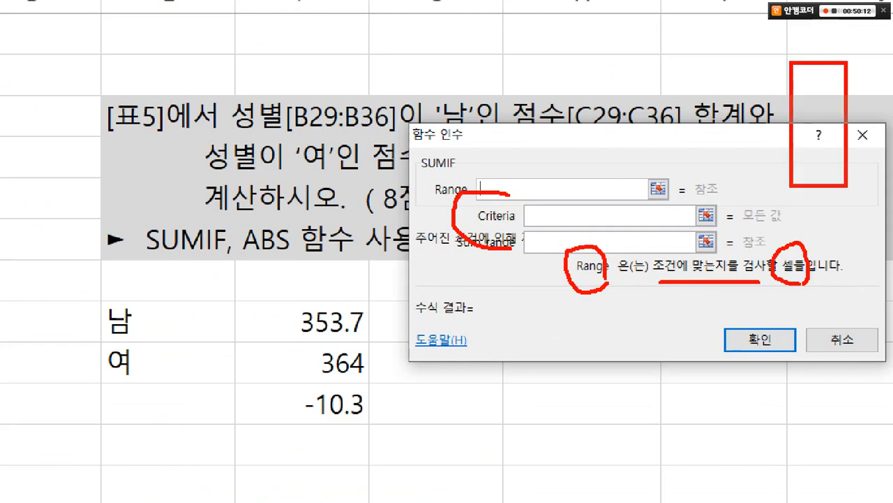
Step: Read the Range argument's description and set the second SUMIF's Range to the 성별 cells B29:B36
{"action": "mouse_move", "coordinate": [698, 272]}
{"action": "left_mouse_down"}
{"action": "mouse_move", "coordinate": [651, 282]}
{"action": "mouse_move", "coordinate": [695, 251]}
{"action": "mouse_move", "coordinate": [694, 279]}
{"action": "mouse_move", "coordinate": [768, 243]}
{"action": "mouse_move", "coordinate": [769, 253]}
{"action": "left_mouse_up"}
{"action": "left_click_drag", "start_coordinate": [758, 250], "coordinate": [768, 255]}
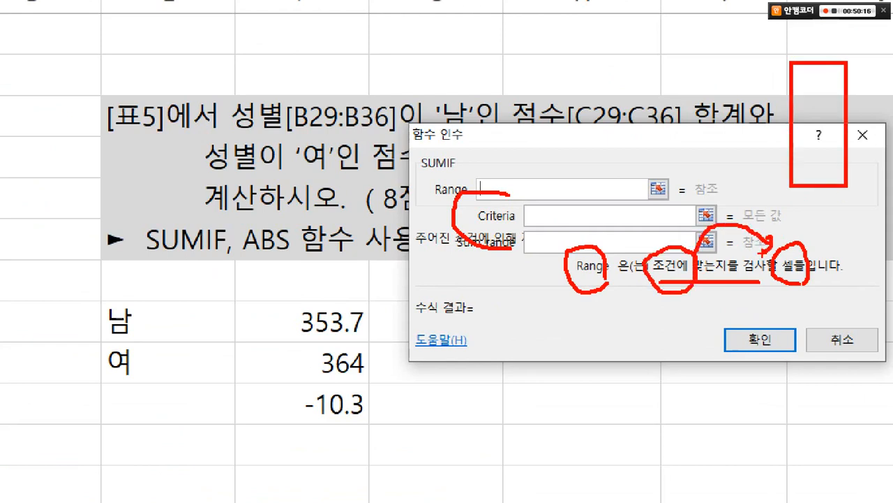
{"action": "key", "text": "Escape"}
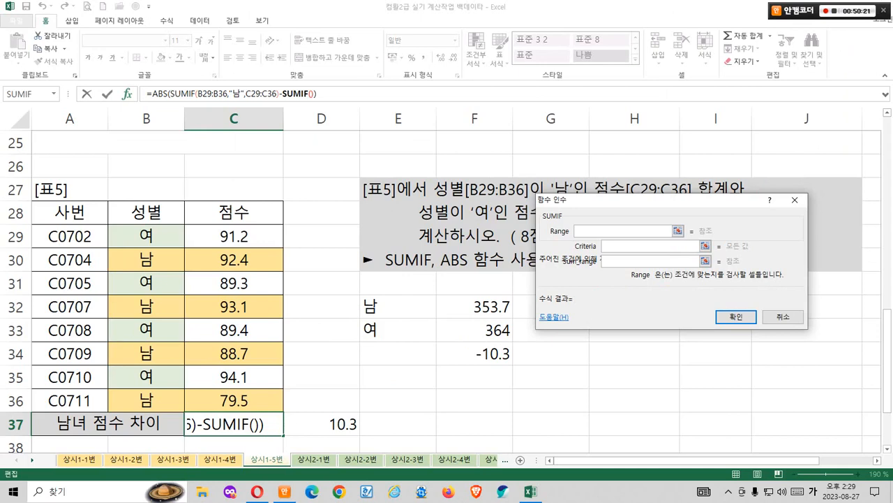
{"action": "left_click_drag", "start_coordinate": [146, 236], "coordinate": [146, 400]}
{"action": "mouse_move", "coordinate": [152, 195]}
{"action": "left_mouse_down"}
{"action": "mouse_move", "coordinate": [143, 217]}
{"action": "mouse_move", "coordinate": [160, 221]}
{"action": "left_mouse_up"}
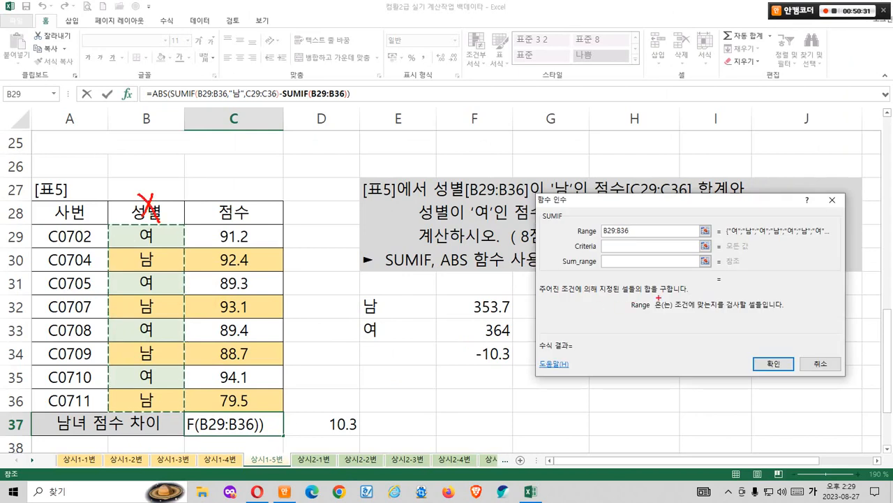
{"action": "key", "text": "Escape"}
Step: Read the Criteria argument's description and set the second SUMIF's Criteria to 여
{"action": "key", "text": "Tab"}
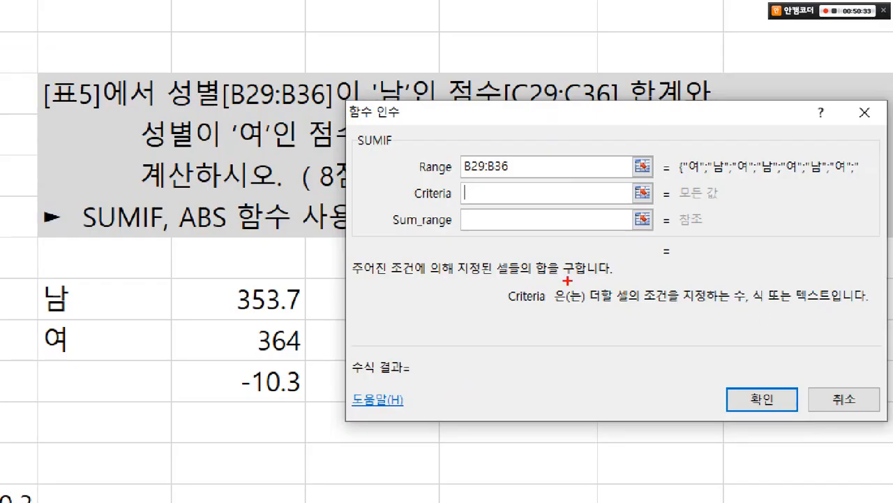
{"action": "mouse_move", "coordinate": [617, 244]}
{"action": "left_mouse_down"}
{"action": "mouse_move", "coordinate": [572, 271]}
{"action": "mouse_move", "coordinate": [611, 306]}
{"action": "mouse_move", "coordinate": [652, 307]}
{"action": "mouse_move", "coordinate": [632, 290]}
{"action": "mouse_move", "coordinate": [684, 313]}
{"action": "left_mouse_up"}
{"action": "left_click_drag", "start_coordinate": [747, 277], "coordinate": [752, 318]}
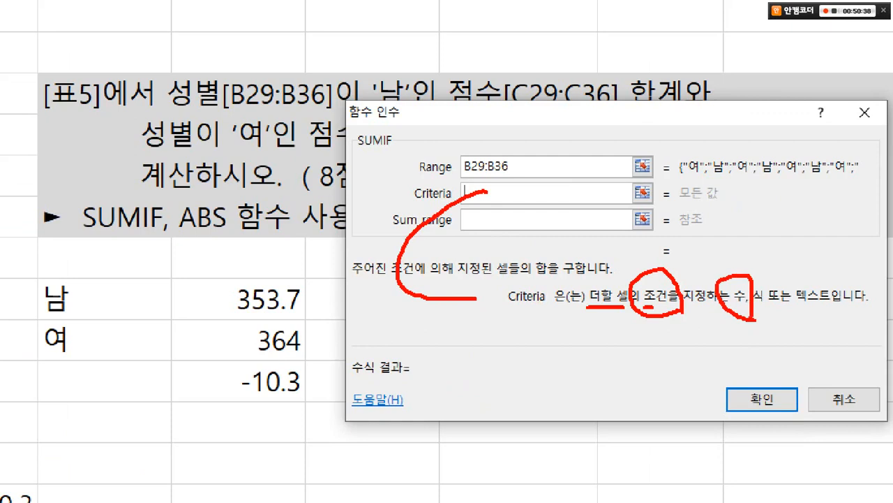
{"action": "mouse_move", "coordinate": [748, 280]}
{"action": "left_mouse_down"}
{"action": "mouse_move", "coordinate": [771, 317]}
{"action": "mouse_move", "coordinate": [853, 310]}
{"action": "left_mouse_up"}
{"action": "mouse_move", "coordinate": [799, 323]}
{"action": "left_mouse_down"}
{"action": "mouse_move", "coordinate": [835, 321]}
{"action": "mouse_move", "coordinate": [802, 253]}
{"action": "left_mouse_up"}
{"action": "left_click_drag", "start_coordinate": [802, 252], "coordinate": [827, 307]}
{"action": "key", "text": "Escape"}
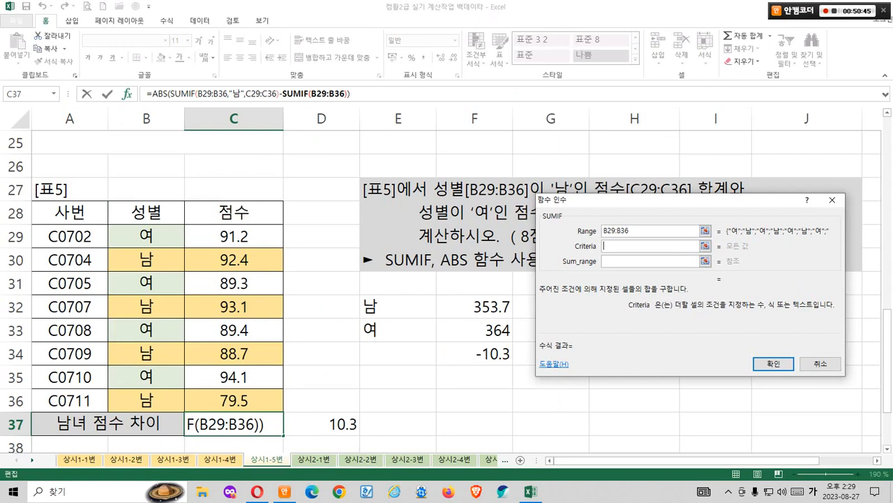
{"action": "left_click_drag", "start_coordinate": [595, 220], "coordinate": [642, 245]}
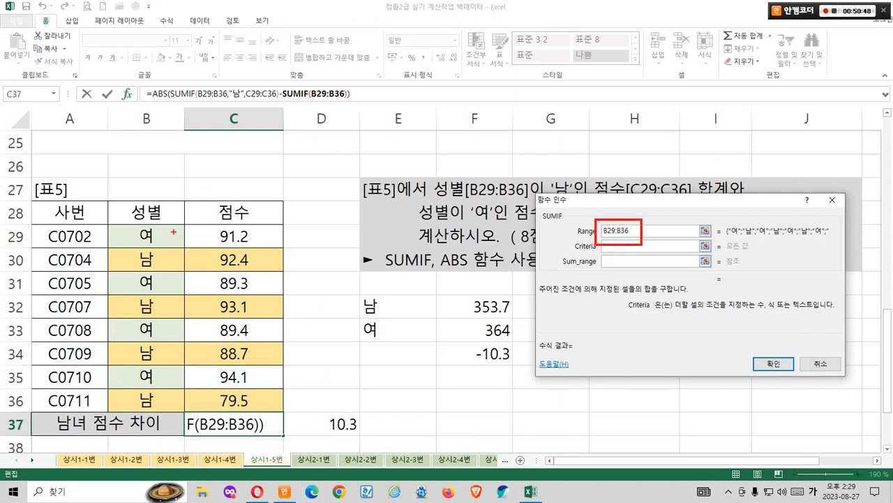
{"action": "mouse_move", "coordinate": [130, 224]}
{"action": "left_mouse_down"}
{"action": "mouse_move", "coordinate": [174, 341]}
{"action": "mouse_move", "coordinate": [172, 409]}
{"action": "left_mouse_up"}
{"action": "key", "text": "Escape"}
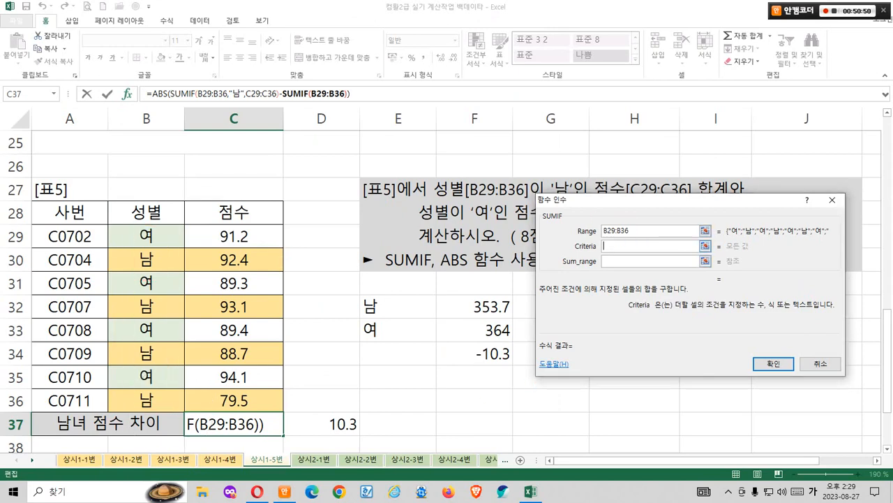
{"action": "type", "text": "여"}
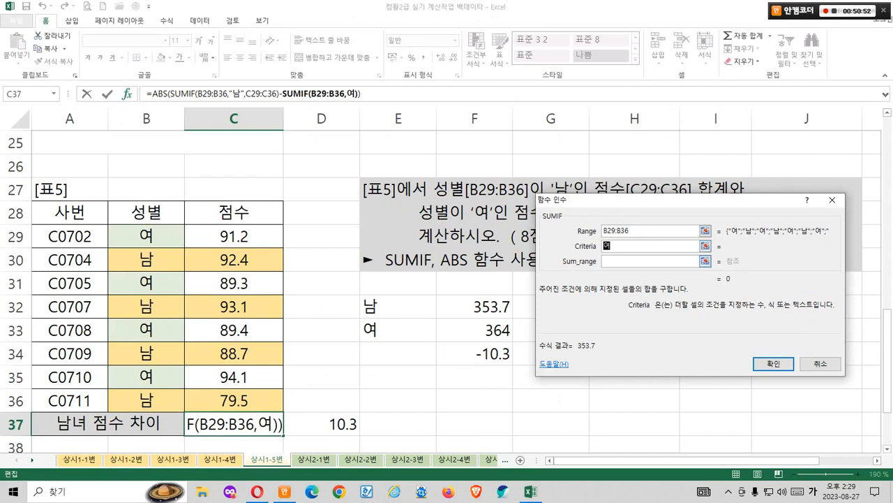
Step: Read the Sum_range argument's description and set the second SUMIF's Sum_range to the 점수 cells C29:C36
{"action": "key", "text": "Tab"}
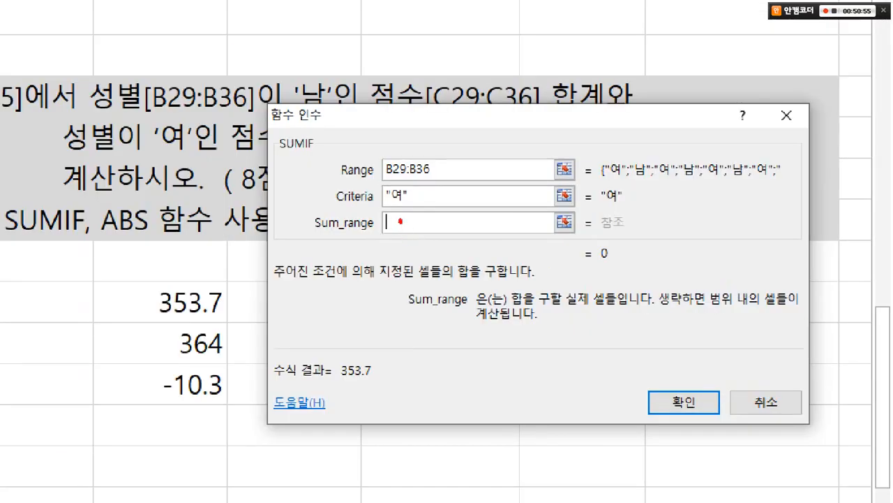
{"action": "left_click_drag", "start_coordinate": [613, 261], "coordinate": [593, 296]}
{"action": "mouse_move", "coordinate": [489, 279]}
{"action": "left_mouse_down"}
{"action": "mouse_move", "coordinate": [540, 300]}
{"action": "mouse_move", "coordinate": [648, 307]}
{"action": "mouse_move", "coordinate": [611, 326]}
{"action": "mouse_move", "coordinate": [625, 296]}
{"action": "mouse_move", "coordinate": [623, 322]}
{"action": "left_mouse_up"}
{"action": "left_click_drag", "start_coordinate": [719, 113], "coordinate": [790, 322]}
{"action": "mouse_move", "coordinate": [565, 319]}
{"action": "left_mouse_down"}
{"action": "mouse_move", "coordinate": [525, 328]}
{"action": "mouse_move", "coordinate": [547, 304]}
{"action": "mouse_move", "coordinate": [538, 323]}
{"action": "mouse_move", "coordinate": [533, 274]}
{"action": "mouse_move", "coordinate": [556, 287]}
{"action": "mouse_move", "coordinate": [588, 277]}
{"action": "left_mouse_up"}
{"action": "key", "text": "Escape"}
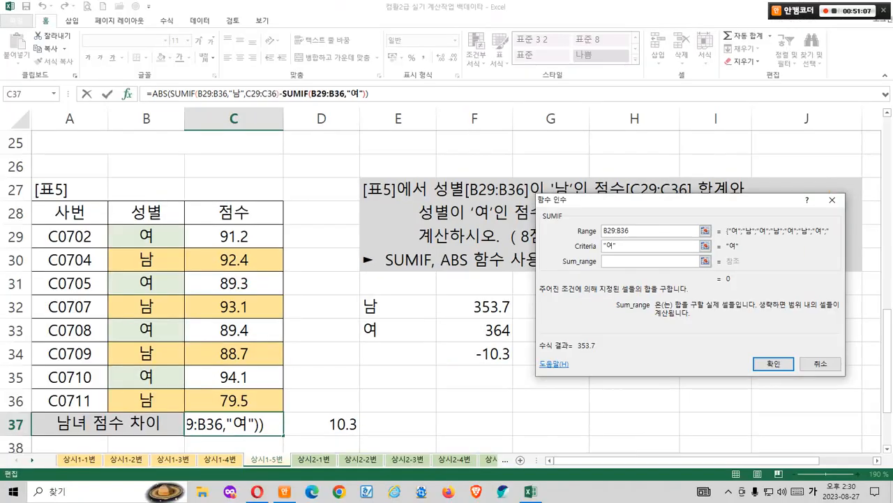
{"action": "mouse_move", "coordinate": [212, 229]}
{"action": "left_mouse_down"}
{"action": "mouse_move", "coordinate": [258, 370]}
{"action": "mouse_move", "coordinate": [258, 409]}
{"action": "left_mouse_up"}
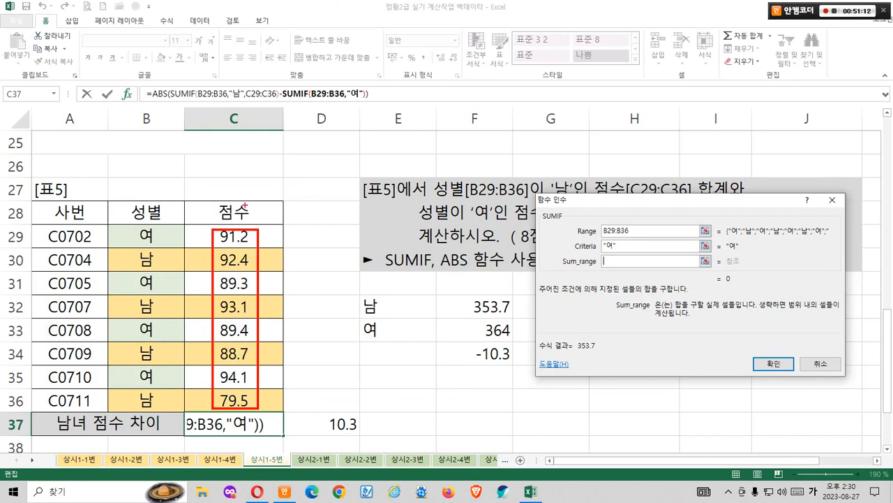
{"action": "mouse_move", "coordinate": [243, 190]}
{"action": "left_mouse_down"}
{"action": "mouse_move", "coordinate": [235, 212]}
{"action": "mouse_move", "coordinate": [260, 214]}
{"action": "mouse_move", "coordinate": [224, 238]}
{"action": "mouse_move", "coordinate": [279, 402]}
{"action": "left_mouse_up"}
{"action": "key", "text": "Escape"}
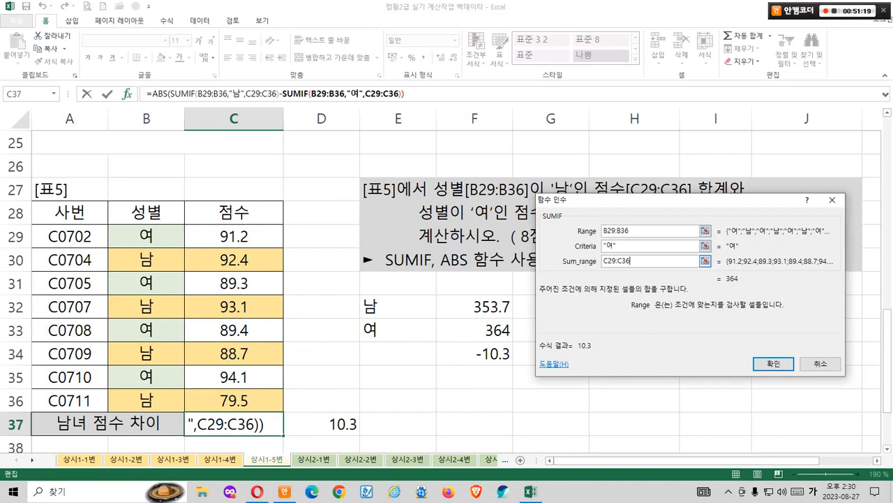
Step: Compare the second SUMIF's result with the 여 total in F33 and review its Criteria and Sum_range
{"action": "left_click", "coordinate": [621, 246]}
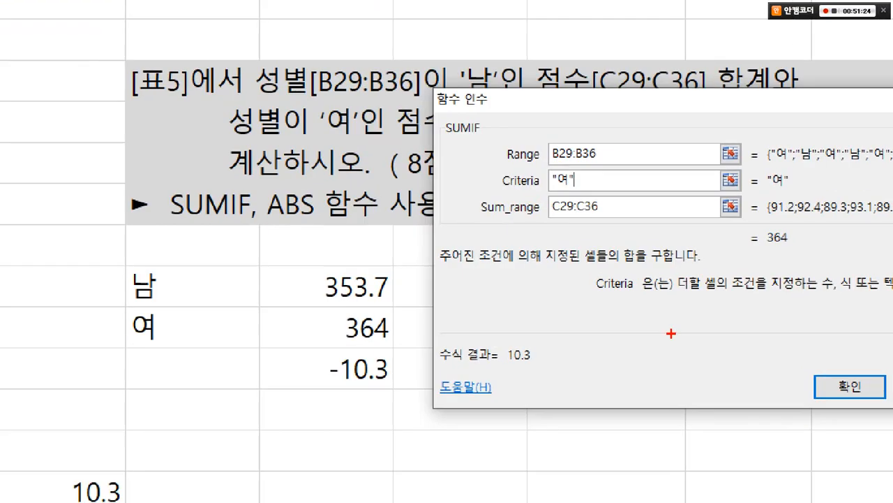
{"action": "left_click_drag", "start_coordinate": [527, 338], "coordinate": [521, 347]}
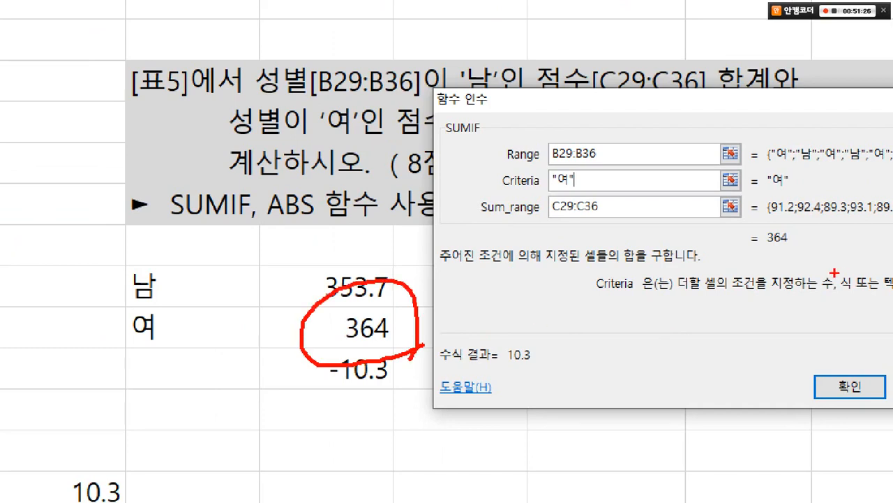
{"action": "left_click_drag", "start_coordinate": [834, 272], "coordinate": [811, 267]}
{"action": "mouse_move", "coordinate": [452, 296]}
{"action": "left_mouse_down"}
{"action": "mouse_move", "coordinate": [718, 218]}
{"action": "mouse_move", "coordinate": [748, 225]}
{"action": "left_mouse_up"}
{"action": "left_click_drag", "start_coordinate": [507, 187], "coordinate": [590, 183]}
{"action": "left_click_drag", "start_coordinate": [534, 205], "coordinate": [602, 196]}
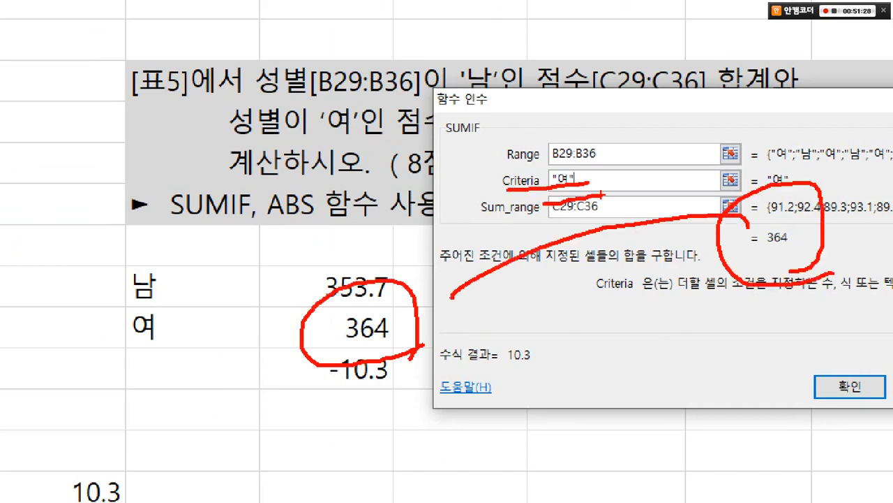
{"action": "key", "text": "Escape"}
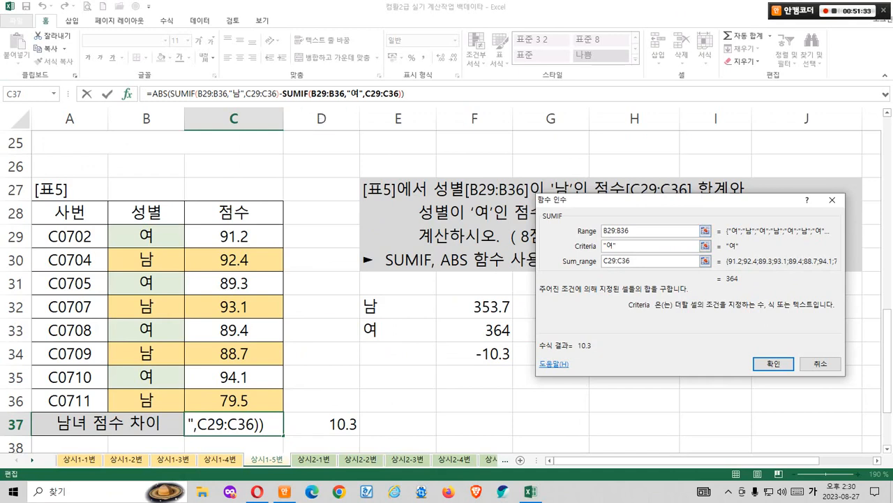
Step: Return to the ABS function's arguments, compare the formula result with D37, and enter the formula in C37
{"action": "left_click", "coordinate": [158, 94]}
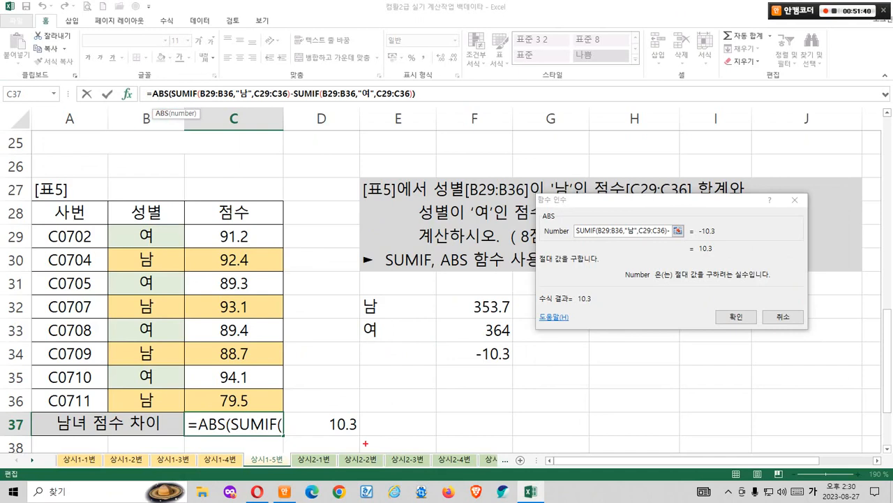
{"action": "mouse_move", "coordinate": [365, 443]}
{"action": "left_mouse_down"}
{"action": "mouse_move", "coordinate": [334, 404]}
{"action": "mouse_move", "coordinate": [364, 443]}
{"action": "left_mouse_up"}
{"action": "mouse_move", "coordinate": [603, 320]}
{"action": "left_mouse_down"}
{"action": "mouse_move", "coordinate": [619, 281]}
{"action": "mouse_move", "coordinate": [611, 308]}
{"action": "left_mouse_up"}
{"action": "left_click_drag", "start_coordinate": [394, 407], "coordinate": [506, 326]}
{"action": "left_click_drag", "start_coordinate": [440, 302], "coordinate": [480, 294]}
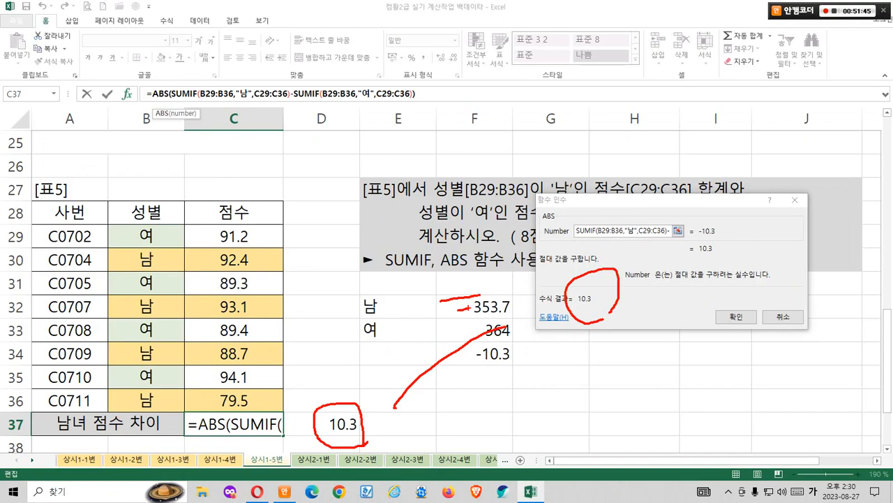
{"action": "left_click", "coordinate": [737, 316]}
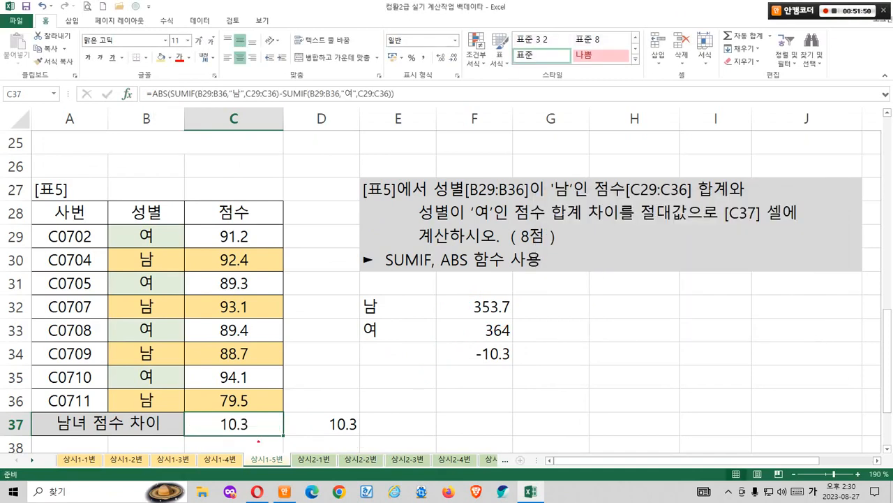
Step: Compare the 남녀 점수 차이 result in C37 with the check value in D37
{"action": "left_click_drag", "start_coordinate": [328, 440], "coordinate": [357, 415]}
{"action": "mouse_move", "coordinate": [277, 440]}
{"action": "left_mouse_down"}
{"action": "mouse_move", "coordinate": [210, 401]}
{"action": "mouse_move", "coordinate": [267, 420]}
{"action": "mouse_move", "coordinate": [293, 383]}
{"action": "mouse_move", "coordinate": [325, 391]}
{"action": "left_mouse_up"}
{"action": "left_click_drag", "start_coordinate": [304, 355], "coordinate": [350, 359]}
{"action": "key", "text": "Escape"}
Step: Clear the helper calculations from cells D32:F37 beside 표5
{"action": "left_click", "coordinate": [321, 354]}
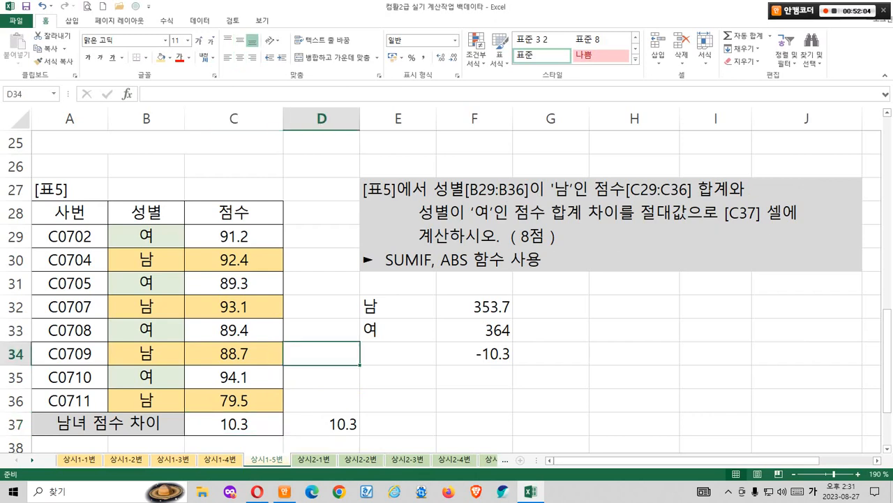
{"action": "left_click_drag", "start_coordinate": [321, 307], "coordinate": [475, 424]}
{"action": "key", "text": "Delete"}
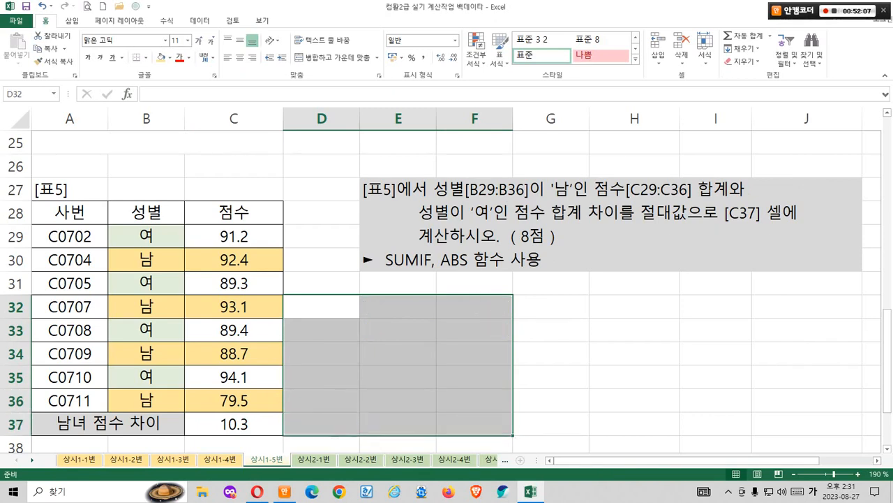
{"action": "left_click", "coordinate": [475, 330]}
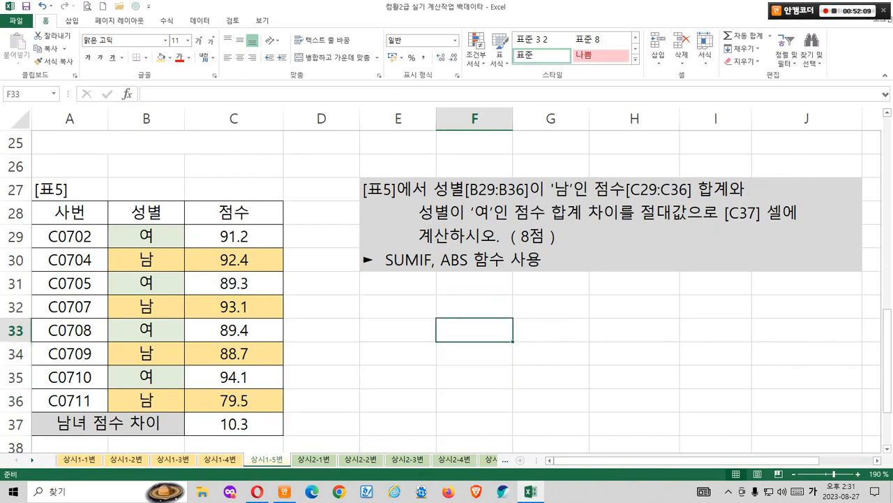
{"action": "left_click", "coordinate": [398, 307]}
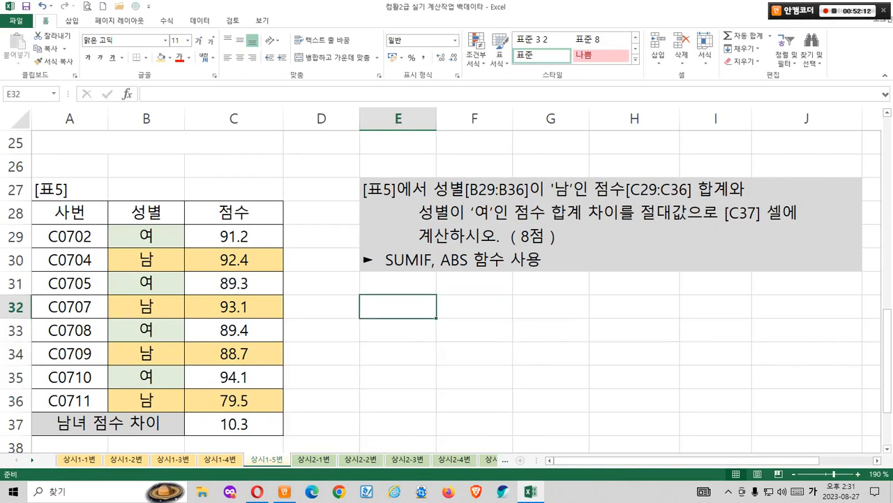